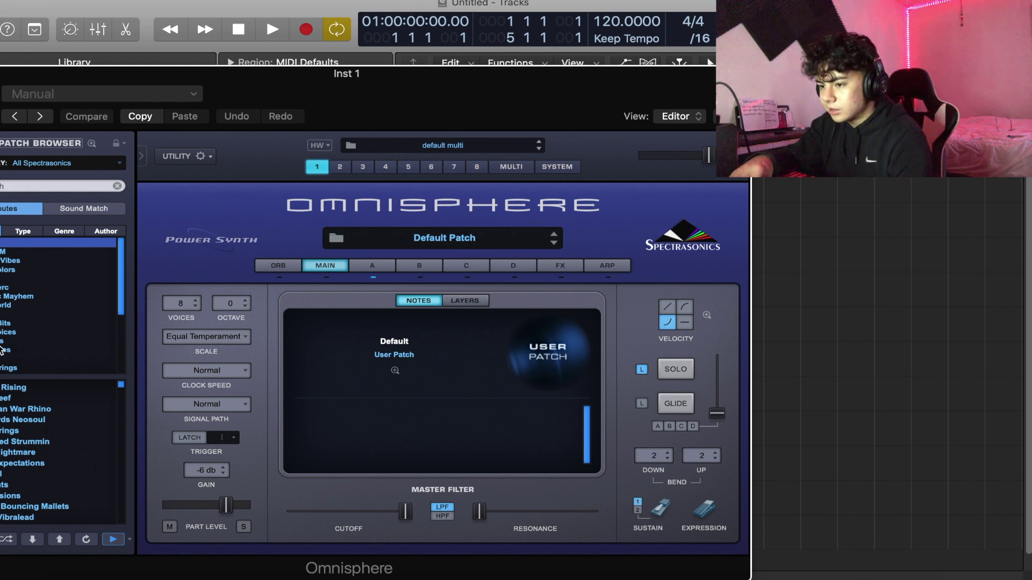
Step: Browse the All Spectrasonics patches, then switch the patch directory to Sharing and filter it to the Mirage sound bank
{"action": "left_click", "coordinate": [3, 350]}
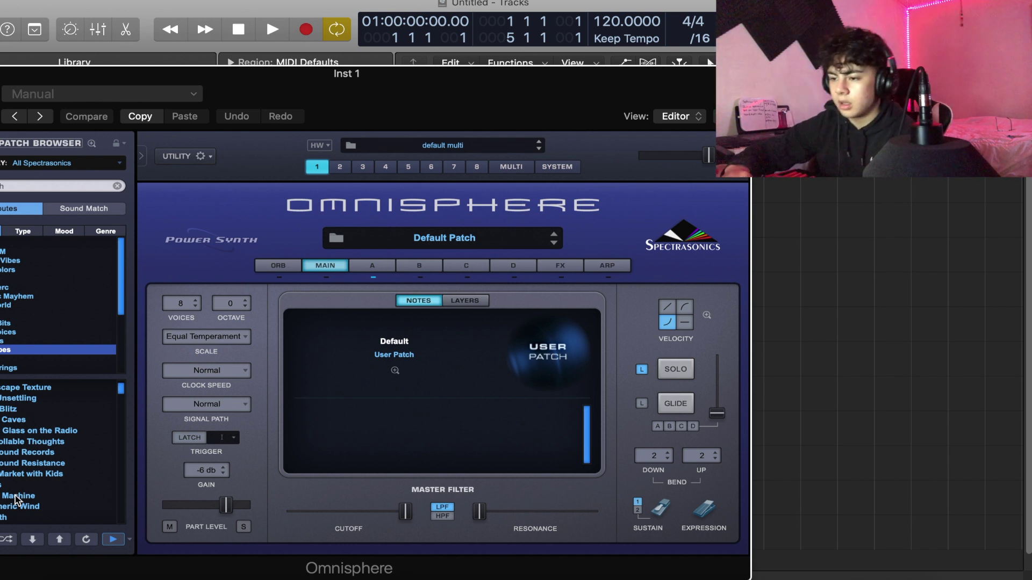
{"action": "scroll", "coordinate": [28, 482], "scroll_direction": "down", "scroll_amount": 3}
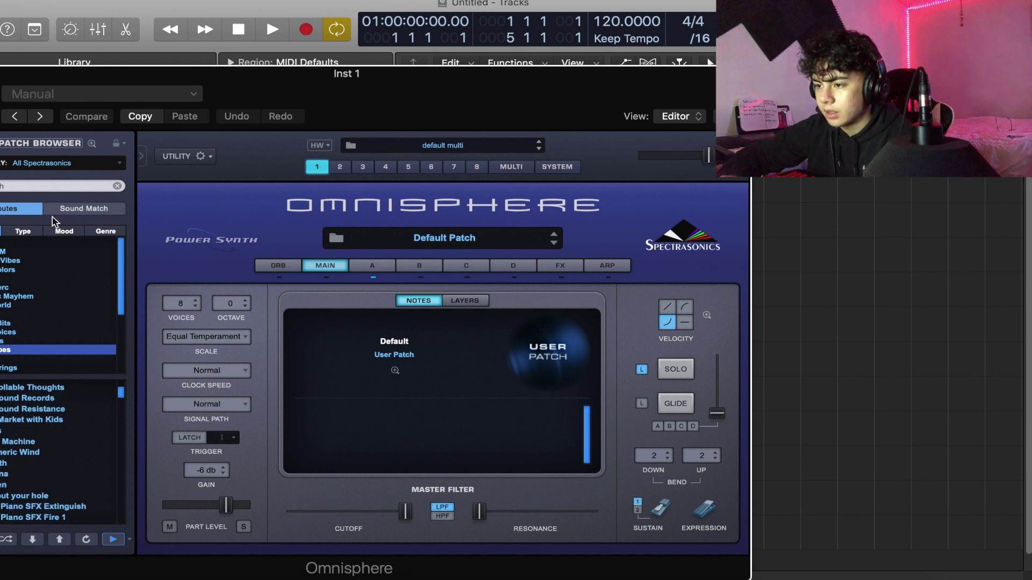
{"action": "left_click", "coordinate": [48, 161]}
{"action": "left_click", "coordinate": [27, 242]}
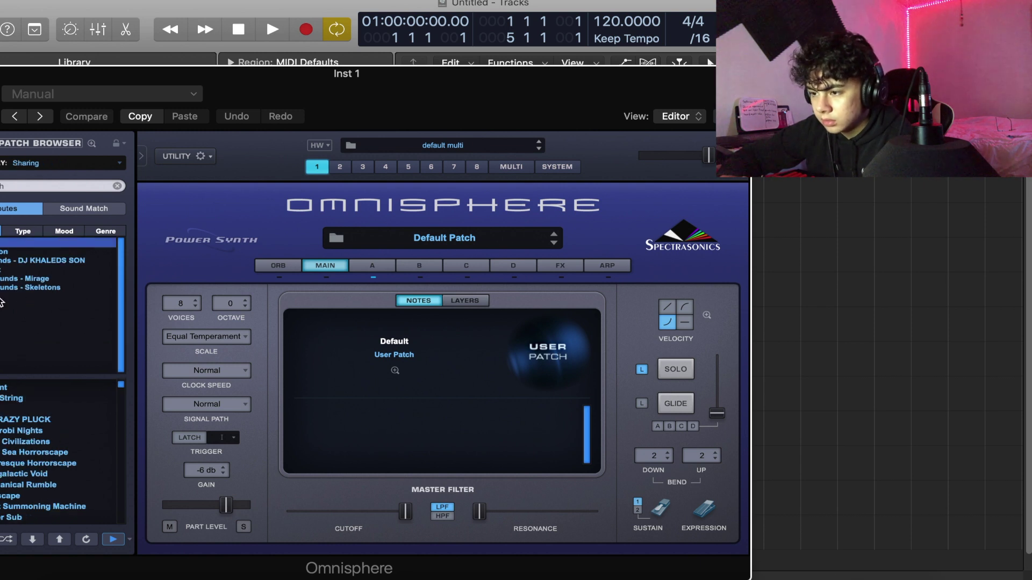
{"action": "left_click", "coordinate": [6, 254]}
{"action": "left_click", "coordinate": [2, 279]}
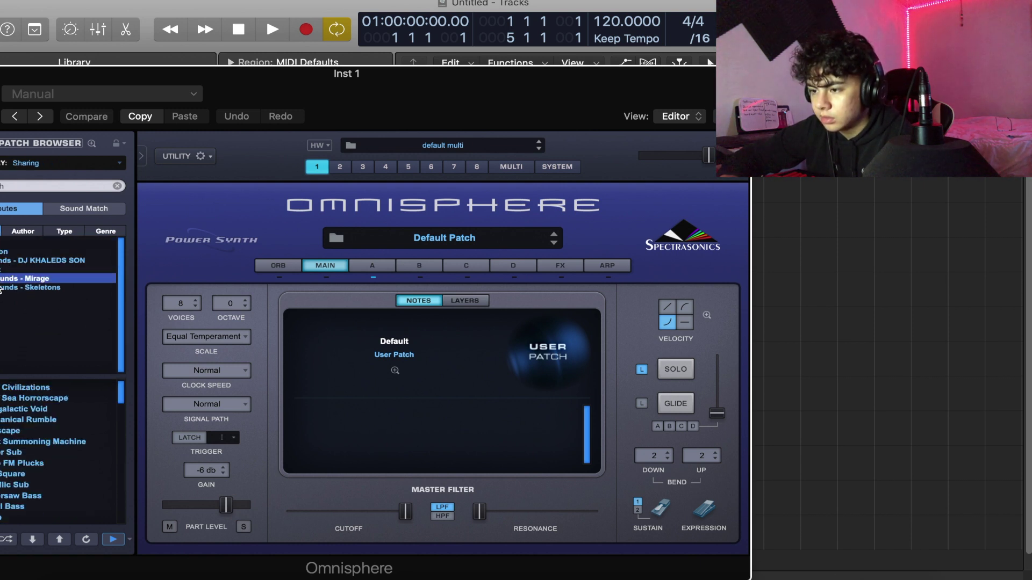
Step: Switch the patch directory to the user bank PVLACE 808 Mafia Omnisphere Bank and select its Orange patch
{"action": "left_click", "coordinate": [54, 163]}
{"action": "mouse_move", "coordinate": [56, 178]}
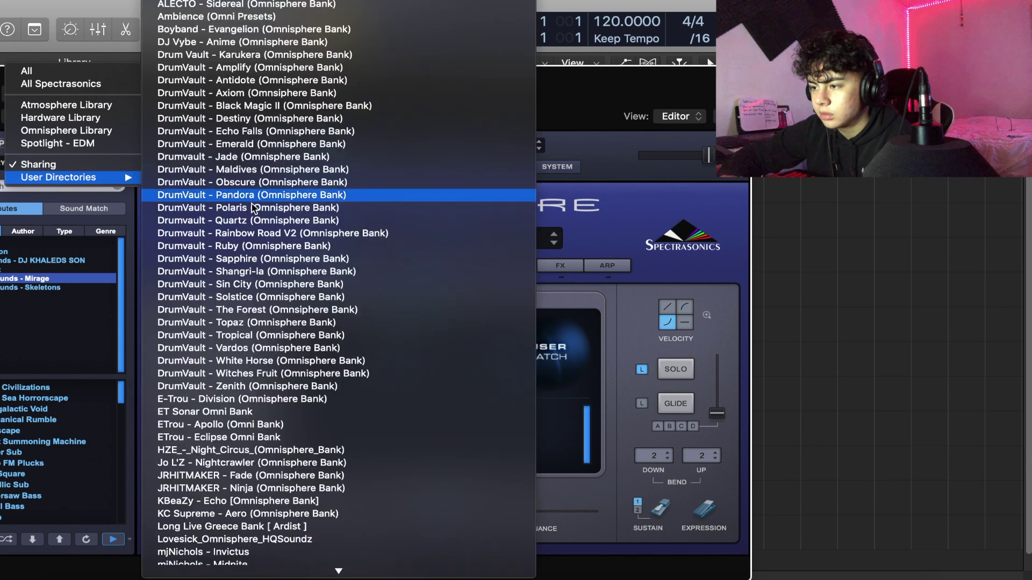
{"action": "left_click", "coordinate": [10, 485]}
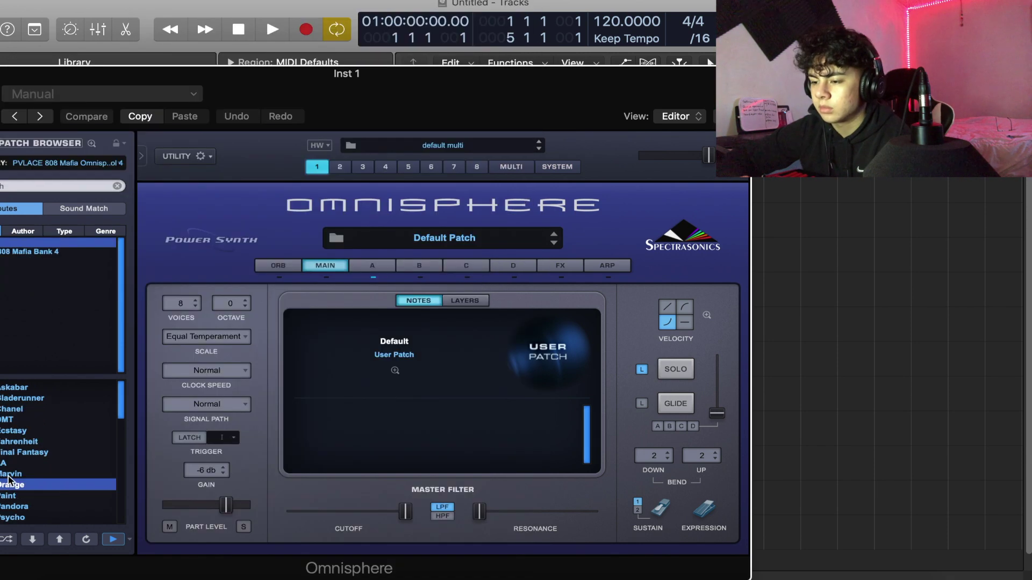
Step: Audition patches in the PVLACE bank, including Fahrenheit, Vibe, Yokosuka, Field and All Points Bulleting
{"action": "left_click", "coordinate": [10, 455]}
{"action": "left_click", "coordinate": [9, 442]}
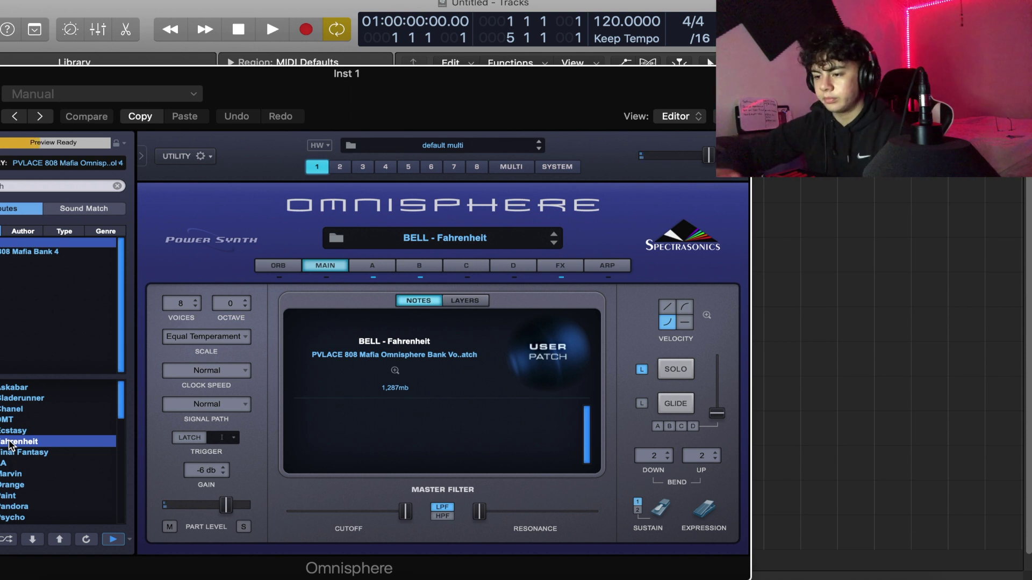
{"action": "scroll", "coordinate": [8, 484], "scroll_direction": "down", "scroll_amount": 1}
{"action": "left_click", "coordinate": [9, 507]}
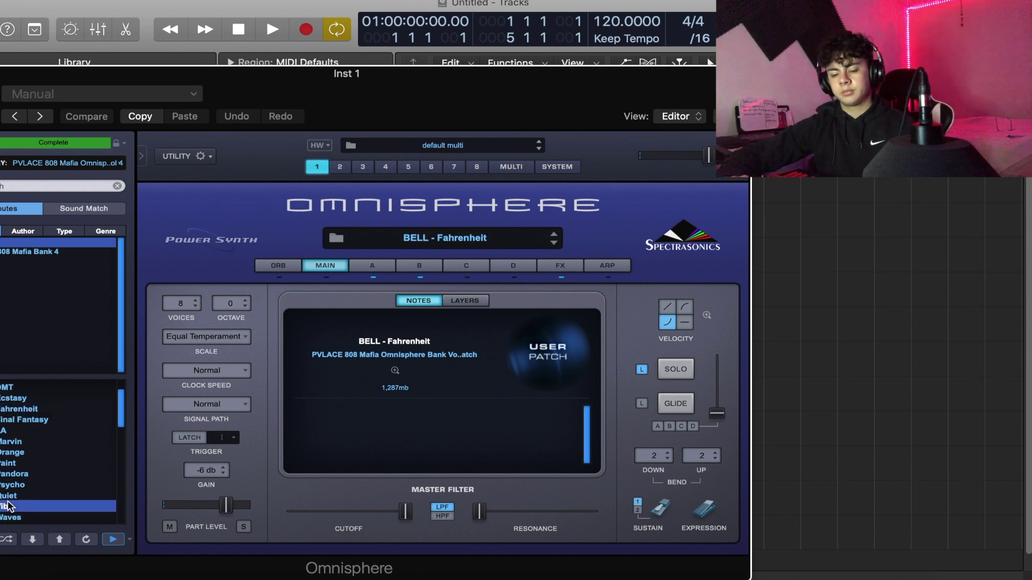
{"action": "scroll", "coordinate": [8, 506], "scroll_direction": "down", "scroll_amount": 1}
{"action": "left_click", "coordinate": [8, 506]}
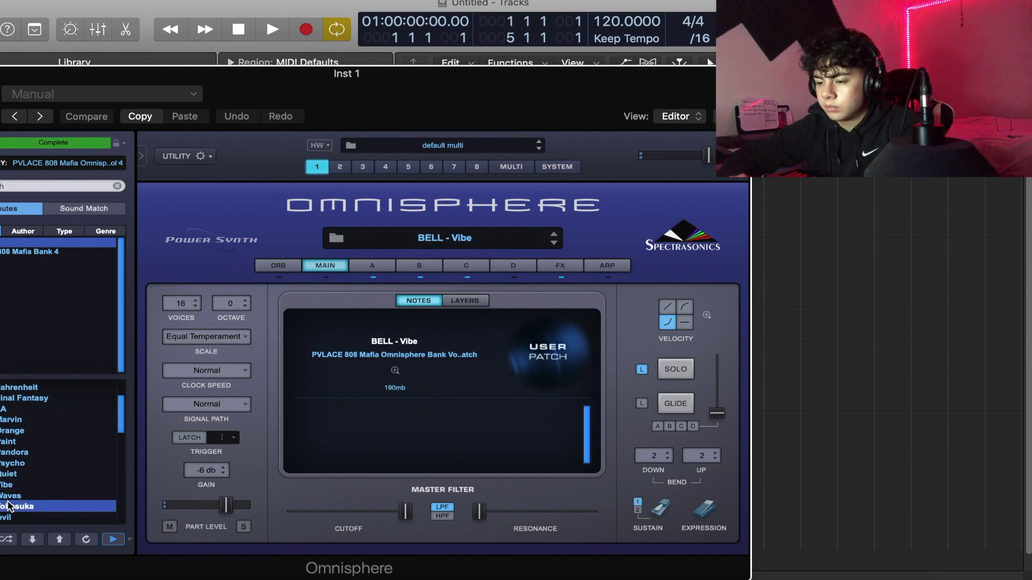
{"action": "scroll", "coordinate": [8, 506], "scroll_direction": "down", "scroll_amount": 1}
{"action": "left_click", "coordinate": [8, 507]}
{"action": "scroll", "coordinate": [8, 506], "scroll_direction": "down", "scroll_amount": 5}
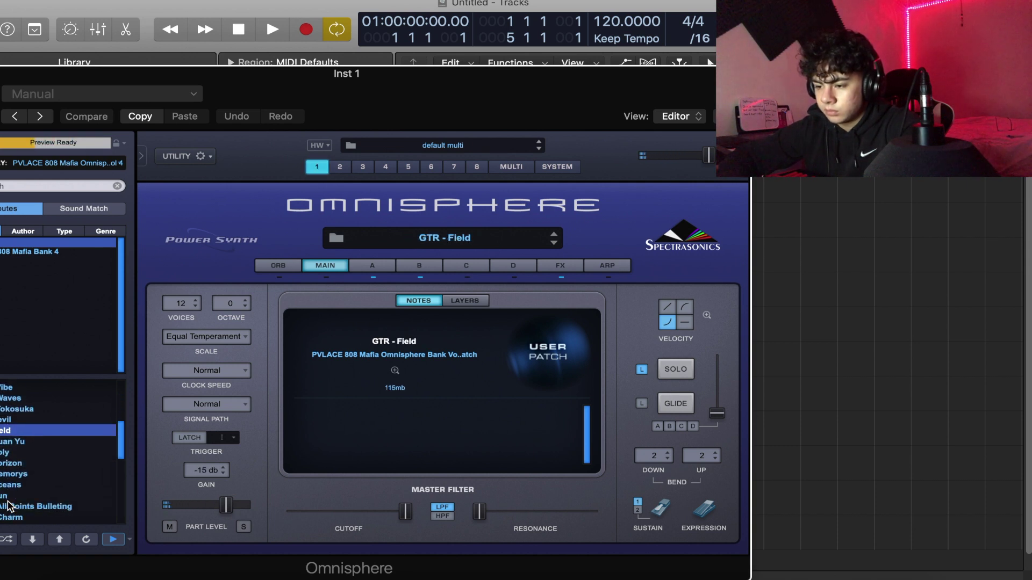
{"action": "left_click", "coordinate": [8, 463]}
{"action": "scroll", "coordinate": [8, 480], "scroll_direction": "down", "scroll_amount": 4}
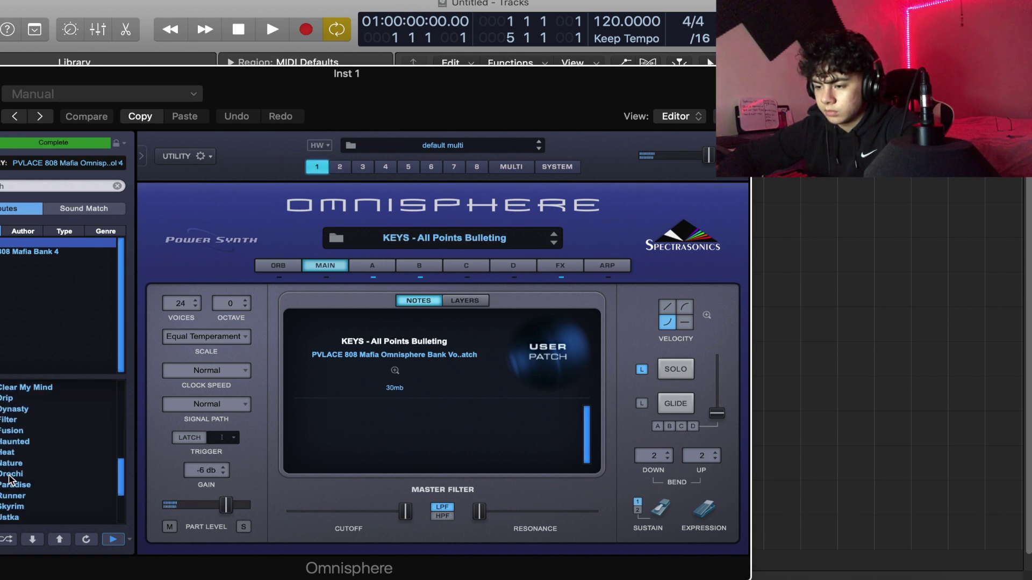
Step: Compare the Orochi and Heat keys patches, load KEYS - Orochi and close the instrument window
{"action": "left_click", "coordinate": [8, 473]}
{"action": "left_click", "coordinate": [9, 453]}
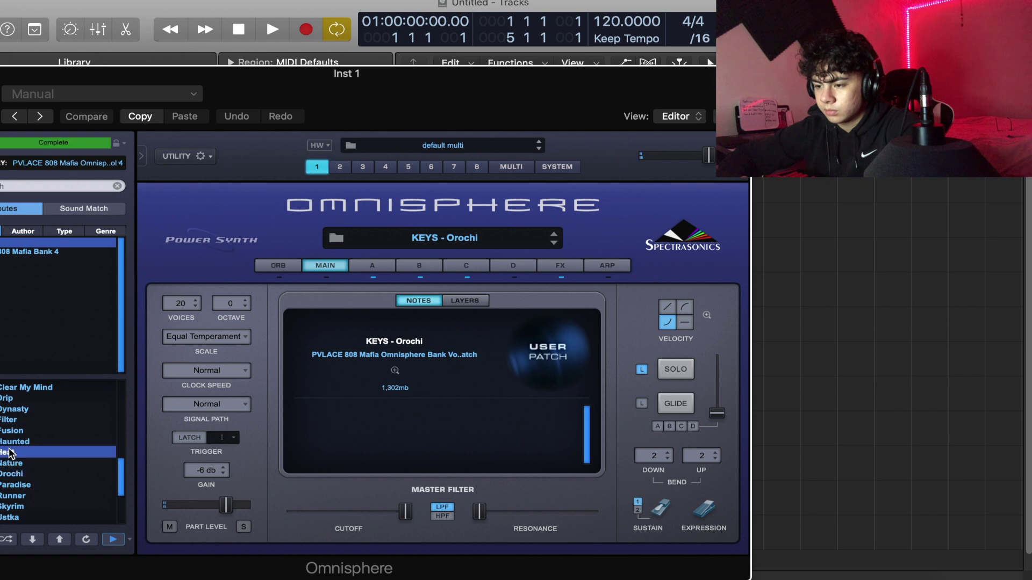
{"action": "left_click", "coordinate": [9, 475]}
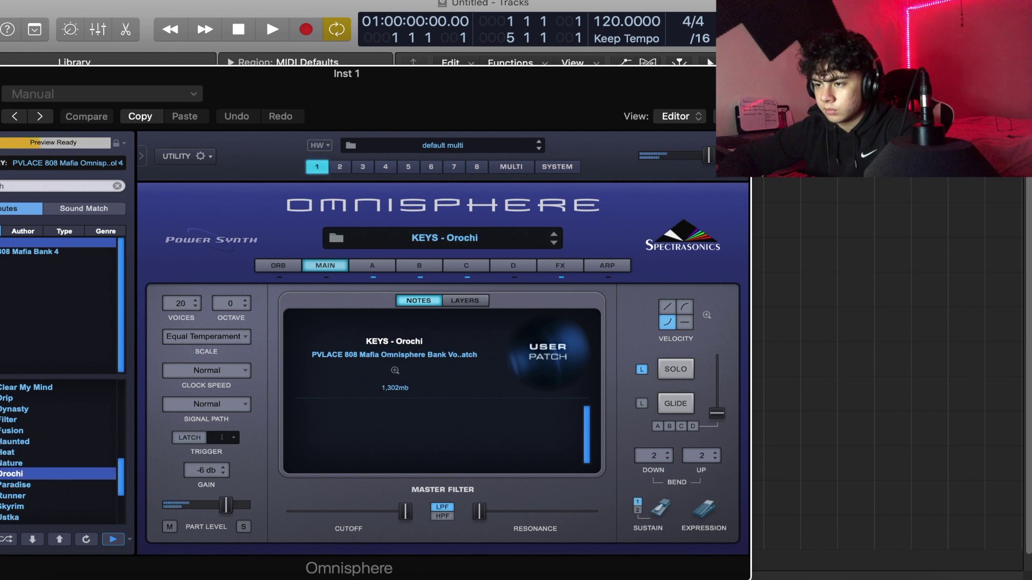
{"action": "key", "text": "super+w"}
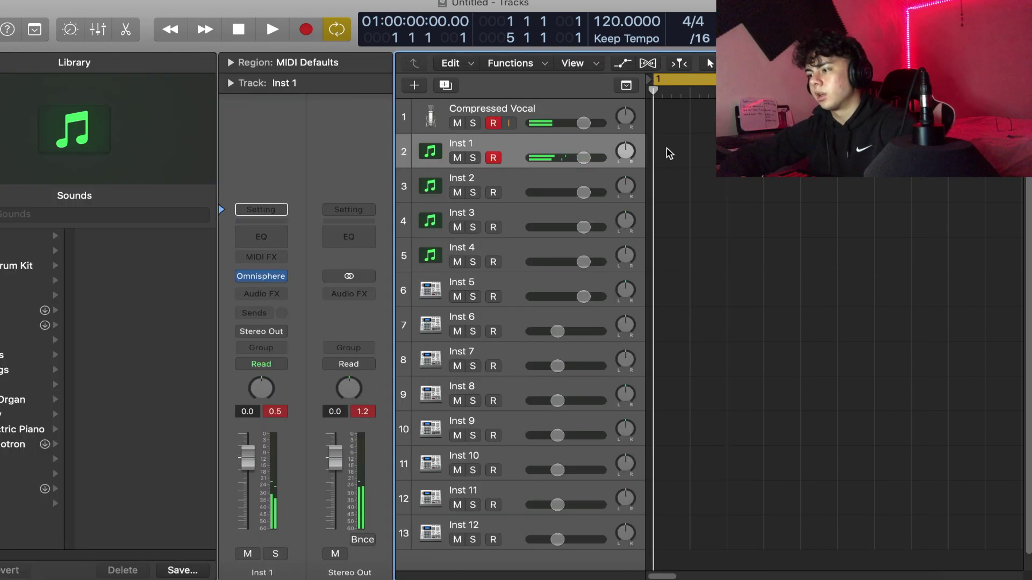
Step: Hide the Library and create an empty four-bar MIDI region on the Inst 1 track, starting at bar 1
{"action": "key", "text": "y"}
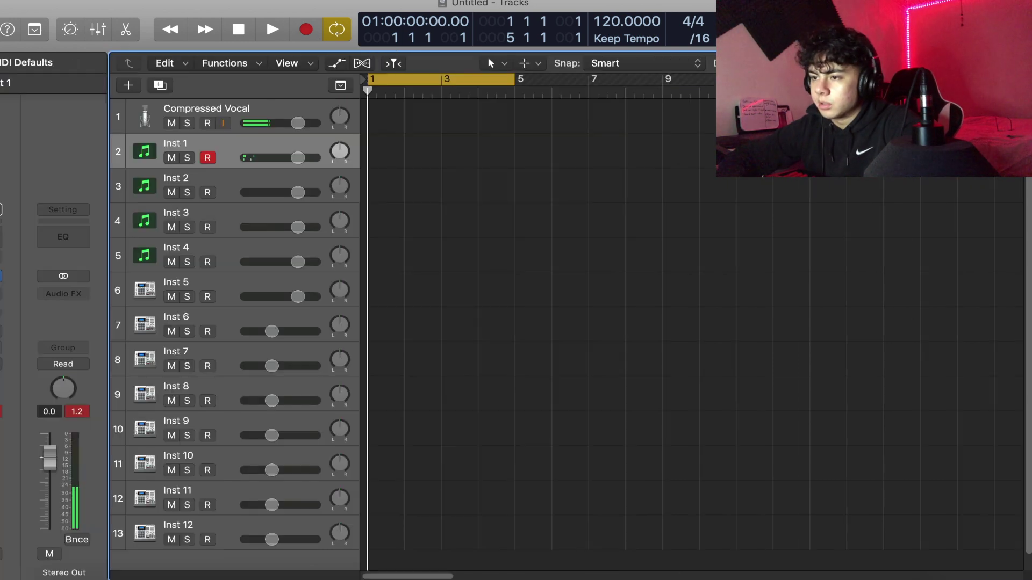
{"action": "right_click", "coordinate": [378, 157]}
{"action": "left_click", "coordinate": [395, 165]}
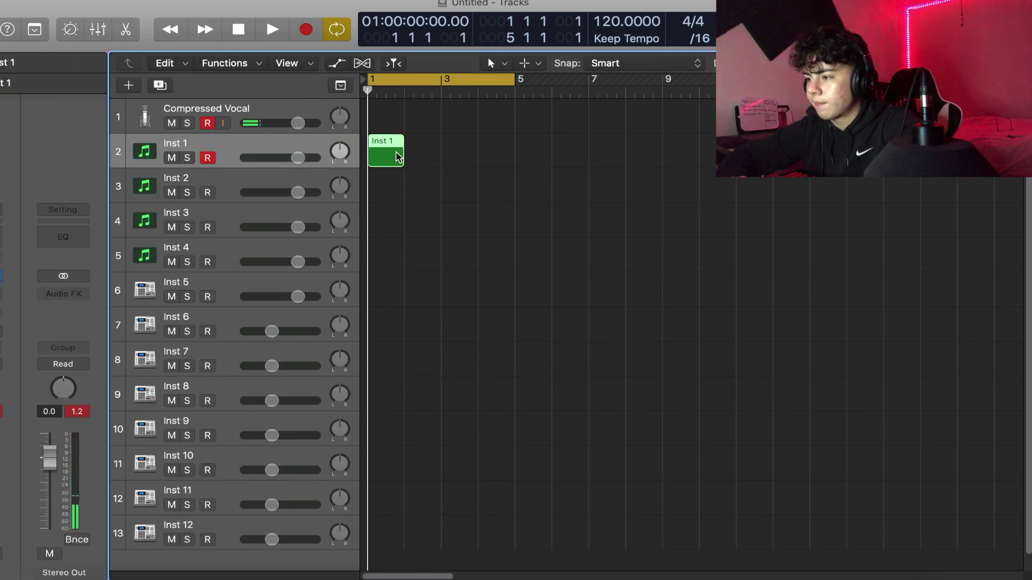
{"action": "left_click_drag", "start_coordinate": [398, 156], "coordinate": [514, 156]}
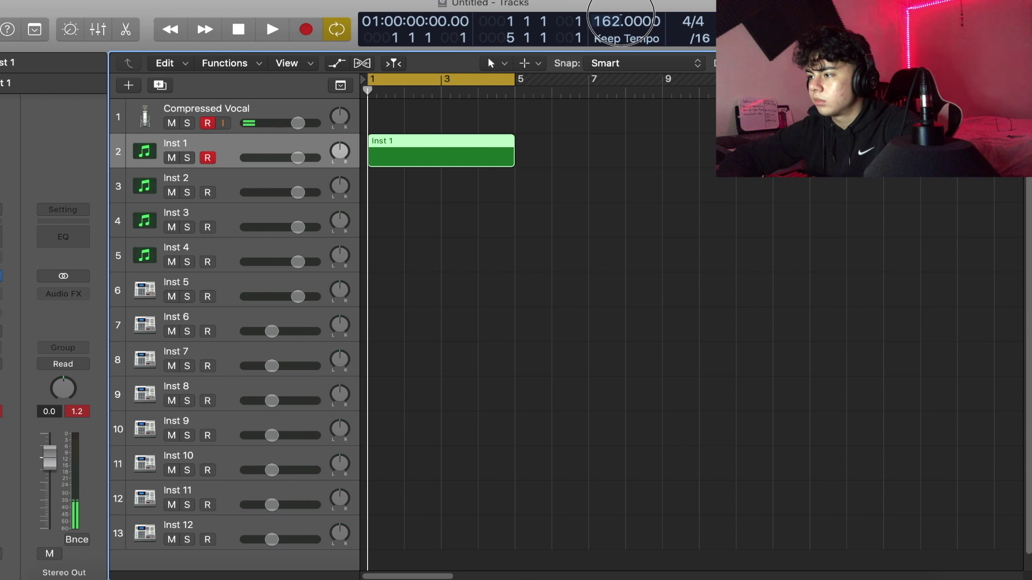
Step: Open the Inst 1 region in an enlarged Piano Roll and set the secondary editing tool to Brush
{"action": "double_click", "coordinate": [402, 147]}
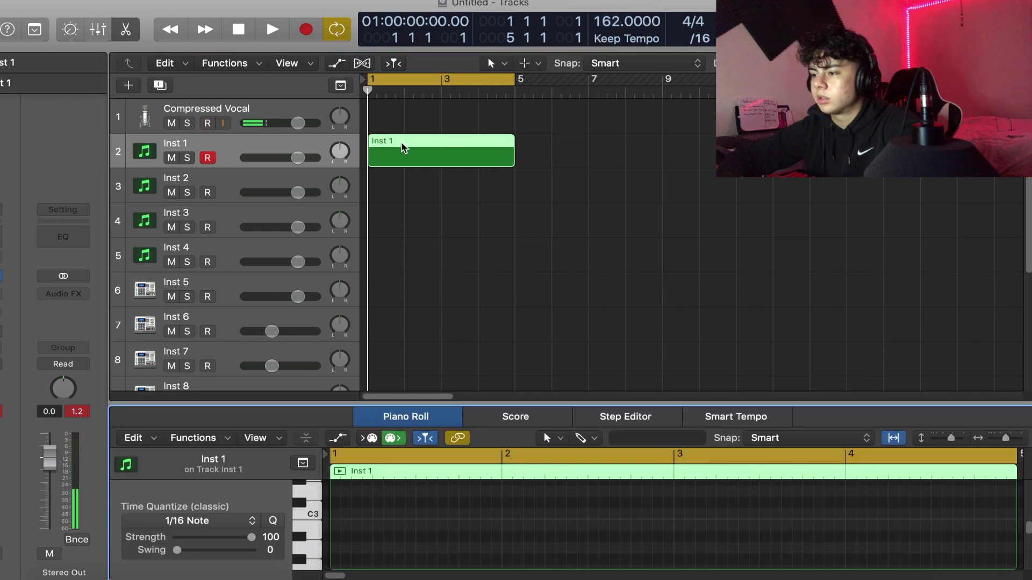
{"action": "left_click_drag", "start_coordinate": [523, 402], "coordinate": [526, 237]}
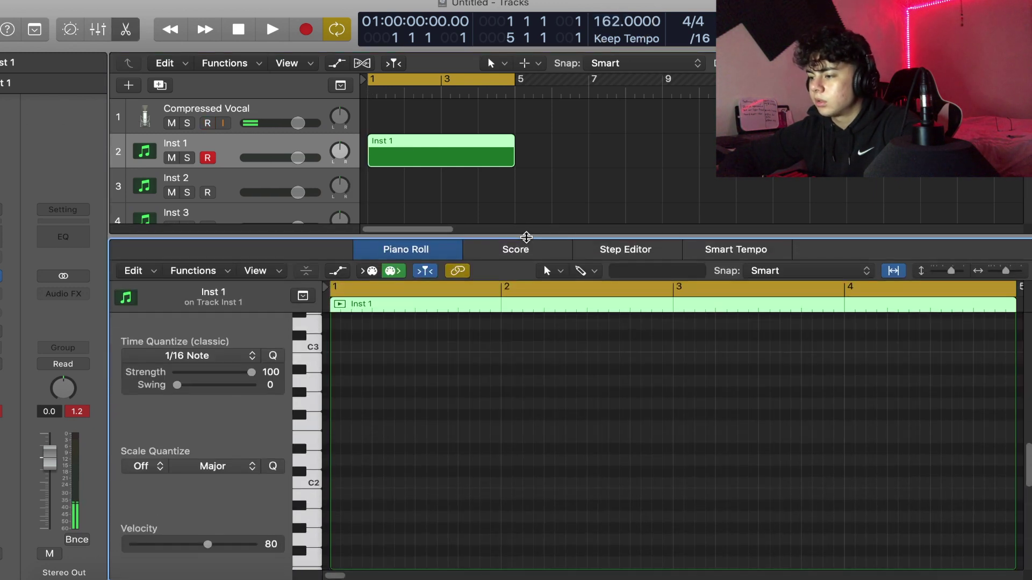
{"action": "left_click", "coordinate": [580, 271]}
{"action": "left_click", "coordinate": [564, 510]}
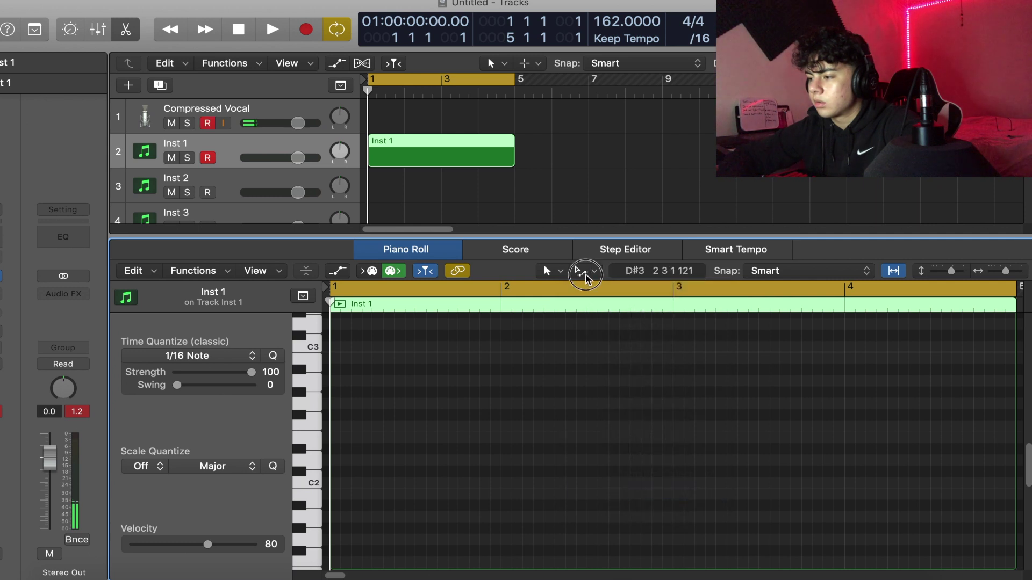
{"action": "left_click", "coordinate": [582, 272]}
{"action": "left_click", "coordinate": [591, 509]}
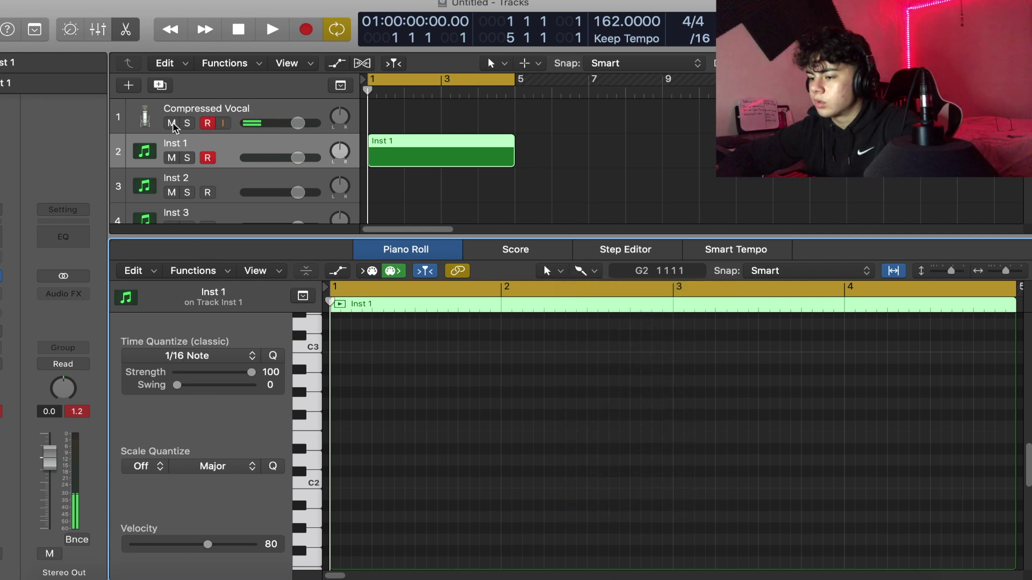
Step: Set the region's Scale Quantize to D# Natural Minor
{"action": "left_click", "coordinate": [161, 466]}
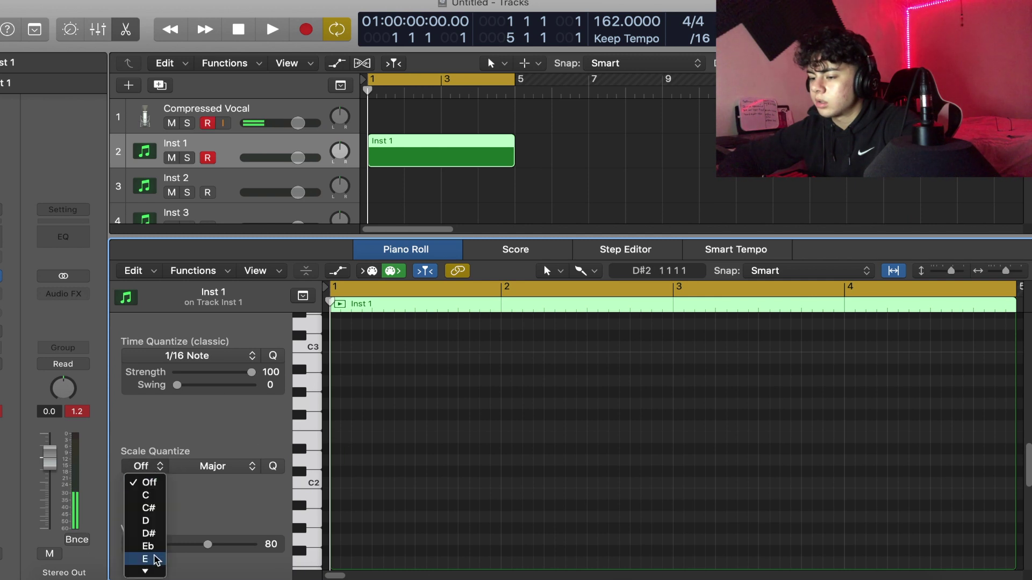
{"action": "scroll", "coordinate": [154, 559], "scroll_direction": "down", "scroll_amount": 4}
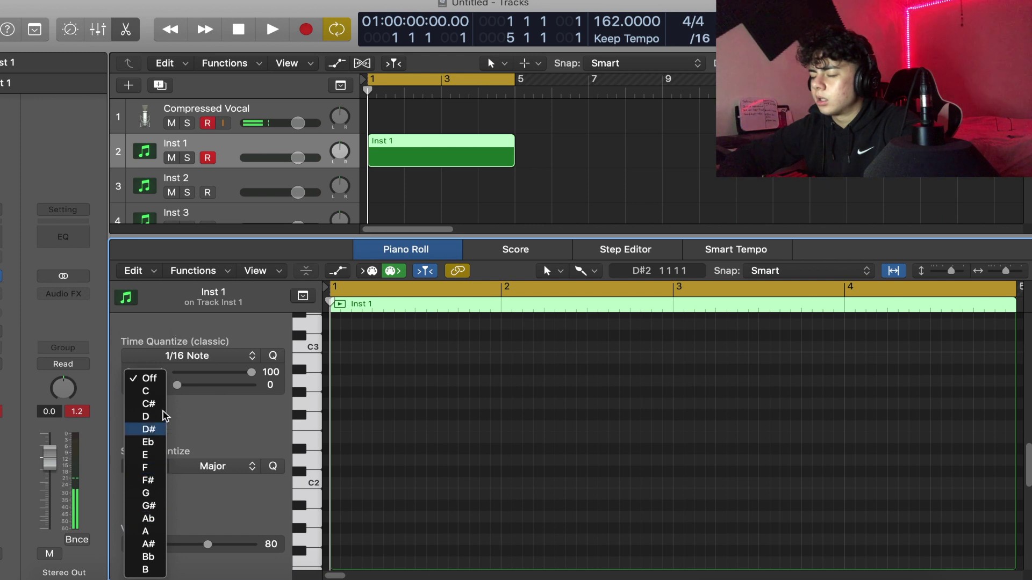
{"action": "left_click", "coordinate": [152, 442]}
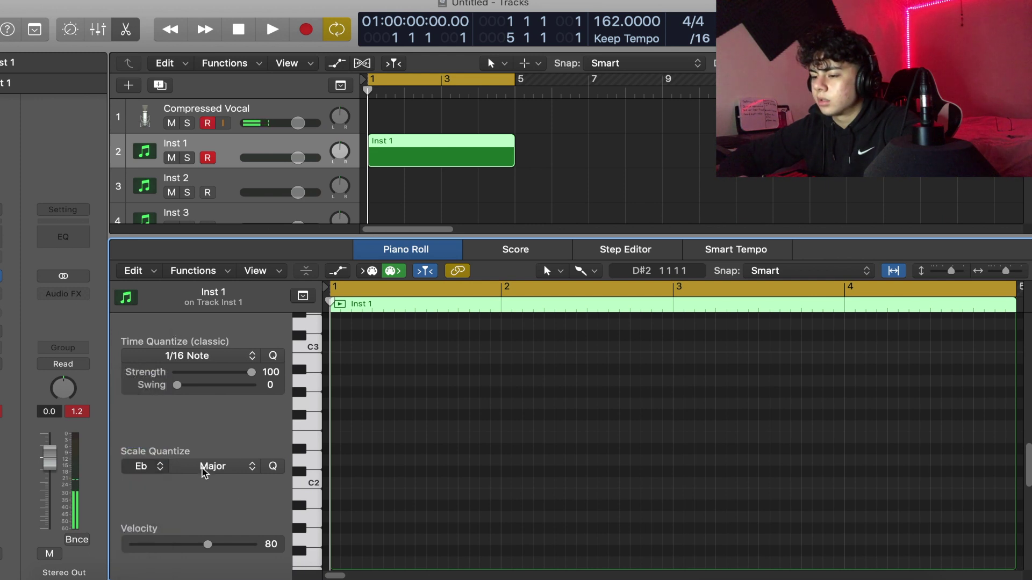
{"action": "left_click", "coordinate": [215, 467]}
{"action": "left_click", "coordinate": [222, 495]}
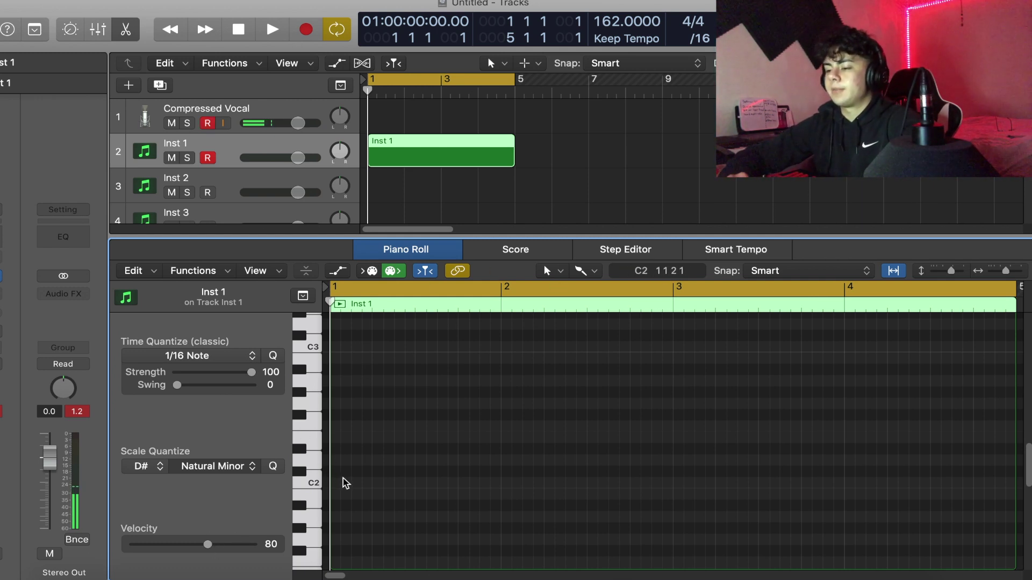
Step: Place a D#3 note at the start of bar 1 and set Time Quantize to 1/8 Note
{"action": "scroll", "coordinate": [346, 468], "scroll_direction": "up", "scroll_amount": 1}
{"action": "scroll", "coordinate": [344, 457], "scroll_direction": "up", "scroll_amount": 10}
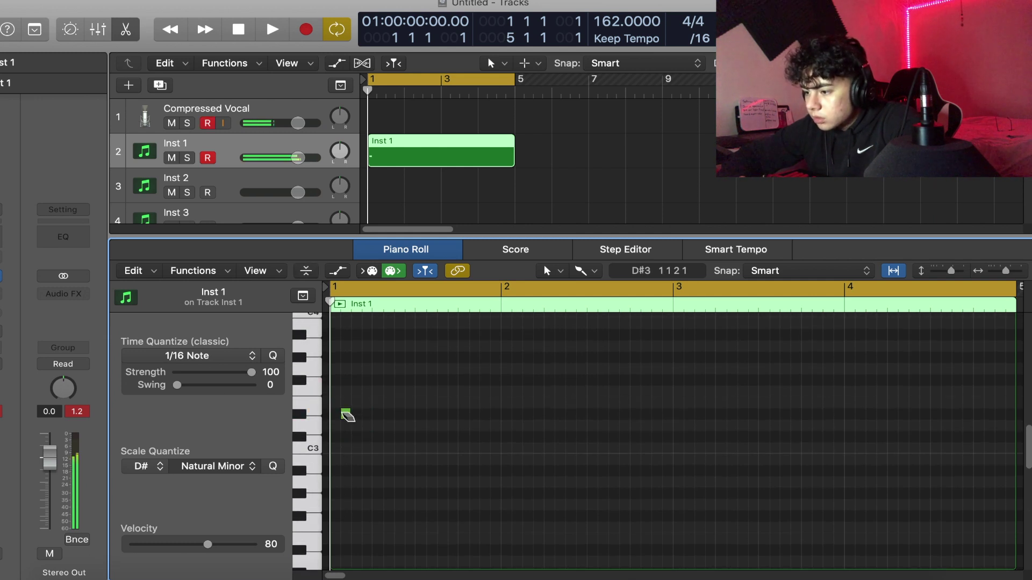
{"action": "left_click_drag", "start_coordinate": [348, 419], "coordinate": [337, 419]}
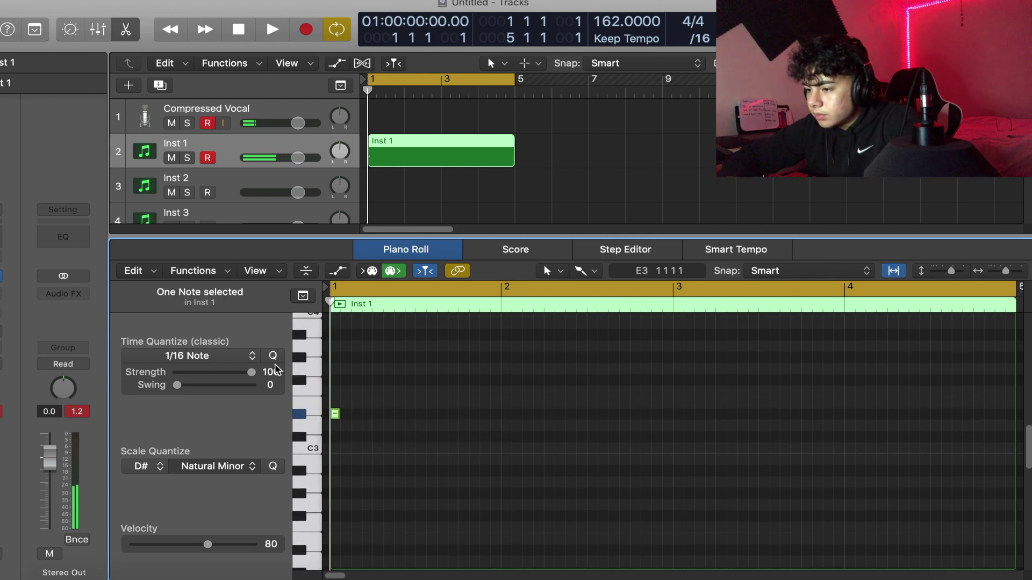
{"action": "left_click", "coordinate": [231, 360]}
{"action": "left_click", "coordinate": [219, 430]}
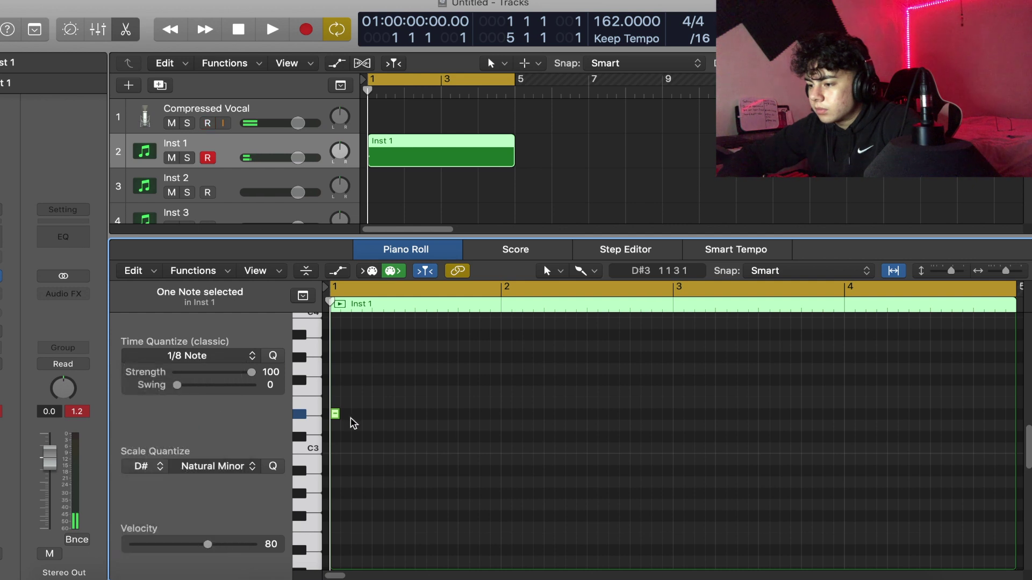
Step: Lengthen the D#3 note to fill bar 1, add a short F3 note at the start of bar 2, and play the result
{"action": "left_click", "coordinate": [337, 416]}
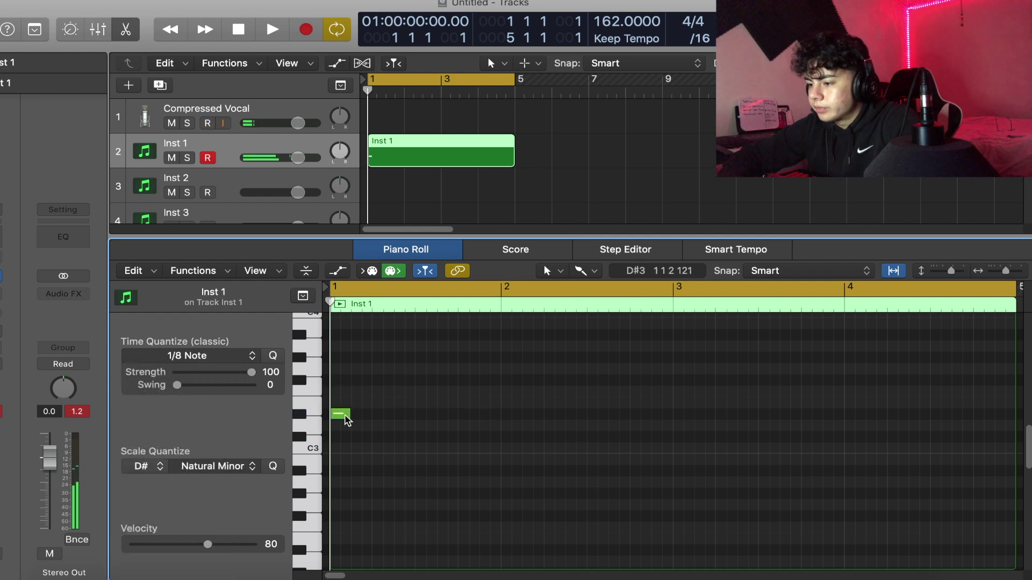
{"action": "left_click_drag", "start_coordinate": [349, 415], "coordinate": [513, 392]}
{"action": "left_click", "coordinate": [512, 437]}
{"action": "key", "text": "space"}
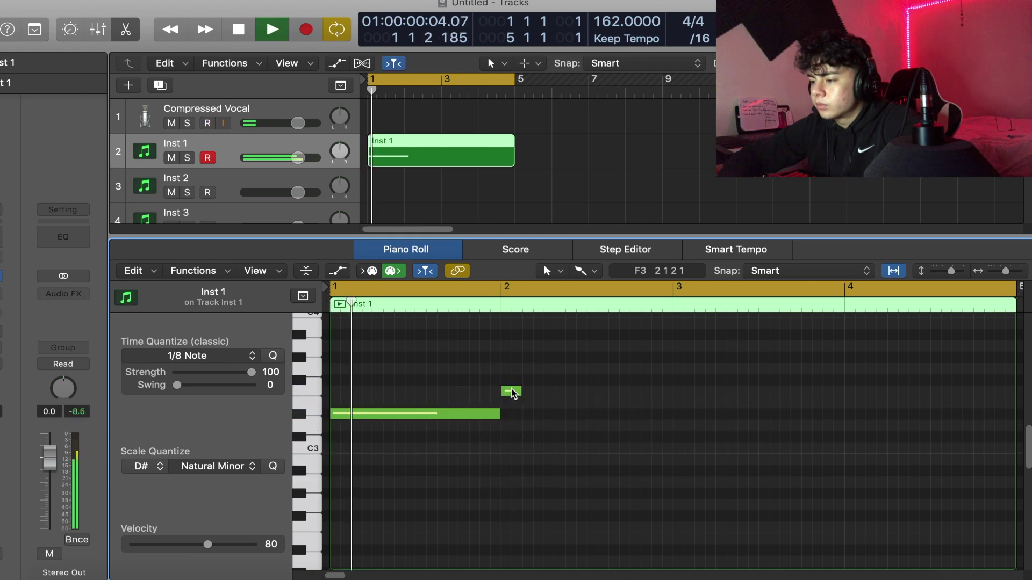
{"action": "key", "text": "space"}
Step: Raise the bar 2 note to F#3 and play the melody to check it
{"action": "left_click", "coordinate": [513, 392]}
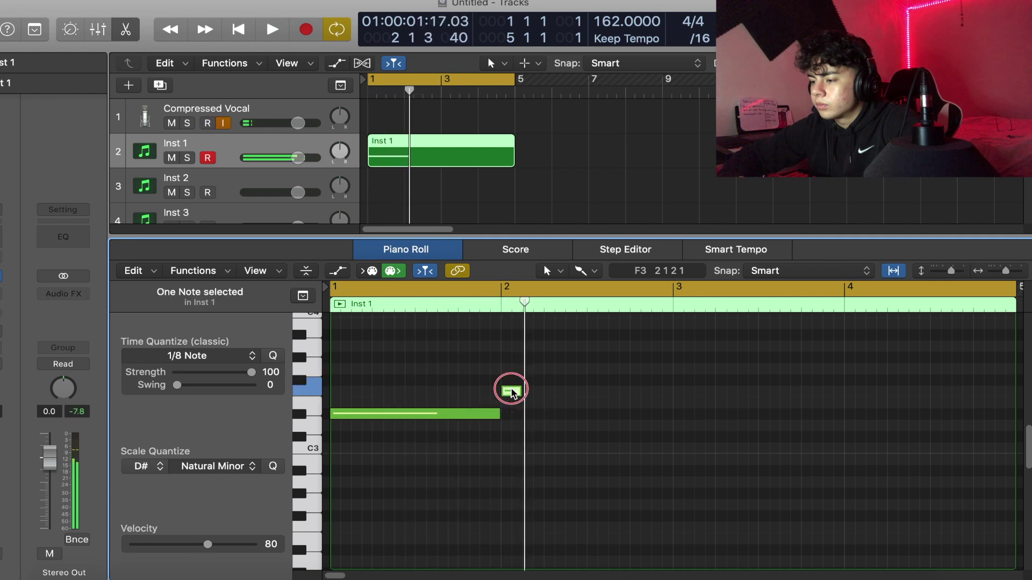
{"action": "left_click_drag", "start_coordinate": [512, 392], "coordinate": [513, 378]}
{"action": "key", "text": "space"}
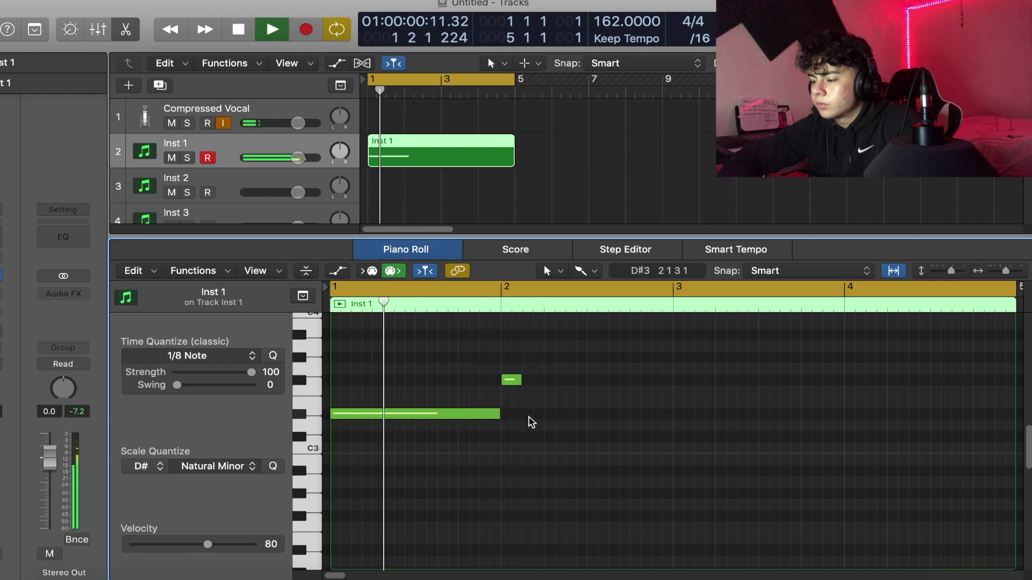
{"action": "scroll", "coordinate": [538, 431], "scroll_direction": "right", "scroll_amount": 1}
{"action": "key", "text": "space"}
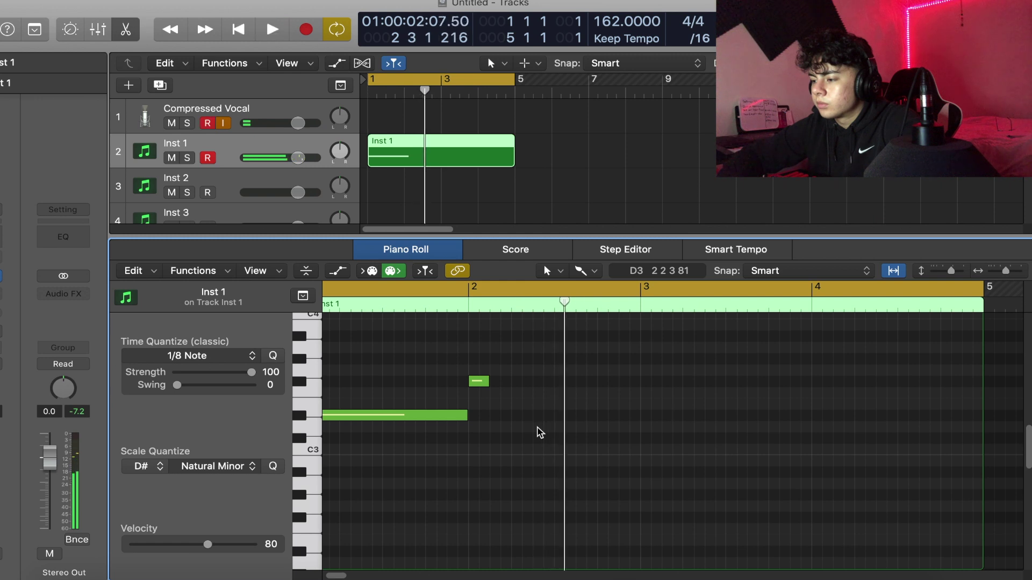
Step: Add a C#3 note at the start of bar 3 and a G#3 note at bar 4, then play the region
{"action": "left_click", "coordinate": [644, 438]}
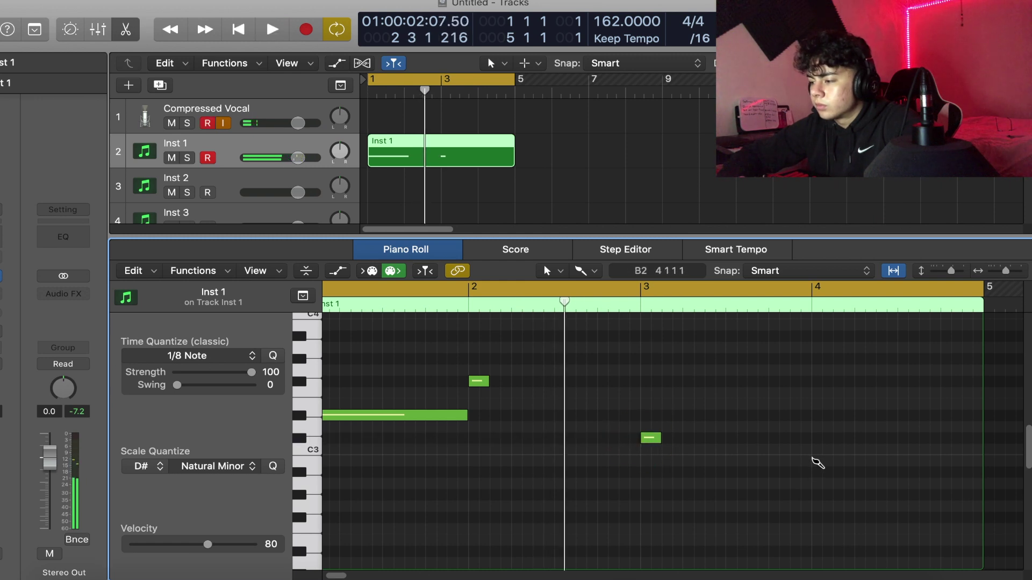
{"action": "left_click", "coordinate": [817, 461]}
{"action": "left_click_drag", "start_coordinate": [816, 459], "coordinate": [820, 361]}
{"action": "key", "text": "space"}
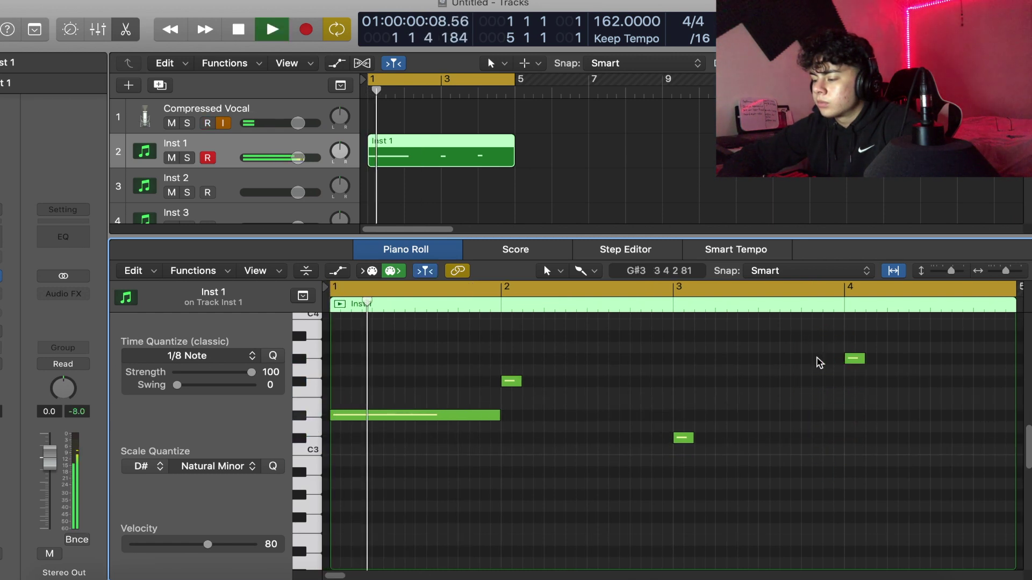
Step: Lower the bar 4 note to A#2 and play the melody to check it
{"action": "scroll", "coordinate": [825, 400], "scroll_direction": "up", "scroll_amount": 1}
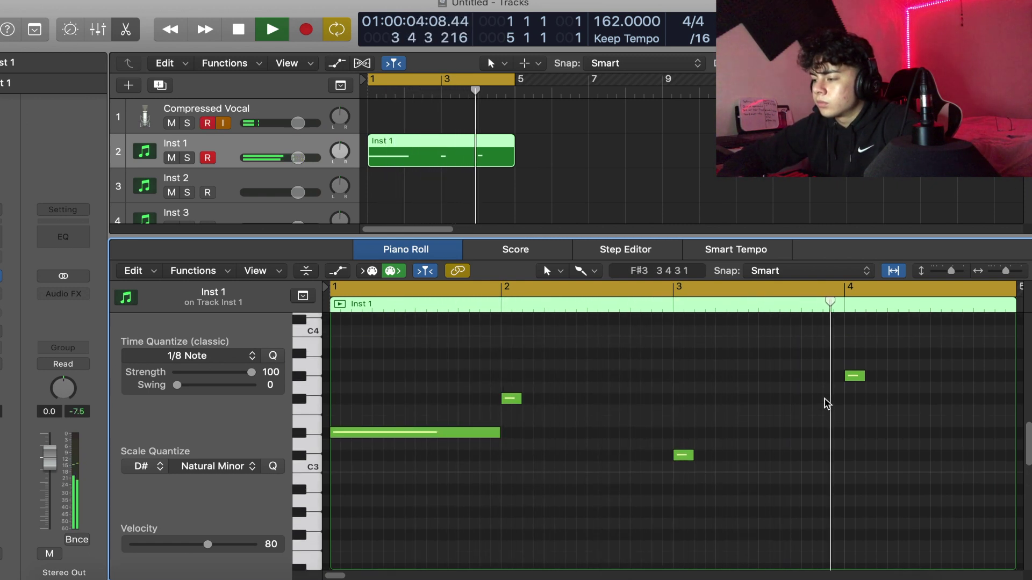
{"action": "key", "text": "space"}
{"action": "left_click_drag", "start_coordinate": [855, 376], "coordinate": [860, 495]}
{"action": "key", "text": "space"}
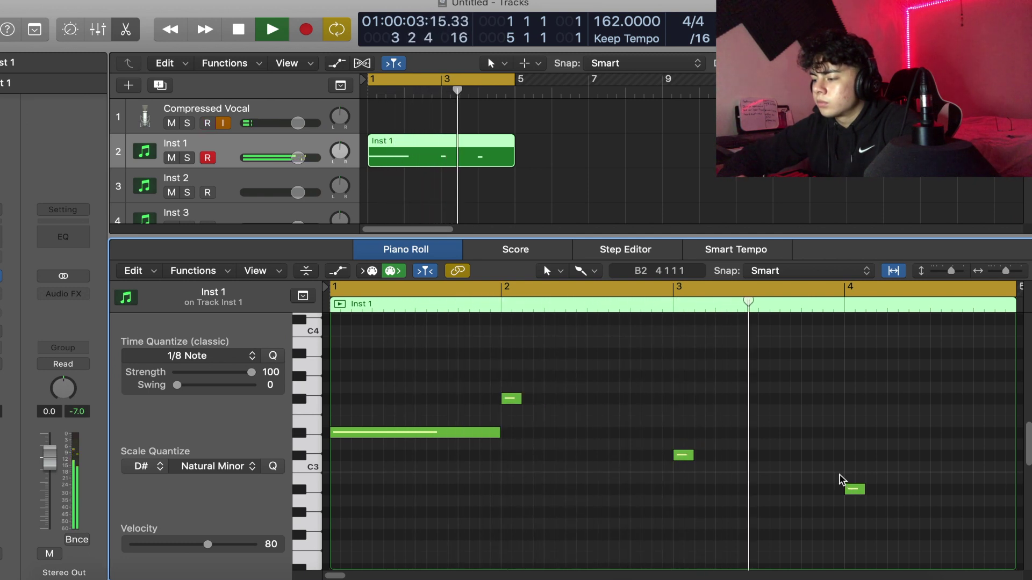
{"action": "key", "text": "space"}
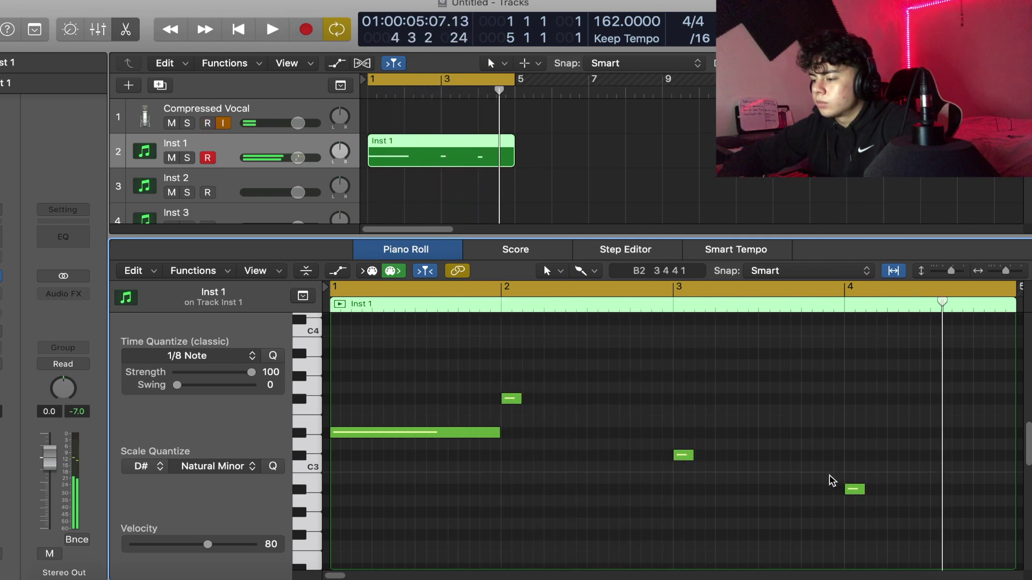
Step: Lengthen the notes in bars 2, 3 and 4 so that each one fills its bar
{"action": "left_click_drag", "start_coordinate": [511, 361], "coordinate": [870, 537]}
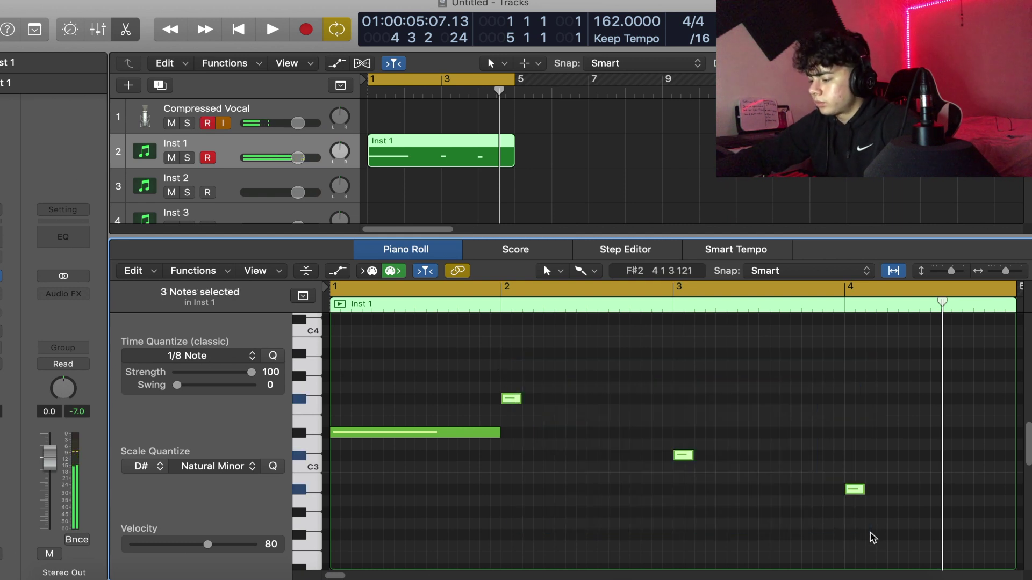
{"action": "key", "text": "shift+l"}
{"action": "left_click", "coordinate": [783, 517]}
{"action": "scroll", "coordinate": [783, 517], "scroll_direction": "up", "scroll_amount": 3}
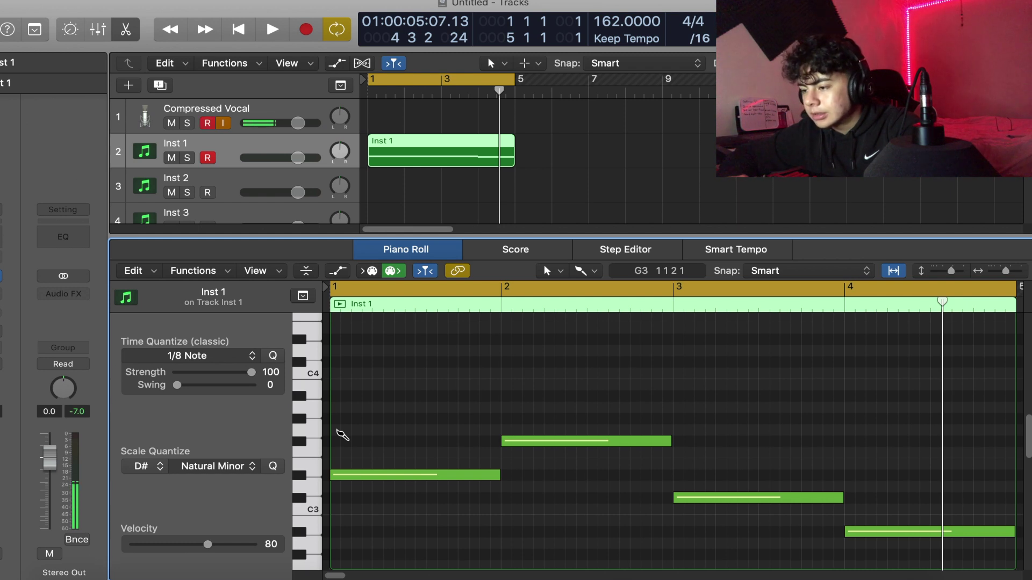
Step: Add F#3 and A#3 notes above the D#3 in bar 1 and lengthen both to fill the bar
{"action": "left_click", "coordinate": [339, 440]}
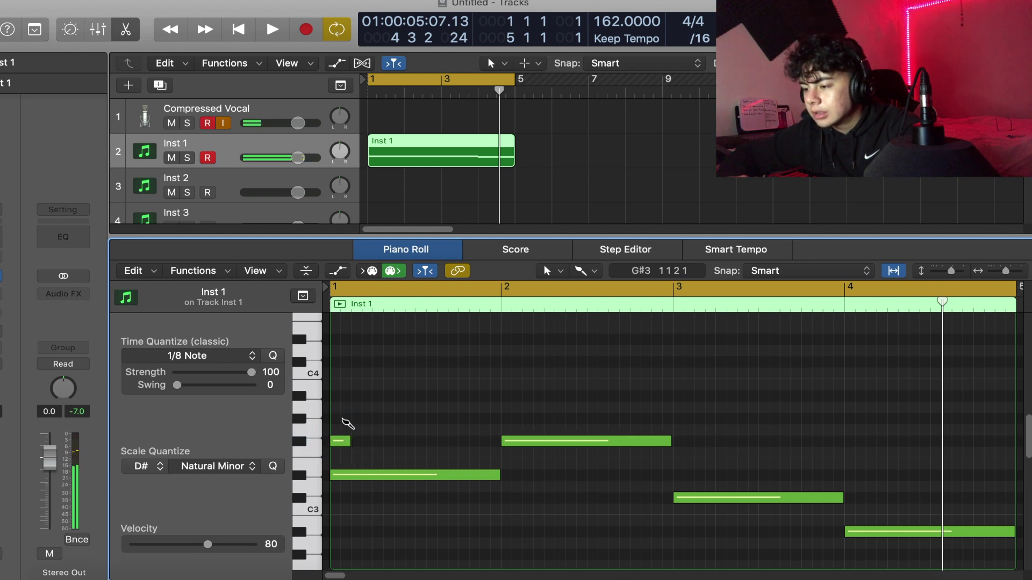
{"action": "left_click", "coordinate": [342, 420]}
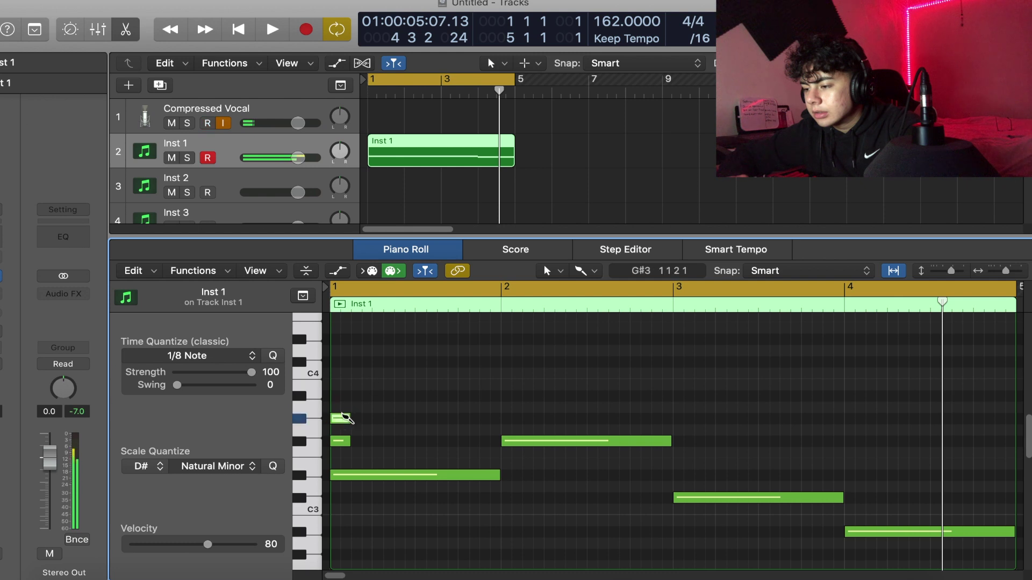
{"action": "left_click_drag", "start_coordinate": [343, 418], "coordinate": [344, 396]}
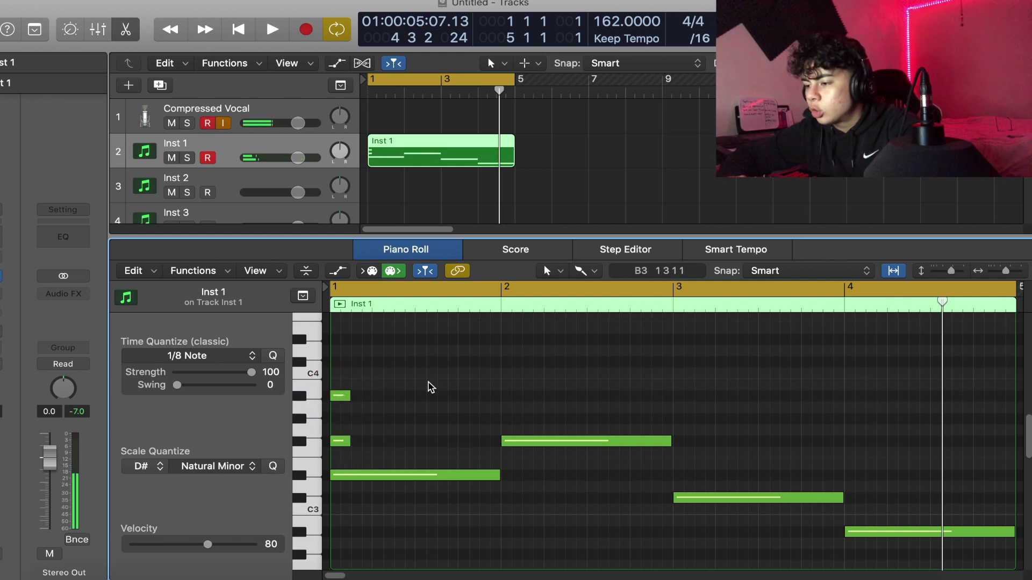
{"action": "left_click_drag", "start_coordinate": [349, 362], "coordinate": [500, 444]}
{"action": "left_click", "coordinate": [348, 443]}
{"action": "left_click", "coordinate": [499, 427]}
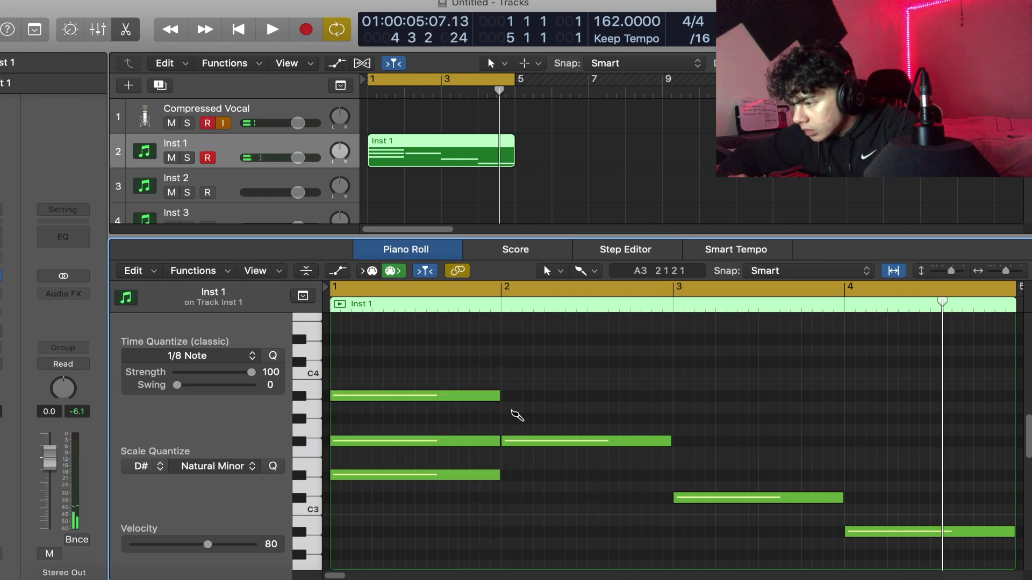
Step: Add A#3 and C#4 notes above the F#3 in bar 2 and lengthen both to fill the bar
{"action": "left_click", "coordinate": [511, 396]}
{"action": "left_click", "coordinate": [511, 362]}
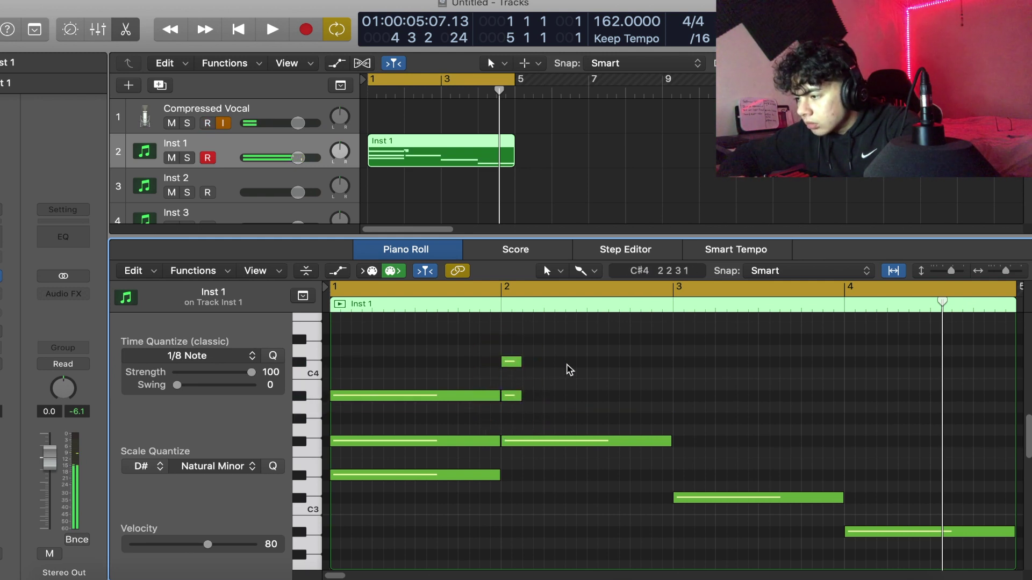
{"action": "left_click_drag", "start_coordinate": [522, 344], "coordinate": [671, 408]}
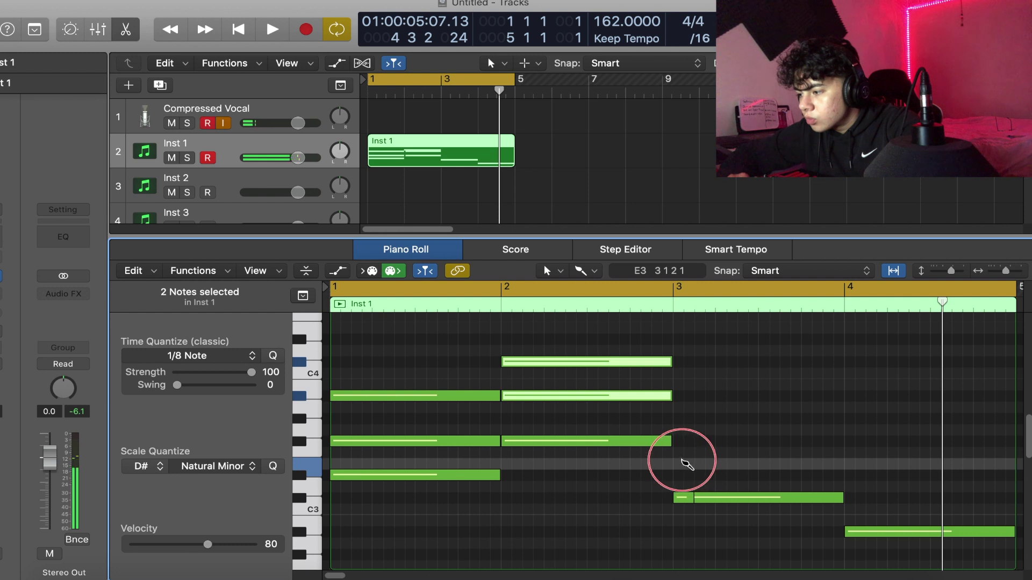
Step: Add F3 and G#3 notes above the C#3 in bar 3 and lengthen both to fill the bar
{"action": "left_click", "coordinate": [681, 453]}
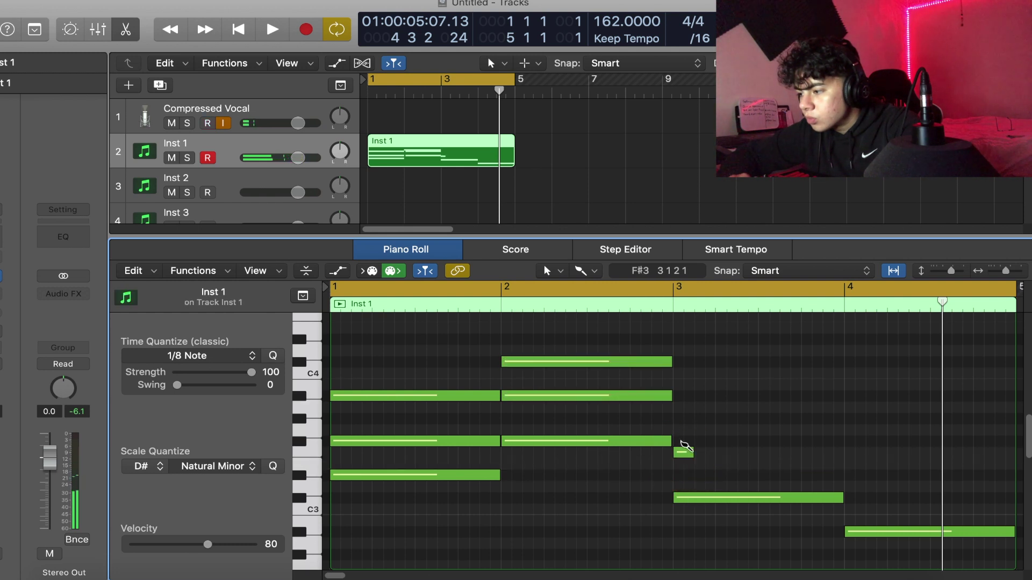
{"action": "left_click", "coordinate": [683, 419], "text": "super"}
{"action": "mouse_move", "coordinate": [687, 399]}
{"action": "left_mouse_down"}
{"action": "mouse_move", "coordinate": [687, 452]}
{"action": "mouse_move", "coordinate": [845, 454]}
{"action": "left_mouse_up"}
Step: Add C#3 and F3 notes above the A#2 in bar 4 and lengthen both to the region's end
{"action": "scroll", "coordinate": [844, 468], "scroll_direction": "right", "scroll_amount": 2}
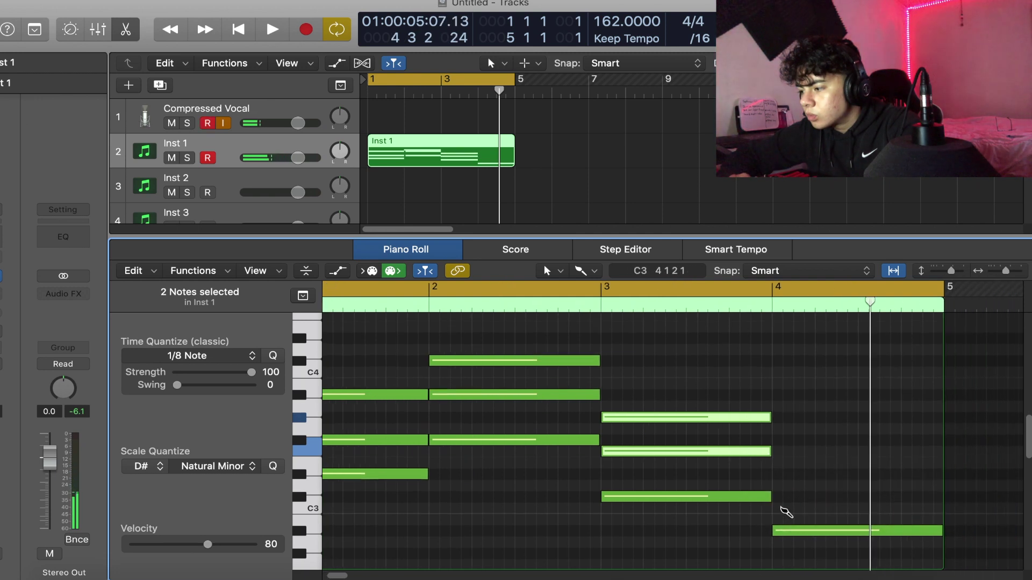
{"action": "left_click", "coordinate": [779, 498], "text": "super"}
{"action": "left_click", "coordinate": [785, 450]}
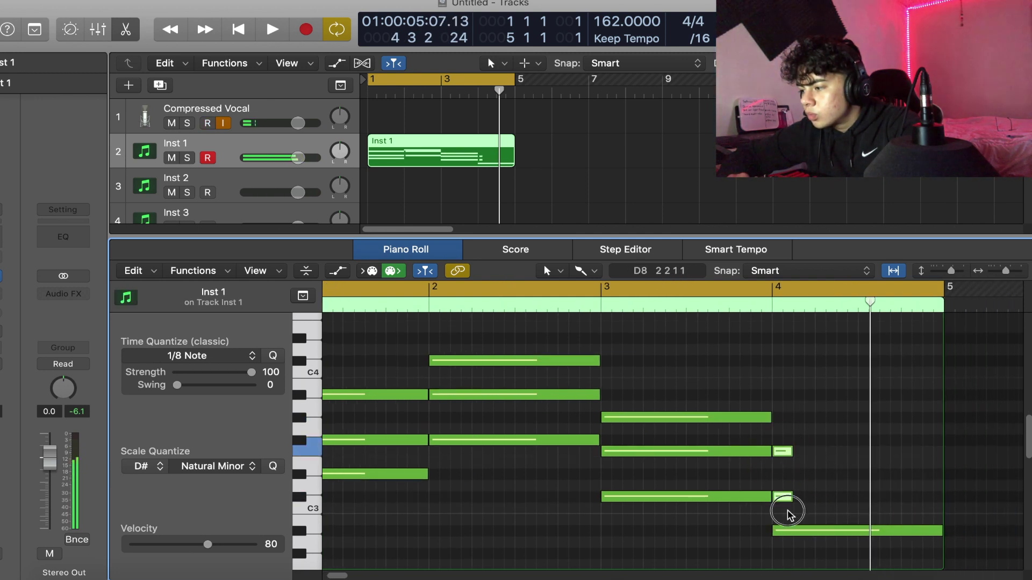
{"action": "left_click", "coordinate": [784, 497], "text": "shift"}
{"action": "left_click_drag", "start_coordinate": [791, 497], "coordinate": [940, 516]}
{"action": "left_click", "coordinate": [816, 336]}
{"action": "scroll", "coordinate": [817, 337], "scroll_direction": "left", "scroll_amount": 2}
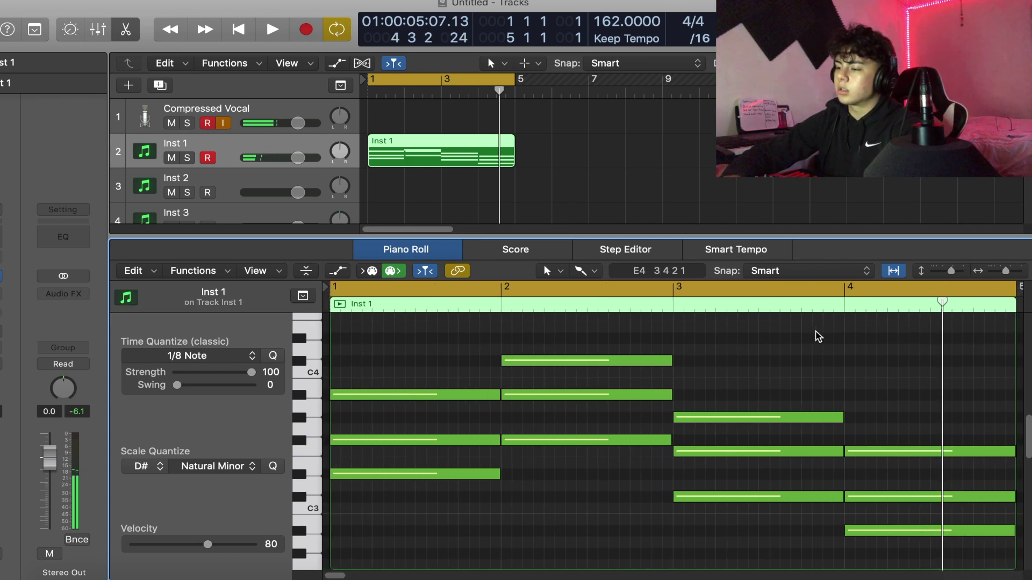
Step: Play the four-bar chord progression to check how the chords sound
{"action": "key", "text": "space"}
{"action": "scroll", "coordinate": [479, 359], "scroll_direction": "right", "scroll_amount": 1}
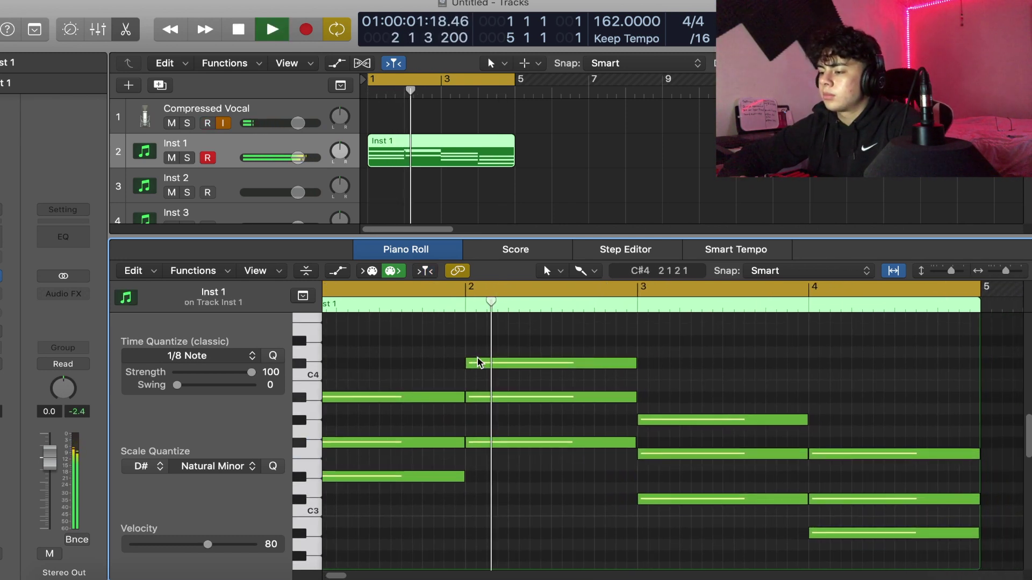
{"action": "scroll", "coordinate": [478, 359], "scroll_direction": "left", "scroll_amount": 1}
{"action": "scroll", "coordinate": [479, 359], "scroll_direction": "up", "scroll_amount": 1}
{"action": "scroll", "coordinate": [478, 359], "scroll_direction": "down", "scroll_amount": 1}
{"action": "scroll", "coordinate": [478, 358], "scroll_direction": "right", "scroll_amount": 1}
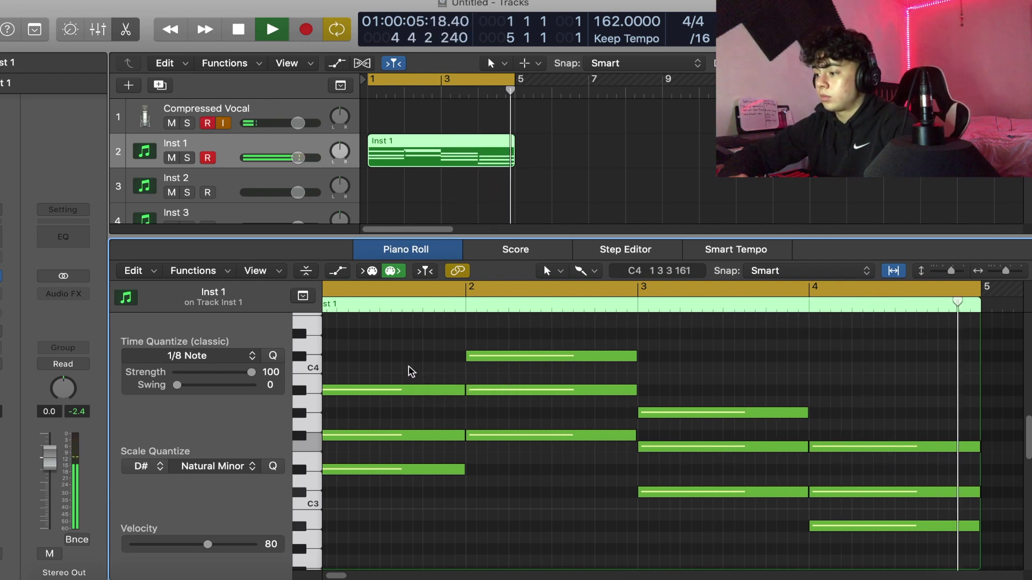
{"action": "key", "text": "space"}
Step: Move the C#4 note in bar 2 down an octave to C#3 and play the progression
{"action": "scroll", "coordinate": [410, 375], "scroll_direction": "left", "scroll_amount": 2}
{"action": "scroll", "coordinate": [411, 372], "scroll_direction": "up", "scroll_amount": 2}
{"action": "scroll", "coordinate": [411, 372], "scroll_direction": "up", "scroll_amount": 1}
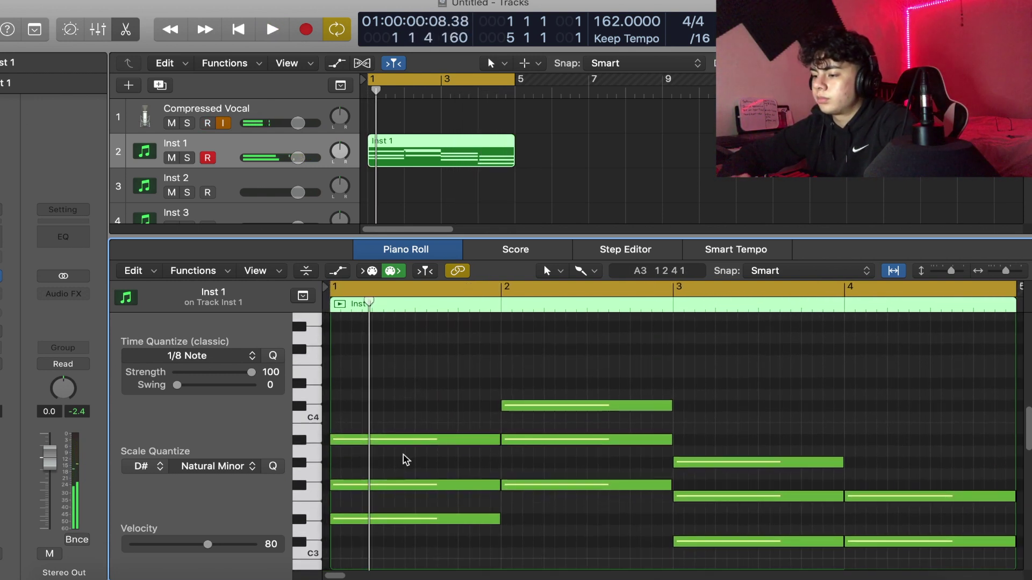
{"action": "left_click", "coordinate": [596, 404]}
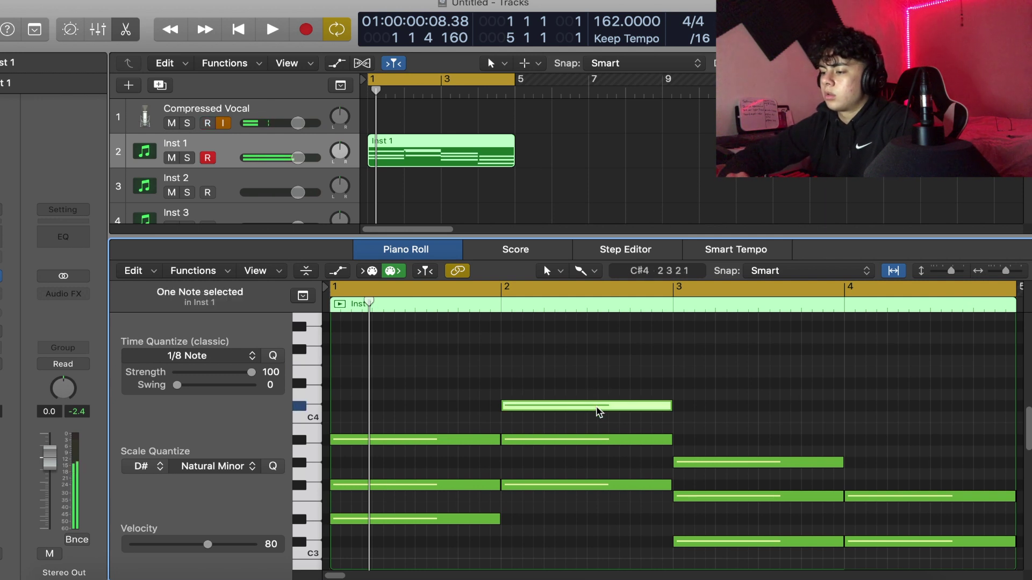
{"action": "key", "text": "shift+alt+Down"}
{"action": "scroll", "coordinate": [599, 412], "scroll_direction": "down", "scroll_amount": 3}
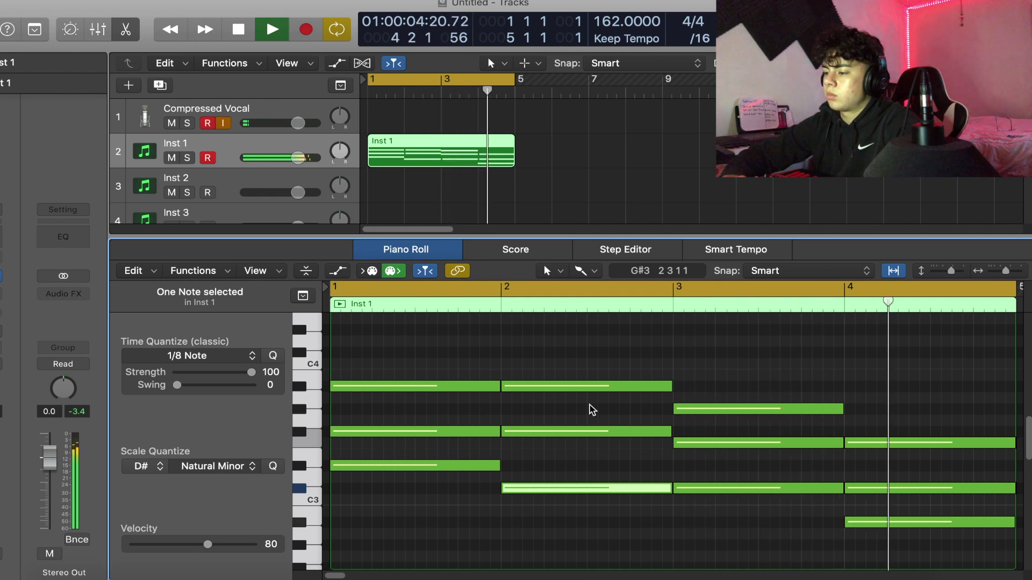
{"action": "scroll", "coordinate": [592, 410], "scroll_direction": "up", "scroll_amount": 1}
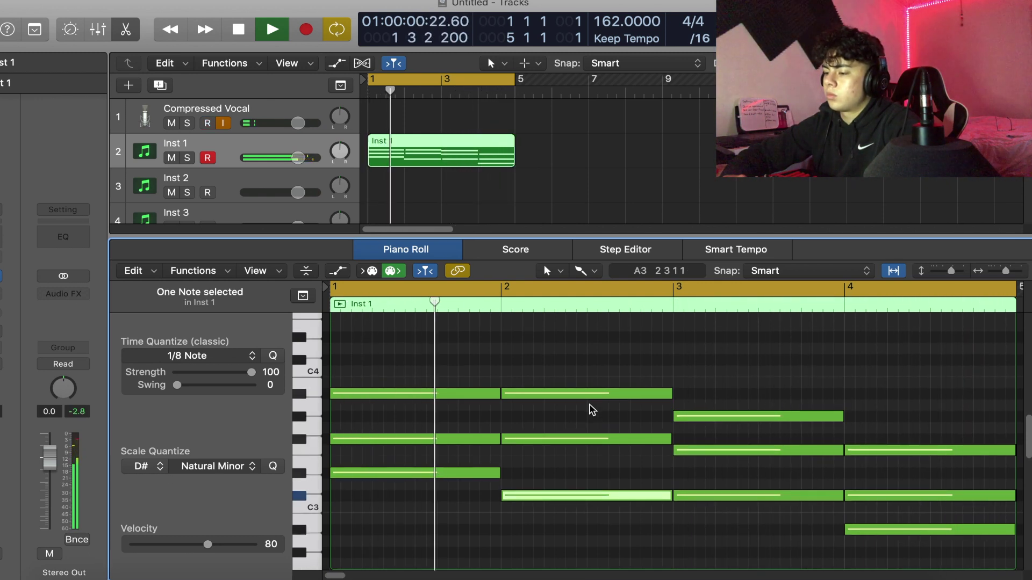
{"action": "scroll", "coordinate": [591, 410], "scroll_direction": "down", "scroll_amount": 4}
{"action": "key", "text": "space"}
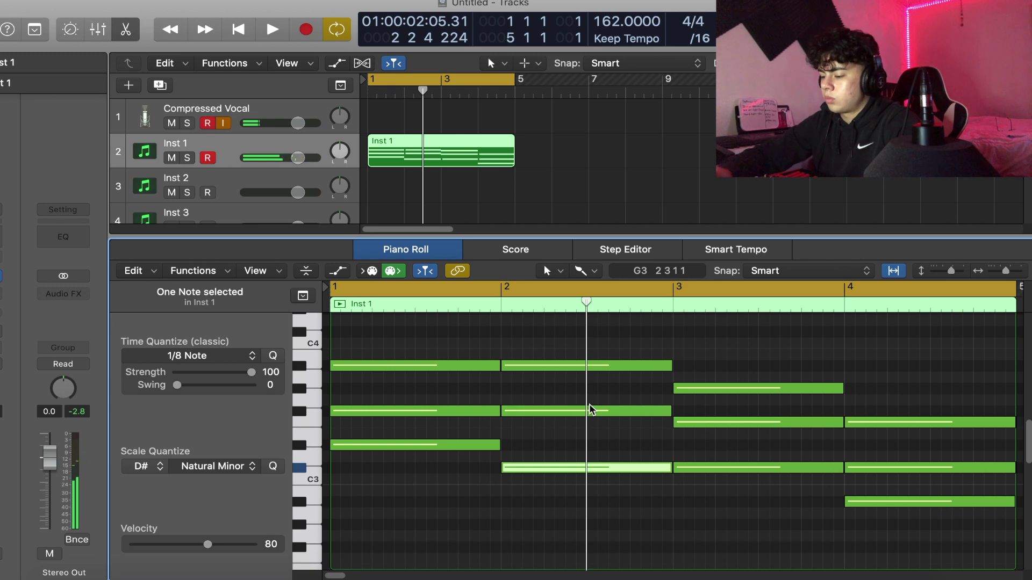
{"action": "left_click", "coordinate": [560, 437]}
Step: Copy the root notes D#3, F#3, C#3 and A#2 of the four chords one octave lower as bass notes
{"action": "scroll", "coordinate": [560, 437], "scroll_direction": "down", "scroll_amount": 6}
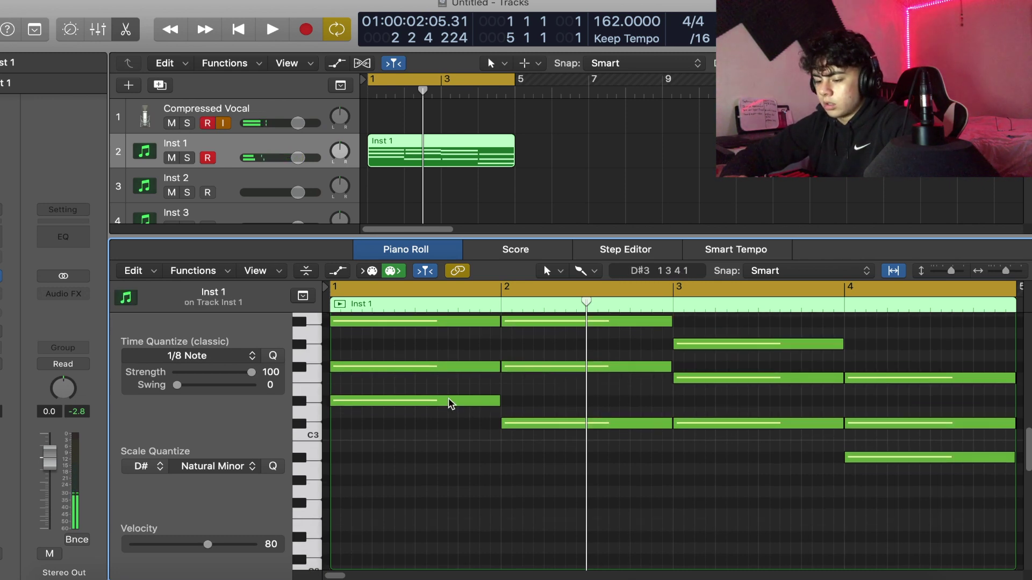
{"action": "right_click", "coordinate": [448, 400]}
{"action": "left_click", "coordinate": [445, 400]}
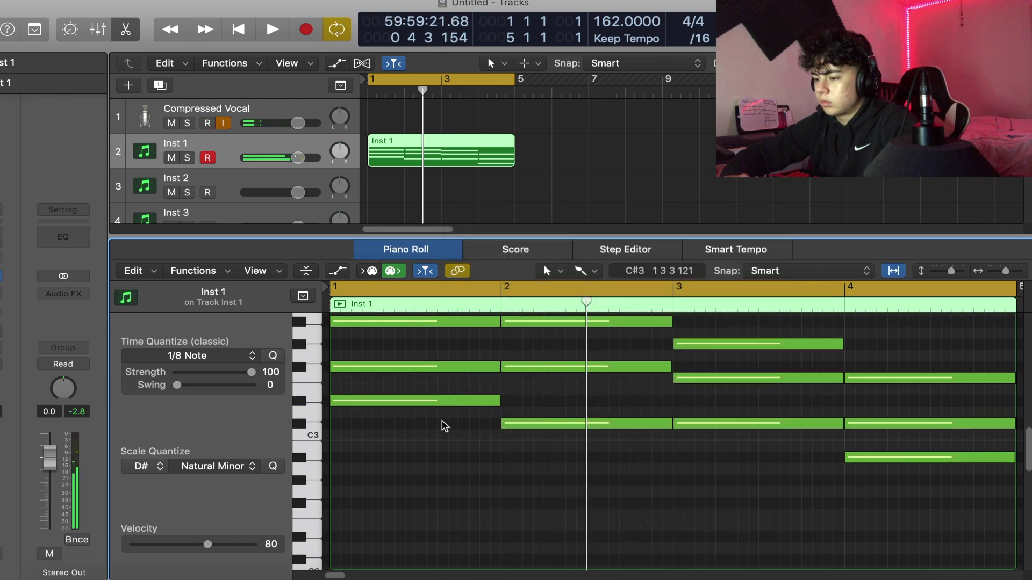
{"action": "left_click", "coordinate": [441, 403]}
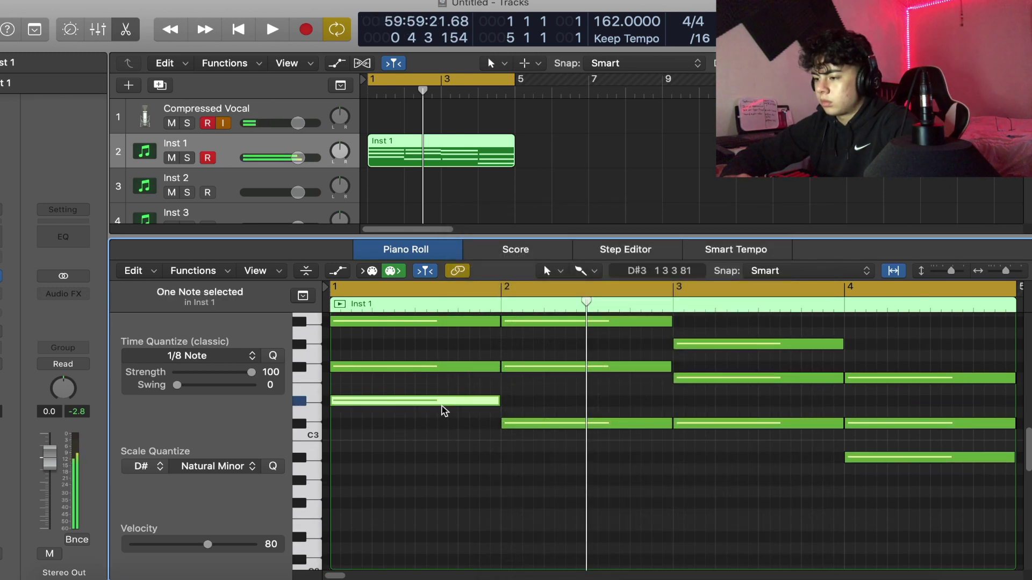
{"action": "left_click", "coordinate": [895, 455], "text": "shift"}
{"action": "scroll", "coordinate": [433, 409], "scroll_direction": "down", "scroll_amount": 2}
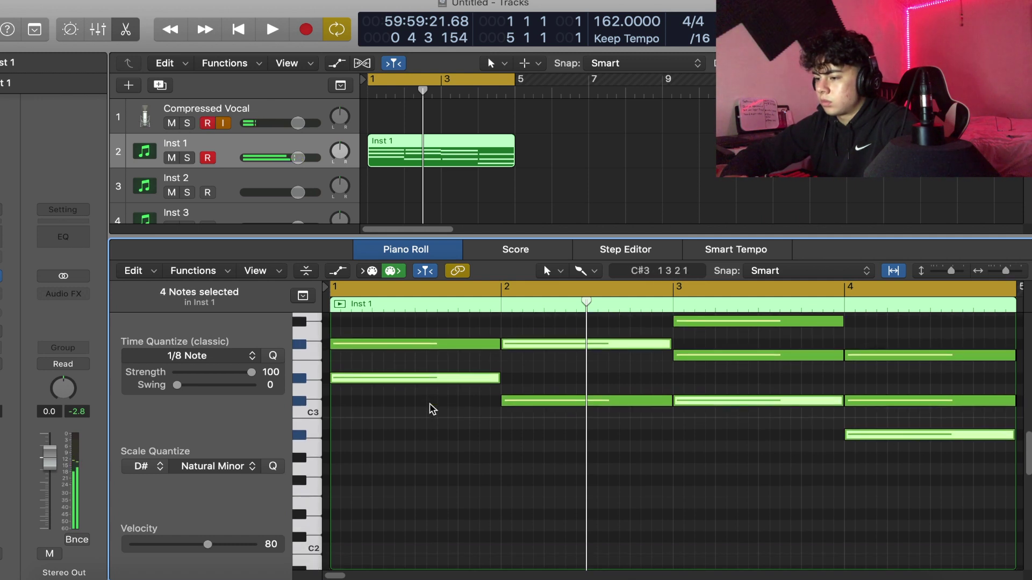
{"action": "left_click", "coordinate": [412, 383]}
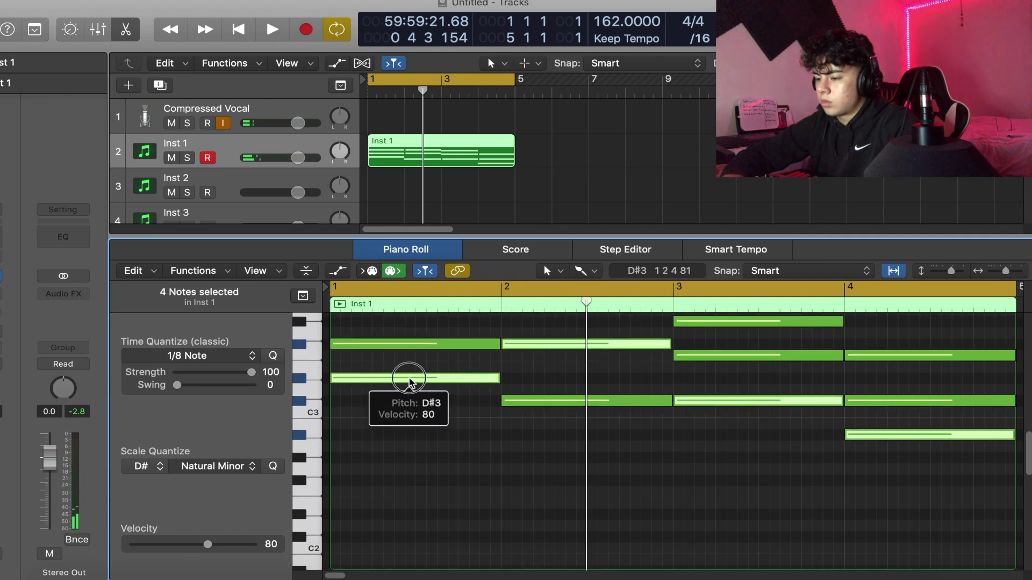
{"action": "left_click_drag", "start_coordinate": [410, 382], "coordinate": [406, 521]}
{"action": "left_click", "coordinate": [402, 494]}
Step: Play the chords together with their low bass notes to check the balance
{"action": "key", "text": "space"}
{"action": "scroll", "coordinate": [402, 494], "scroll_direction": "up", "scroll_amount": 2}
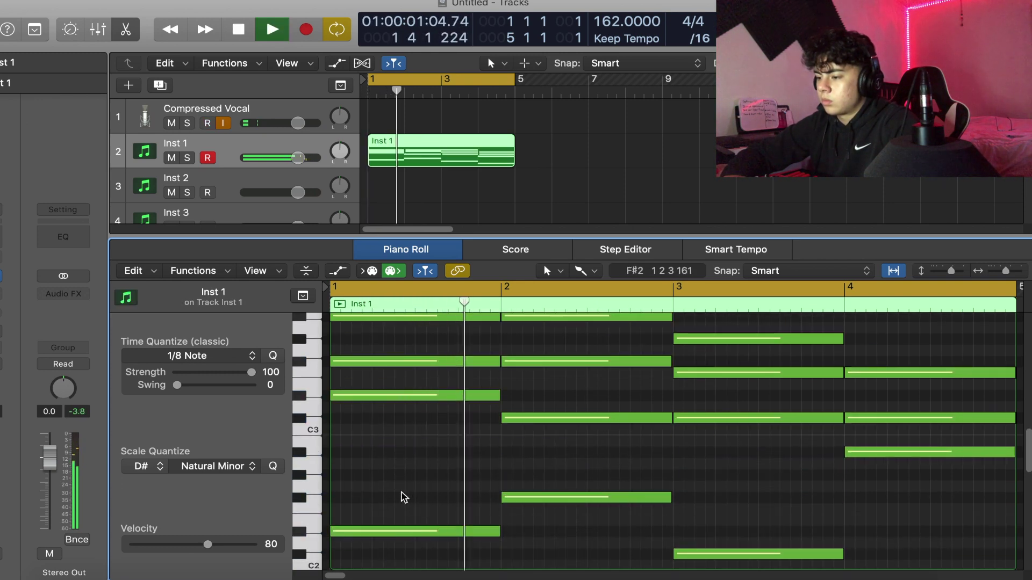
{"action": "scroll", "coordinate": [404, 497], "scroll_direction": "up", "scroll_amount": 5}
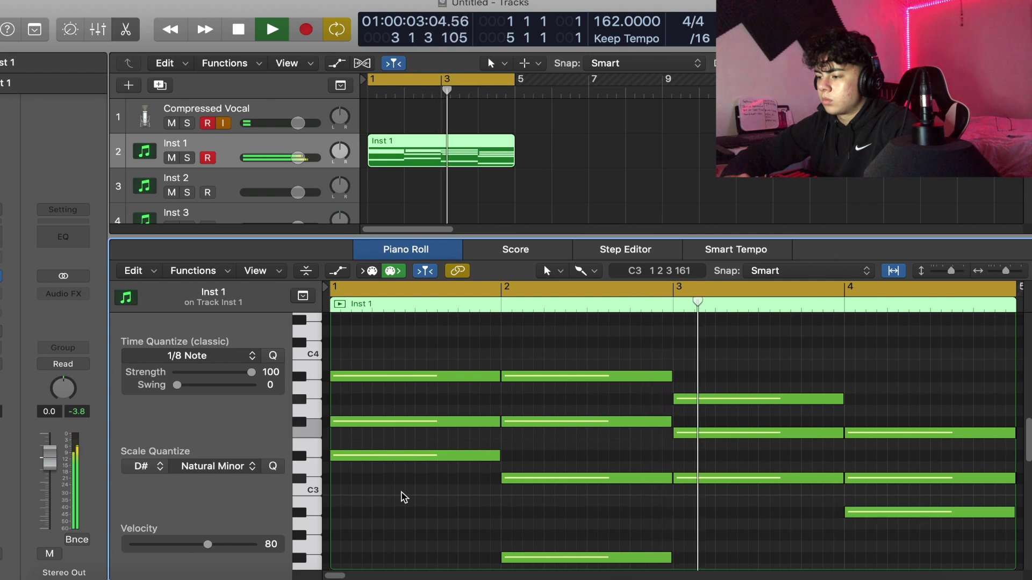
{"action": "scroll", "coordinate": [404, 497], "scroll_direction": "up", "scroll_amount": 2}
{"action": "scroll", "coordinate": [404, 497], "scroll_direction": "up", "scroll_amount": 5}
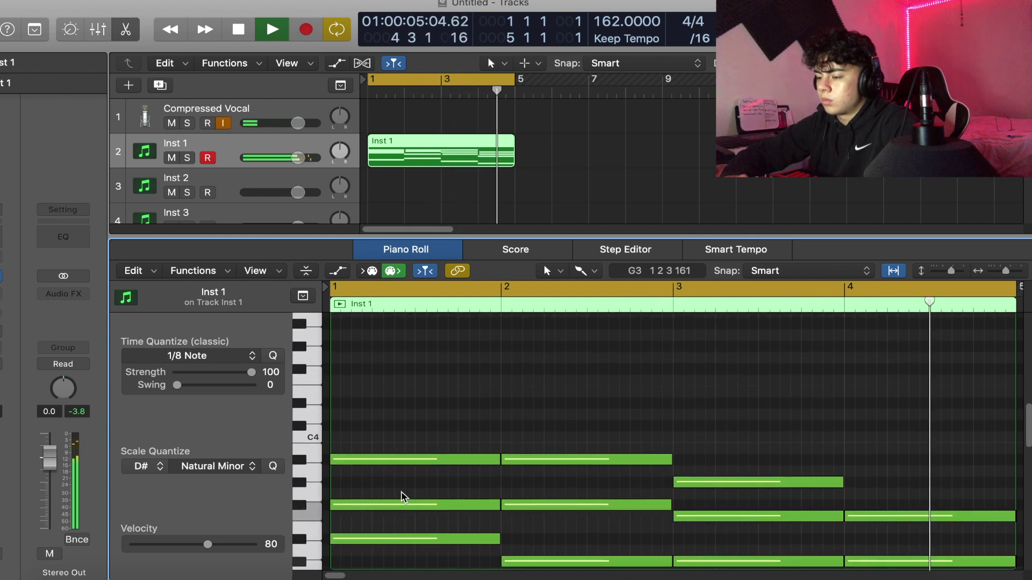
{"action": "key", "text": "space"}
Step: Add a short D#4 note on beat 2 of bar 1 and a C#4 at the start of bar 2, playing after each
{"action": "left_click", "coordinate": [382, 403], "text": "super"}
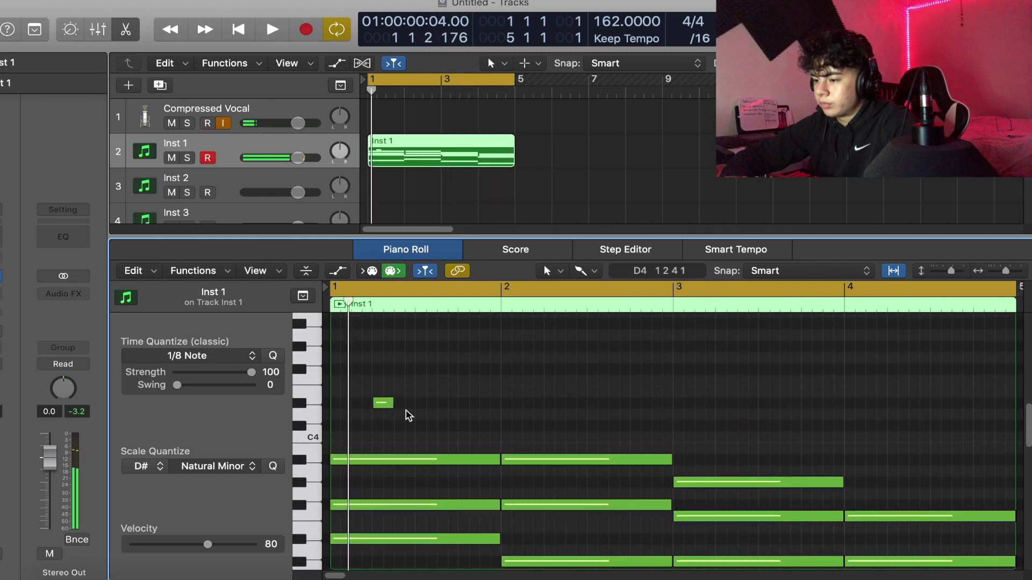
{"action": "key", "text": "space"}
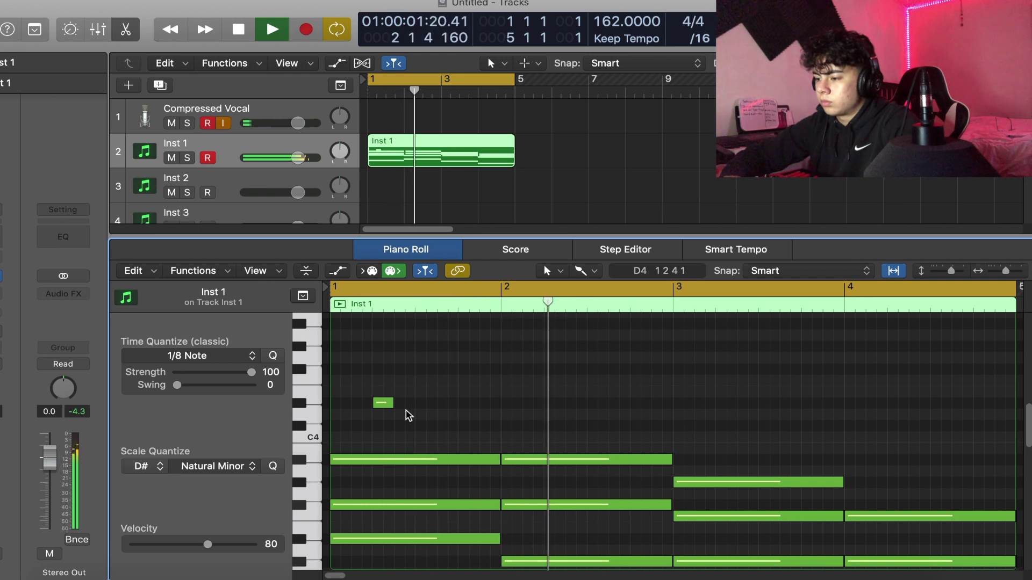
{"action": "key", "text": "space"}
{"action": "left_click", "coordinate": [511, 427], "text": "super"}
{"action": "key", "text": "space"}
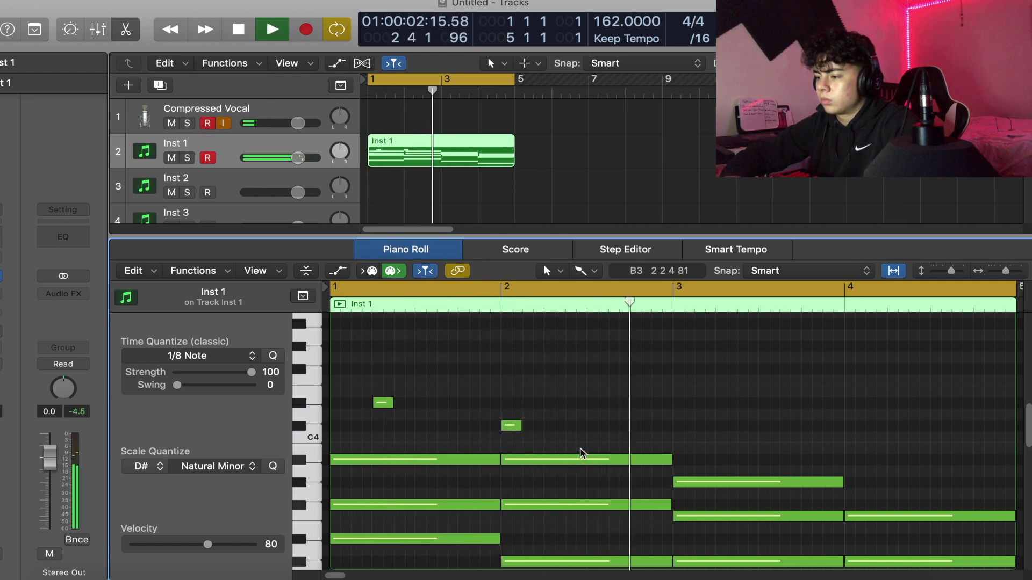
{"action": "key", "text": "space"}
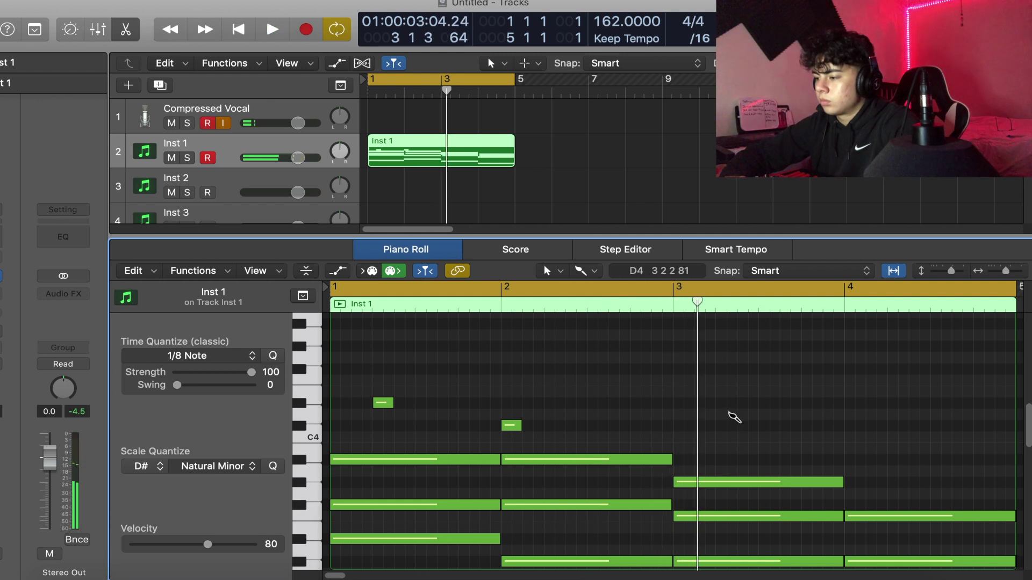
Step: Add a short B3 melody note on beat 2 of bar 3 and play the progression with it
{"action": "left_click_drag", "start_coordinate": [726, 428], "coordinate": [730, 451]}
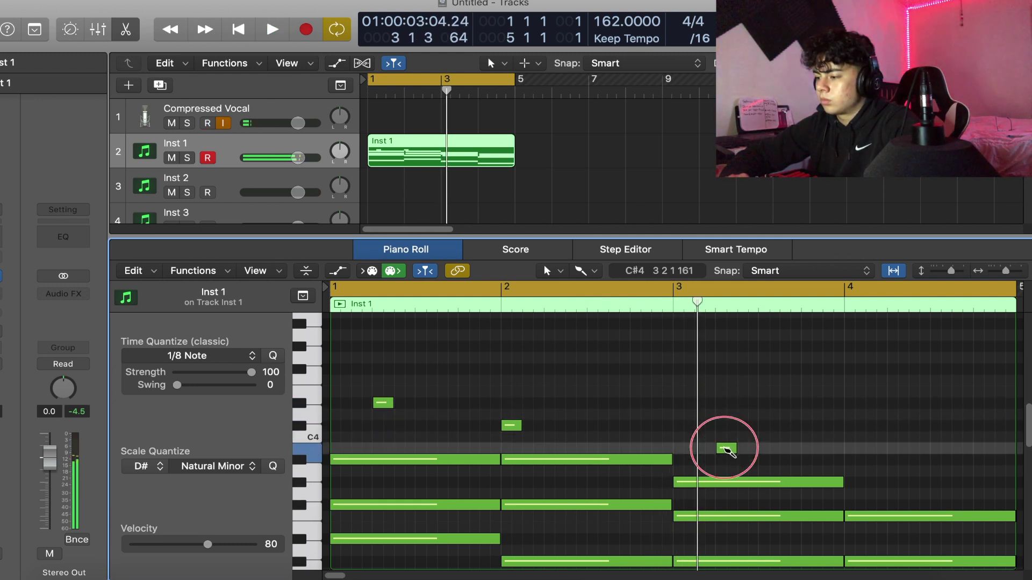
{"action": "key", "text": "space"}
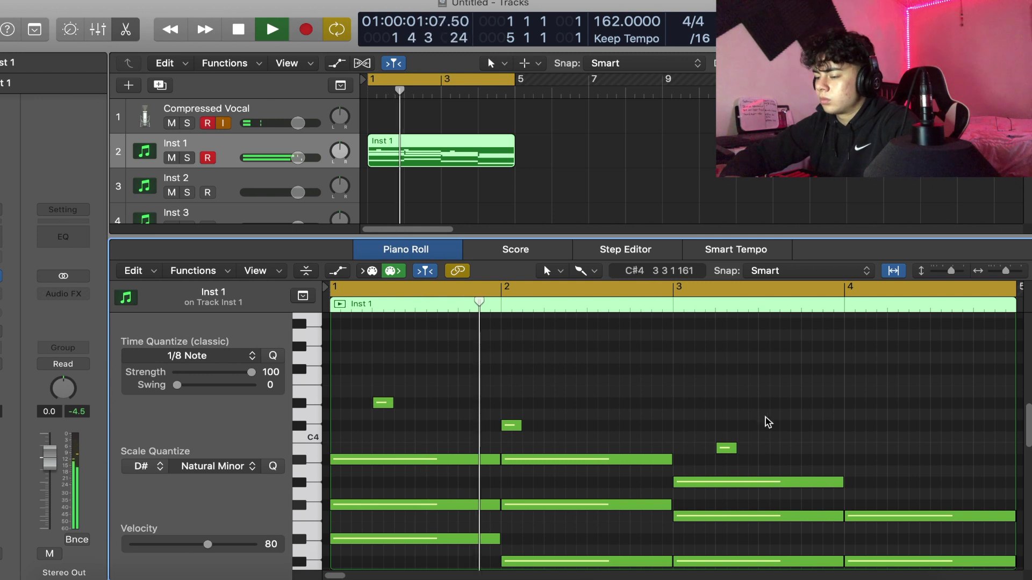
{"action": "scroll", "coordinate": [767, 422], "scroll_direction": "down", "scroll_amount": 2}
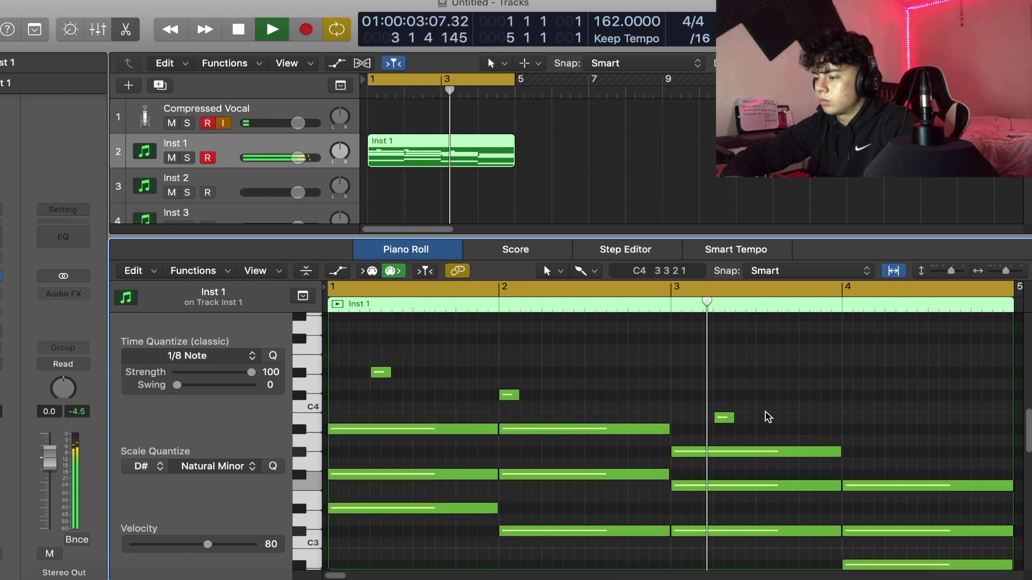
{"action": "key", "text": "space"}
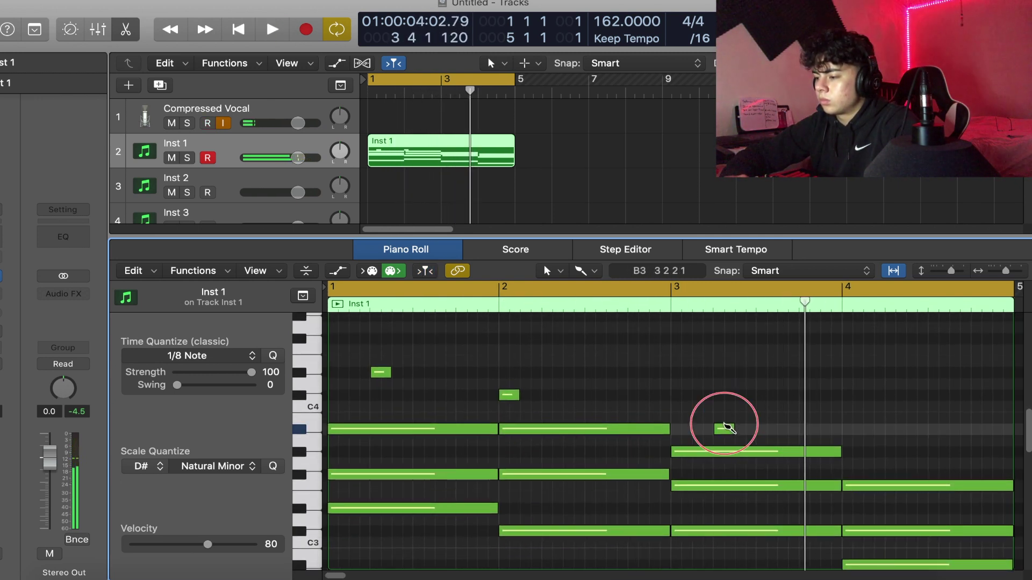
Step: Raise the short melody note in bar 3 to C#4 and then to F4, playing the progression after each move
{"action": "left_click_drag", "start_coordinate": [732, 419], "coordinate": [722, 402]}
{"action": "key", "text": "space"}
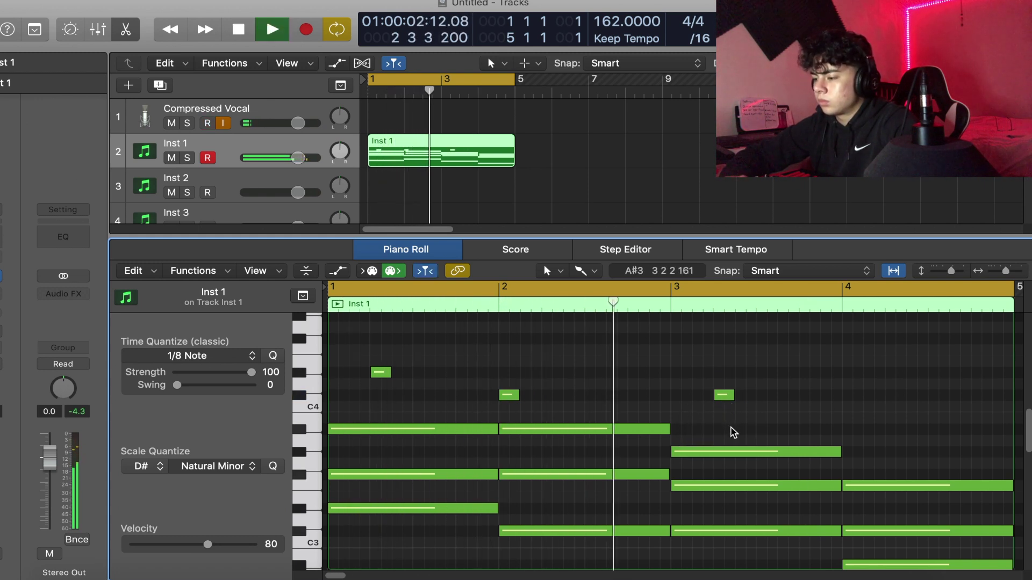
{"action": "key", "text": "space"}
{"action": "left_click", "coordinate": [726, 418], "text": "super"}
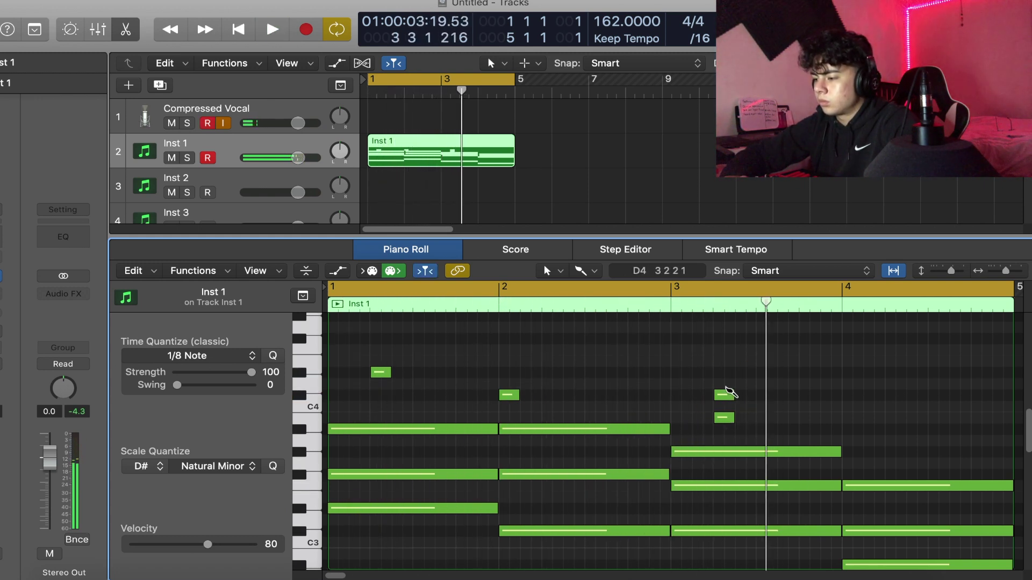
{"action": "left_click_drag", "start_coordinate": [725, 398], "coordinate": [726, 353]}
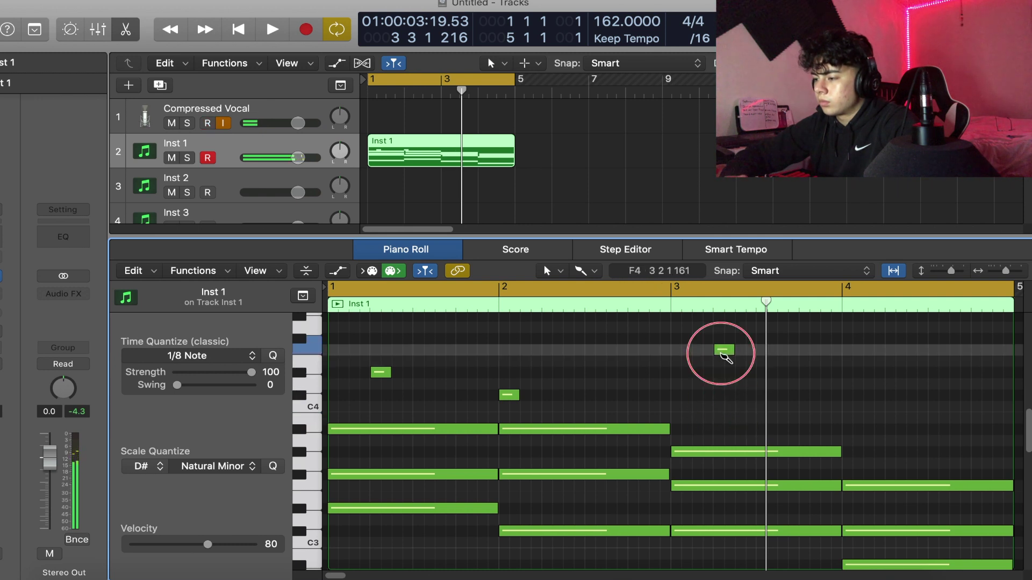
{"action": "key", "text": "space"}
{"action": "scroll", "coordinate": [724, 391], "scroll_direction": "up", "scroll_amount": 1}
{"action": "scroll", "coordinate": [724, 392], "scroll_direction": "up", "scroll_amount": 1}
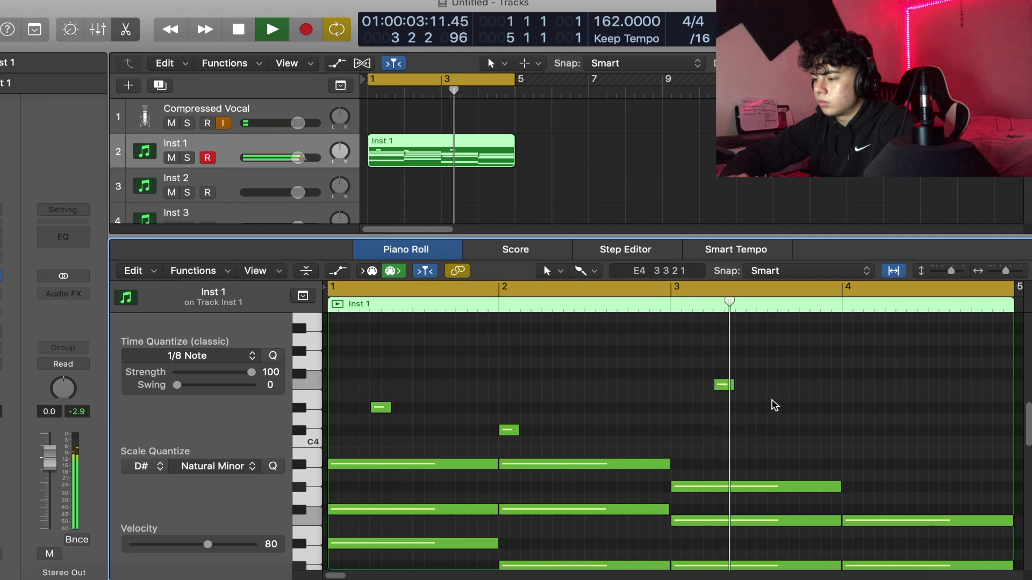
{"action": "key", "text": "space"}
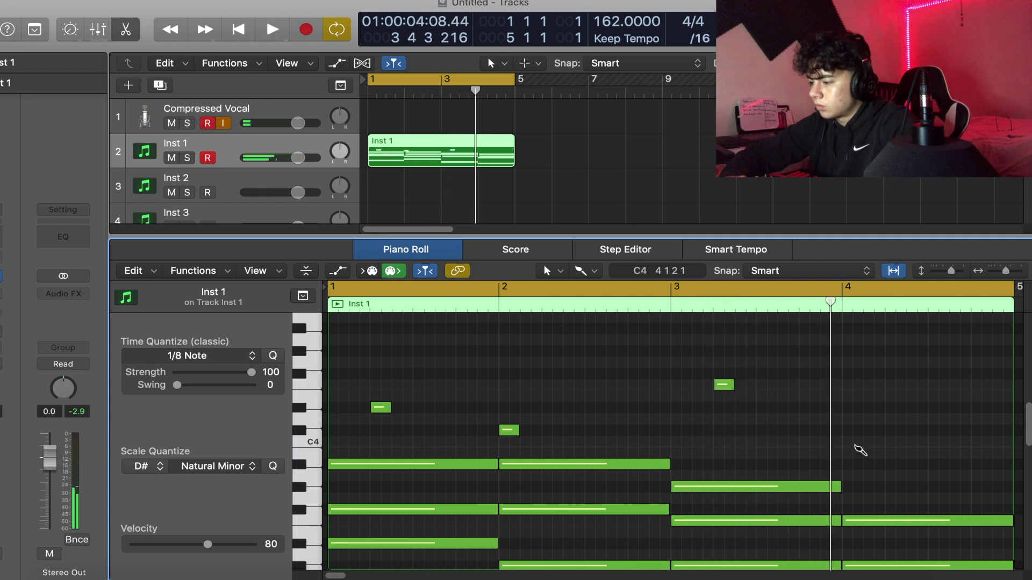
Step: Add a short A#3 melody note at the start of bar 4 and play the progression
{"action": "left_click", "coordinate": [854, 460]}
{"action": "key", "text": "space"}
{"action": "scroll", "coordinate": [857, 448], "scroll_direction": "down", "scroll_amount": 1}
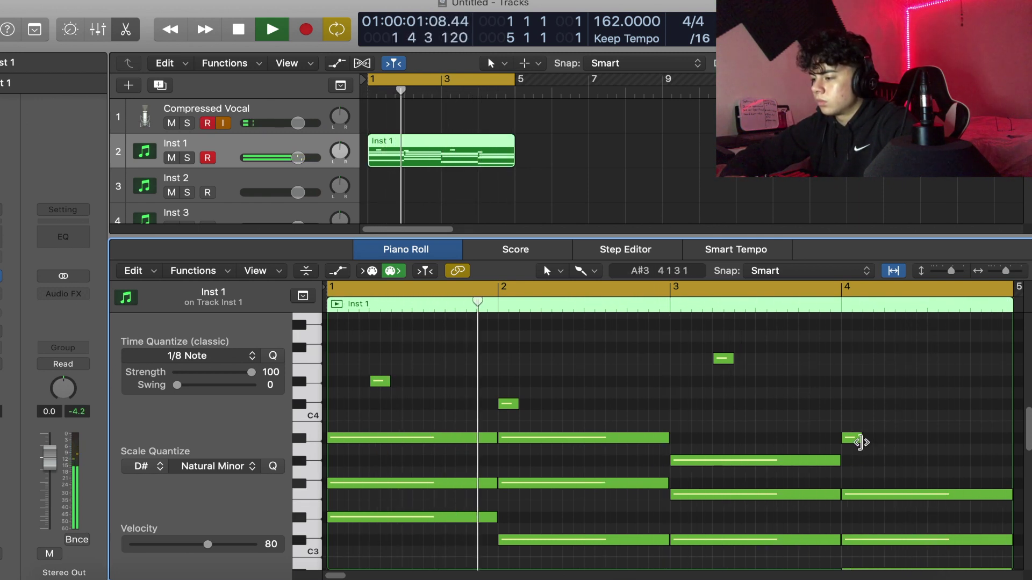
Step: Lengthen the melody notes in bars 1 and 3 to one beat and those in bars 2 and 4 to two beats while playing
{"action": "left_click_drag", "start_coordinate": [860, 442], "coordinate": [926, 441]}
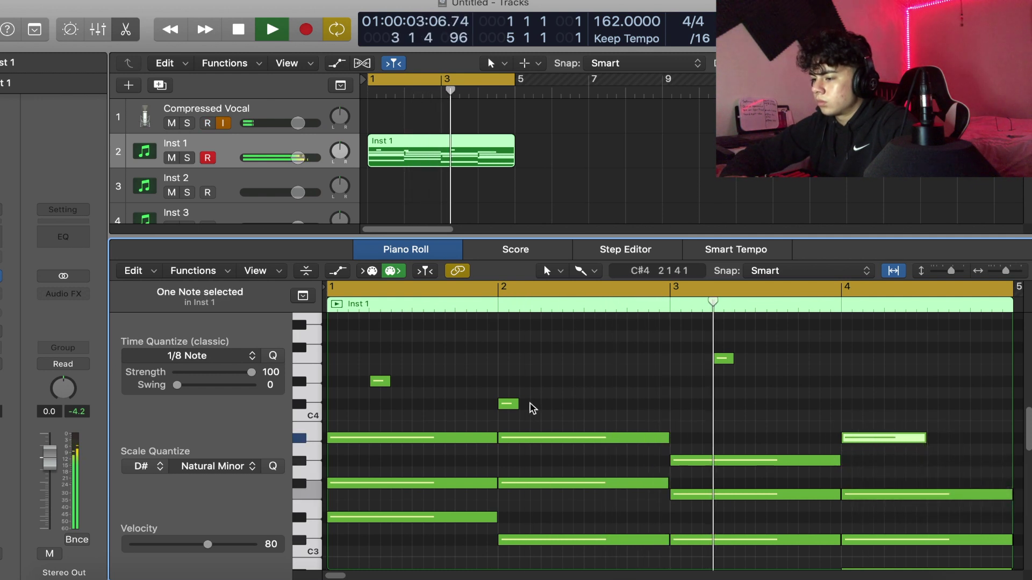
{"action": "left_click_drag", "start_coordinate": [520, 406], "coordinate": [580, 418]}
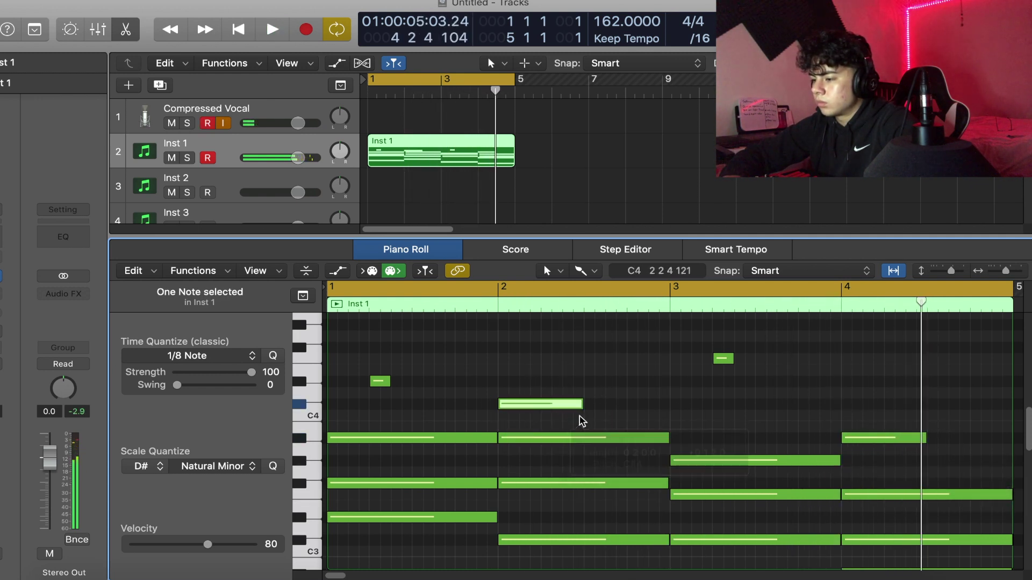
{"action": "left_click_drag", "start_coordinate": [389, 382], "coordinate": [411, 382]}
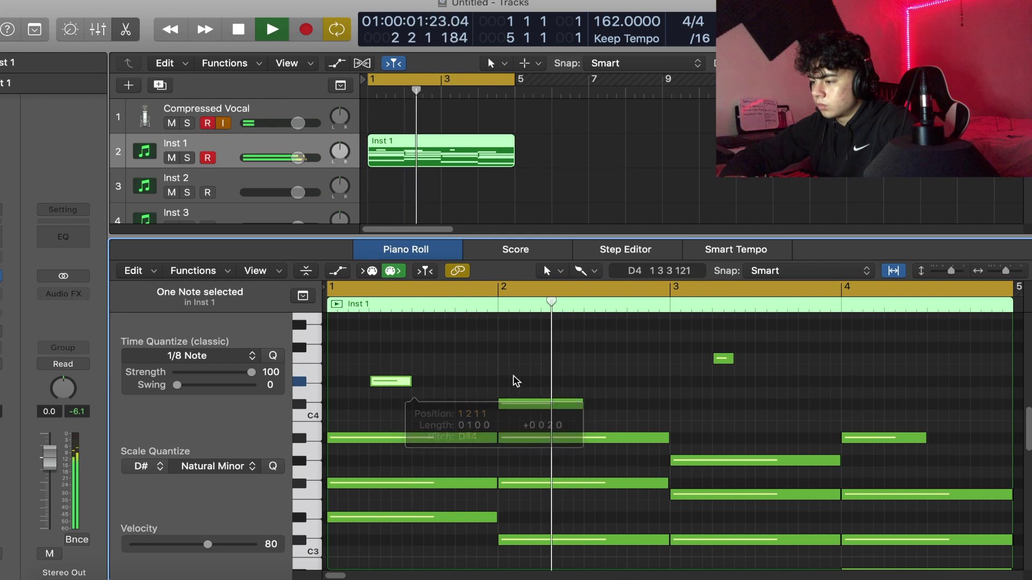
{"action": "left_click", "coordinate": [731, 359]}
{"action": "left_click_drag", "start_coordinate": [733, 361], "coordinate": [755, 368]}
{"action": "key", "text": "space"}
{"action": "key", "text": "space"}
{"action": "scroll", "coordinate": [520, 368], "scroll_direction": "up", "scroll_amount": 3}
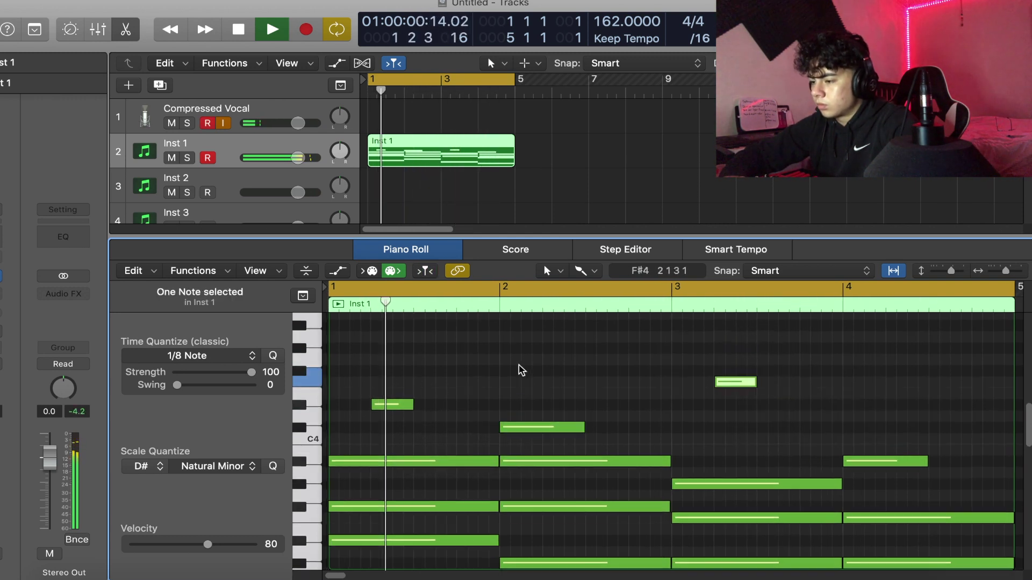
Step: Try a short F#3 note on the second half of beat 3 in bar 1 and play it
{"action": "key", "text": "space"}
{"action": "scroll", "coordinate": [506, 397], "scroll_direction": "down", "scroll_amount": 2}
{"action": "left_click", "coordinate": [454, 445]}
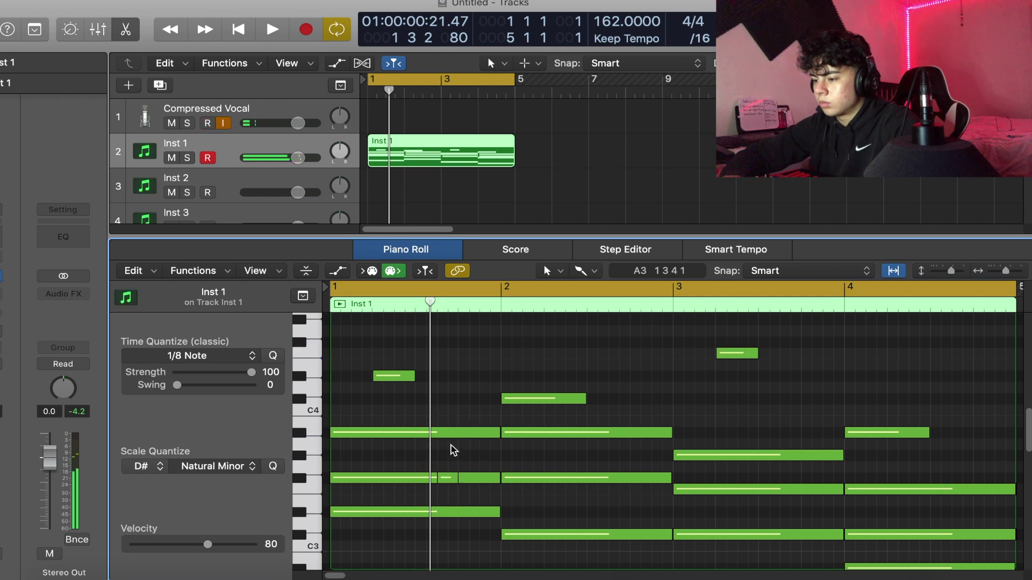
{"action": "key", "text": "space"}
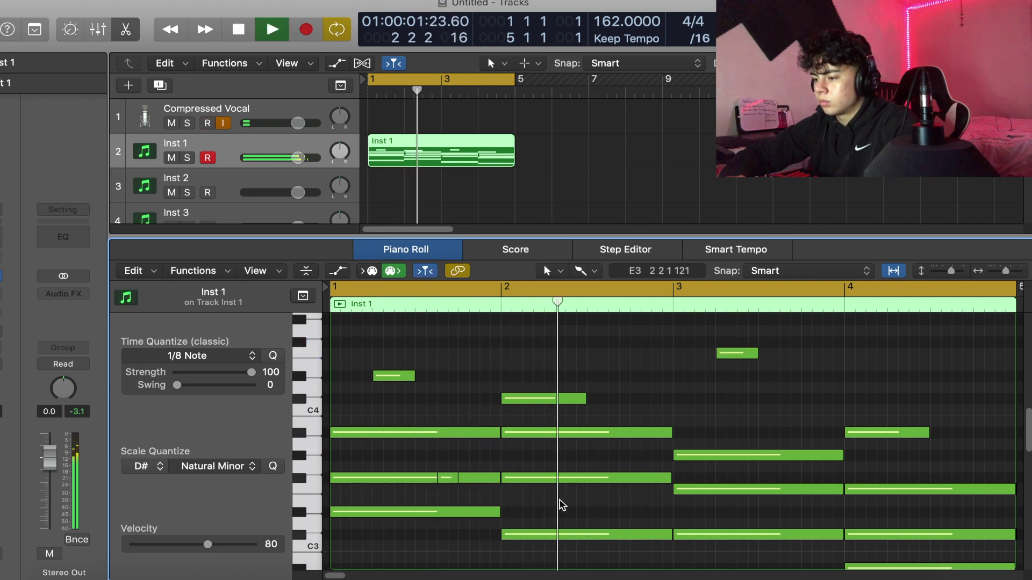
Step: Add a short G#3 note on the second half of beat 3 in bar 2 and play the progression
{"action": "key", "text": "space"}
{"action": "left_click", "coordinate": [619, 450]}
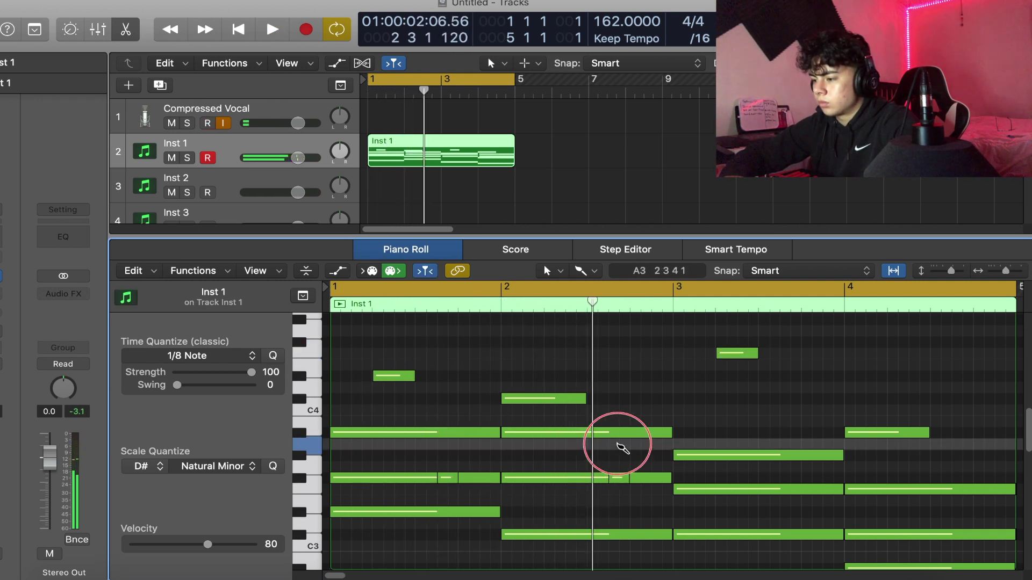
{"action": "left_click", "coordinate": [619, 455]}
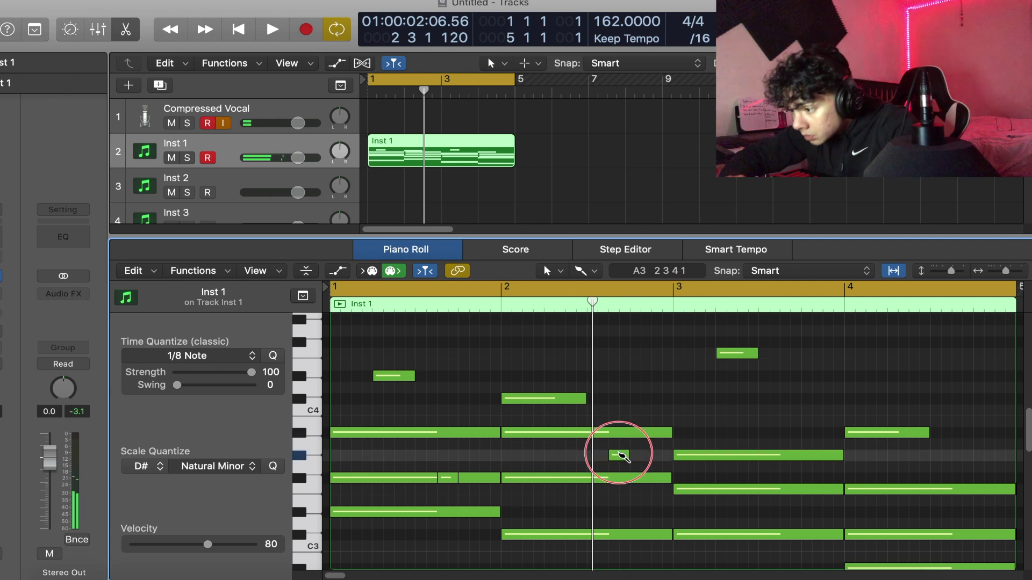
{"action": "key", "text": "space"}
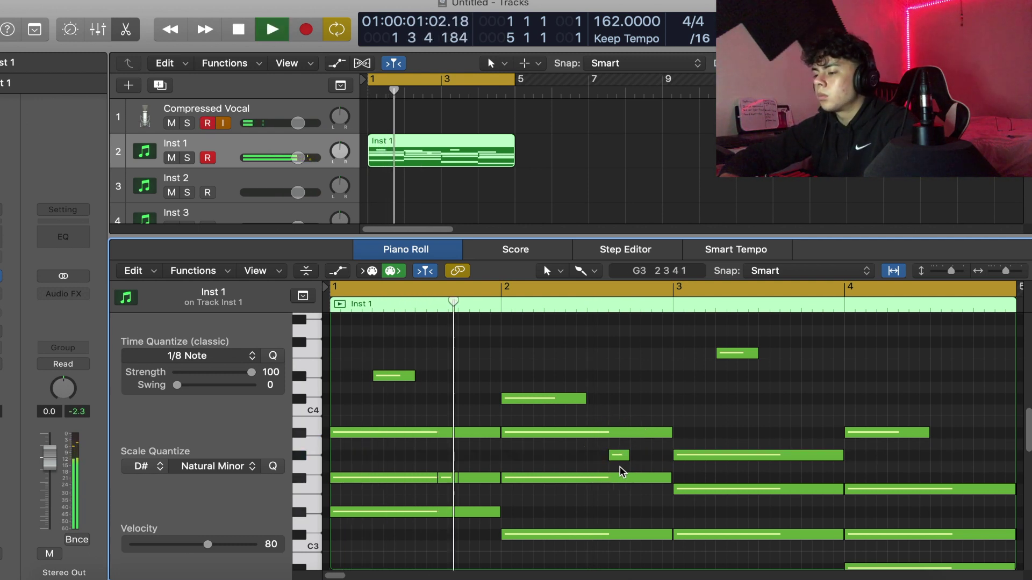
Step: Delete the short F#3 note from the second half of beat 3 in bar 1
{"action": "left_click", "coordinate": [450, 478]}
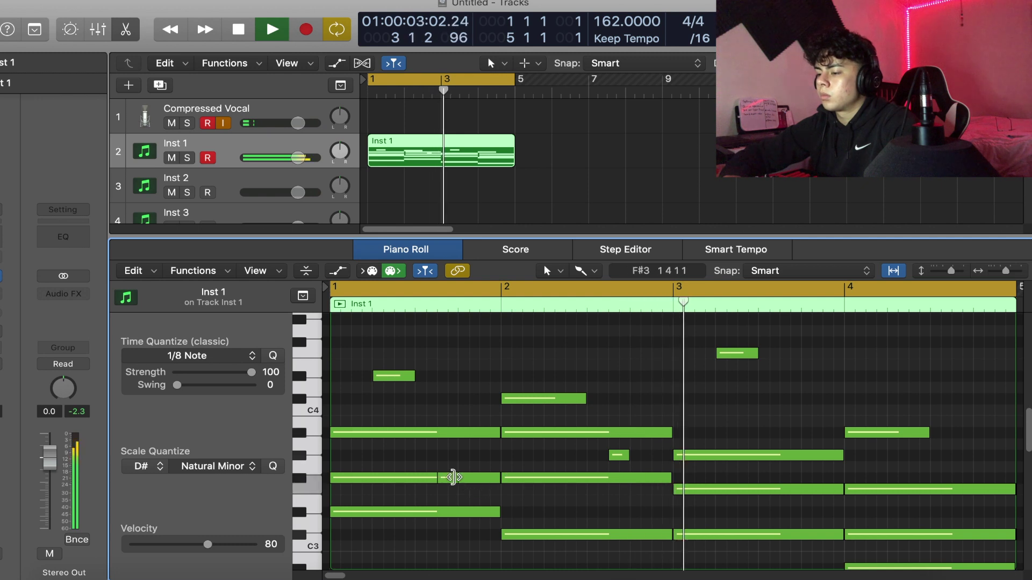
{"action": "key", "text": "Delete"}
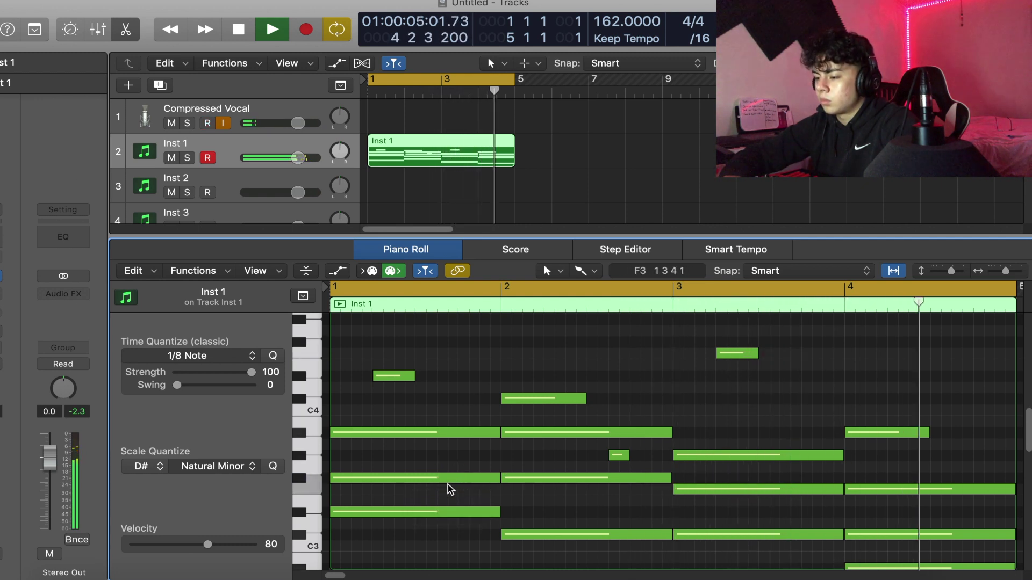
{"action": "left_click", "coordinate": [449, 480]}
{"action": "left_click", "coordinate": [451, 495]}
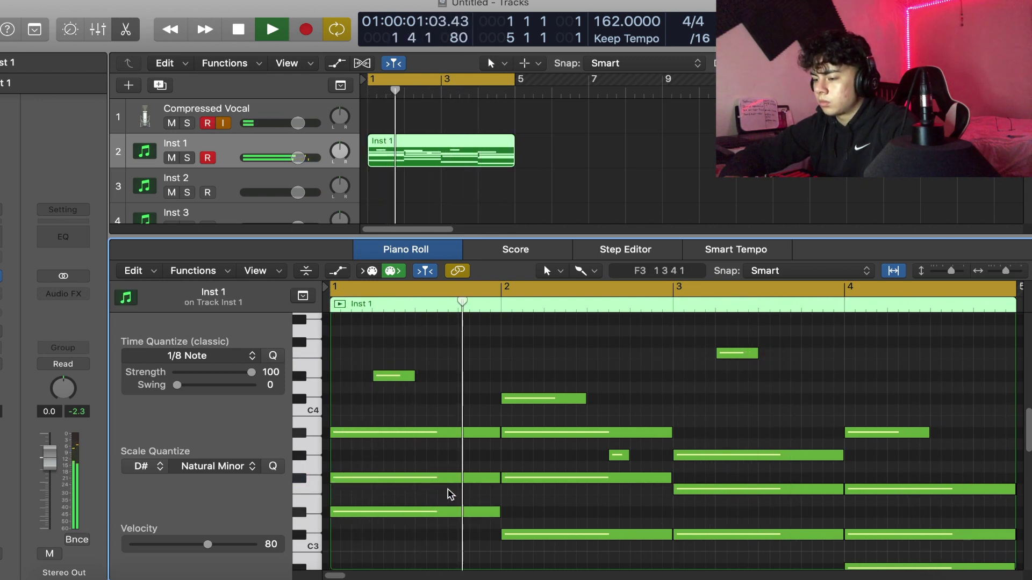
Step: Try a short F#3 note in bar 1 on beat 4 and on the second half of beat 2, playing after each placement
{"action": "left_click", "coordinate": [449, 478], "text": "super"}
{"action": "left_click_drag", "start_coordinate": [448, 478], "coordinate": [468, 479]}
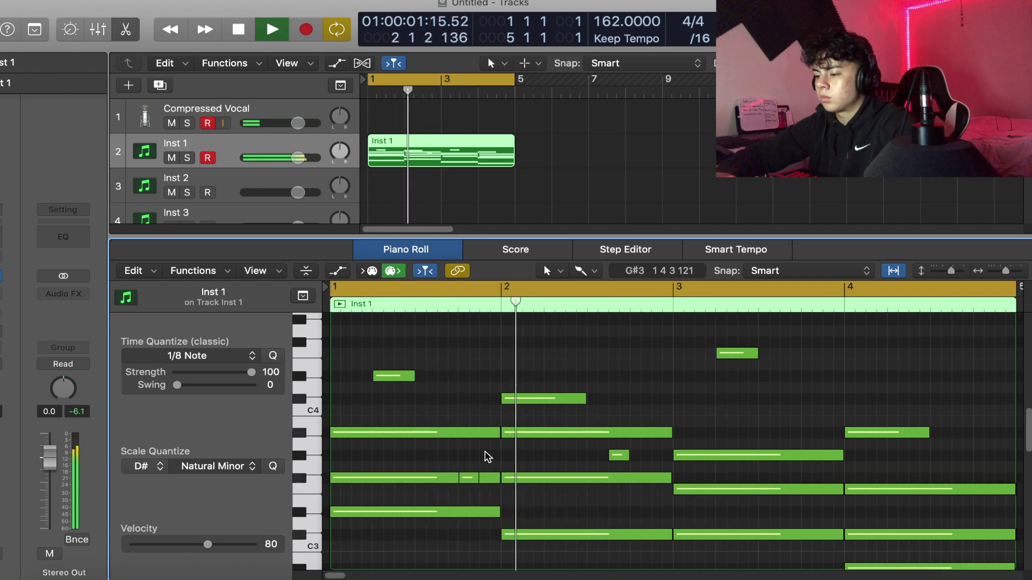
{"action": "key", "text": "space"}
{"action": "left_click_drag", "start_coordinate": [469, 478], "coordinate": [404, 479]}
{"action": "key", "text": "space"}
{"action": "key", "text": "space"}
{"action": "key", "text": "space"}
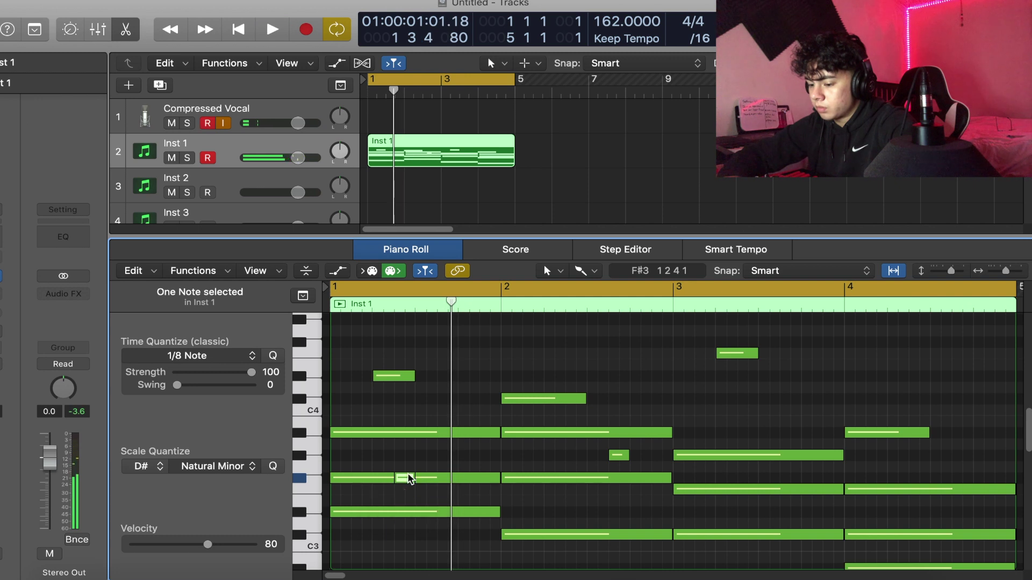
{"action": "key", "text": "space"}
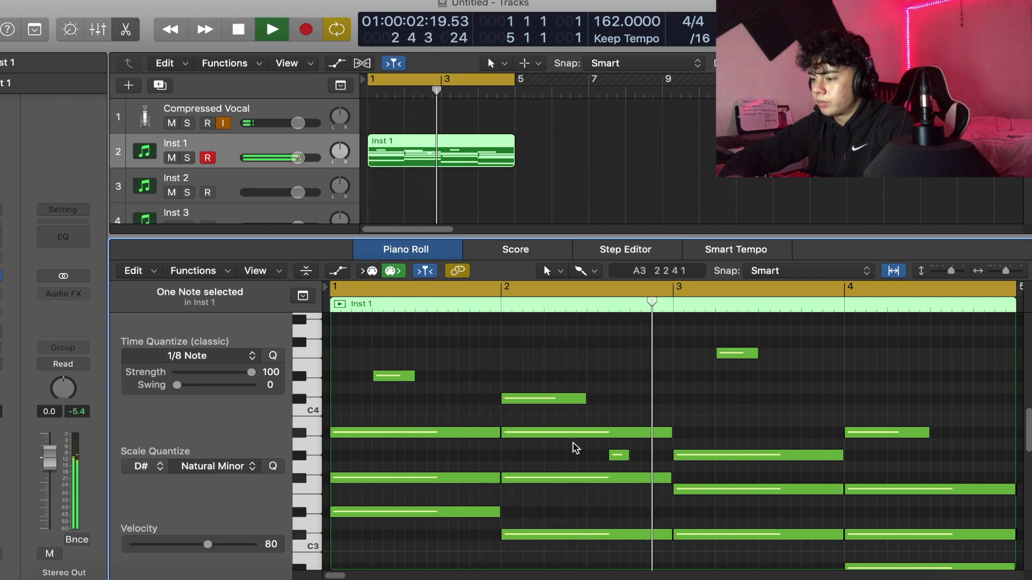
Step: Lower the short G#3 note in bar 2 to F#3 and play the progression
{"action": "left_click", "coordinate": [619, 456]}
{"action": "key", "text": "space"}
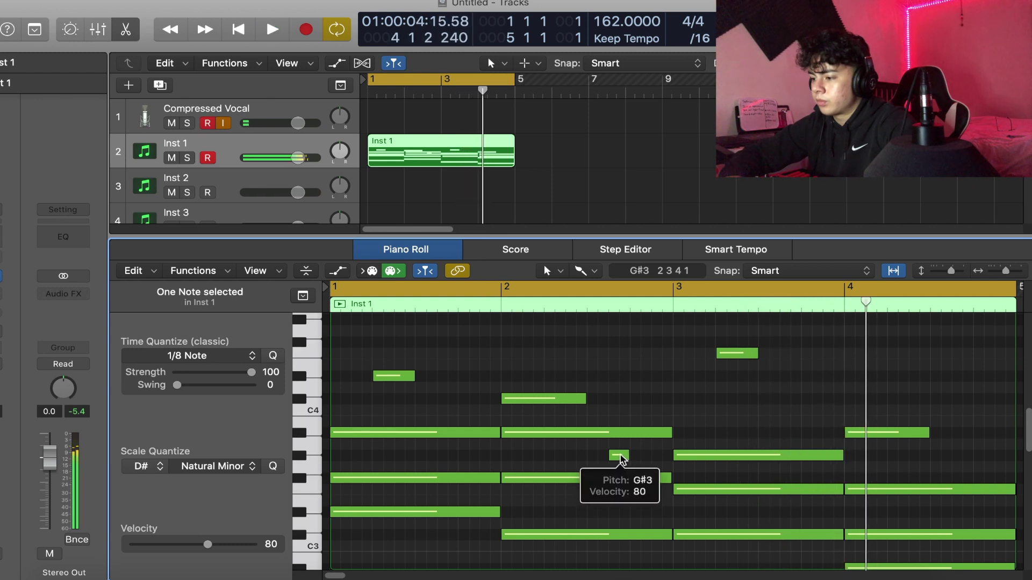
{"action": "left_click_drag", "start_coordinate": [619, 456], "coordinate": [623, 480]}
{"action": "left_click", "coordinate": [618, 460]}
{"action": "key", "text": "space"}
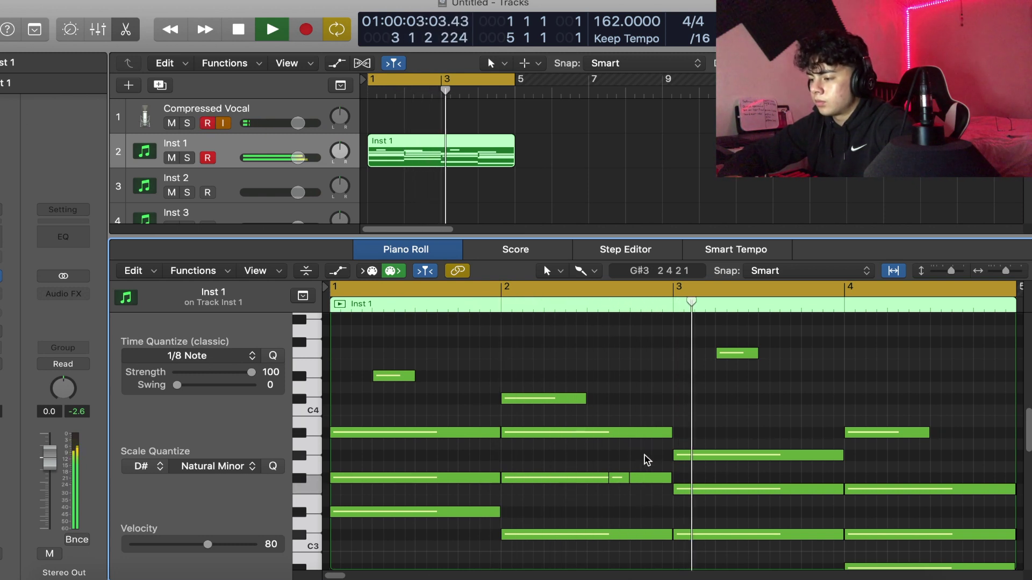
Step: Add a short G#3 note on beat 3 of bar 4, directly after the A#3 melody note, and play the progression
{"action": "scroll", "coordinate": [772, 413], "scroll_direction": "right", "scroll_amount": 4}
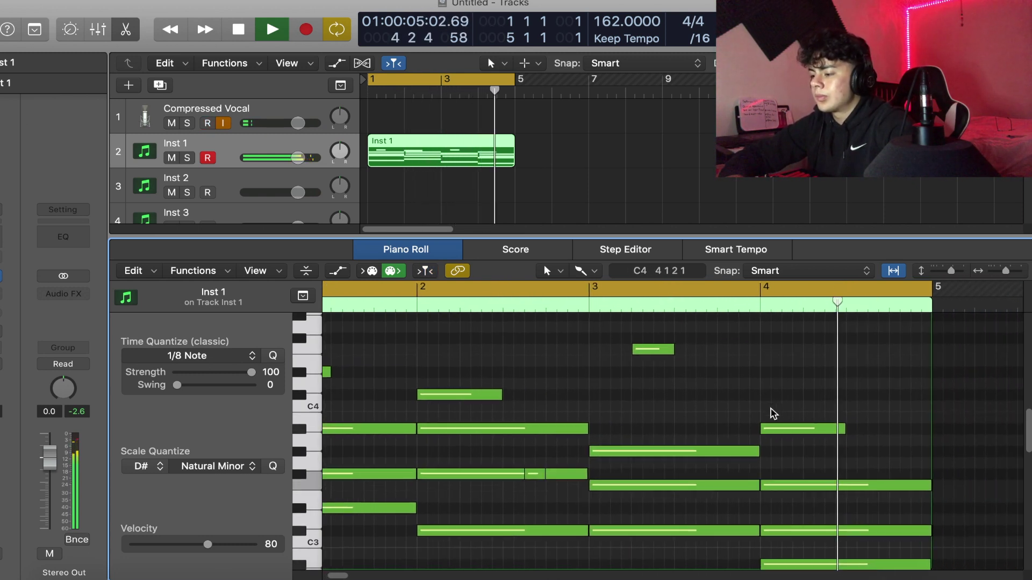
{"action": "scroll", "coordinate": [772, 412], "scroll_direction": "down", "scroll_amount": 1}
{"action": "key", "text": "space"}
{"action": "left_click", "coordinate": [841, 455], "text": "super"}
{"action": "left_click_drag", "start_coordinate": [841, 456], "coordinate": [837, 438]}
{"action": "key", "text": "space"}
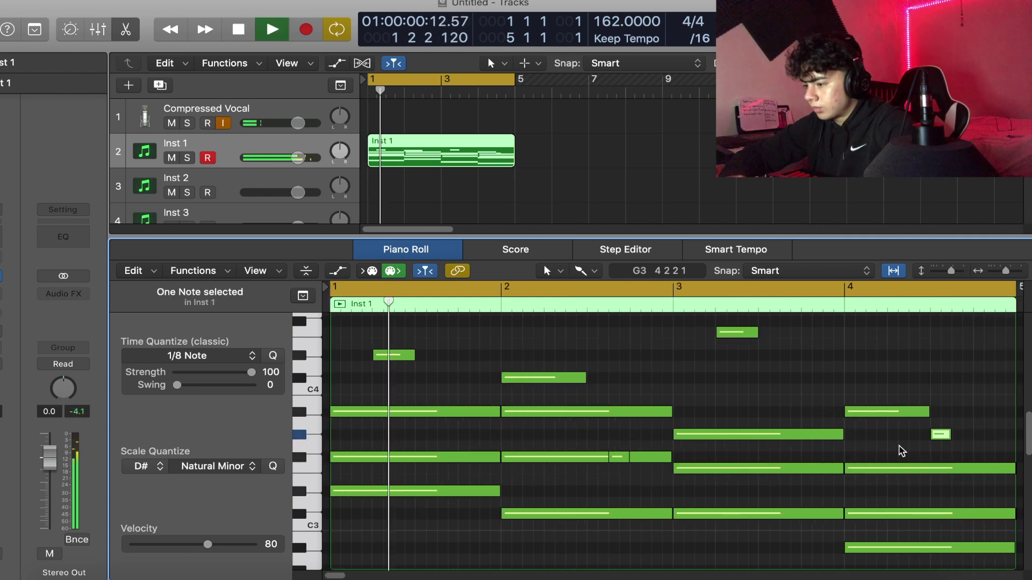
{"action": "scroll", "coordinate": [895, 446], "scroll_direction": "up", "scroll_amount": 2}
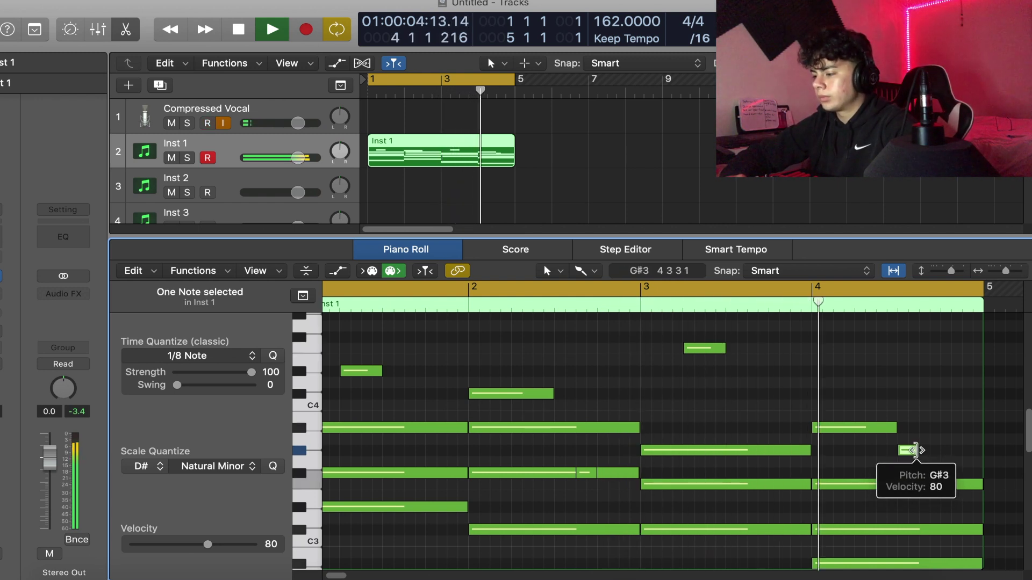
{"action": "left_click", "coordinate": [910, 456]}
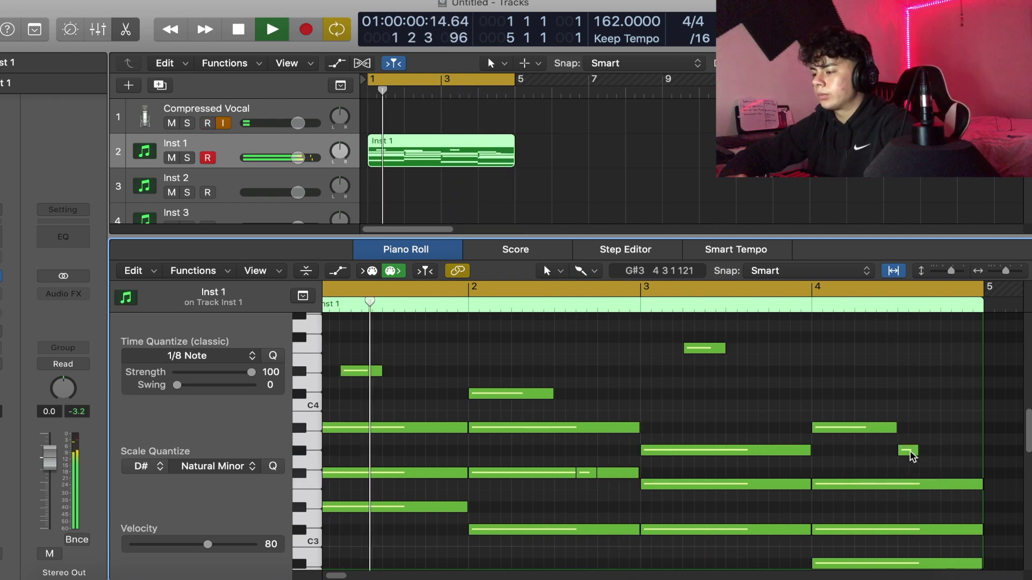
{"action": "key", "text": "space"}
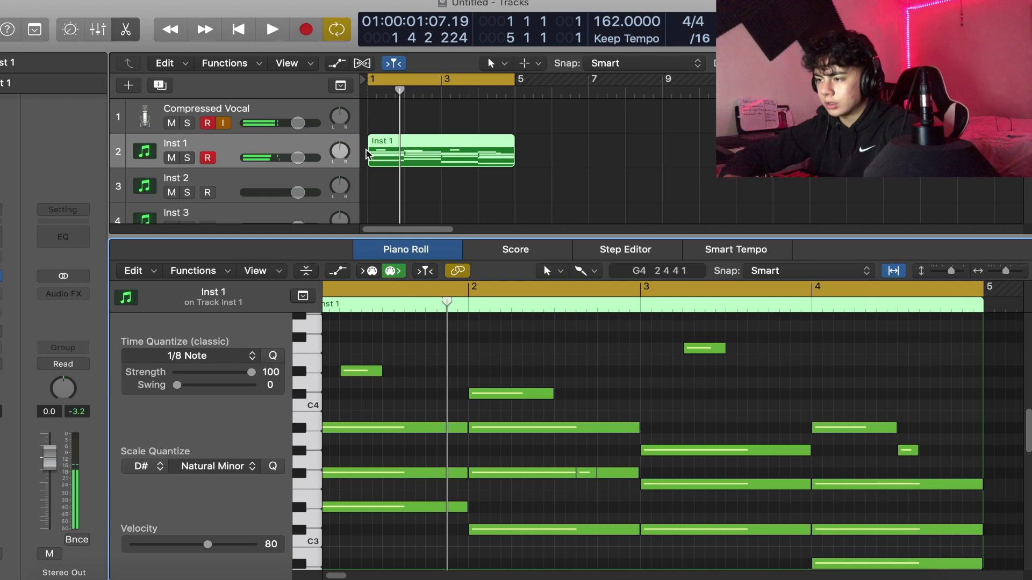
Step: Set the Scale Quantize root of the Inst 1 region to Off
{"action": "scroll", "coordinate": [367, 161], "scroll_direction": "down", "scroll_amount": 1}
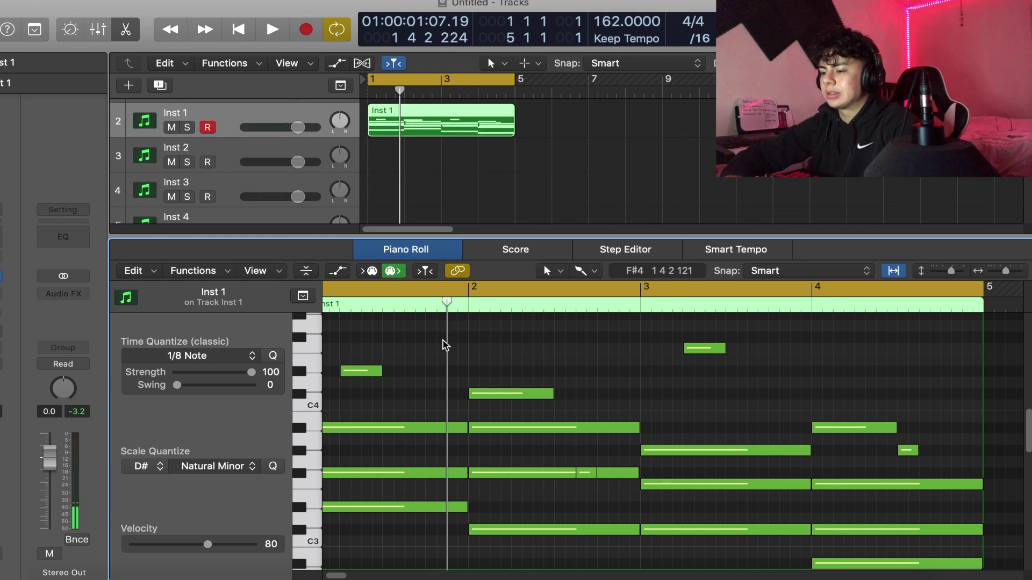
{"action": "left_click", "coordinate": [143, 466]}
{"action": "left_click", "coordinate": [143, 479]}
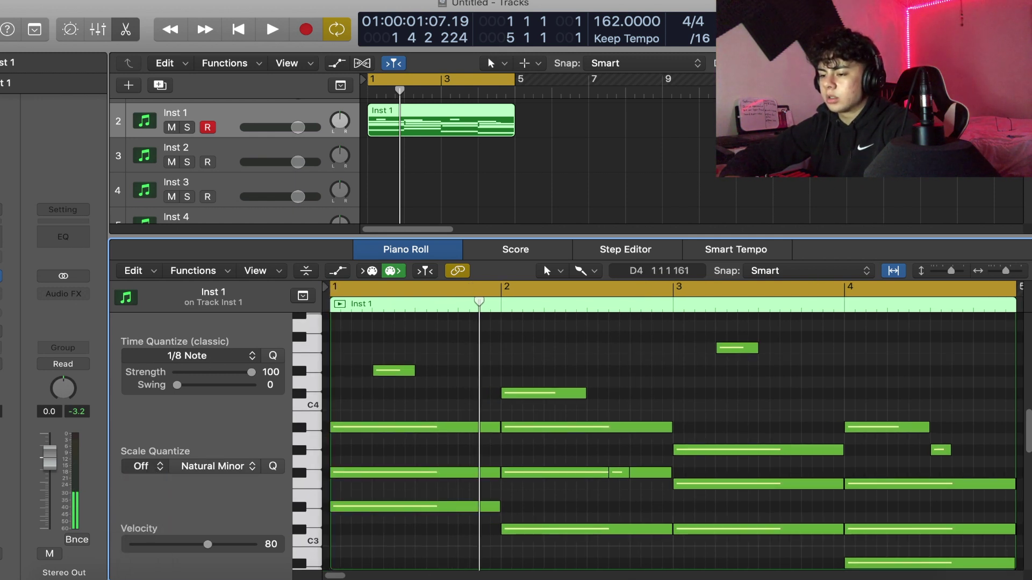
Step: Open the Omnisphere instrument of the Inst 1 track
{"action": "left_click", "coordinate": [1, 276]}
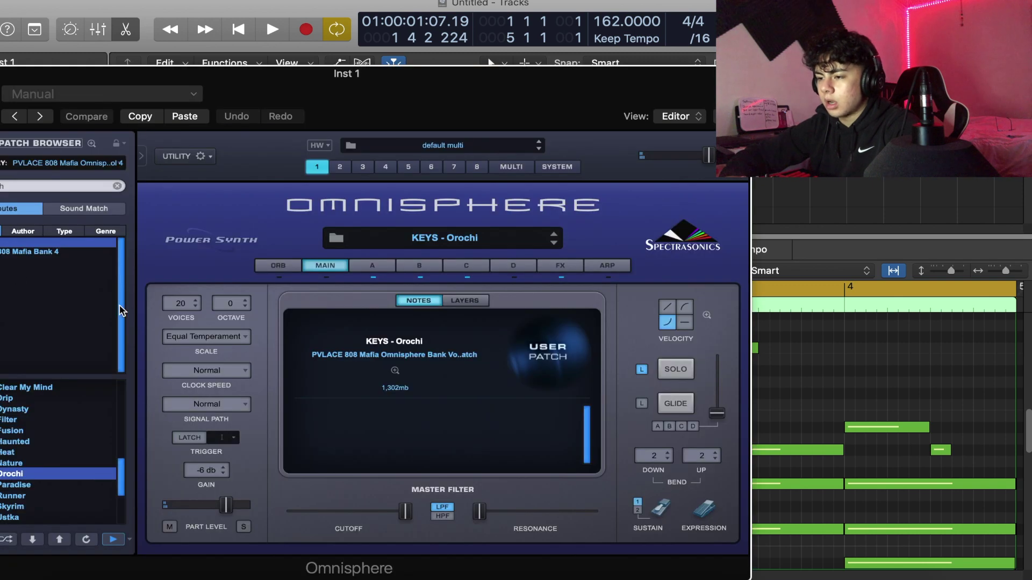
Step: Audition the Omnisphere user patches Nature, Fusion and Runner against the progression, load KEYS - Paradise and close the instrument
{"action": "left_click", "coordinate": [4, 463]}
{"action": "key", "text": "space"}
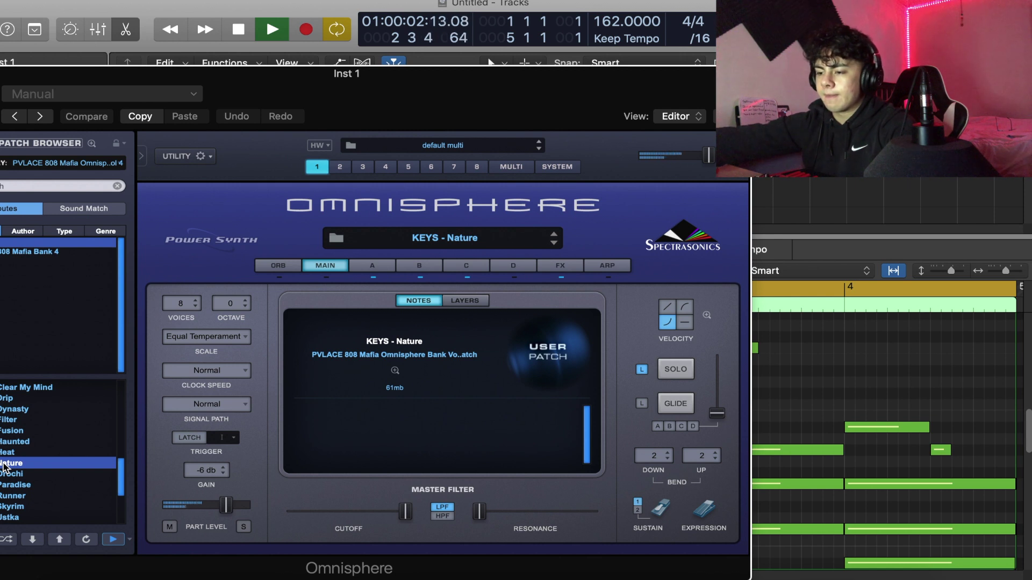
{"action": "left_click", "coordinate": [7, 433]}
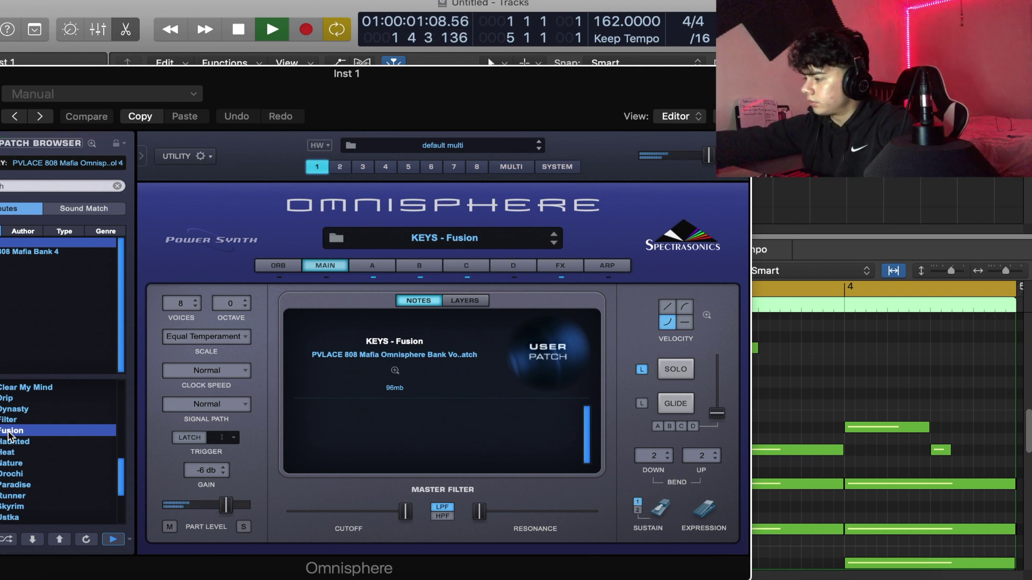
{"action": "scroll", "coordinate": [18, 457], "scroll_direction": "down", "scroll_amount": 3}
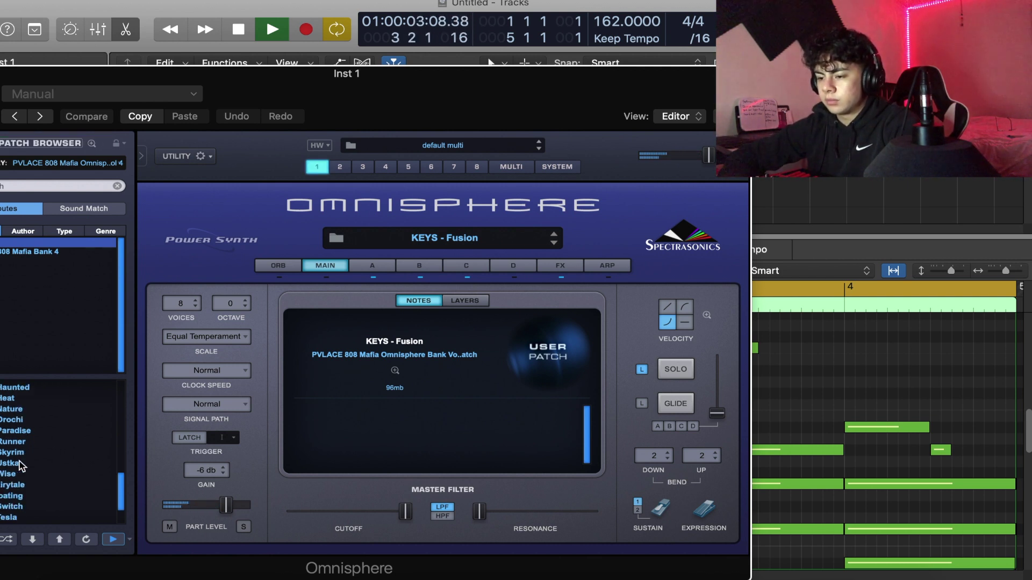
{"action": "left_click", "coordinate": [11, 442]}
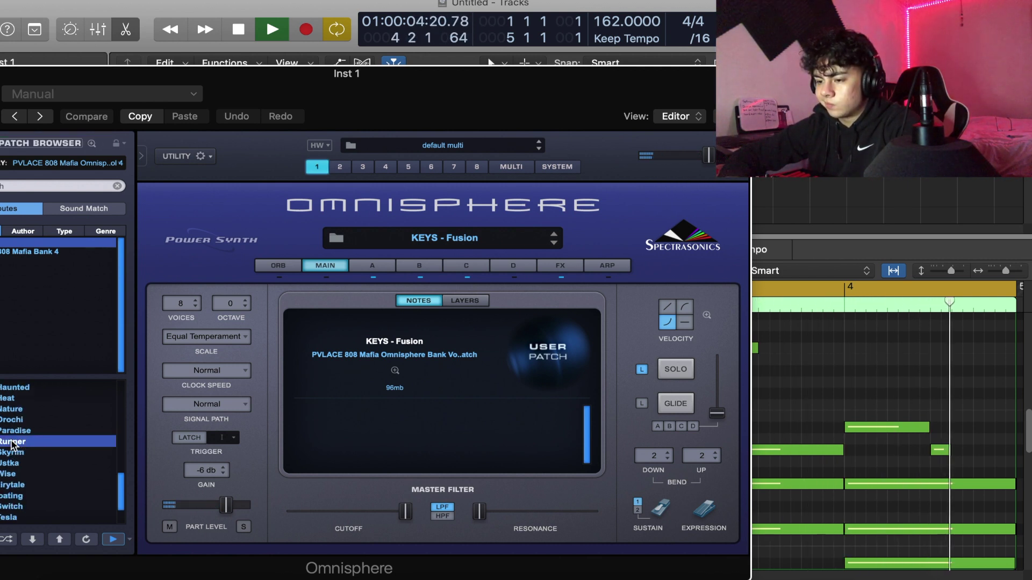
{"action": "left_click", "coordinate": [11, 432]}
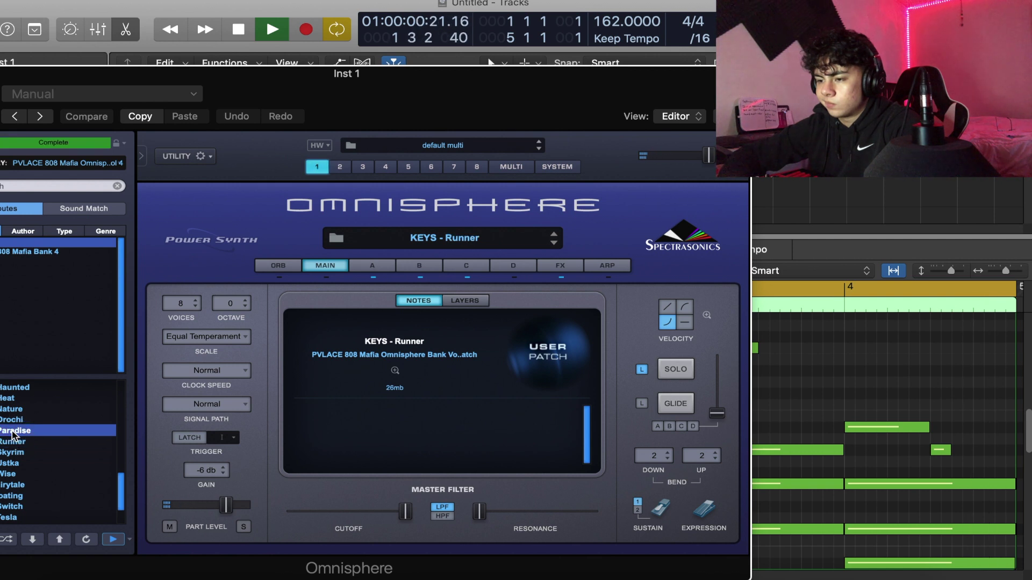
{"action": "left_click", "coordinate": [43, 251]}
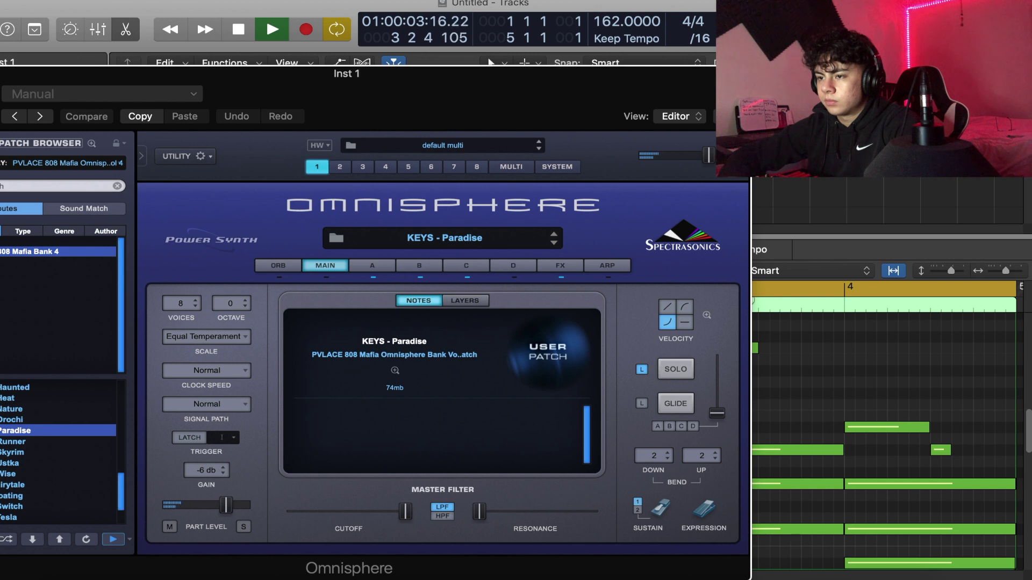
{"action": "key", "text": "super+w"}
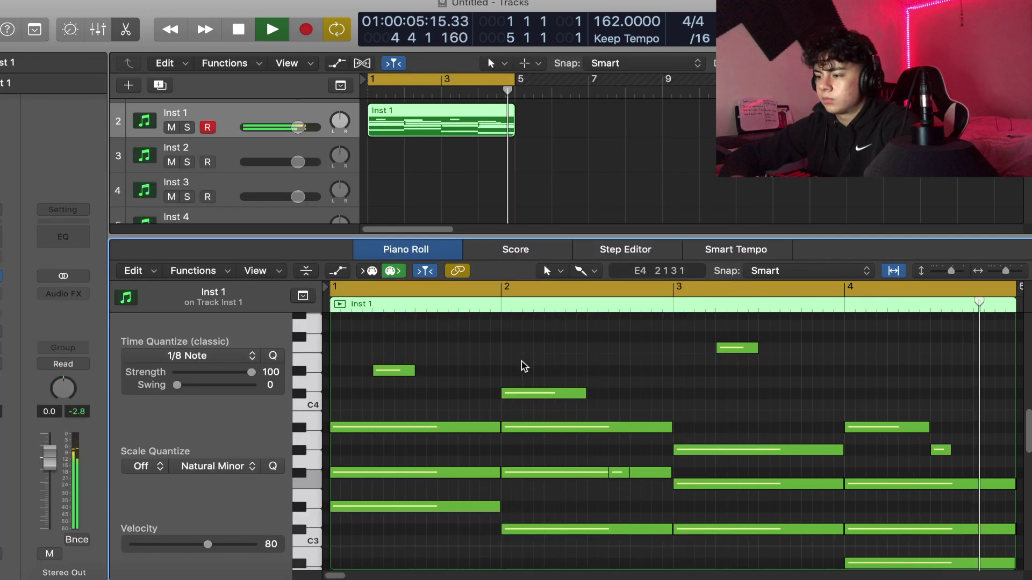
Step: Extend the short G#3 note on beat 3 of bar 4 to the end of the bar and play it
{"action": "left_click_drag", "start_coordinate": [950, 451], "coordinate": [923, 475]}
{"action": "left_click", "coordinate": [869, 411]}
{"action": "scroll", "coordinate": [869, 411], "scroll_direction": "left", "scroll_amount": 4}
{"action": "scroll", "coordinate": [870, 411], "scroll_direction": "up", "scroll_amount": 1}
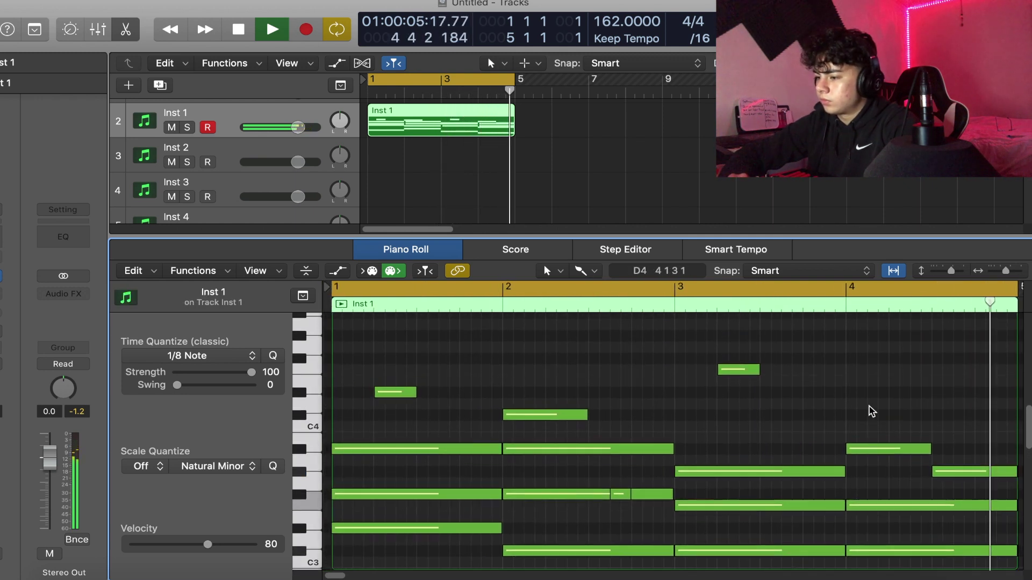
{"action": "key", "text": "space"}
Step: Transpose all notes in the Inst 1 region up one semitone and play the progression
{"action": "key", "text": "super+a"}
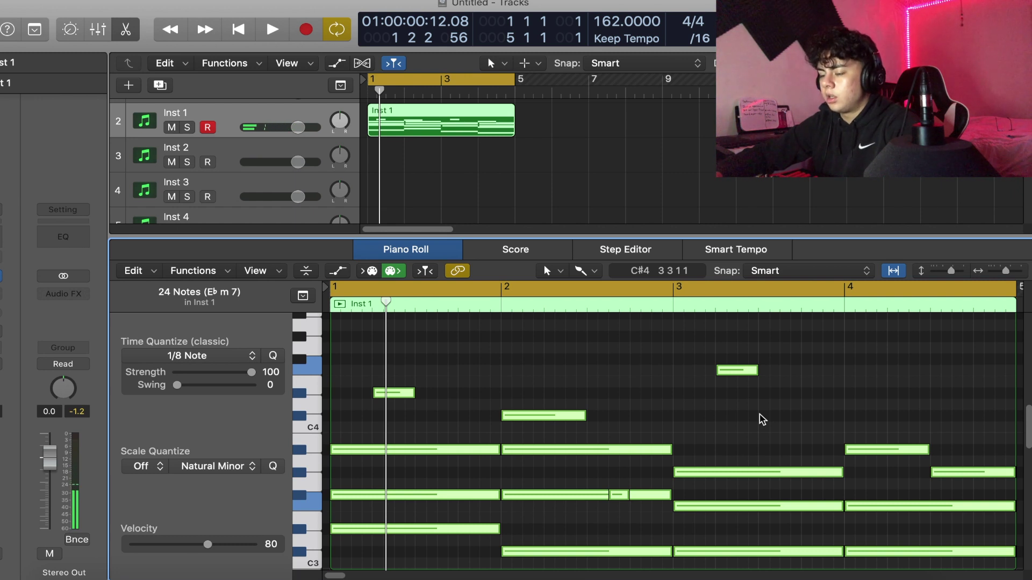
{"action": "key", "text": "alt+Up"}
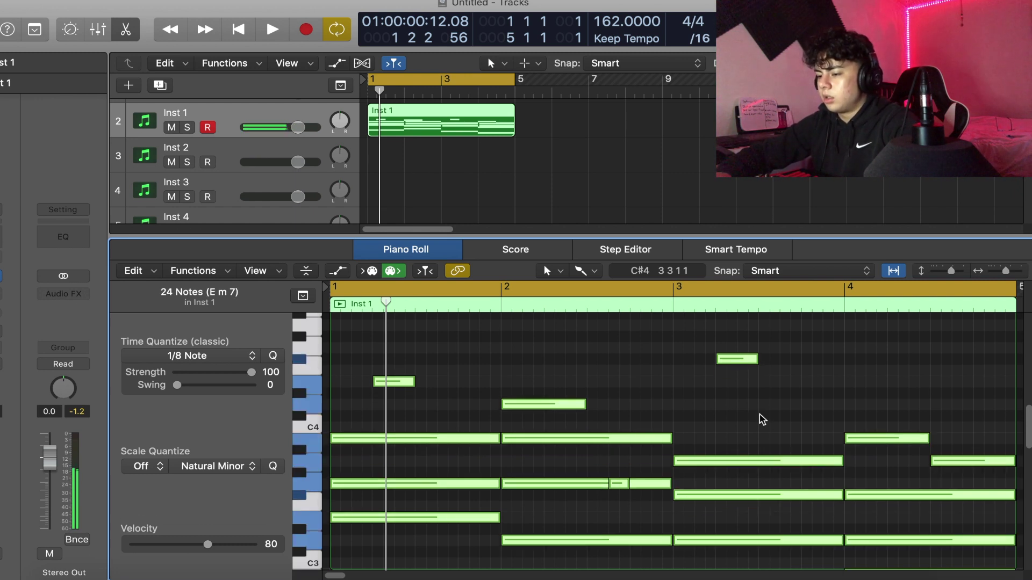
{"action": "key", "text": "space"}
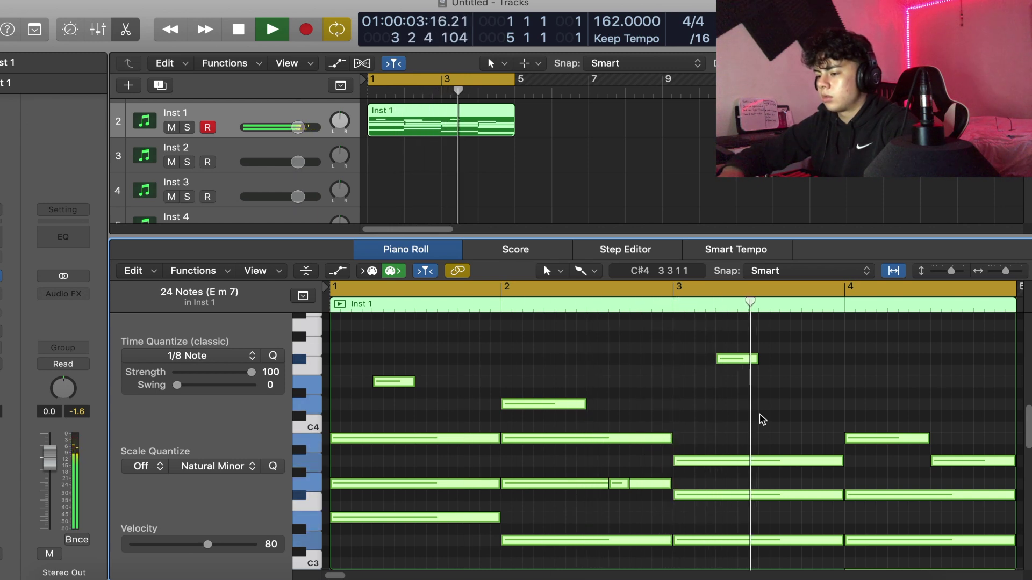
{"action": "scroll", "coordinate": [762, 419], "scroll_direction": "down", "scroll_amount": 5}
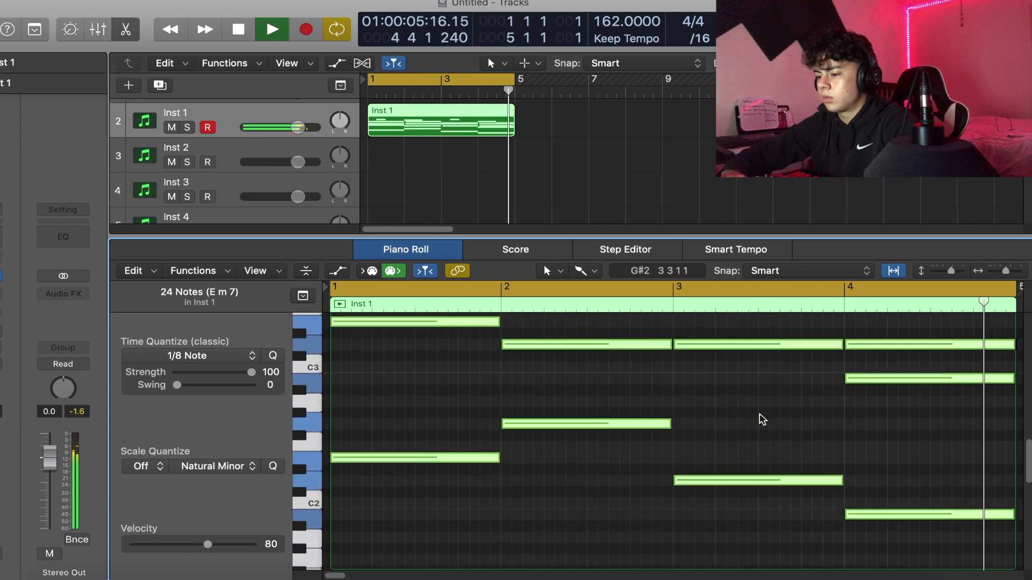
{"action": "scroll", "coordinate": [762, 419], "scroll_direction": "up", "scroll_amount": 5}
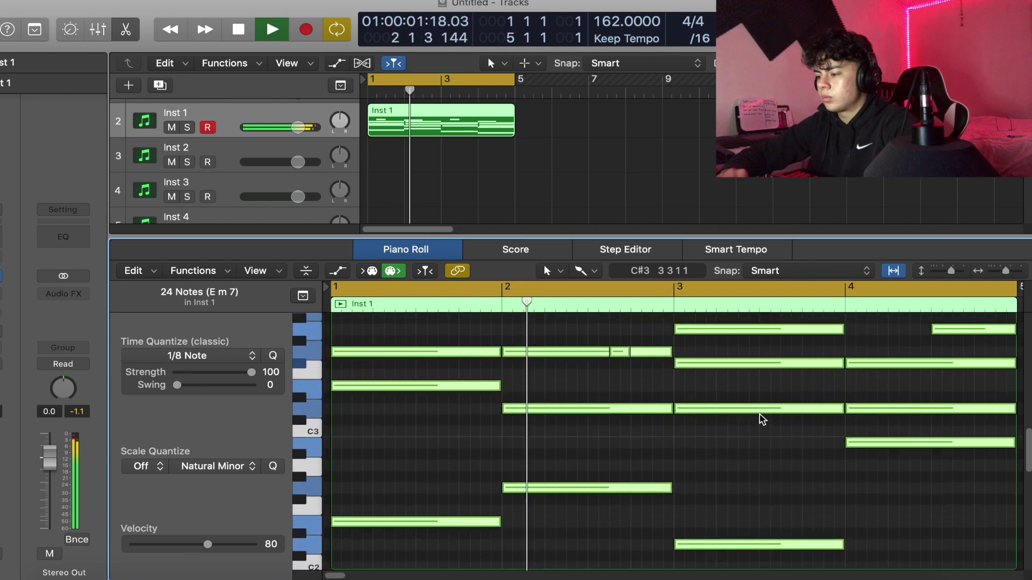
Step: Raise all notes in the Inst 1 region by another semitone and listen to the progression
{"action": "left_click", "coordinate": [744, 449]}
{"action": "key", "text": "super+a"}
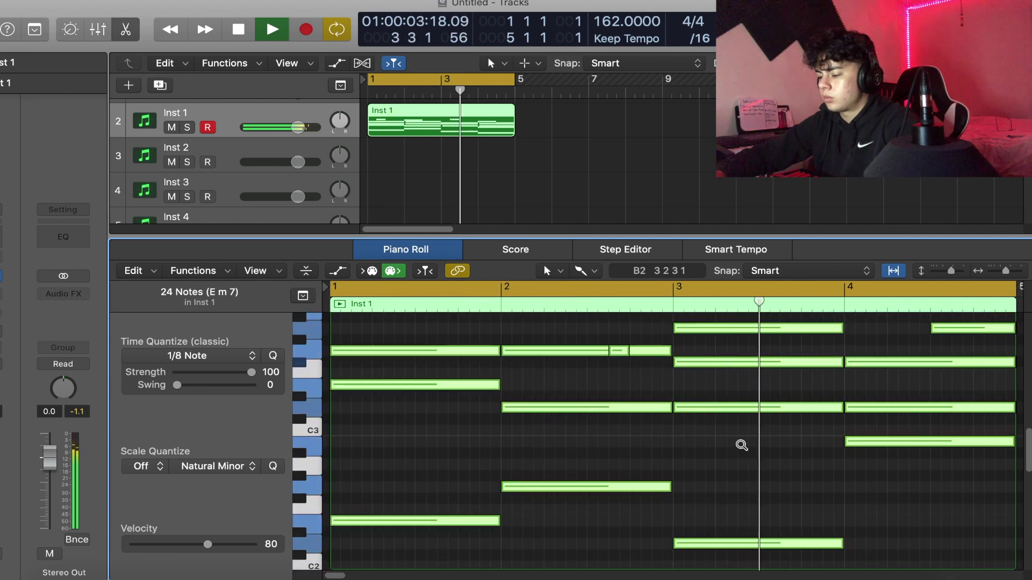
{"action": "key", "text": "alt+Up"}
{"action": "key", "text": "space"}
{"action": "key", "text": "space"}
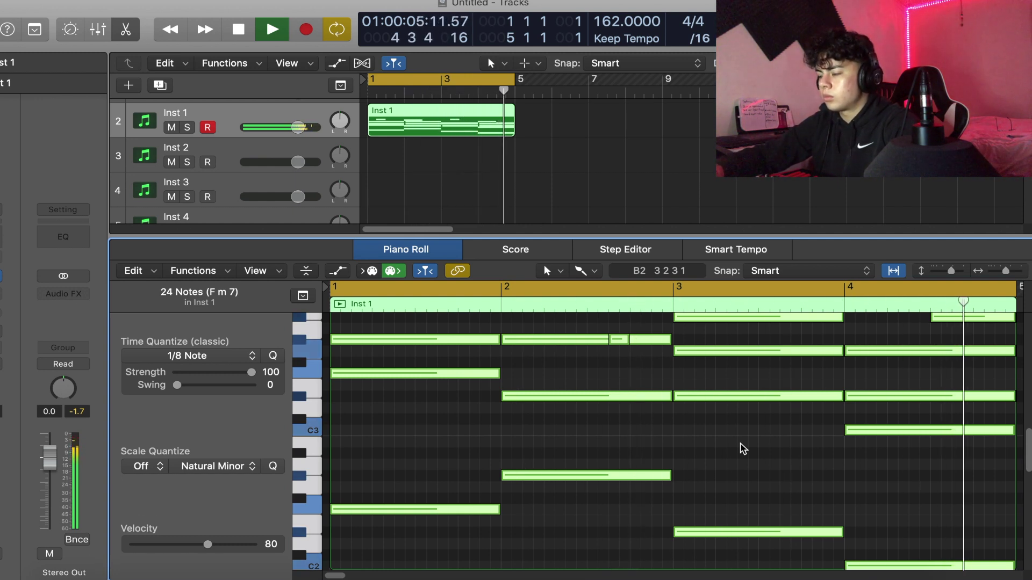
Step: Transpose all notes in the Inst 1 region down four semitones during playback and deselect them
{"action": "key", "text": "alt+Down"}
{"action": "key", "text": "alt+Down"}
{"action": "key", "text": "alt+Down"}
{"action": "scroll", "coordinate": [743, 449], "scroll_direction": "down", "scroll_amount": 4}
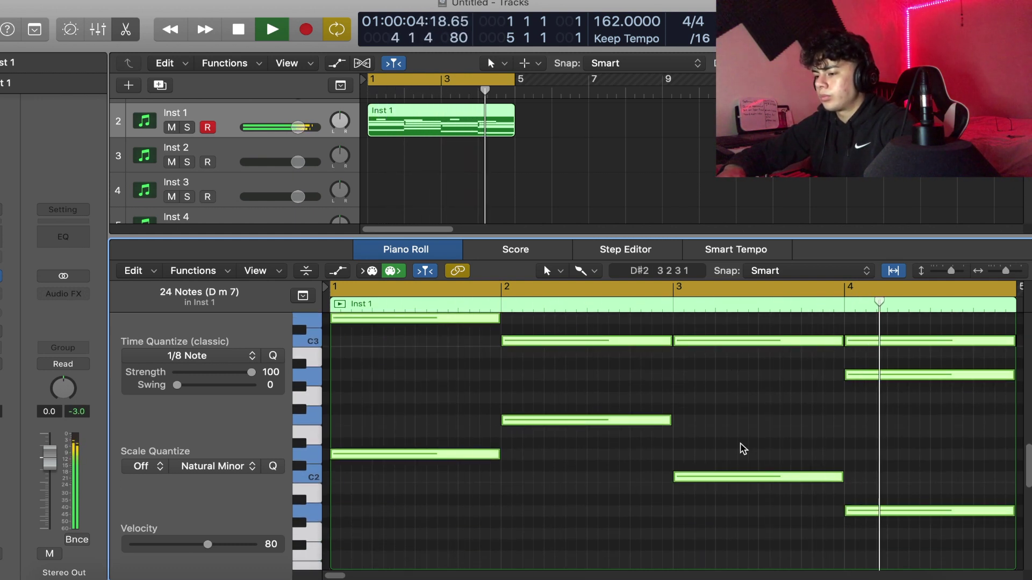
{"action": "key", "text": "alt+Down"}
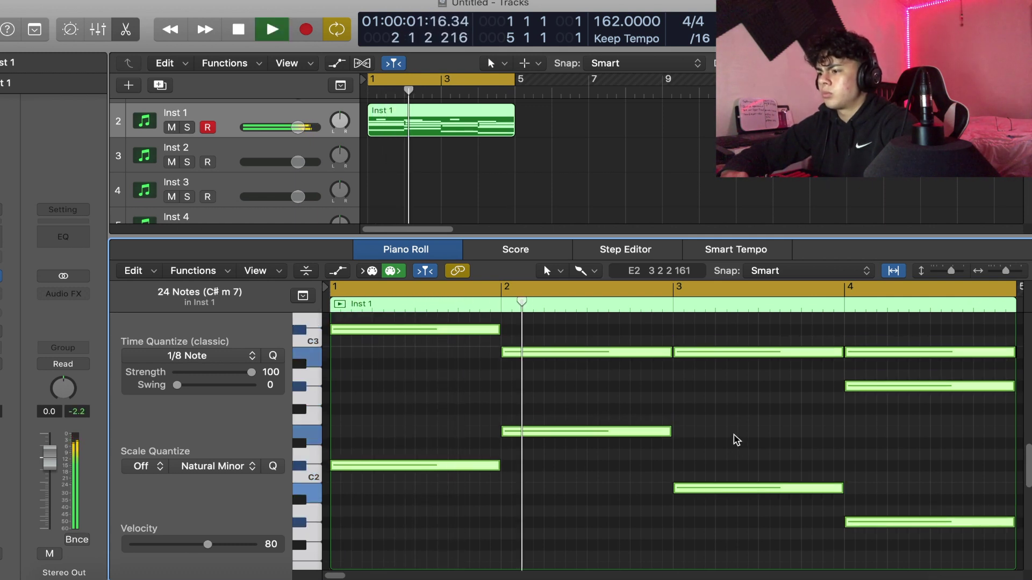
{"action": "left_click", "coordinate": [737, 441]}
{"action": "scroll", "coordinate": [737, 441], "scroll_direction": "up", "scroll_amount": 1}
{"action": "scroll", "coordinate": [737, 439], "scroll_direction": "up", "scroll_amount": 5}
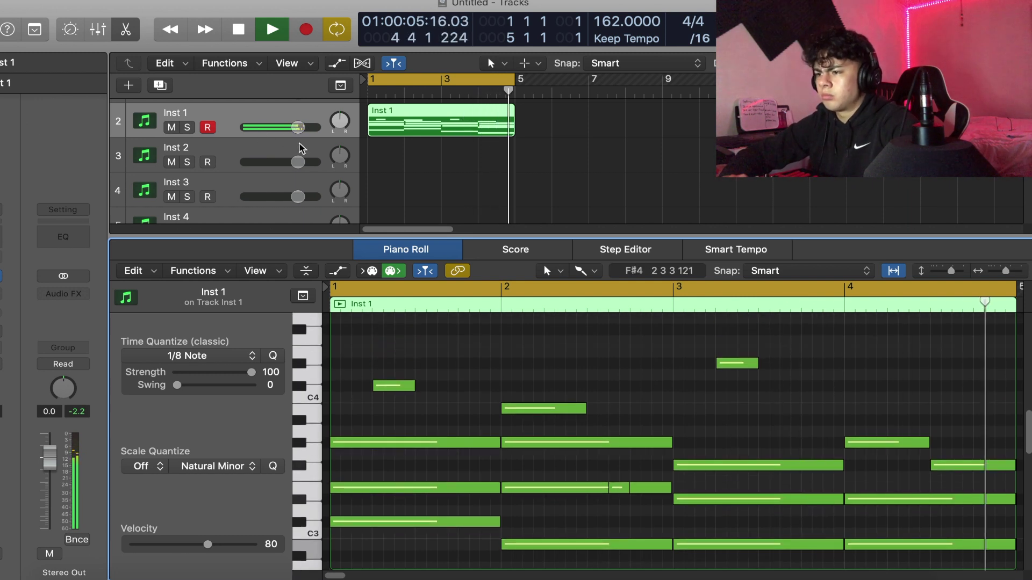
Step: Copy the Inst 1 region onto the Inst 2 track at bar 1 and load a stereo ElectraX instrument there
{"action": "left_click_drag", "start_coordinate": [400, 139], "coordinate": [403, 157]}
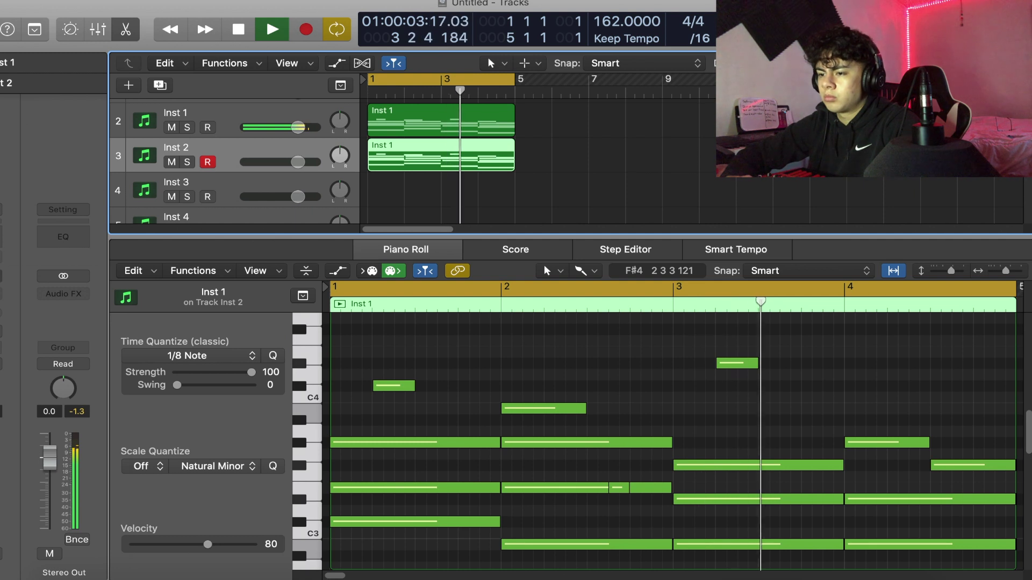
{"action": "left_click", "coordinate": [63, 275]}
{"action": "mouse_move", "coordinate": [59, 337]}
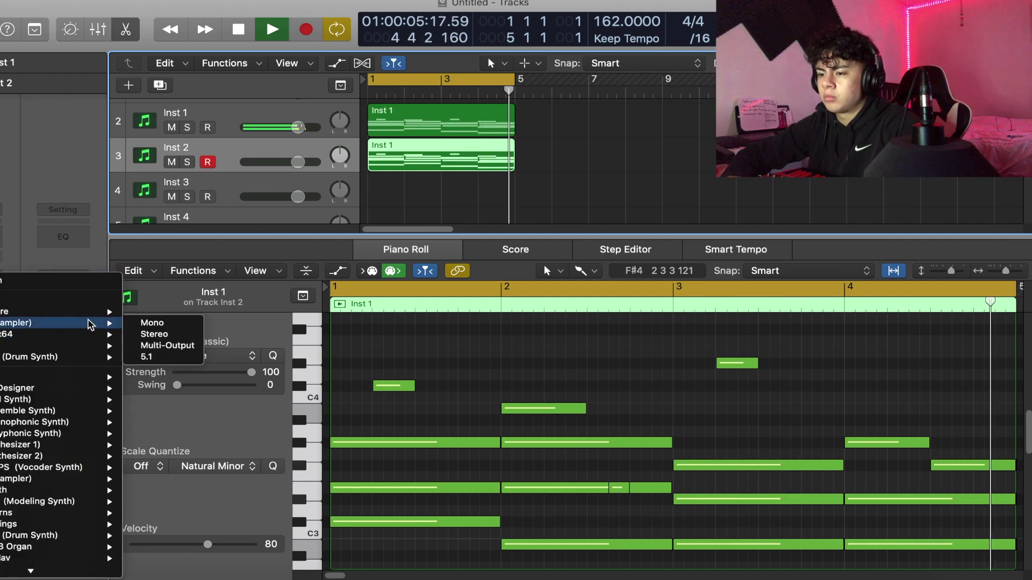
{"action": "mouse_move", "coordinate": [99, 350]}
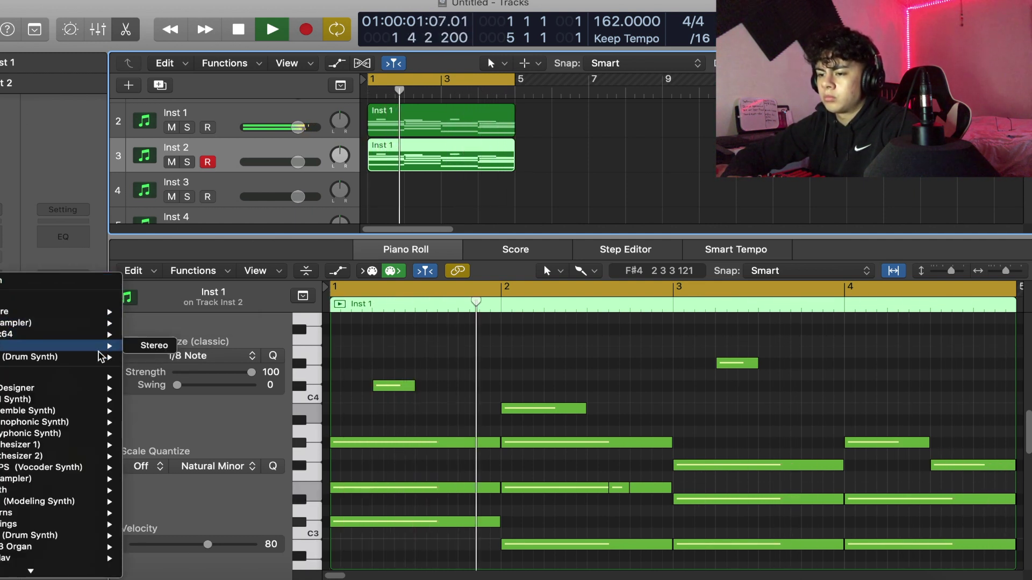
{"action": "left_click", "coordinate": [150, 347]}
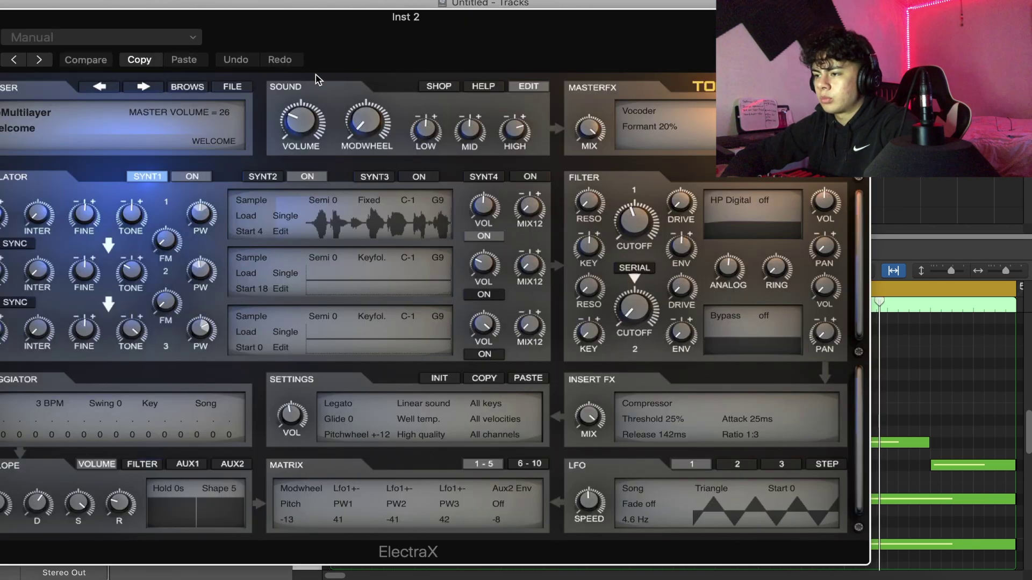
{"action": "left_click_drag", "start_coordinate": [336, 39], "coordinate": [346, 450]}
{"action": "left_click_drag", "start_coordinate": [514, 461], "coordinate": [509, 509]}
{"action": "key", "text": "super+w"}
Step: Delete the short E3 note in bar 2 of the copied region on Inst 2
{"action": "scroll", "coordinate": [543, 474], "scroll_direction": "down", "scroll_amount": 3}
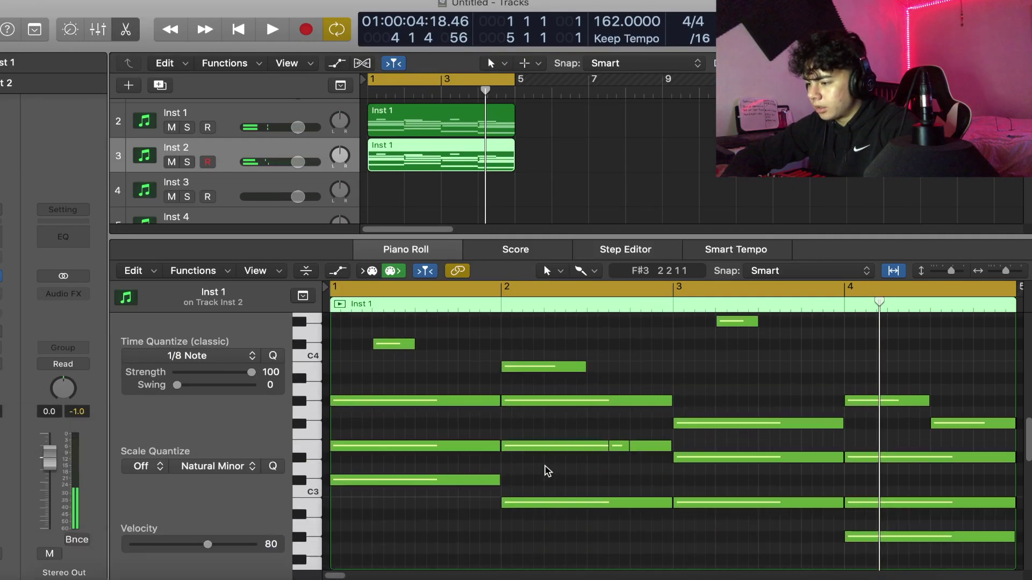
{"action": "left_click", "coordinate": [620, 449]}
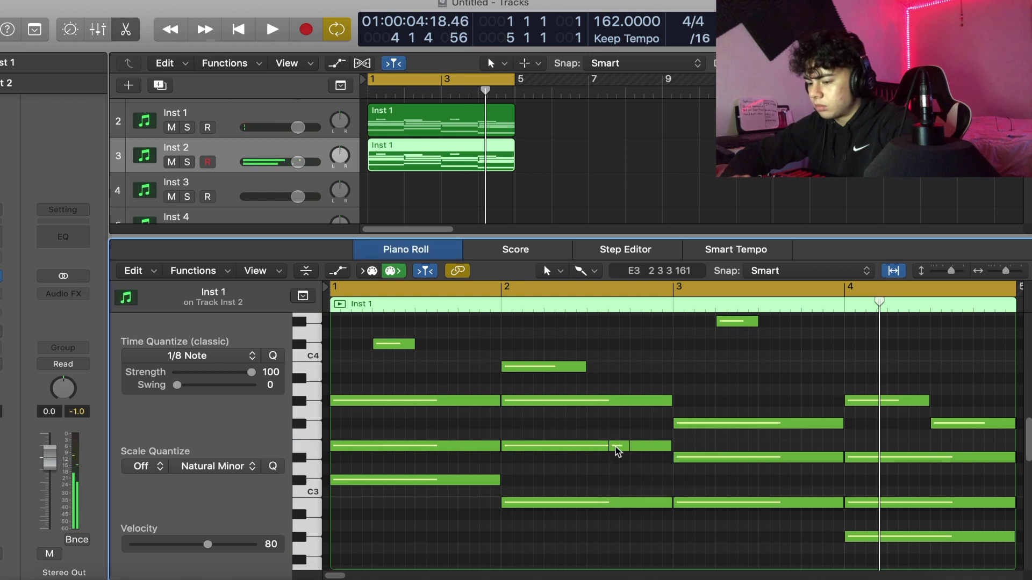
{"action": "mouse_move", "coordinate": [618, 449]}
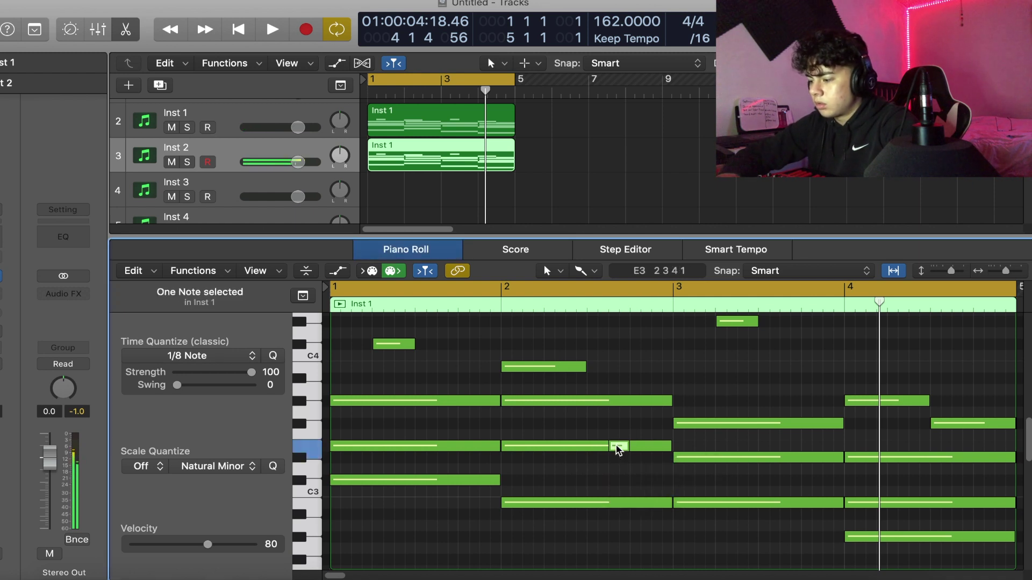
Step: Delete the five top melody notes across bars 1 to 4 of the copied region on Inst 2
{"action": "scroll", "coordinate": [403, 349], "scroll_direction": "up", "scroll_amount": 2}
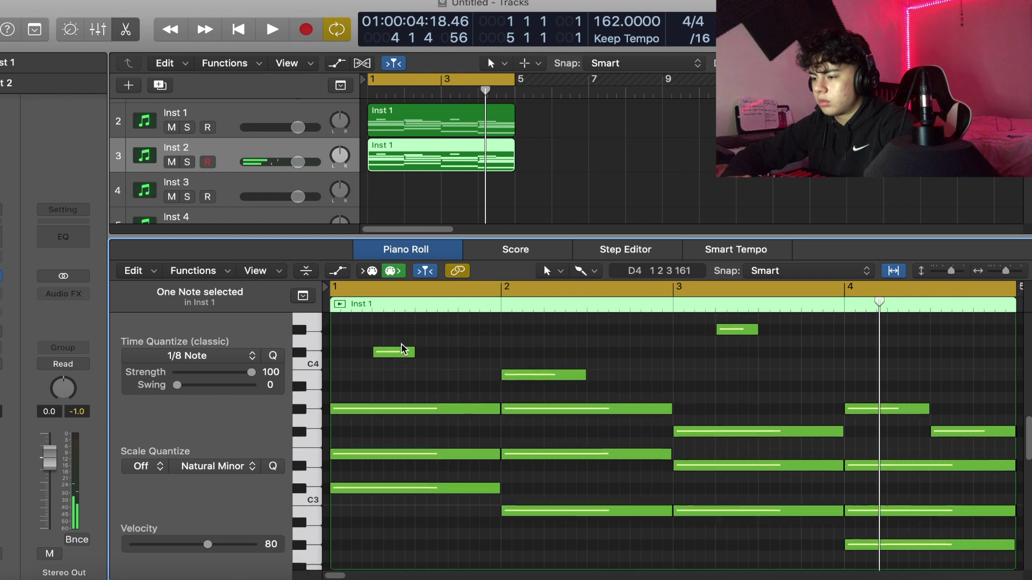
{"action": "left_click", "coordinate": [535, 388], "text": "shift"}
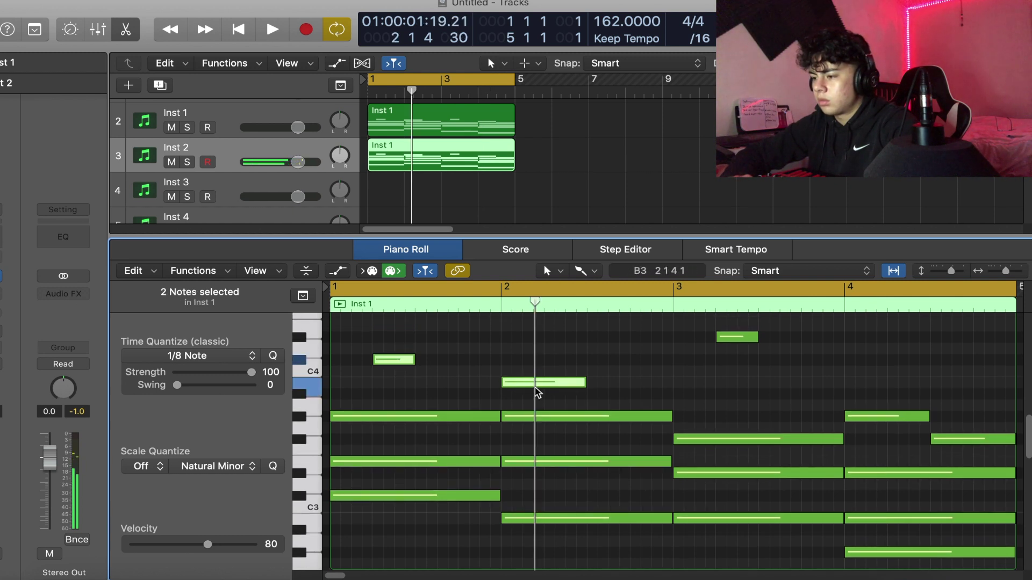
{"action": "left_click", "coordinate": [715, 338], "text": "shift"}
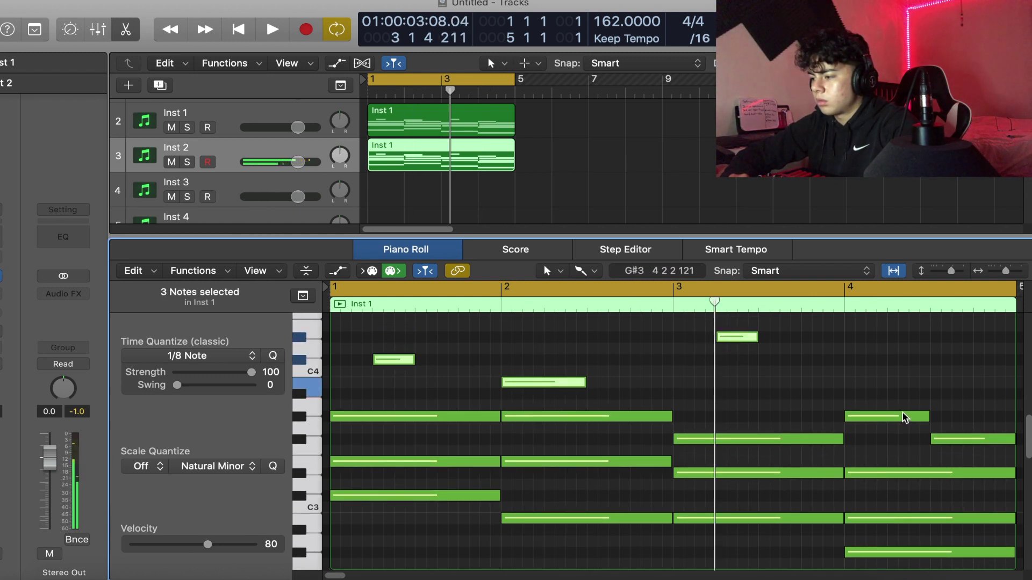
{"action": "left_click", "coordinate": [940, 437], "text": "shift"}
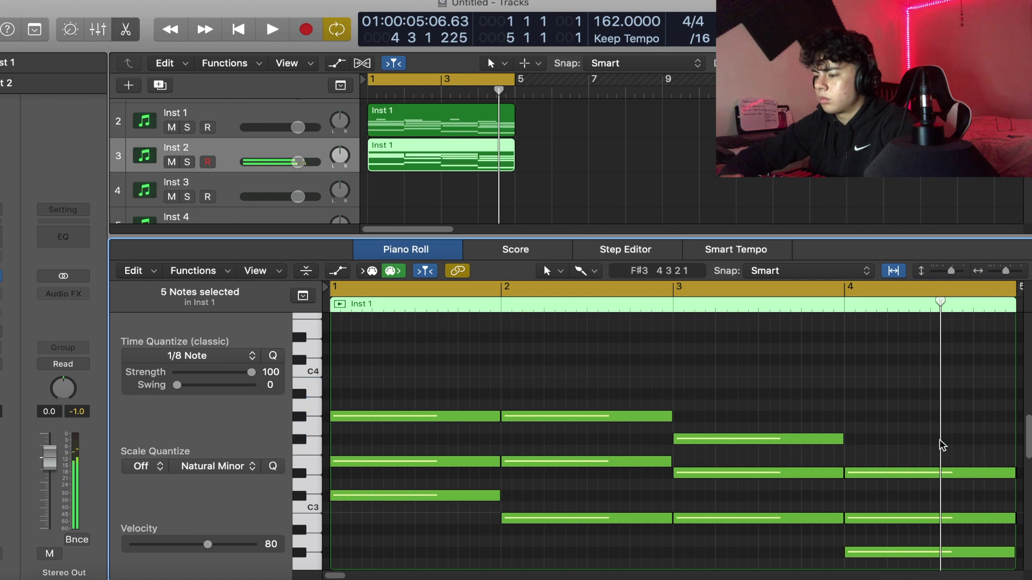
Step: Delete the four lowest bass notes from the copied region on Inst 2 and play the remaining chords
{"action": "scroll", "coordinate": [940, 446], "scroll_direction": "down", "scroll_amount": 5}
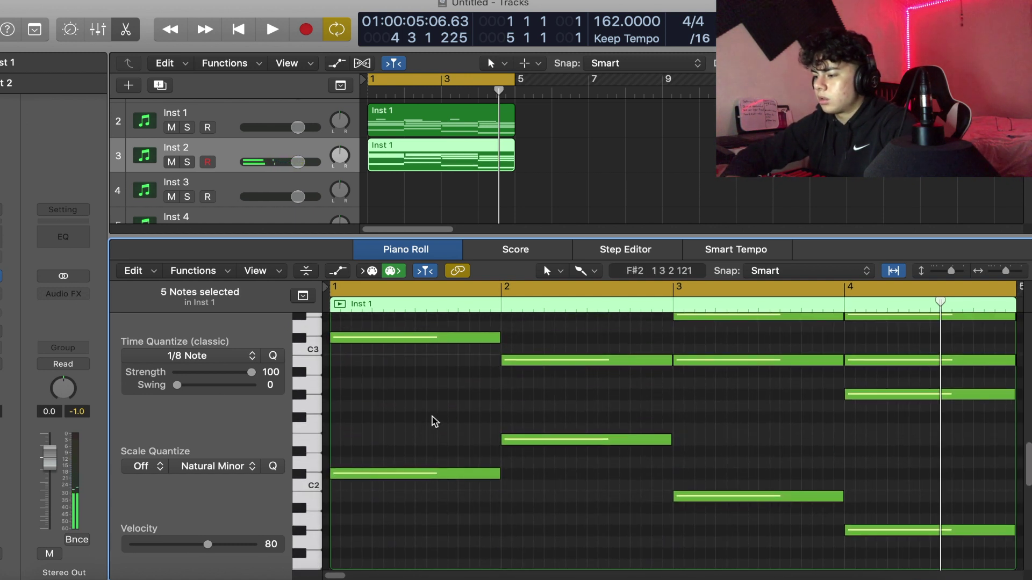
{"action": "left_click_drag", "start_coordinate": [432, 419], "coordinate": [903, 557]}
{"action": "scroll", "coordinate": [534, 435], "scroll_direction": "up", "scroll_amount": 6}
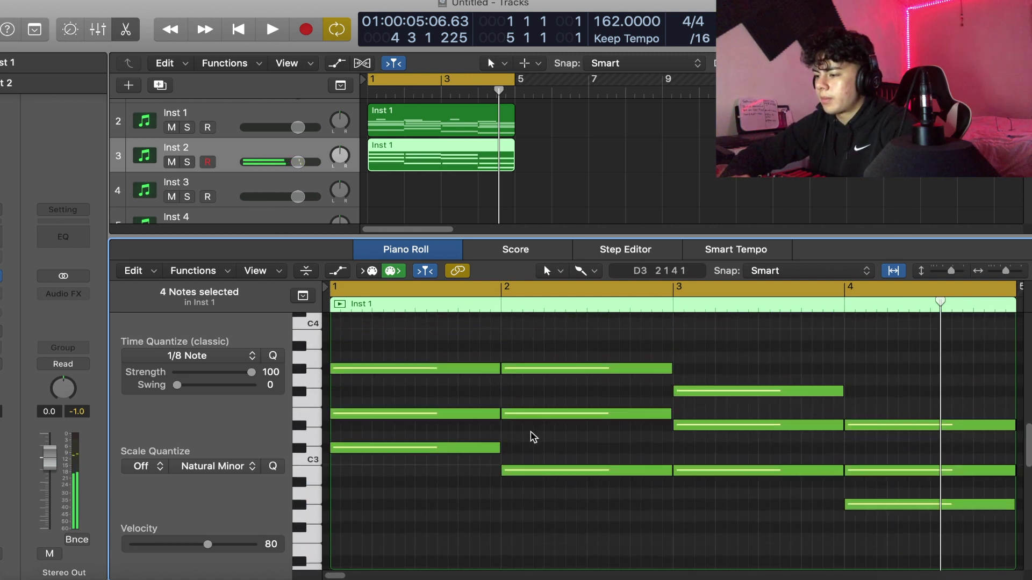
{"action": "key", "text": "space"}
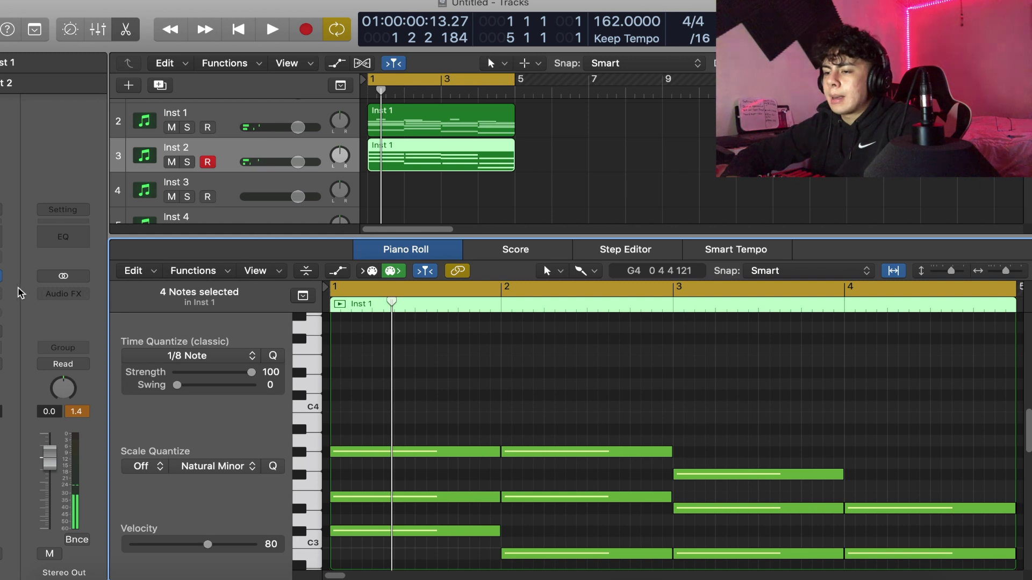
Step: Open ElectraX on the Inst 2 track and show the !Roy Major - Neptune bank in its patch browser
{"action": "left_click", "coordinate": [1, 276]}
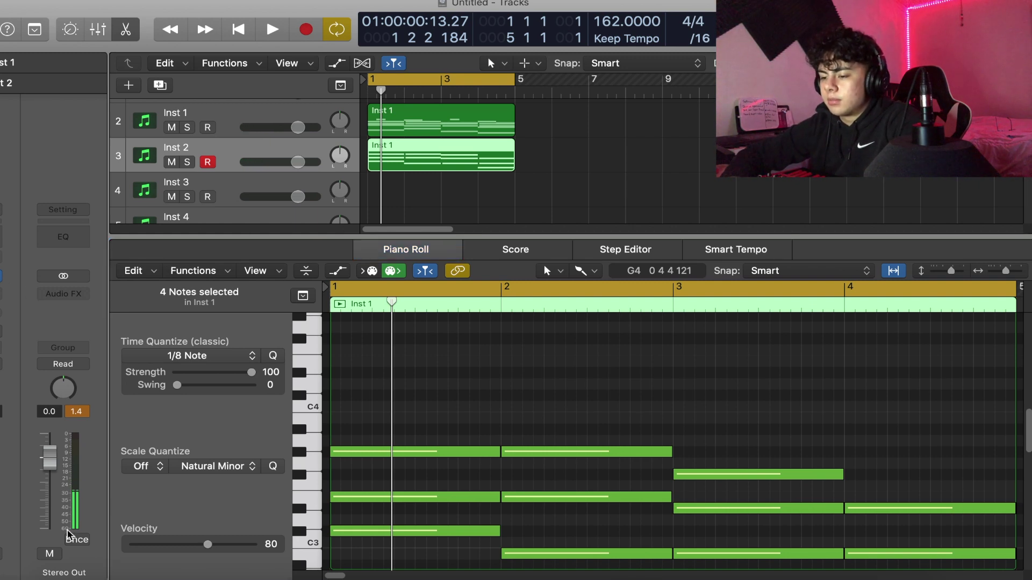
{"action": "left_click_drag", "start_coordinate": [32, 578], "coordinate": [89, 26]}
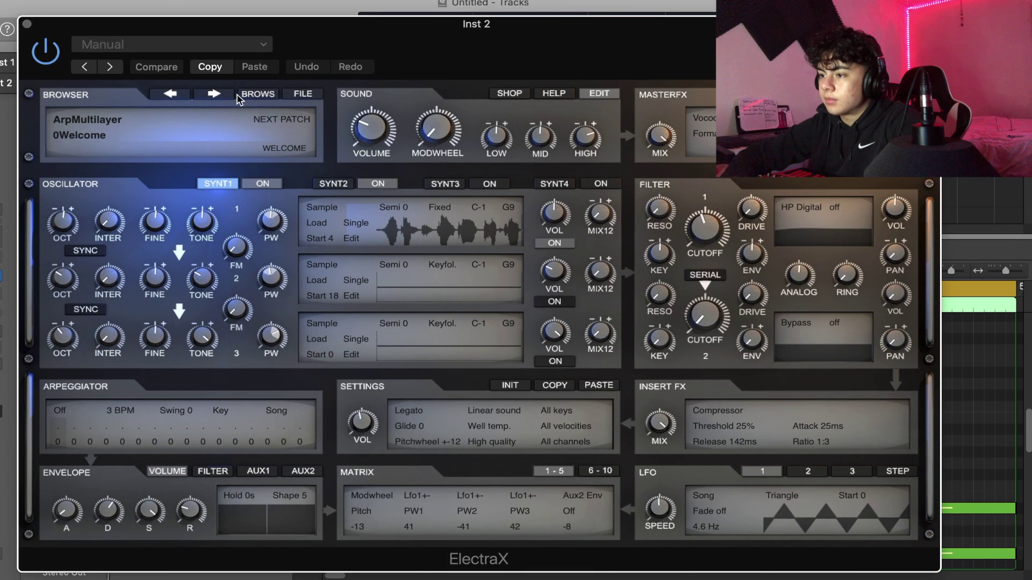
{"action": "left_click", "coordinate": [268, 96]}
{"action": "left_click", "coordinate": [106, 133]}
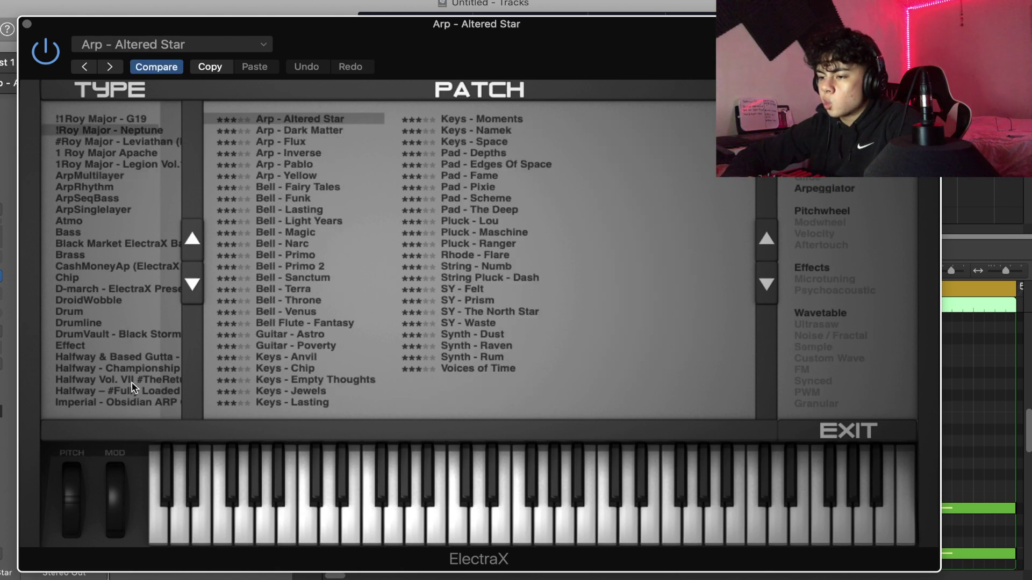
Step: Load the ARP - LightShow patch from the Imperial - Obsidian ARP bank in ElectraX and solo its track during playback
{"action": "left_click", "coordinate": [126, 403]}
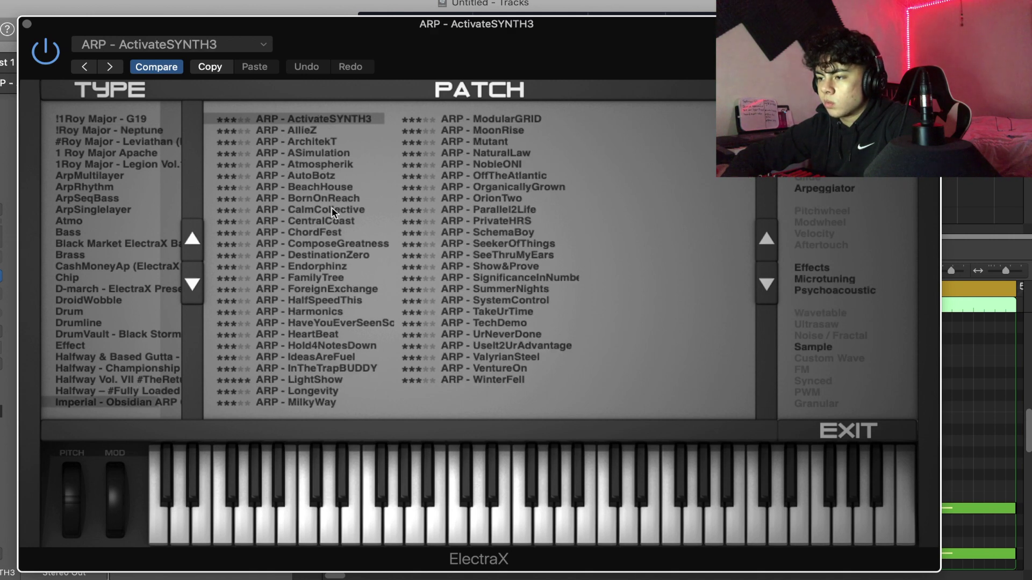
{"action": "left_click", "coordinate": [317, 202]}
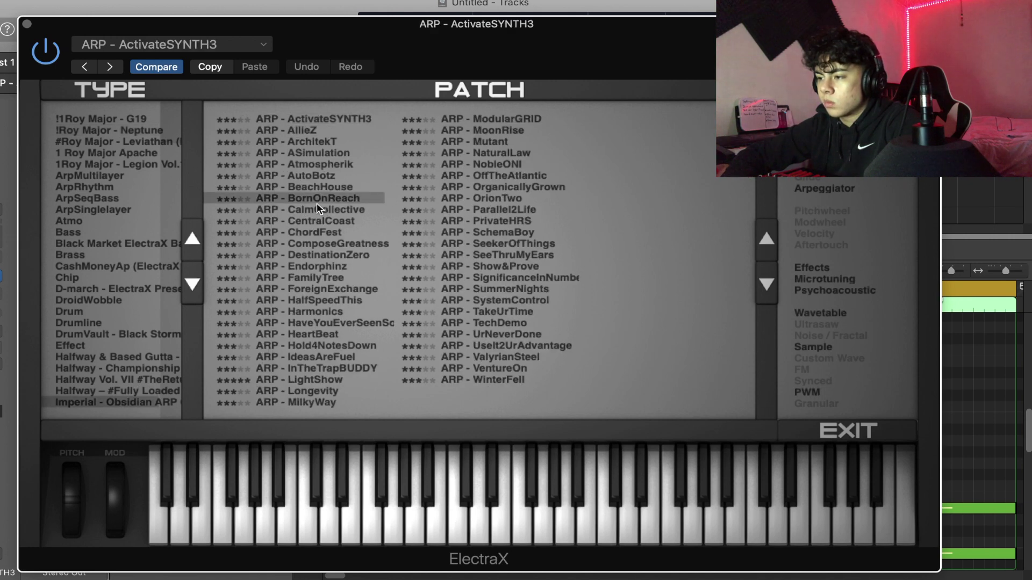
{"action": "left_click", "coordinate": [311, 380]}
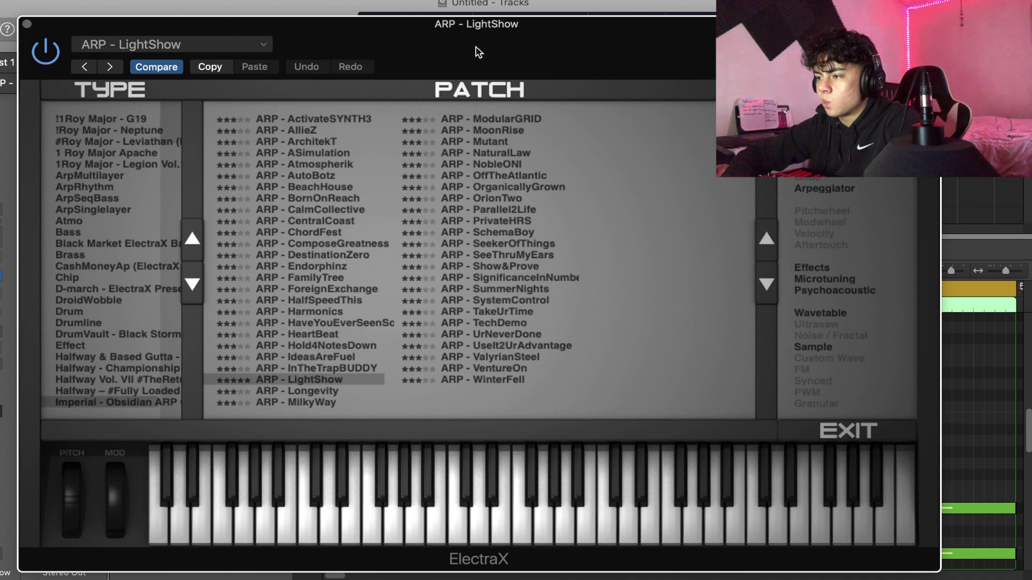
{"action": "left_click_drag", "start_coordinate": [475, 51], "coordinate": [444, 406]}
{"action": "key", "text": "s"}
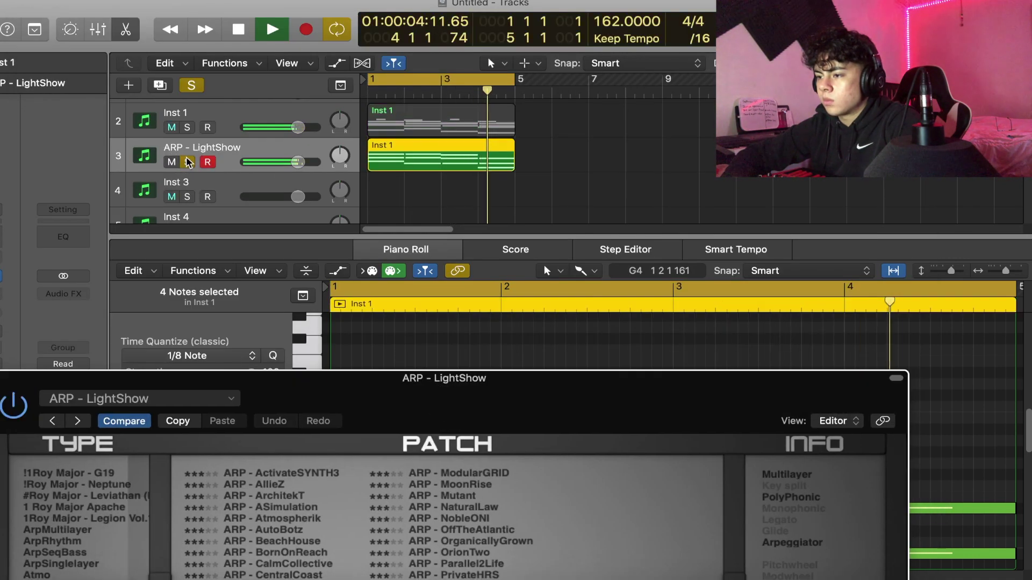
Step: Audition the patches ARP - Parallel2Life and ARP - PrivateHRS against the chords, and load ARP - SchemaBoy
{"action": "left_click_drag", "start_coordinate": [404, 399], "coordinate": [443, 82]}
{"action": "left_click", "coordinate": [482, 248]}
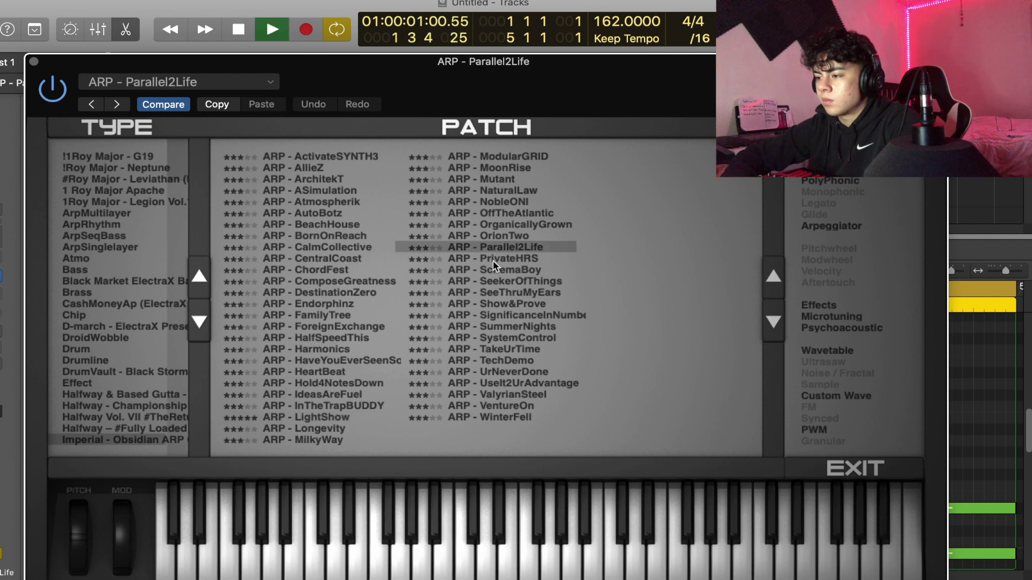
{"action": "left_click", "coordinate": [493, 259]}
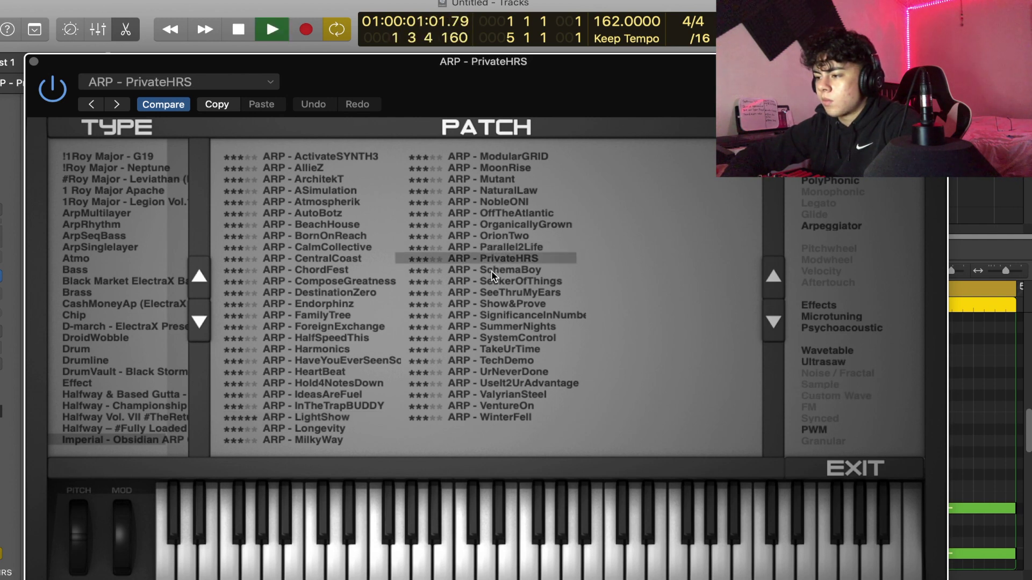
{"action": "left_click", "coordinate": [492, 270]}
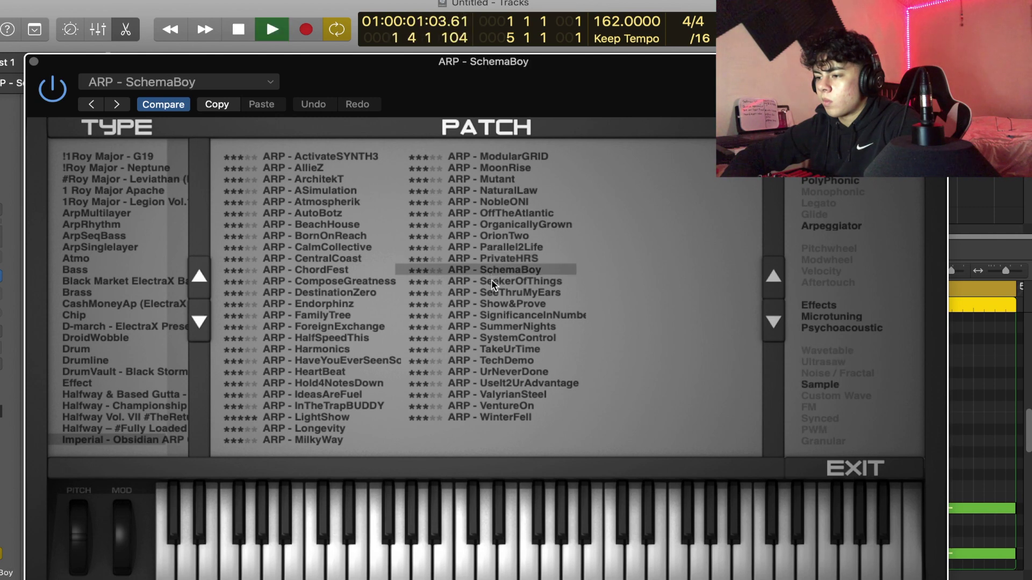
{"action": "left_click_drag", "start_coordinate": [482, 110], "coordinate": [459, 473]}
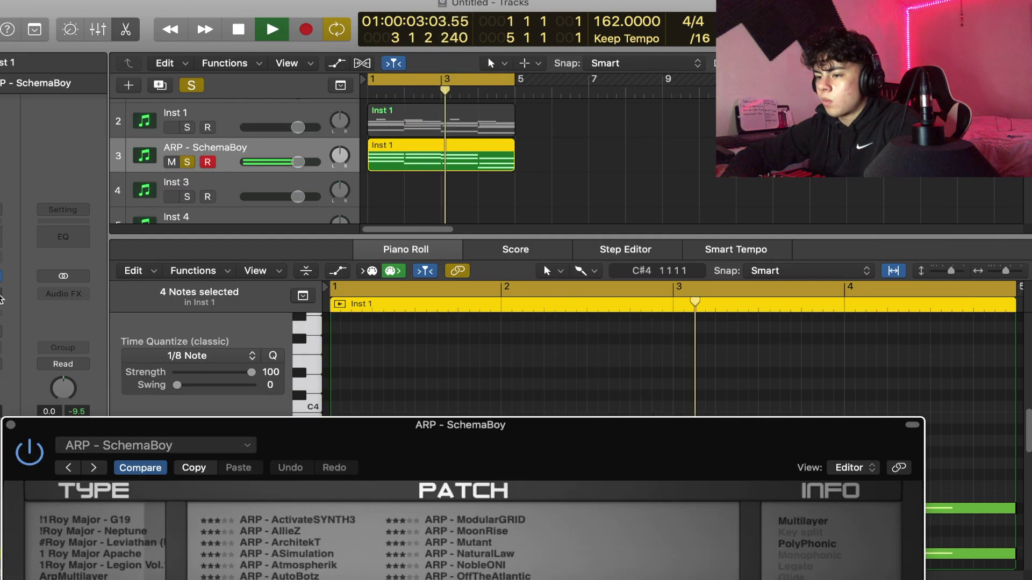
Step: Insert the Cableguys HalfTime effect on the ElectraX track with its 1 Bar loop and 2x mode, and close its window
{"action": "left_click", "coordinate": [64, 293]}
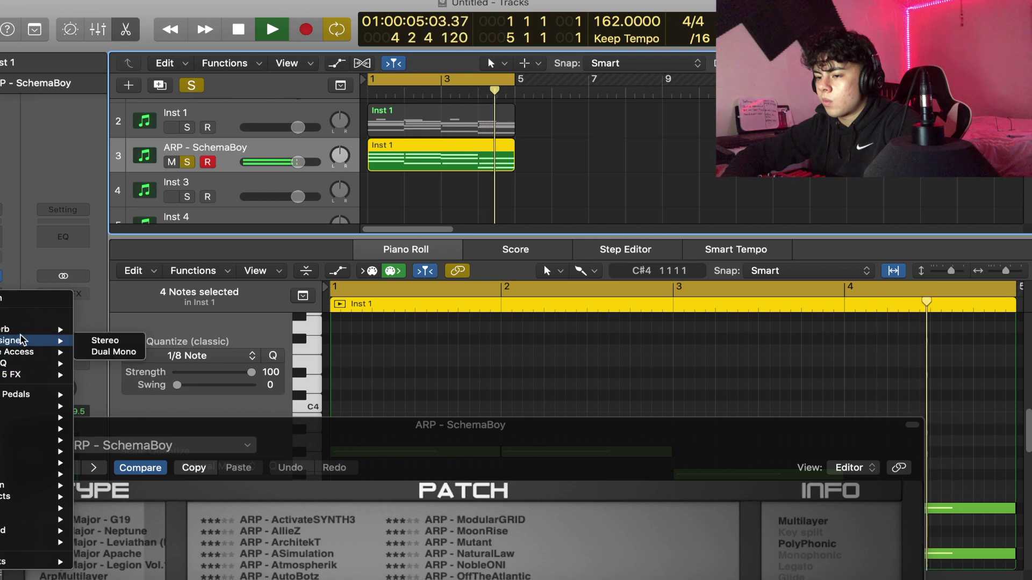
{"action": "mouse_move", "coordinate": [32, 562]}
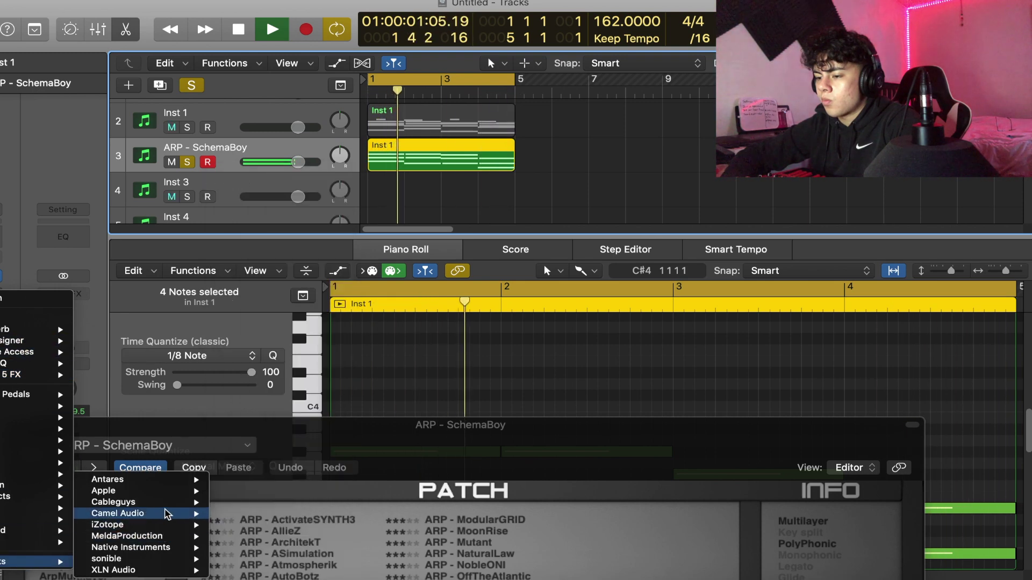
{"action": "mouse_move", "coordinate": [167, 503]}
{"action": "mouse_move", "coordinate": [257, 503]}
{"action": "left_click", "coordinate": [328, 502]}
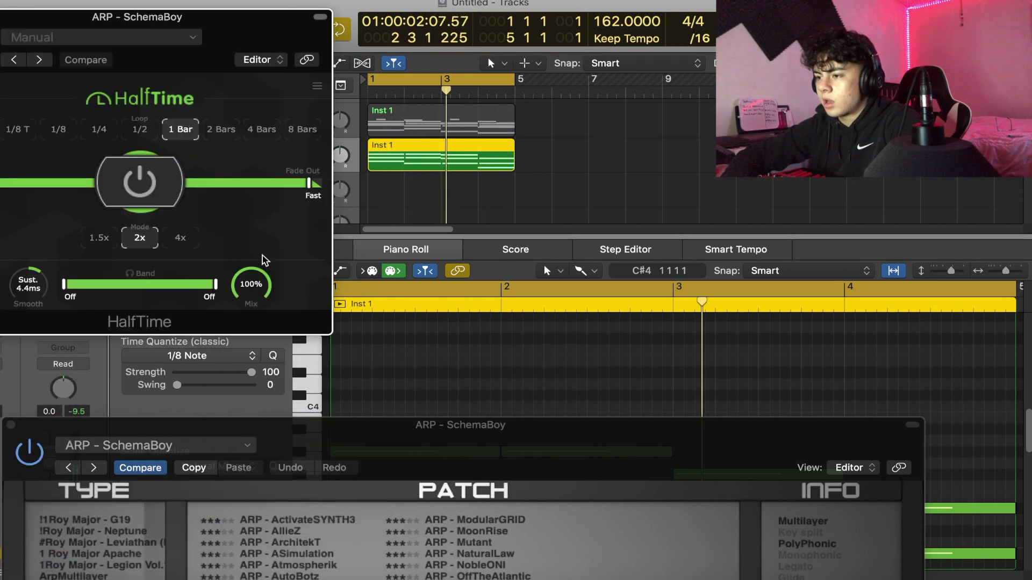
{"action": "key", "text": "super+w"}
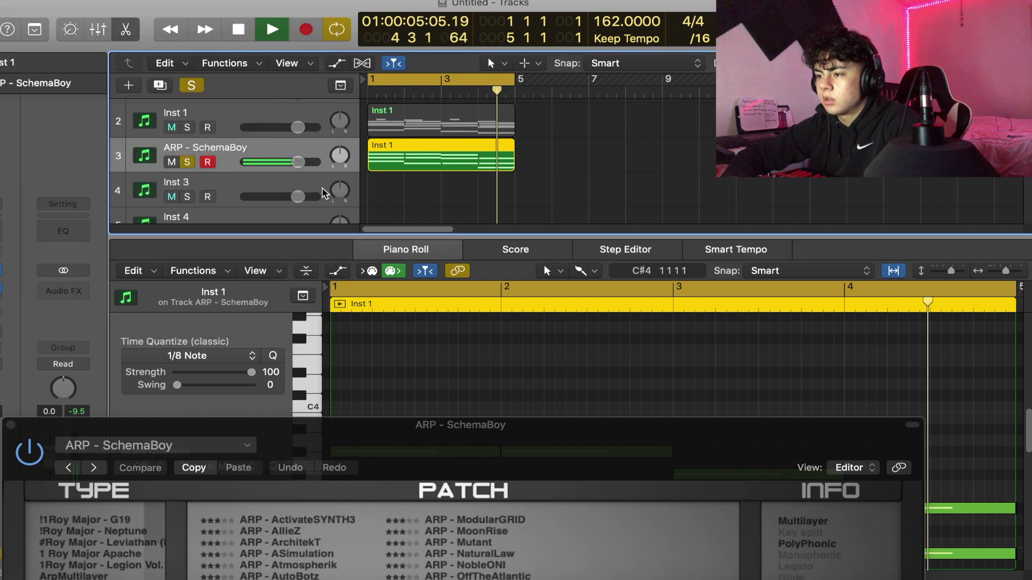
Step: Unmute and solo Inst 1 alongside the ElectraX track and lower the volume of both tracks slightly
{"action": "left_click", "coordinate": [172, 127]}
{"action": "left_click", "coordinate": [187, 127]}
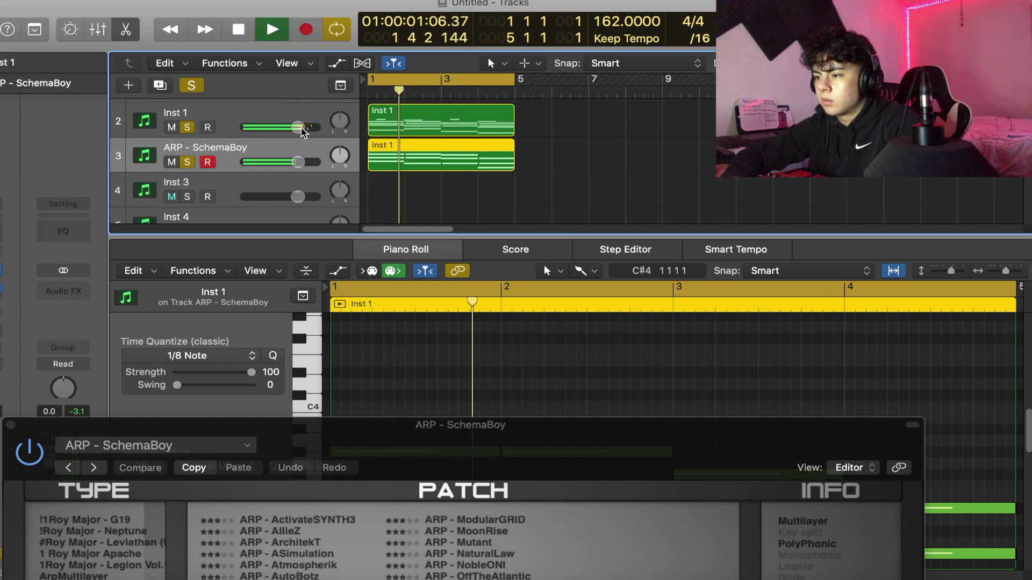
{"action": "left_click_drag", "start_coordinate": [298, 127], "coordinate": [288, 162]}
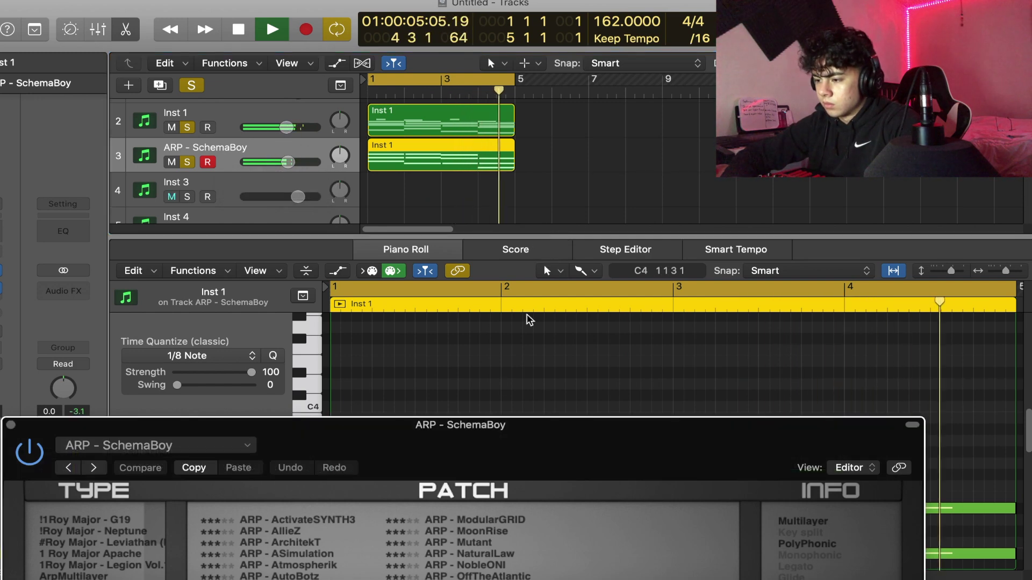
Step: Close ElectraX, examine the notes of the Inst 1 region in the Piano Roll during playback, and stop the transport
{"action": "left_click_drag", "start_coordinate": [485, 424], "coordinate": [530, 110]}
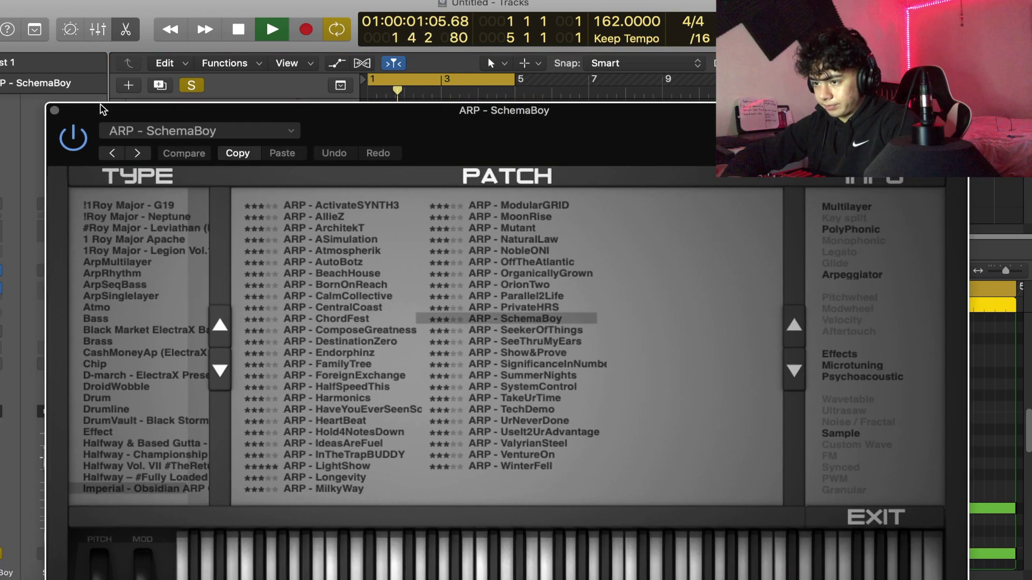
{"action": "left_click", "coordinate": [55, 112]}
{"action": "left_click", "coordinate": [398, 122]}
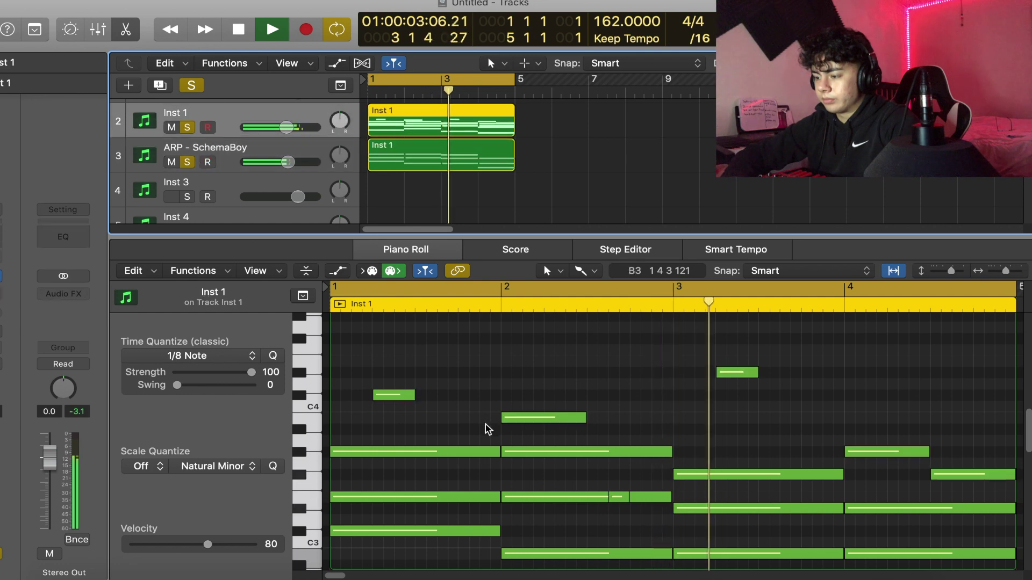
{"action": "scroll", "coordinate": [488, 419], "scroll_direction": "down", "scroll_amount": 3}
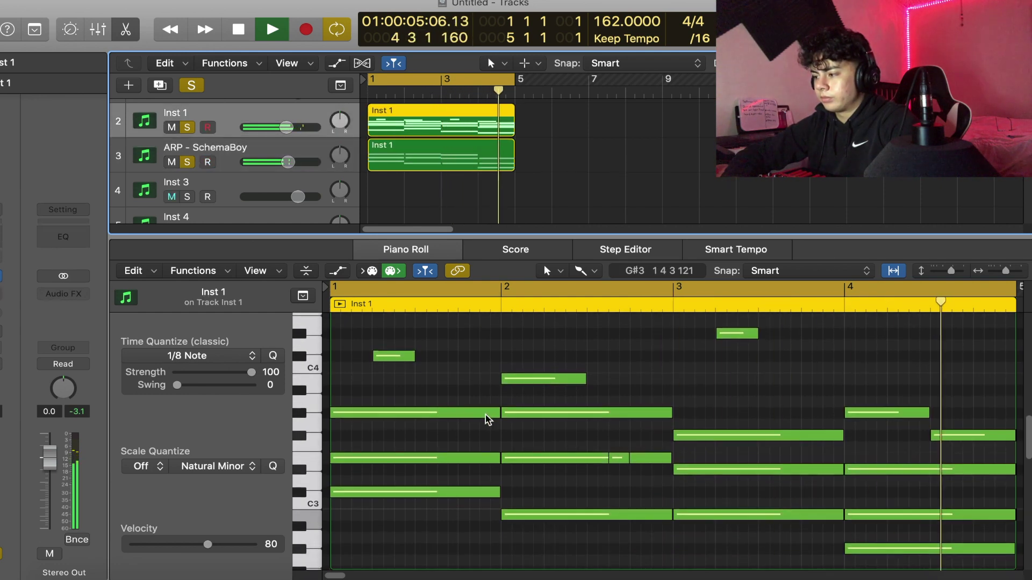
{"action": "scroll", "coordinate": [488, 420], "scroll_direction": "up", "scroll_amount": 5}
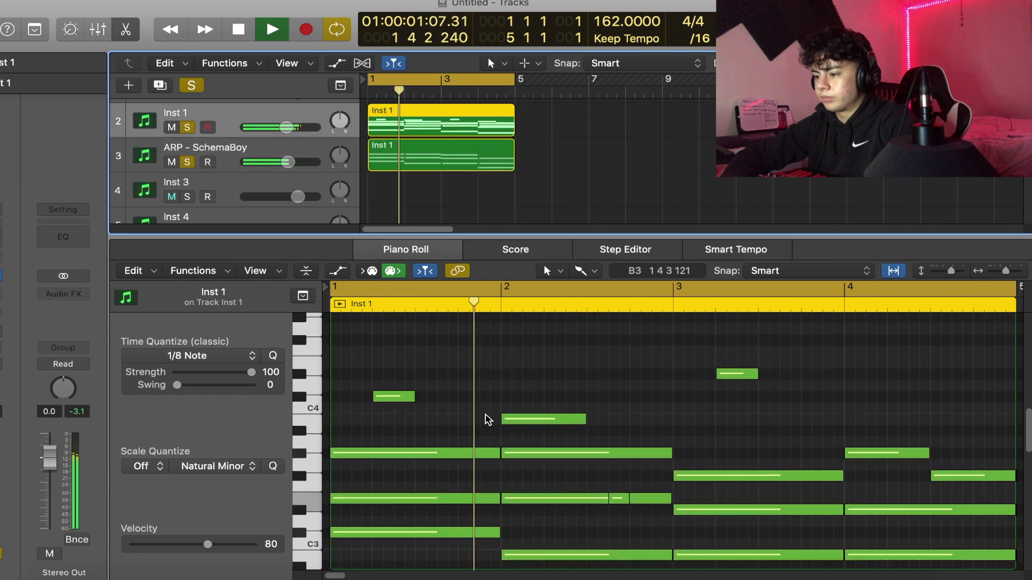
{"action": "key", "text": "space"}
Step: Reopen ElectraX on the ARP - SchemaBoy track and restart playback with Inst 1 muted
{"action": "left_click", "coordinate": [241, 148]}
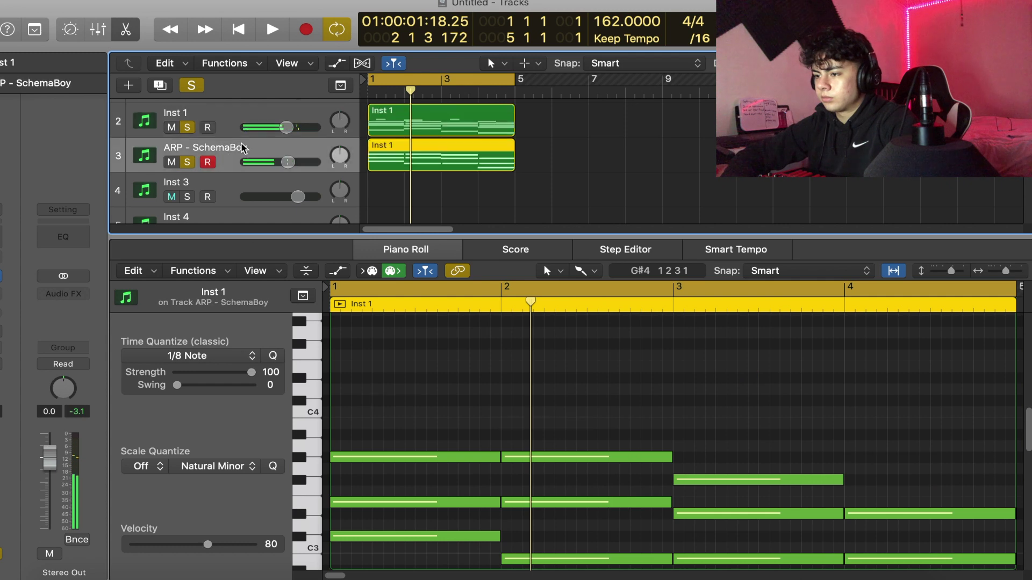
{"action": "left_click", "coordinate": [1, 270]}
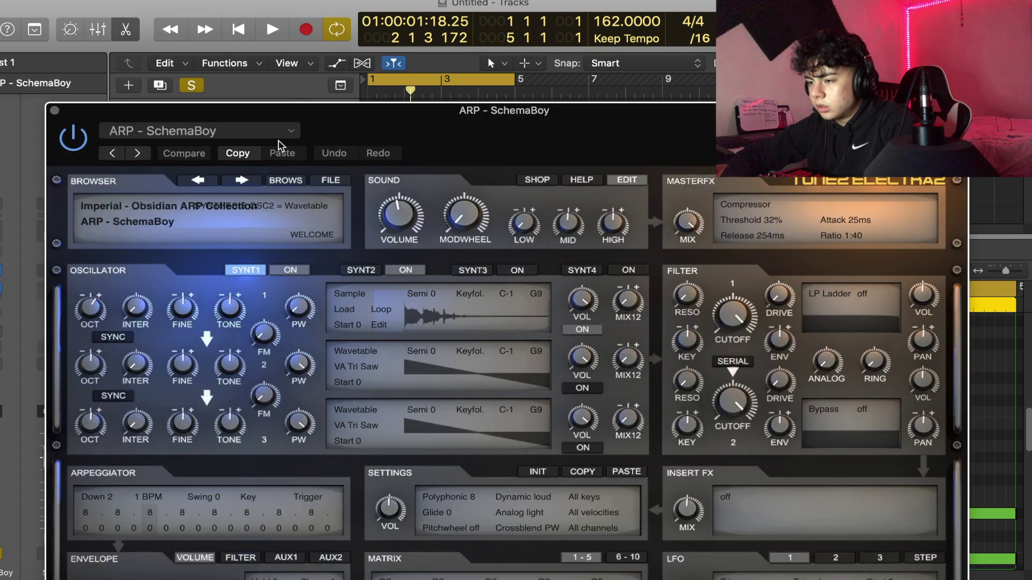
{"action": "left_click_drag", "start_coordinate": [340, 110], "coordinate": [341, 223]}
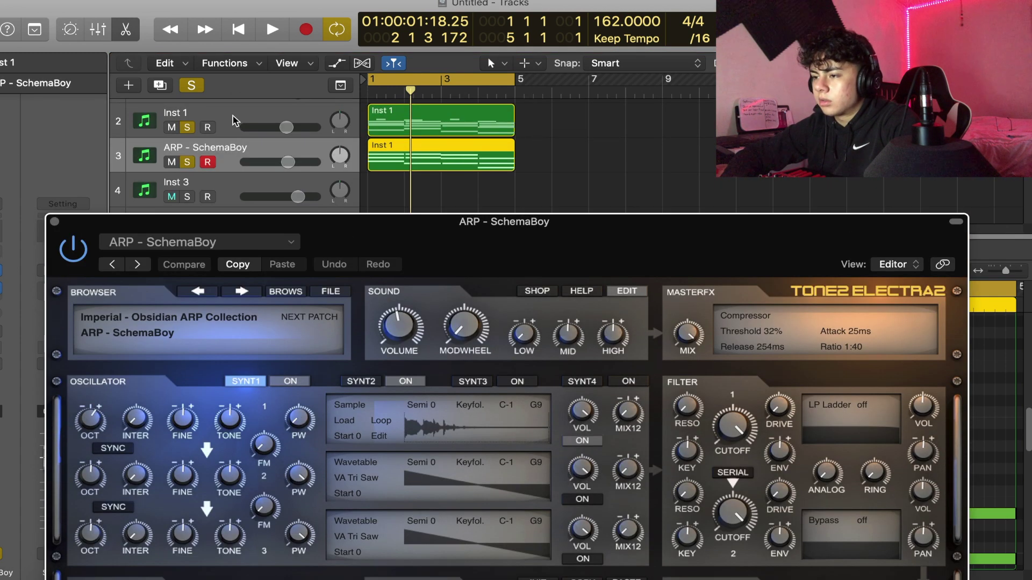
{"action": "key", "text": "space"}
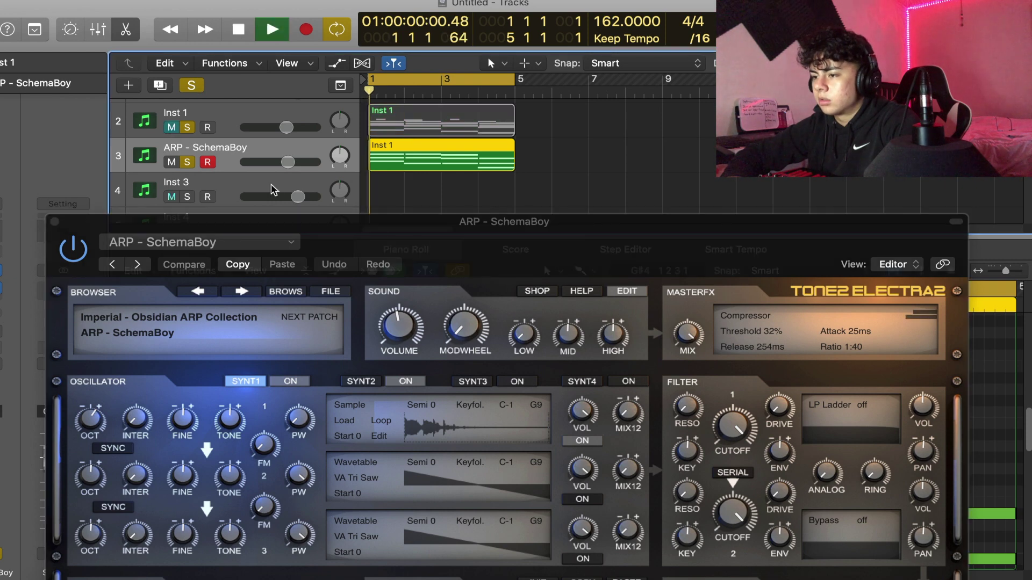
{"action": "left_click_drag", "start_coordinate": [354, 239], "coordinate": [394, 98]}
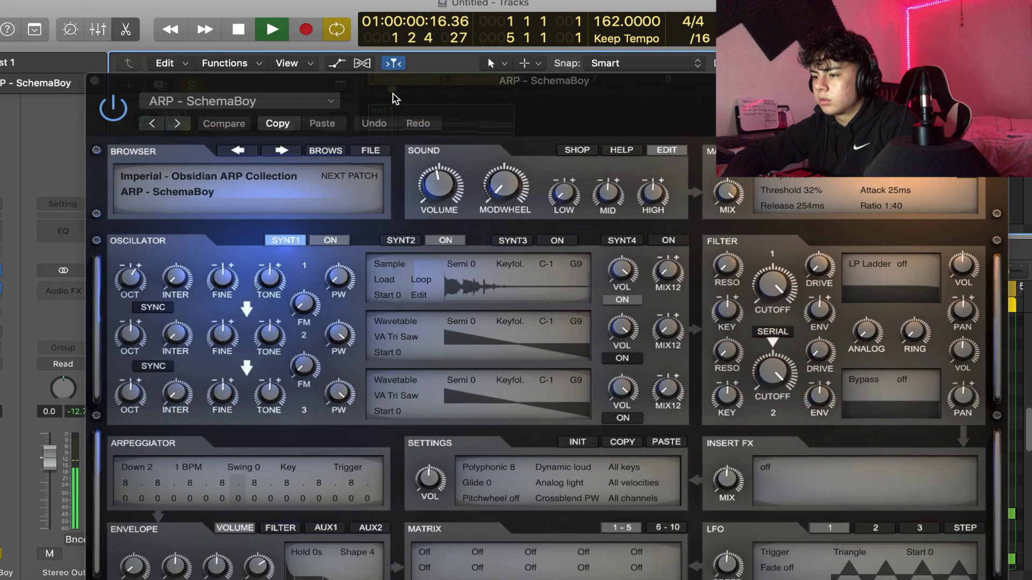
Step: Audition the ElectraX patches following ARP - SchemaBoy up to ARP - SummerNights, and go back to ARP - SignificanceInNumbers
{"action": "left_click", "coordinate": [281, 150]}
{"action": "left_click", "coordinate": [280, 151]}
{"action": "key", "text": "space"}
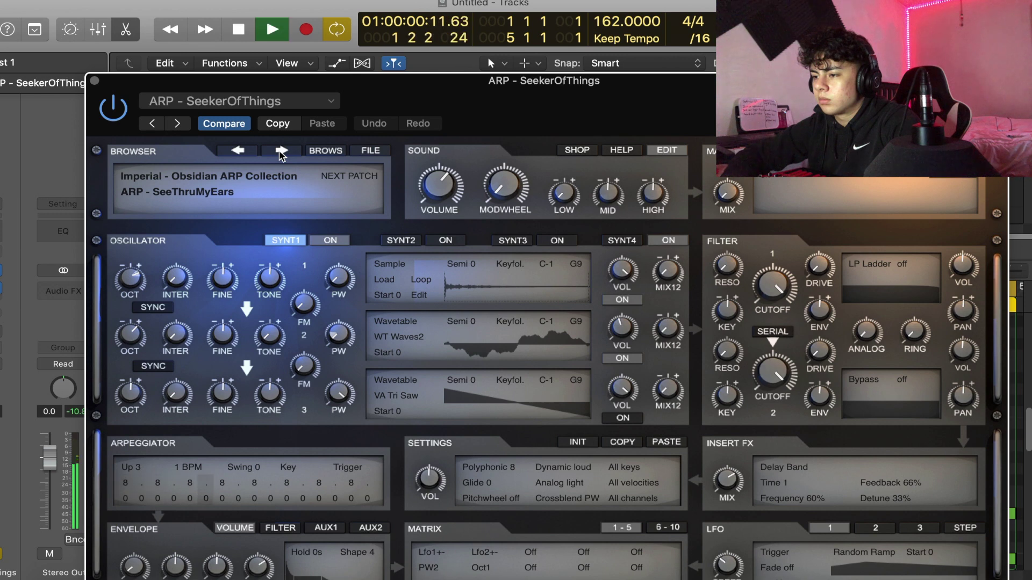
{"action": "left_click", "coordinate": [281, 150]}
{"action": "left_click", "coordinate": [281, 151]}
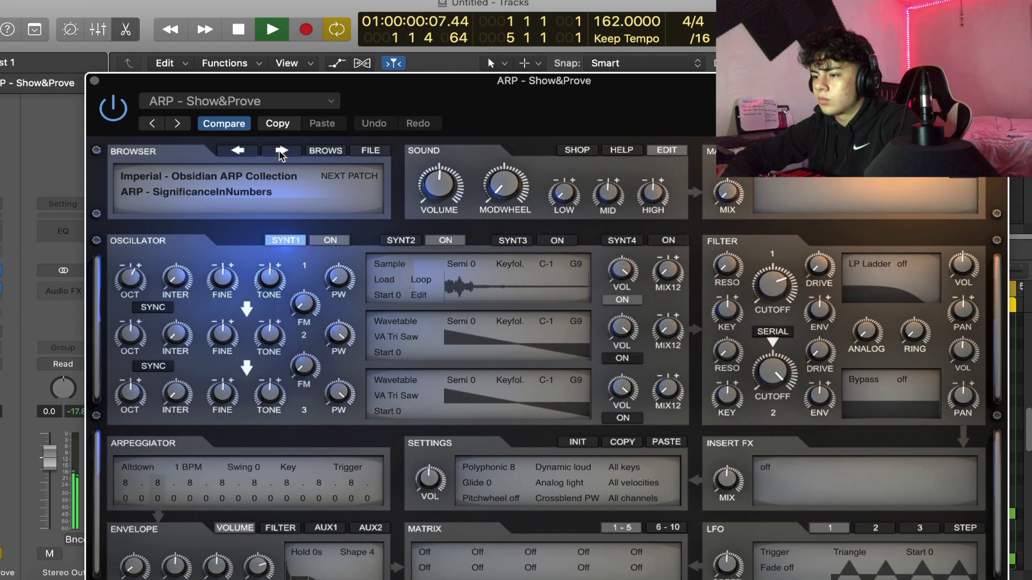
{"action": "left_click", "coordinate": [280, 151]}
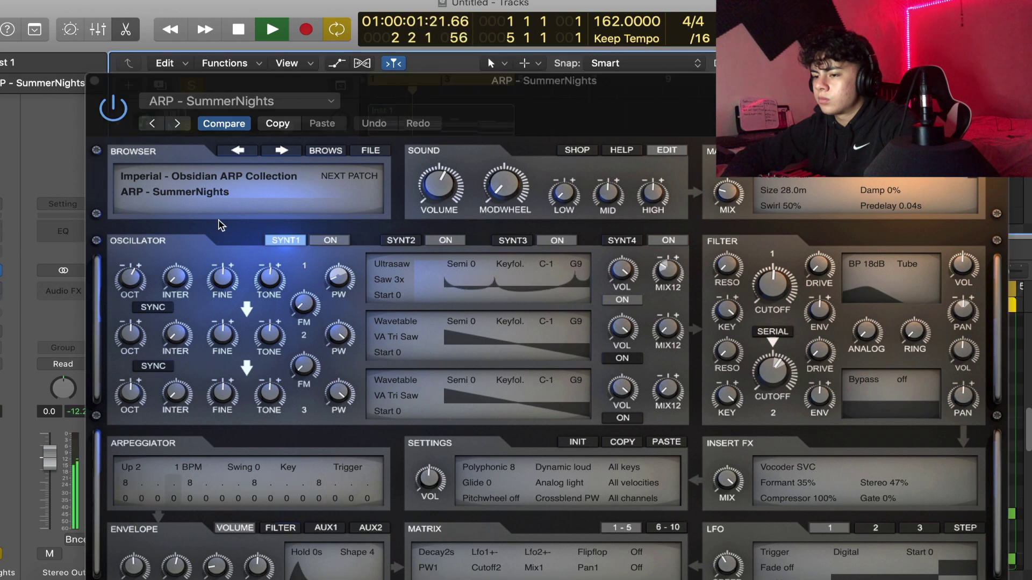
{"action": "left_click", "coordinate": [239, 150]}
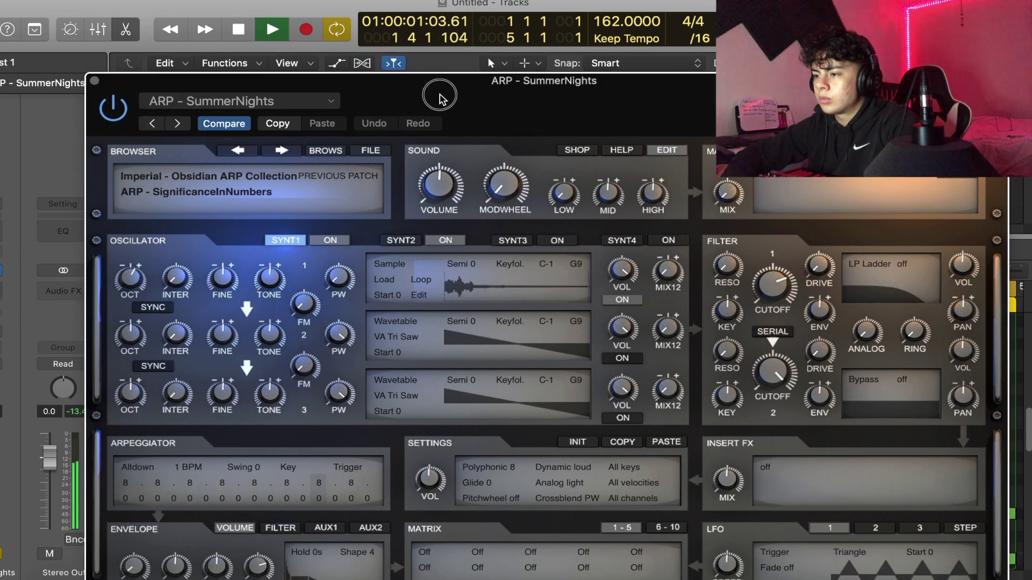
Step: Unmute Inst 1, lower its volume slightly to balance it with the ElectraX layer, and close ElectraX
{"action": "left_click_drag", "start_coordinate": [443, 100], "coordinate": [428, 440]}
{"action": "left_click", "coordinate": [171, 127]}
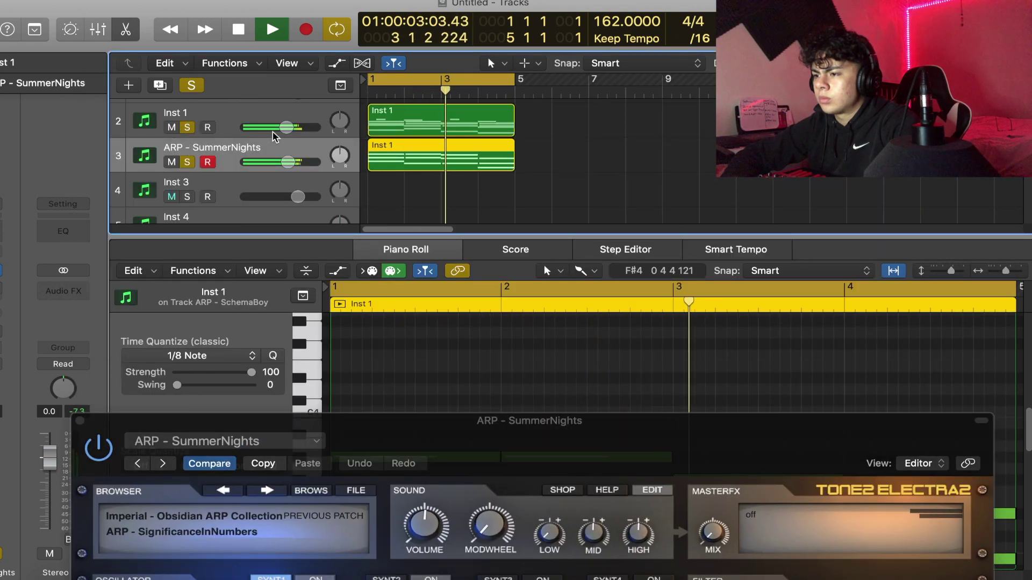
{"action": "left_click_drag", "start_coordinate": [281, 130], "coordinate": [280, 169]}
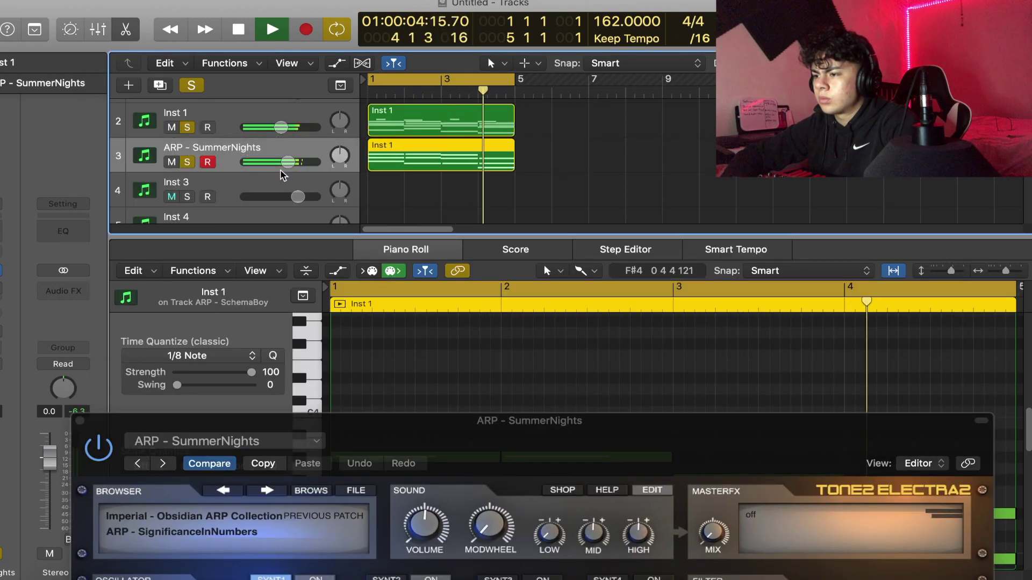
{"action": "left_click", "coordinate": [81, 422]}
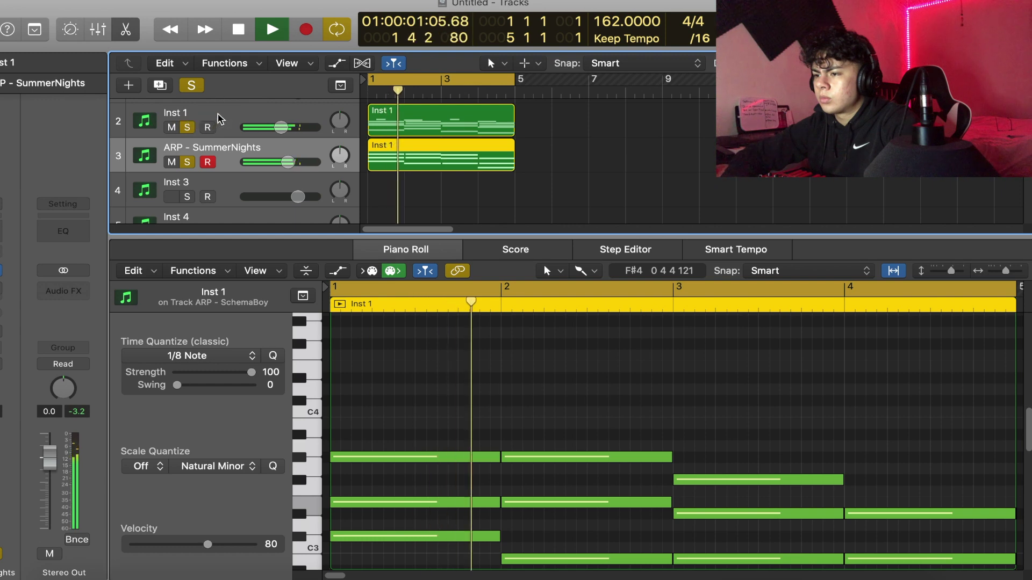
Step: Enable the low-cut band in a Channel EQ on Inst 1, raising its cutoff to just below 100 Hz with a Q of 0.67
{"action": "key", "text": "Up"}
{"action": "left_click", "coordinate": [0, 236]}
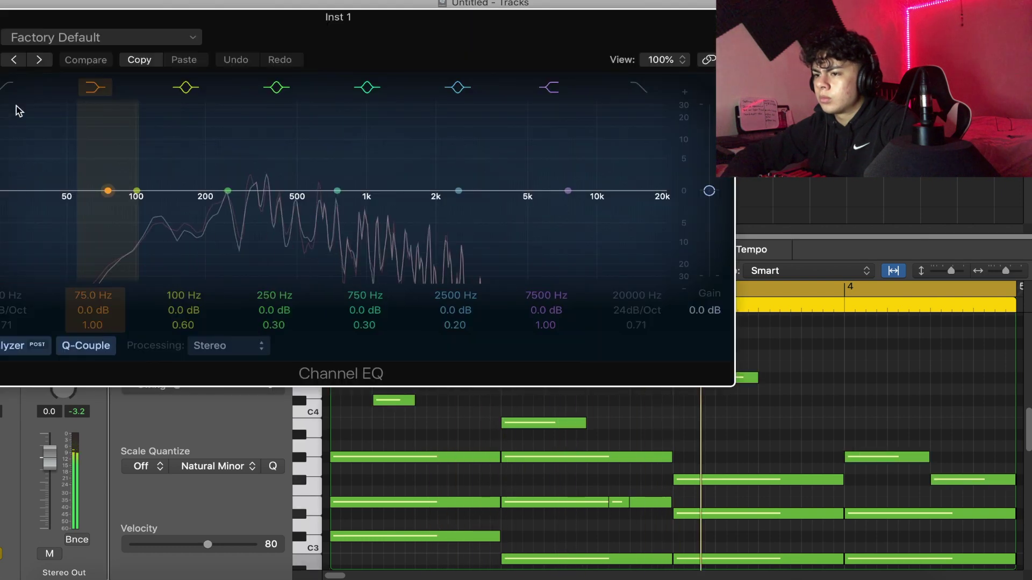
{"action": "left_click", "coordinate": [8, 88]}
{"action": "mouse_move", "coordinate": [15, 208]}
{"action": "left_mouse_down"}
{"action": "mouse_move", "coordinate": [145, 207]}
{"action": "mouse_move", "coordinate": [125, 212]}
{"action": "left_mouse_up"}
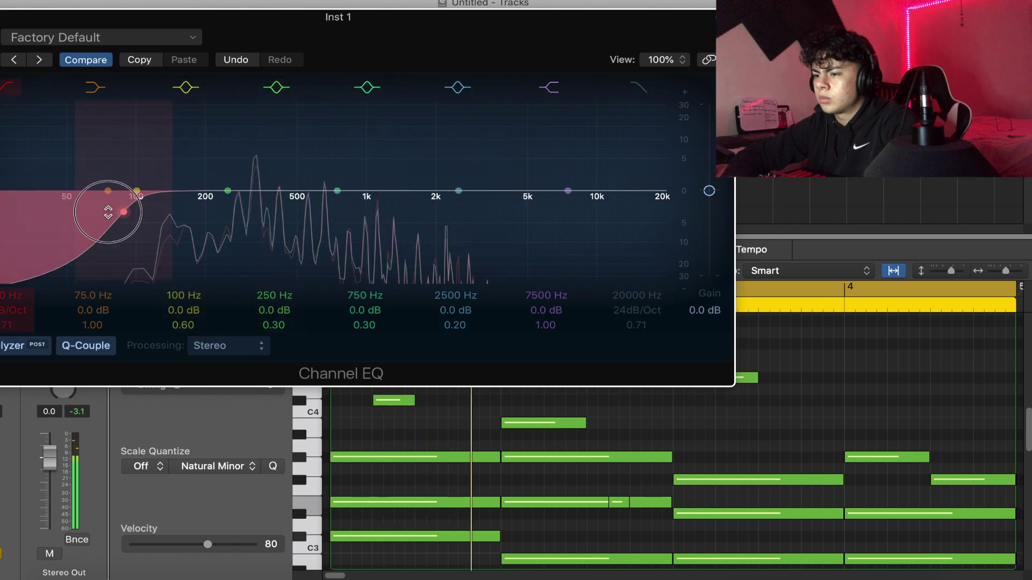
{"action": "left_click_drag", "start_coordinate": [124, 212], "coordinate": [124, 212]}
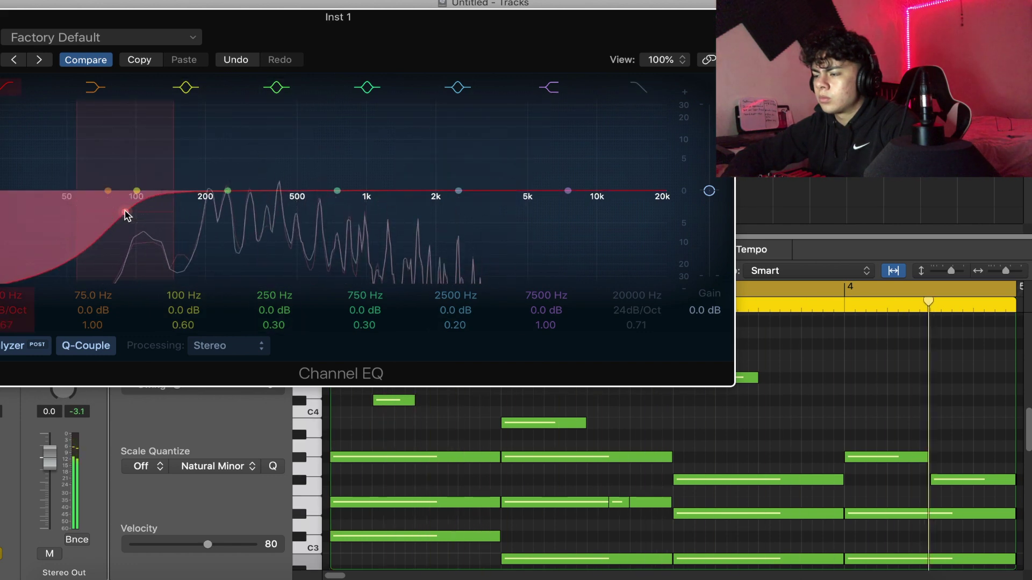
{"action": "left_click", "coordinate": [1, 17]}
Step: Reopen Omnisphere on Inst 1, audition the KEYS - Wise patch against the loop, and switch to KEYS - Skyrim
{"action": "key", "text": "space"}
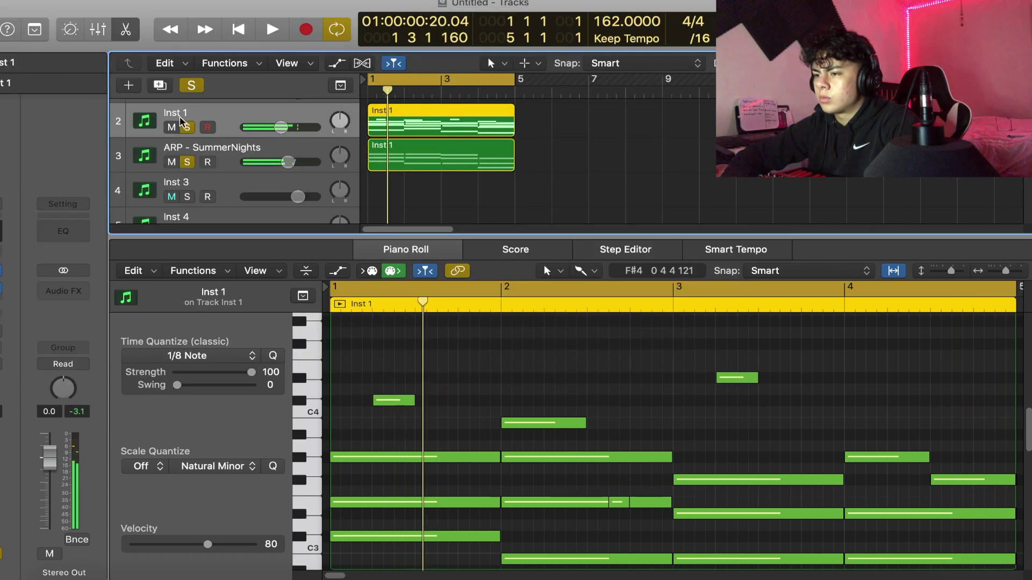
{"action": "left_click", "coordinate": [2, 270]}
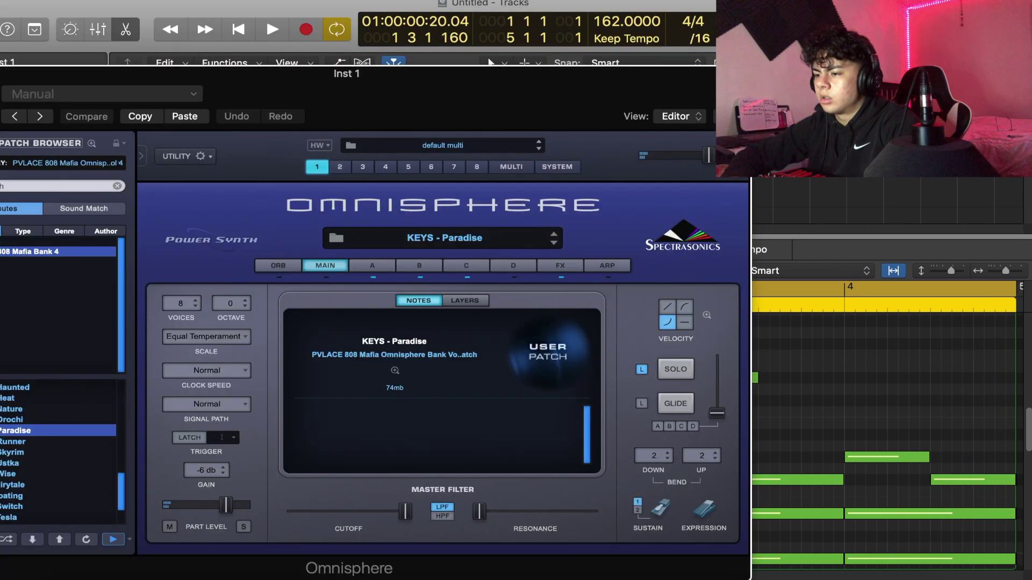
{"action": "left_click", "coordinate": [4, 473]}
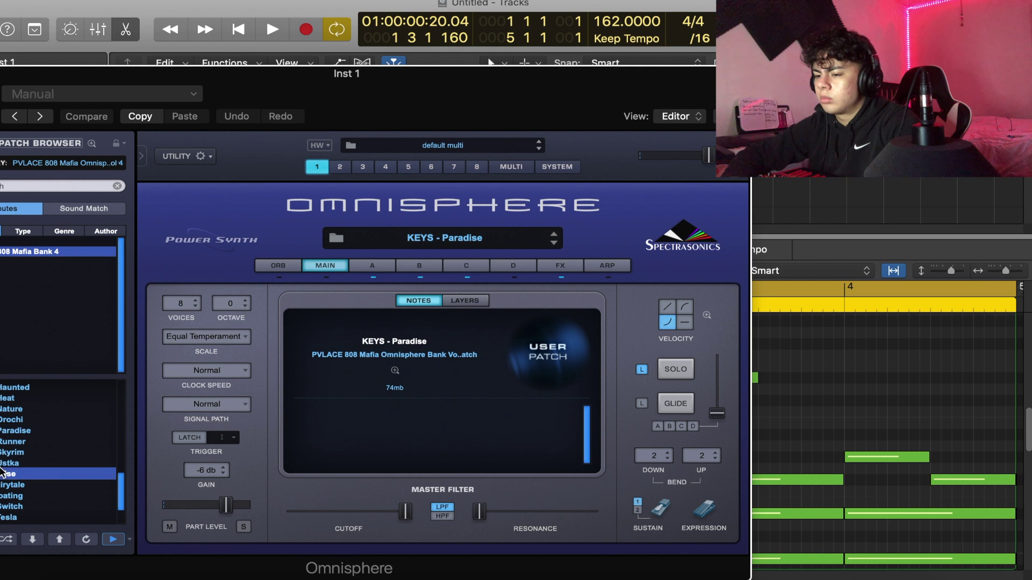
{"action": "key", "text": "space"}
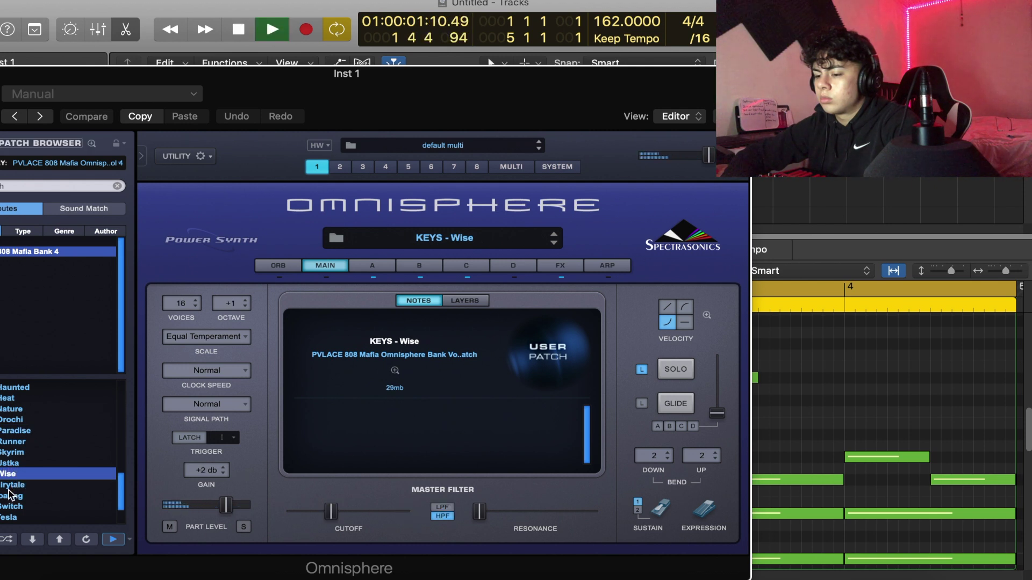
{"action": "left_click", "coordinate": [8, 452]}
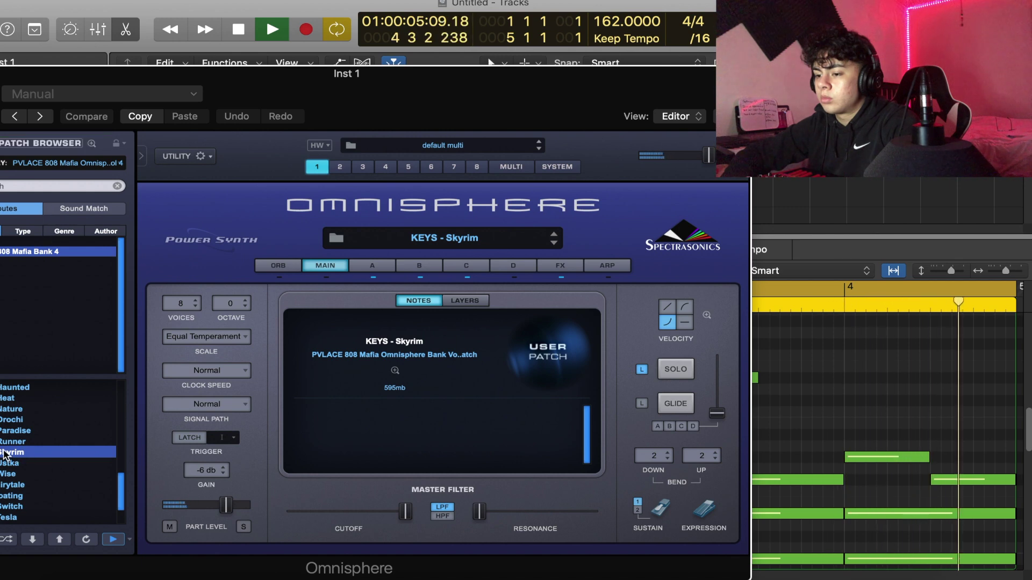
{"action": "key", "text": "super+w"}
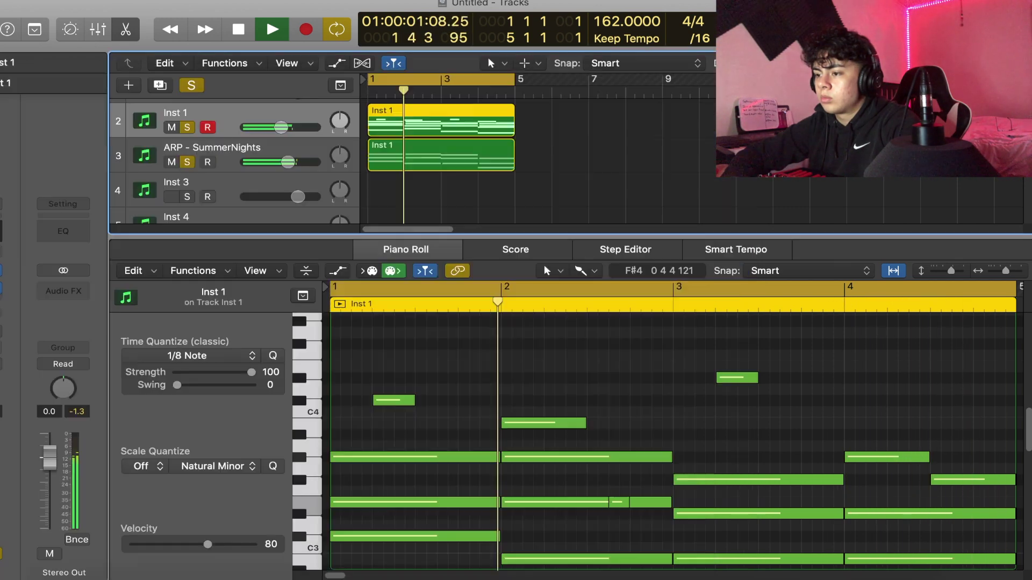
Step: Add a Channel EQ to ARP - SummerNights with the low cut raised to about 140 Hz and the high cut lowered to 11600 Hz
{"action": "left_click", "coordinate": [280, 150]}
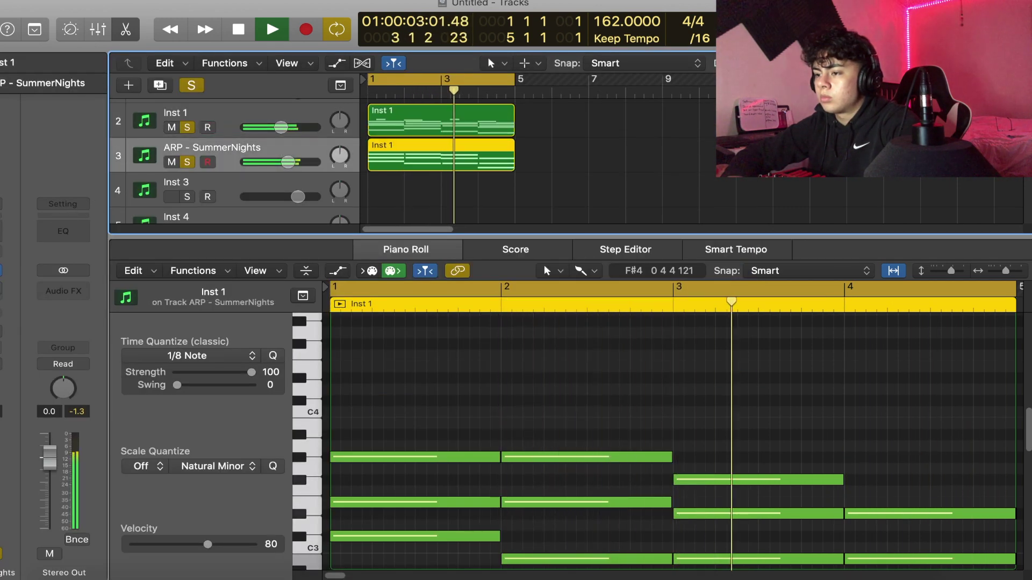
{"action": "left_click", "coordinate": [2, 230]}
{"action": "left_click", "coordinate": [12, 87]}
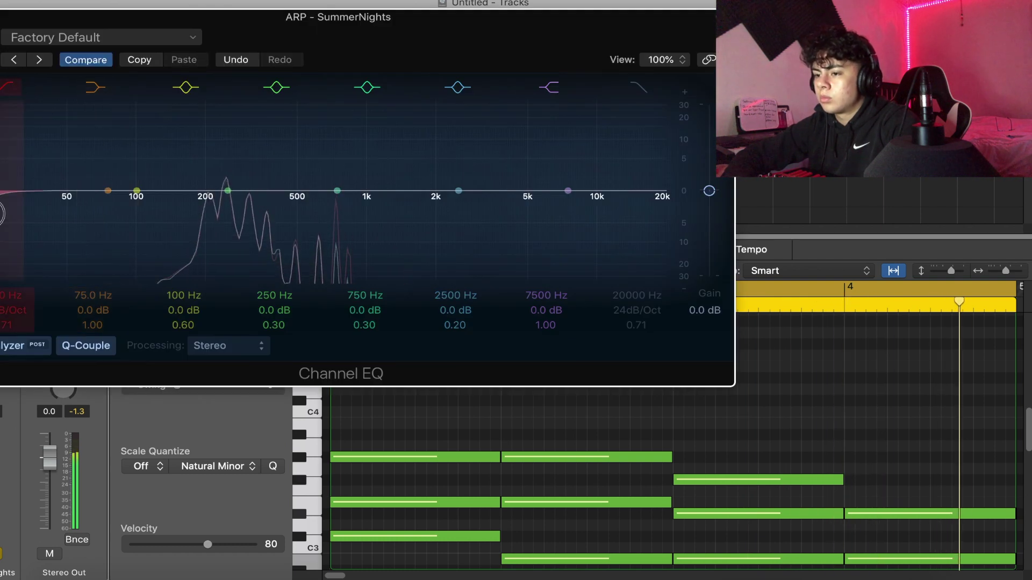
{"action": "left_click_drag", "start_coordinate": [0, 210], "coordinate": [199, 223]}
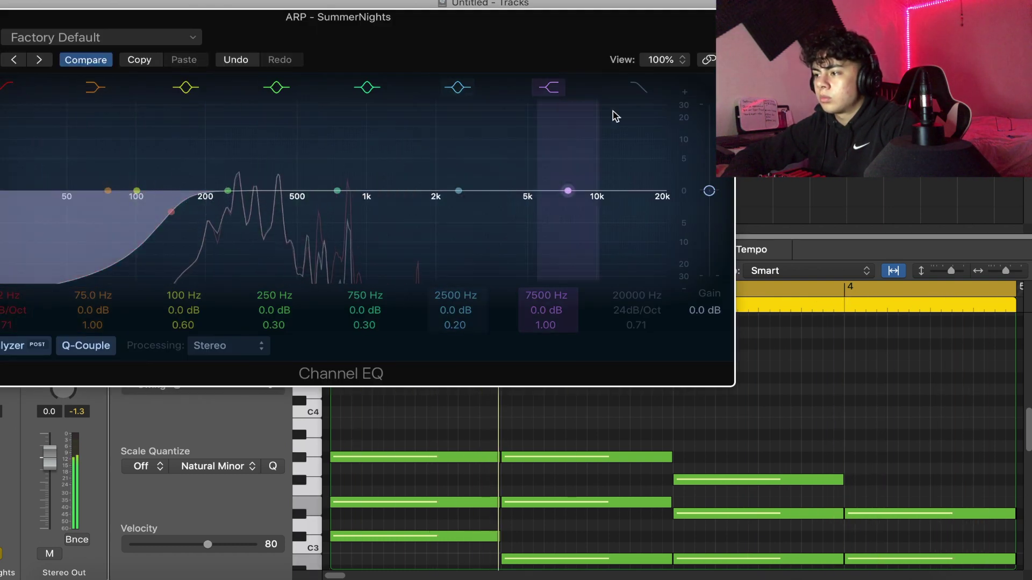
{"action": "left_click", "coordinate": [636, 91]}
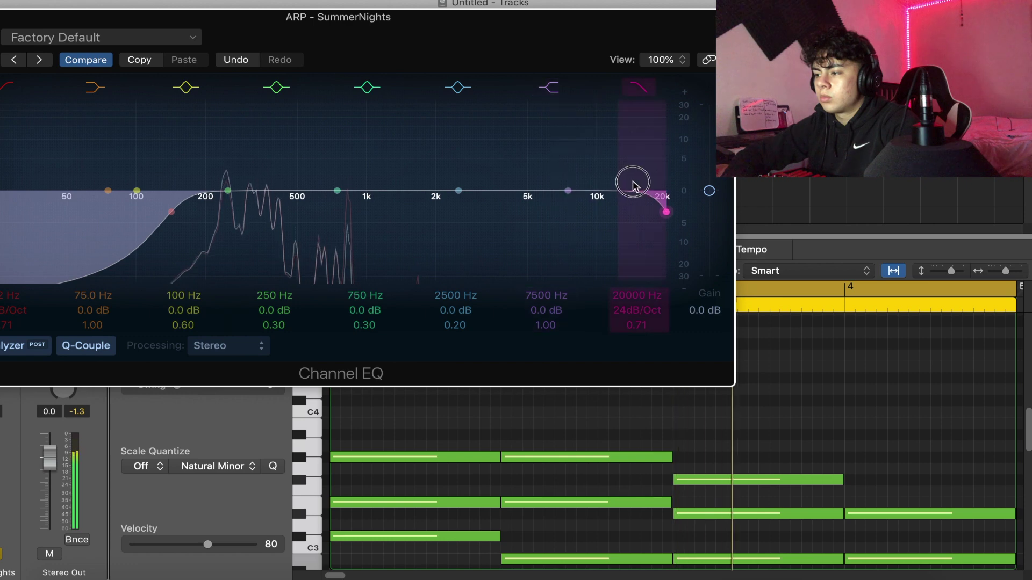
{"action": "left_click_drag", "start_coordinate": [633, 179], "coordinate": [576, 185]}
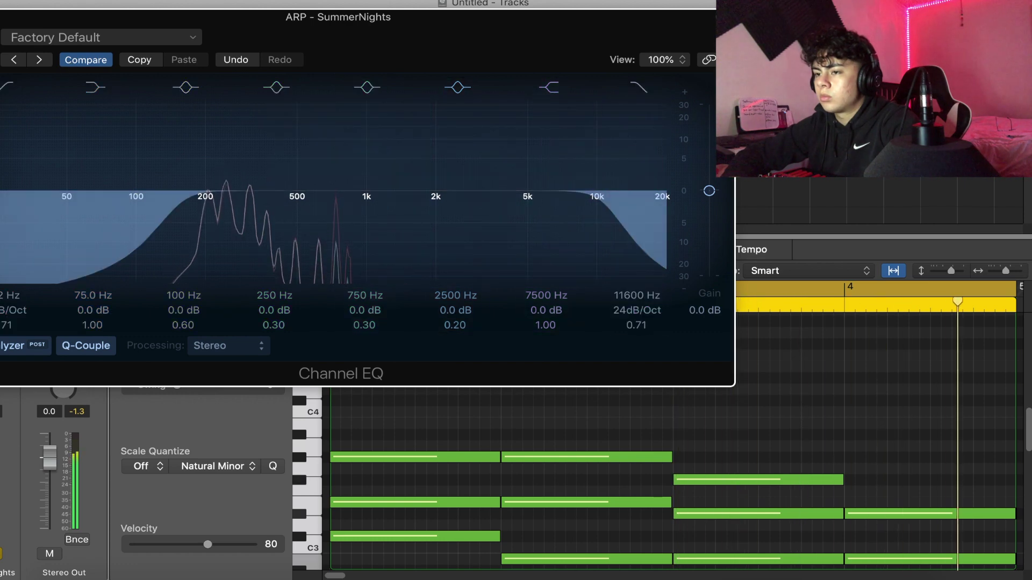
{"action": "key", "text": "super+w"}
Step: Load a mono EXS24 sampler on Inst 4, set its voice mode to mono, and choose the wolf 808 instrument
{"action": "scroll", "coordinate": [260, 181], "scroll_direction": "down", "scroll_amount": 2}
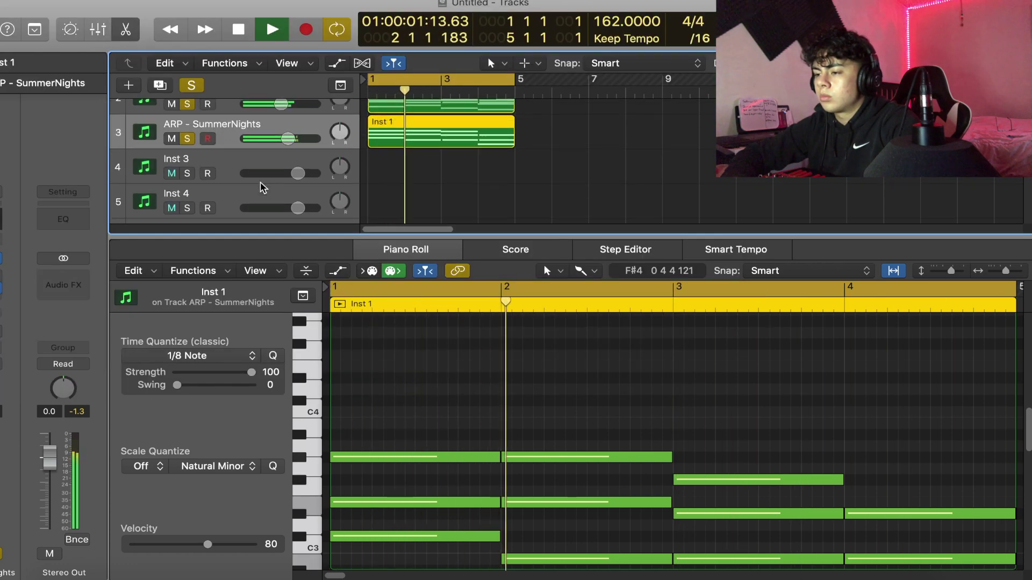
{"action": "left_click", "coordinate": [253, 196]}
{"action": "left_click", "coordinate": [63, 261]}
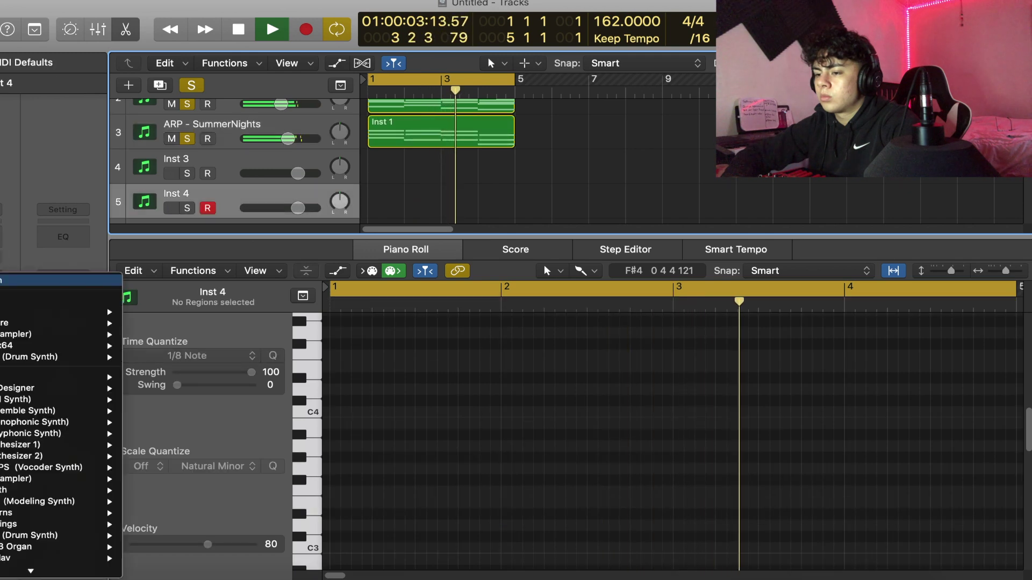
{"action": "mouse_move", "coordinate": [20, 337]}
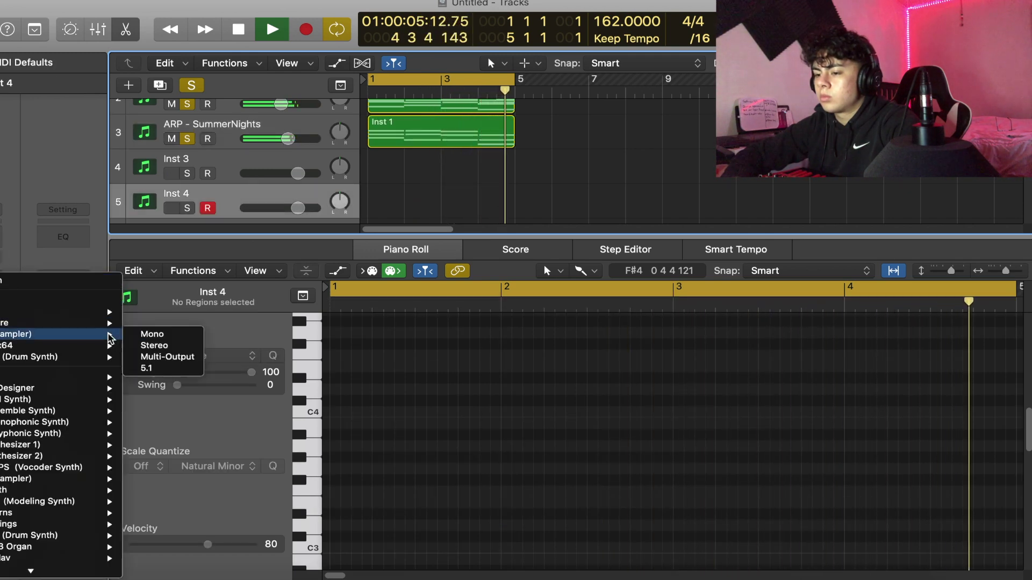
{"action": "left_click", "coordinate": [152, 336]}
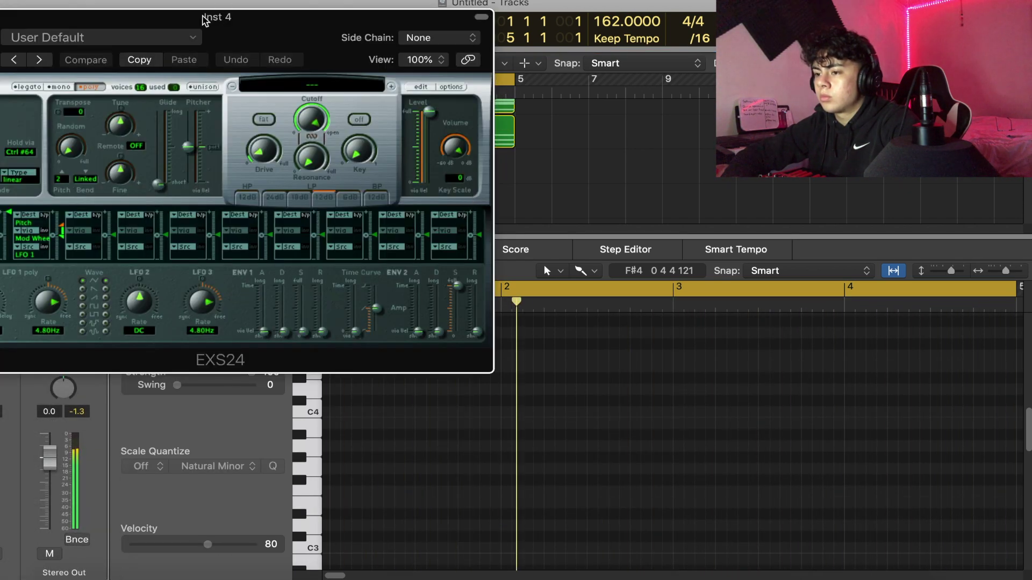
{"action": "left_click", "coordinate": [59, 88]}
{"action": "left_click", "coordinate": [312, 85]}
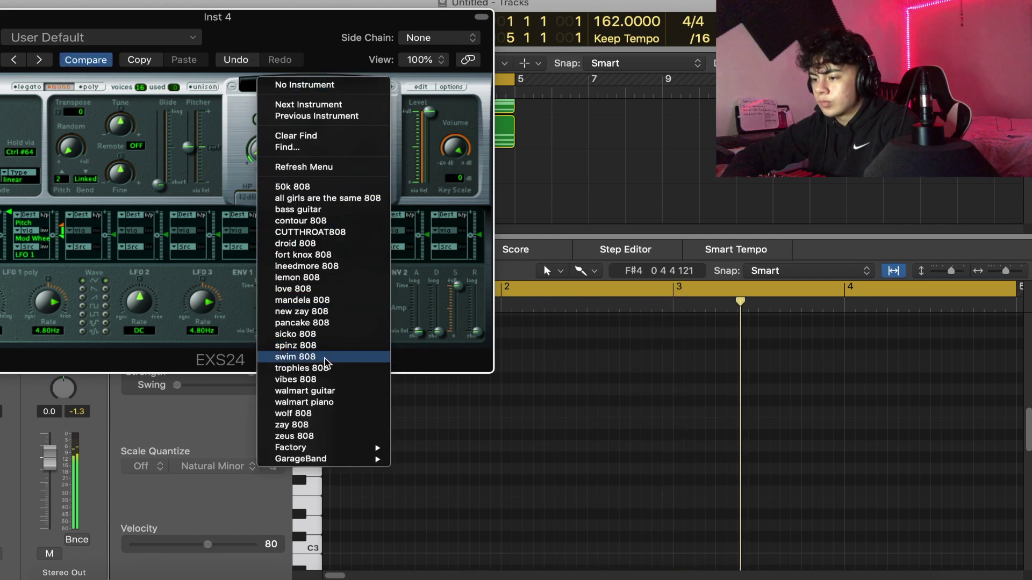
{"action": "left_click", "coordinate": [296, 413]}
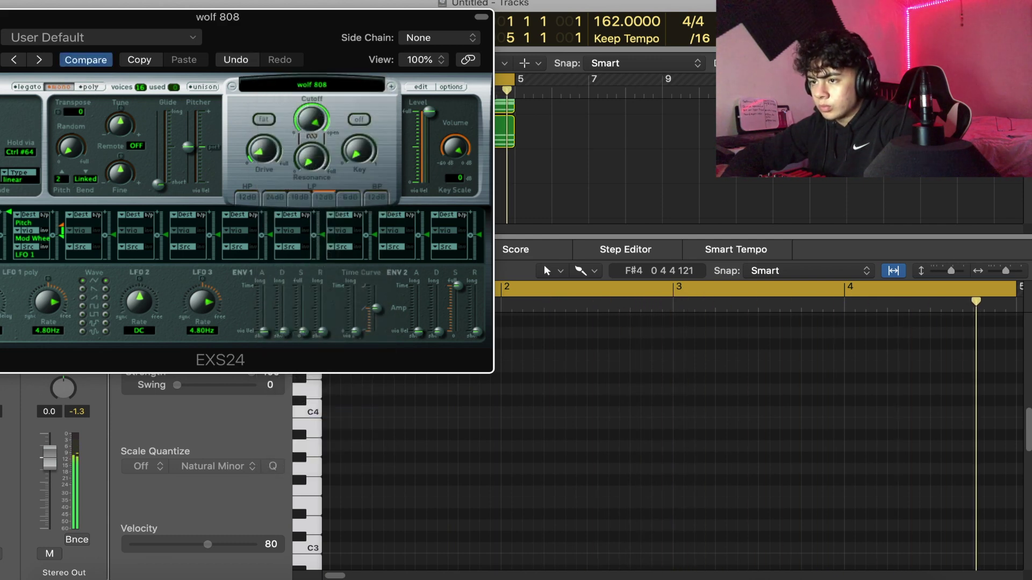
{"action": "key", "text": "super+w"}
Step: Enlarge the tracks area, stop playback, and clear the solo on all tracks
{"action": "left_click_drag", "start_coordinate": [338, 236], "coordinate": [336, 406]}
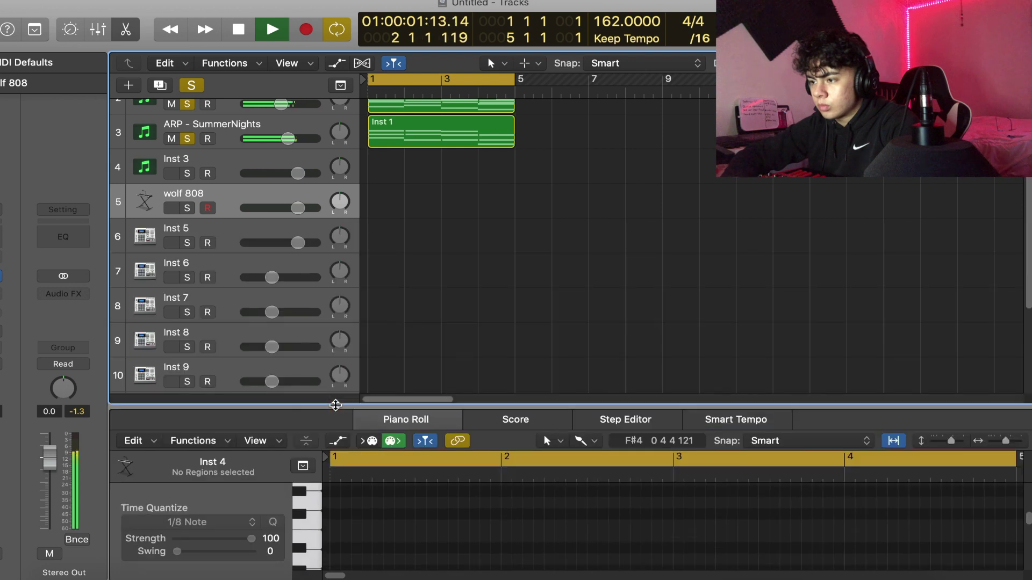
{"action": "key", "text": "space"}
{"action": "scroll", "coordinate": [303, 120], "scroll_direction": "up", "scroll_amount": 3}
{"action": "scroll", "coordinate": [304, 121], "scroll_direction": "down", "scroll_amount": 1}
{"action": "left_click", "coordinate": [191, 85]}
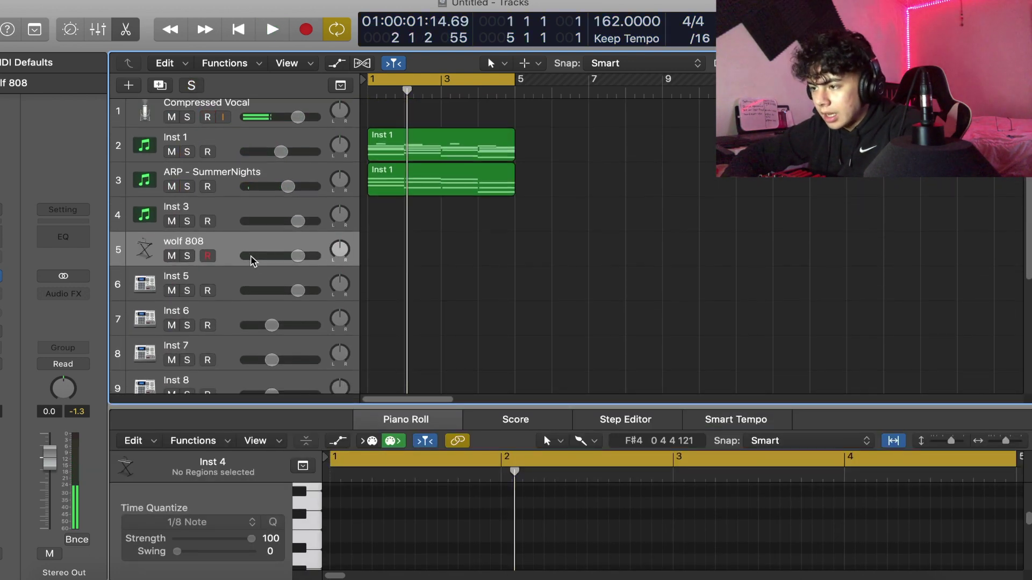
Step: Lower the volume of the wolf 808 track
{"action": "scroll", "coordinate": [253, 261], "scroll_direction": "down", "scroll_amount": 1}
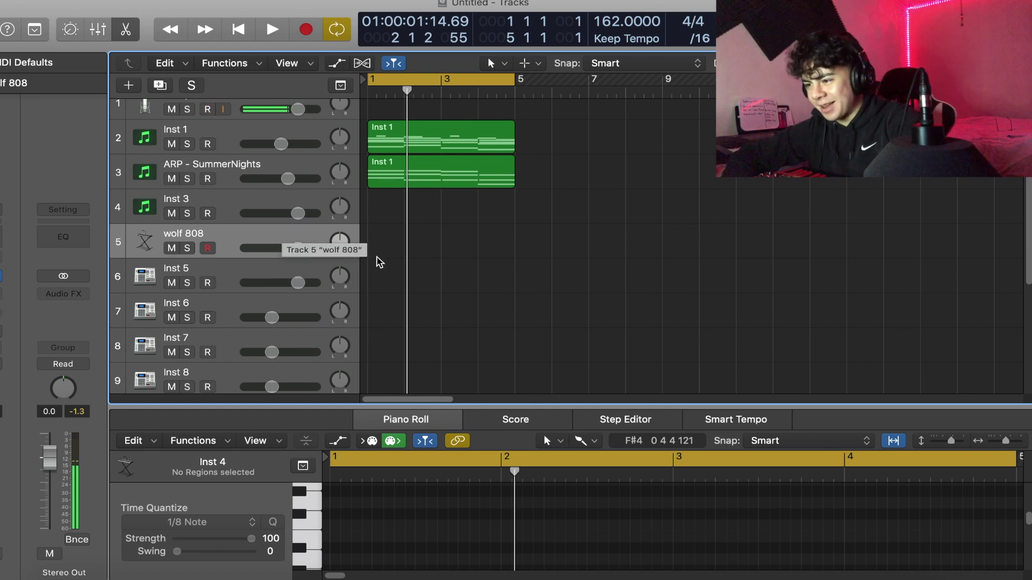
{"action": "left_click_drag", "start_coordinate": [322, 246], "coordinate": [247, 248]}
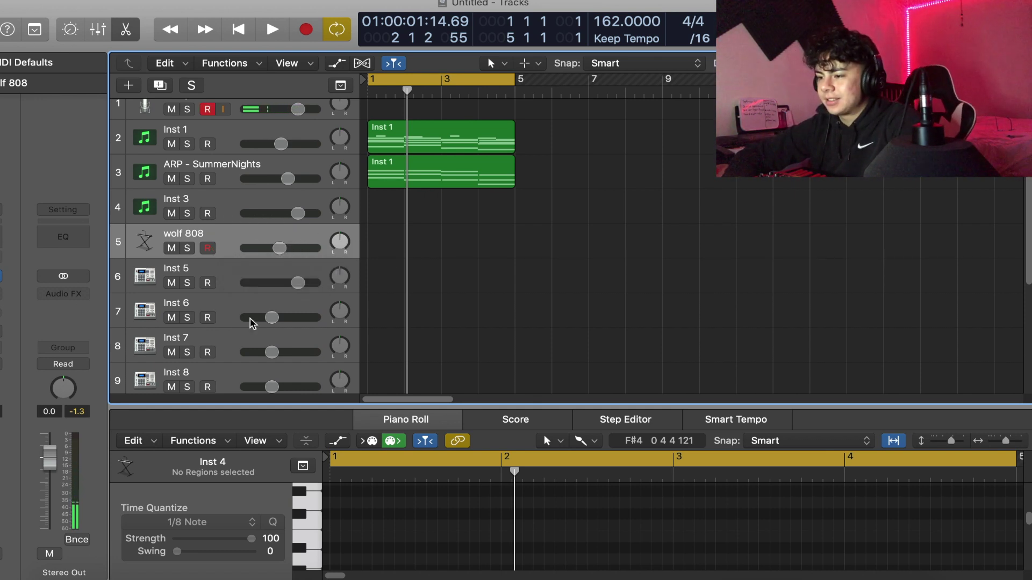
{"action": "scroll", "coordinate": [248, 320], "scroll_direction": "down", "scroll_amount": 1}
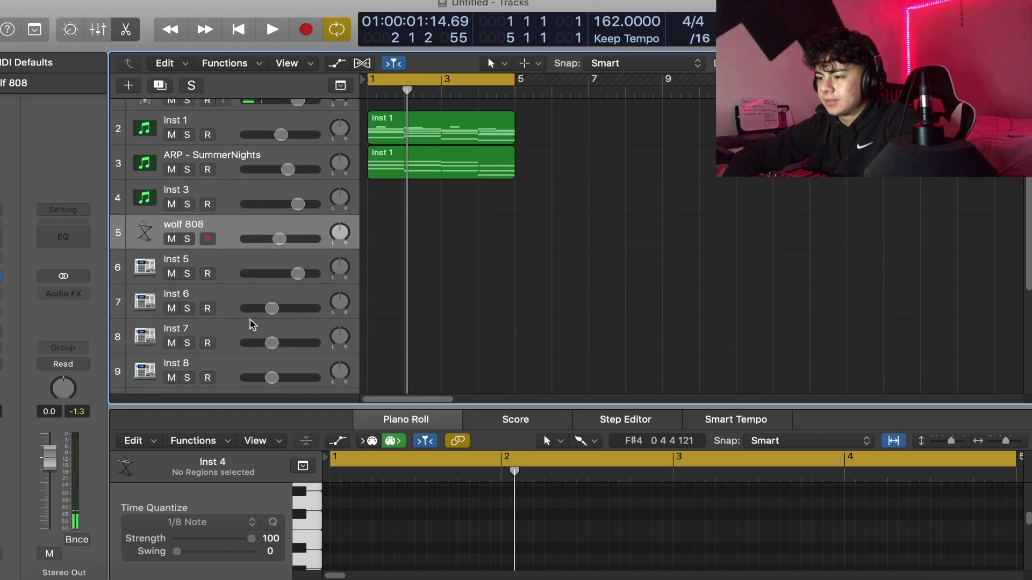
Step: Copy the lowest bass note of each of the four bars in the Inst 1 region
{"action": "left_click", "coordinate": [450, 168]}
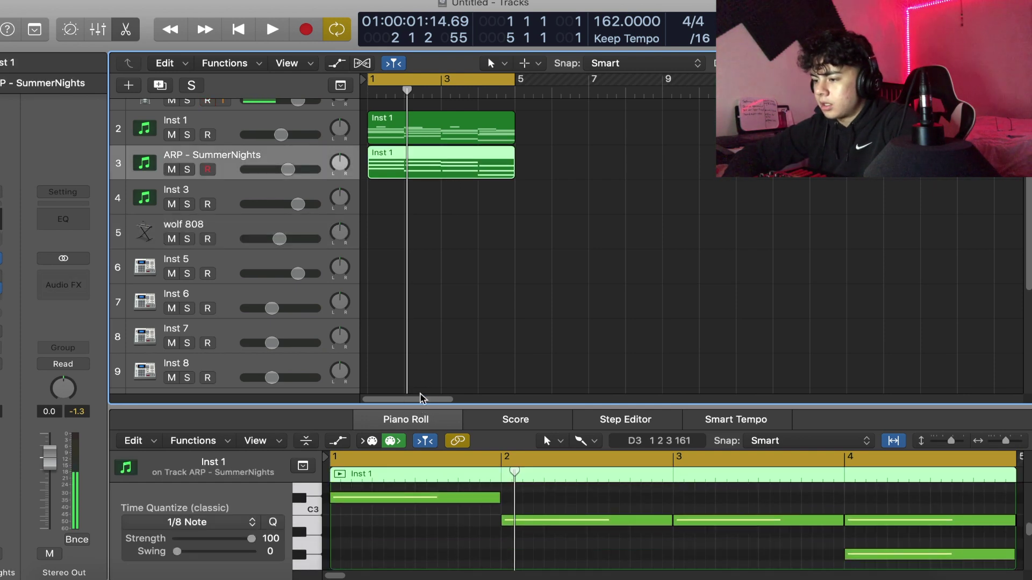
{"action": "left_click", "coordinate": [422, 129]}
{"action": "left_click_drag", "start_coordinate": [407, 407], "coordinate": [409, 164]}
{"action": "left_click", "coordinate": [436, 393]}
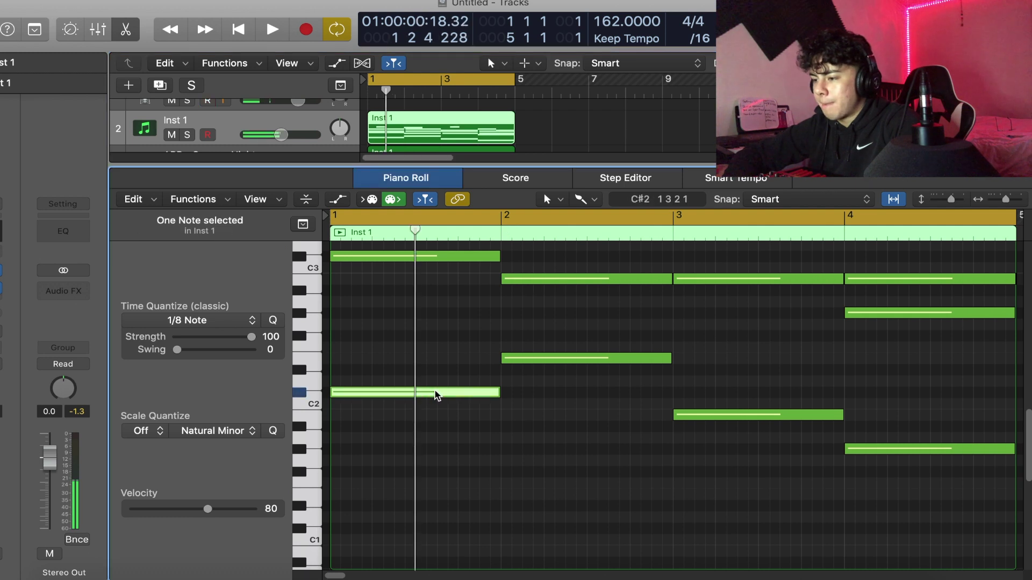
{"action": "left_click", "coordinate": [534, 359], "text": "shift"}
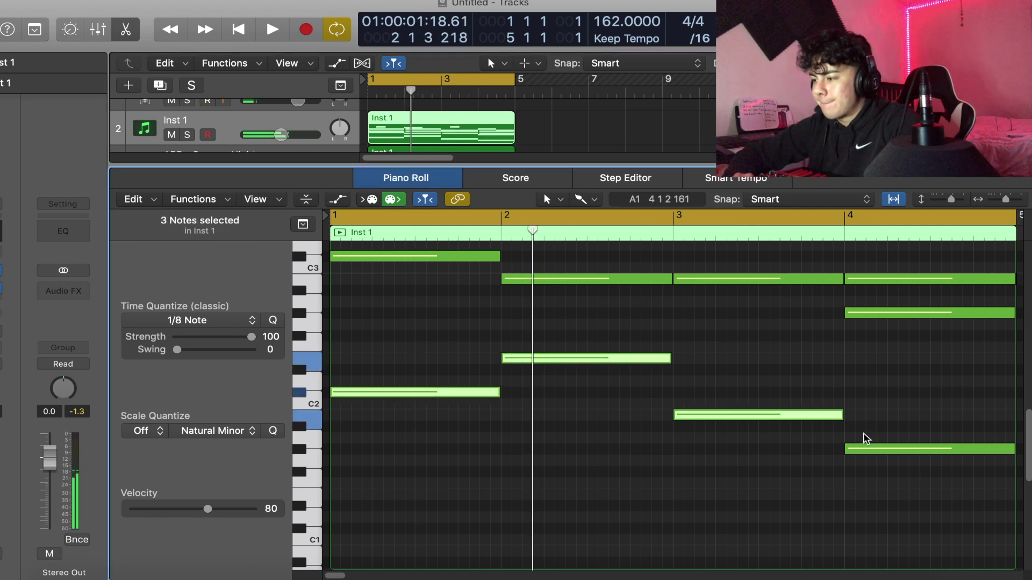
{"action": "left_click", "coordinate": [866, 449], "text": "shift"}
{"action": "right_click", "coordinate": [480, 403]}
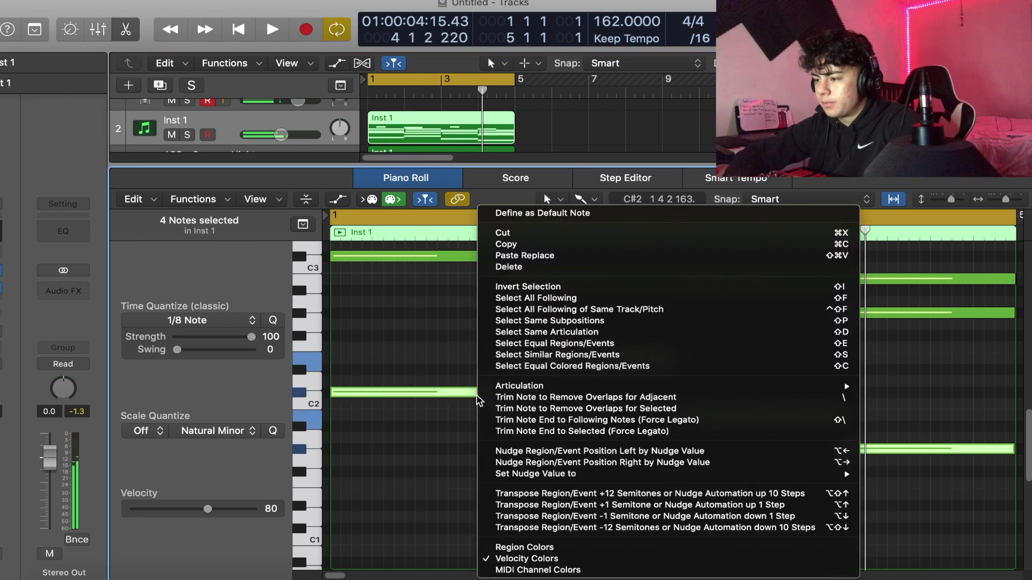
{"action": "left_click", "coordinate": [513, 243]}
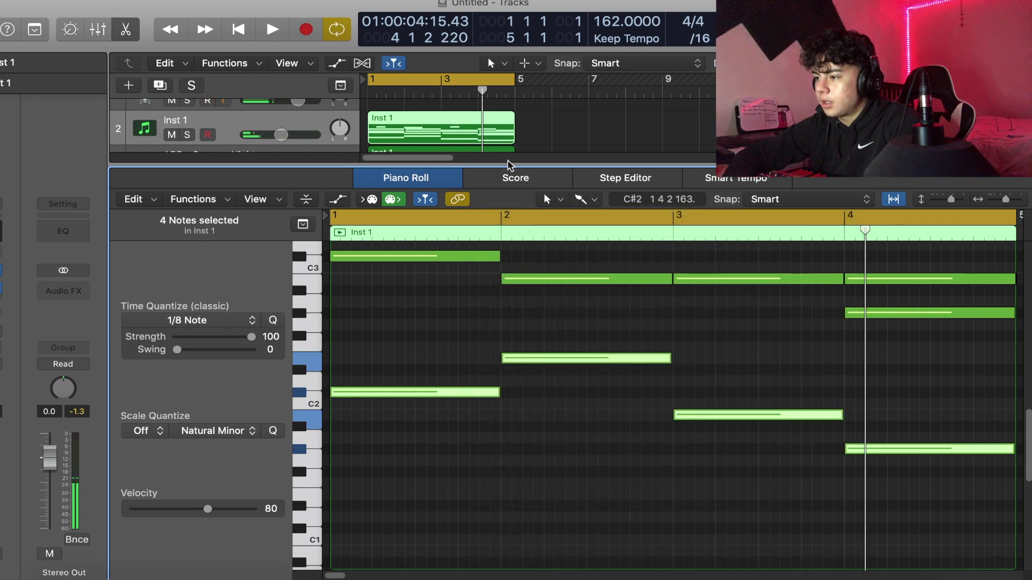
Step: Create an empty MIDI region at bar 1 on the wolf 808 track and extend it to four bars
{"action": "left_click_drag", "start_coordinate": [508, 165], "coordinate": [466, 441]}
{"action": "left_click", "coordinate": [303, 228]}
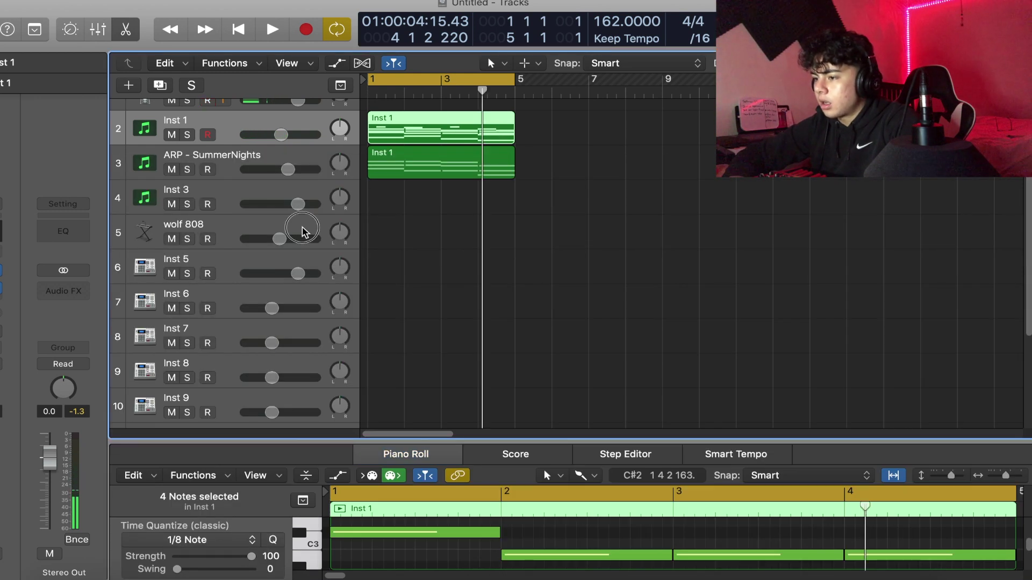
{"action": "right_click", "coordinate": [376, 232]}
{"action": "left_click", "coordinate": [416, 243]}
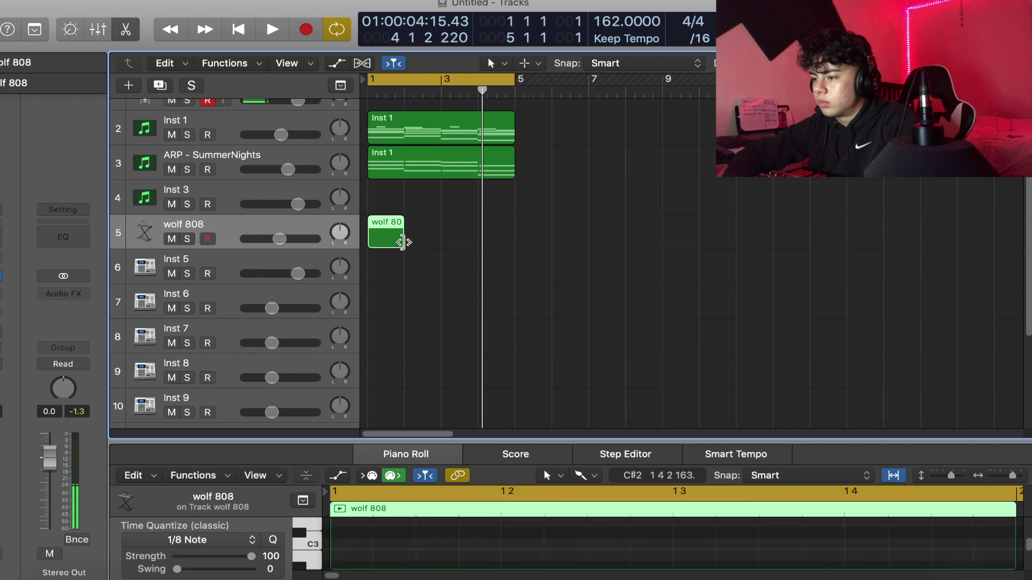
{"action": "left_click_drag", "start_coordinate": [403, 240], "coordinate": [514, 243]}
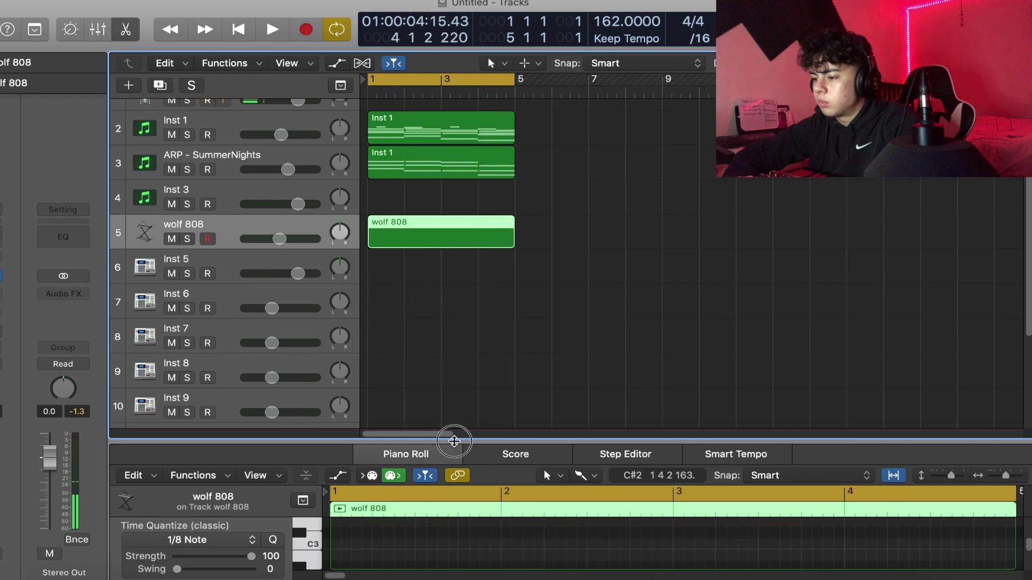
Step: Paste the copied bass notes at their original position in the wolf 808 region and transpose them up 12 semitones
{"action": "left_click_drag", "start_coordinate": [454, 437], "coordinate": [452, 245]}
{"action": "right_click", "coordinate": [461, 415]}
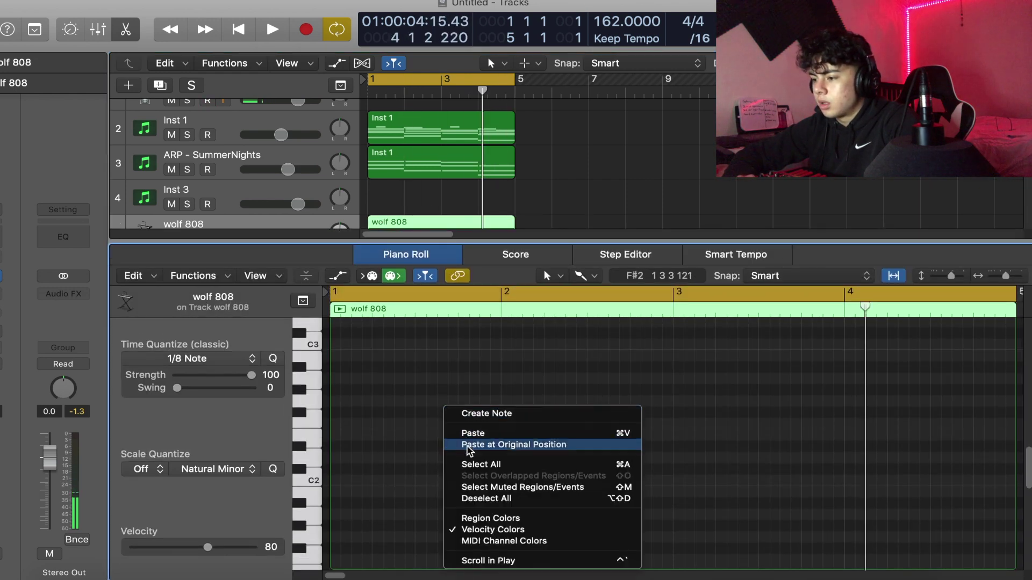
{"action": "left_click", "coordinate": [467, 445]}
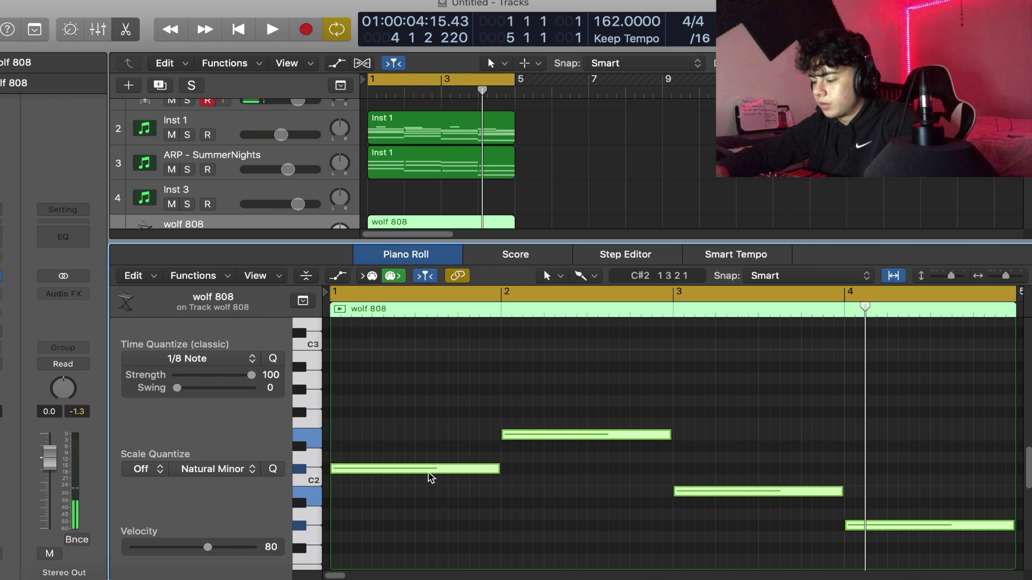
{"action": "key", "text": "alt+shift+Up"}
{"action": "scroll", "coordinate": [500, 420], "scroll_direction": "up", "scroll_amount": 5}
{"action": "left_click", "coordinate": [501, 465]}
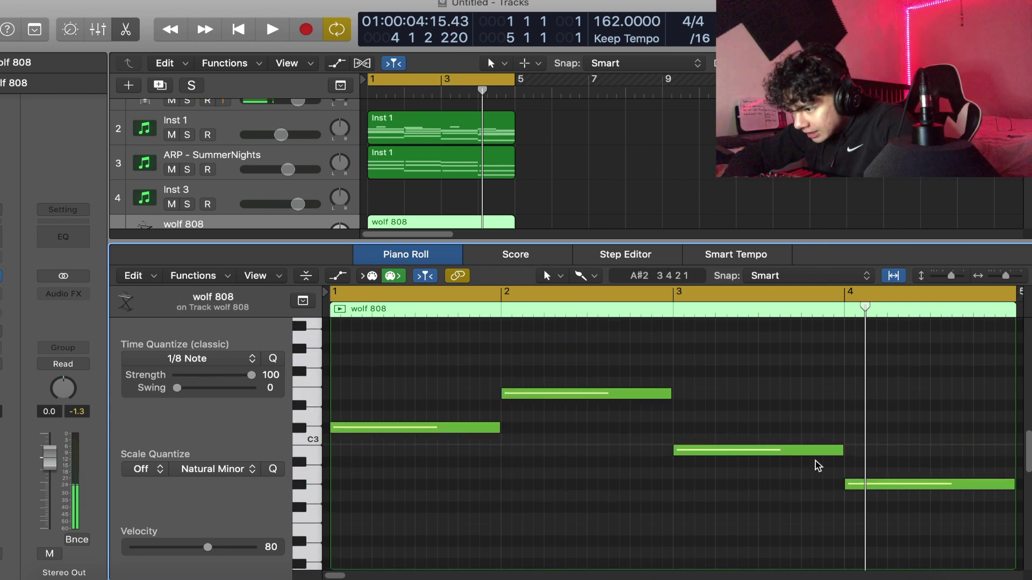
{"action": "left_click", "coordinate": [303, 489]}
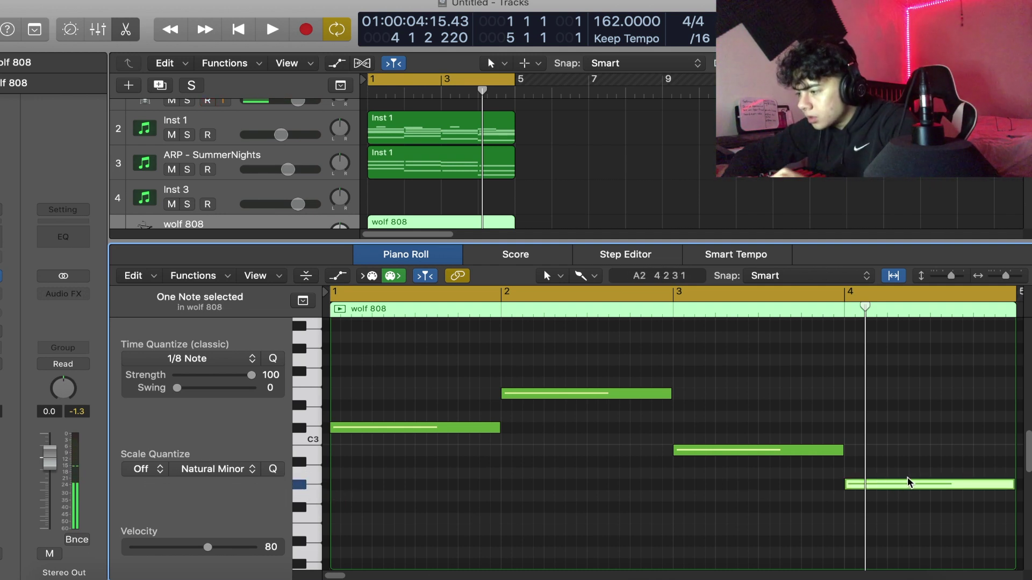
Step: Transpose the selected bar 4 note up one octave and assign the Scissors tool as the piano roll's secondary tool
{"action": "key", "text": "shift+alt+Up"}
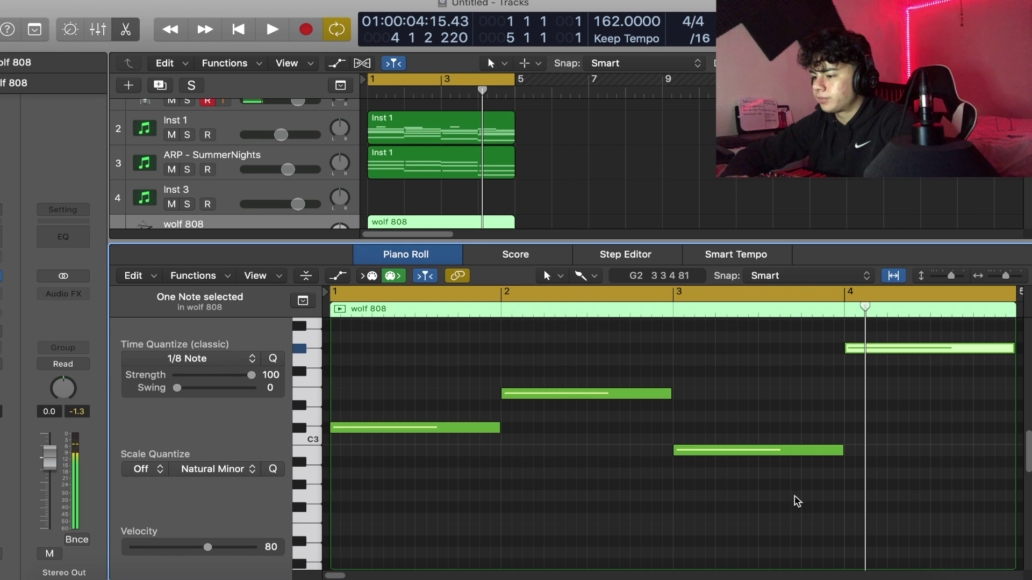
{"action": "left_click", "coordinate": [796, 498]}
{"action": "scroll", "coordinate": [795, 498], "scroll_direction": "up", "scroll_amount": 3}
{"action": "left_click", "coordinate": [586, 275]}
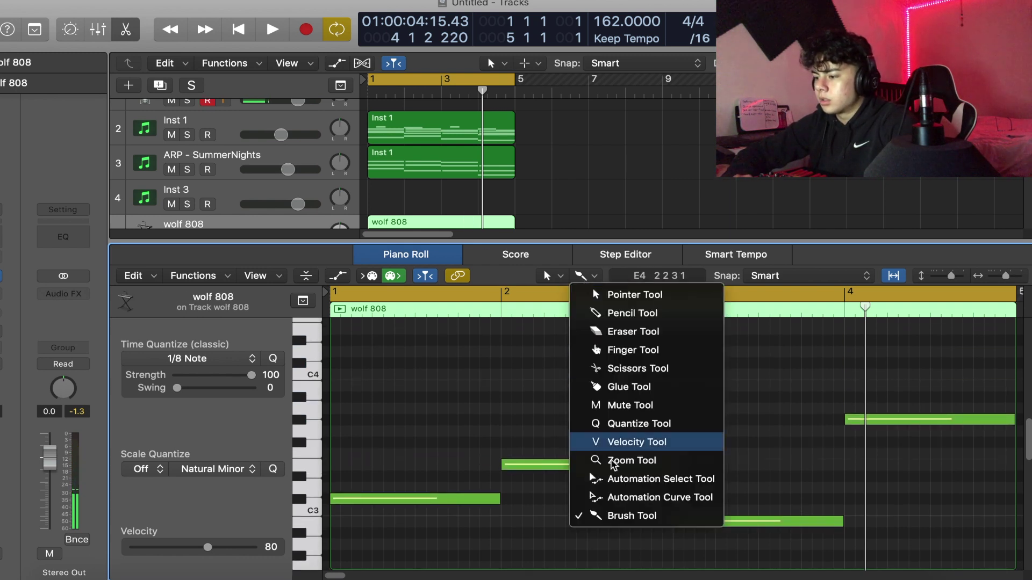
{"action": "left_click", "coordinate": [619, 376]}
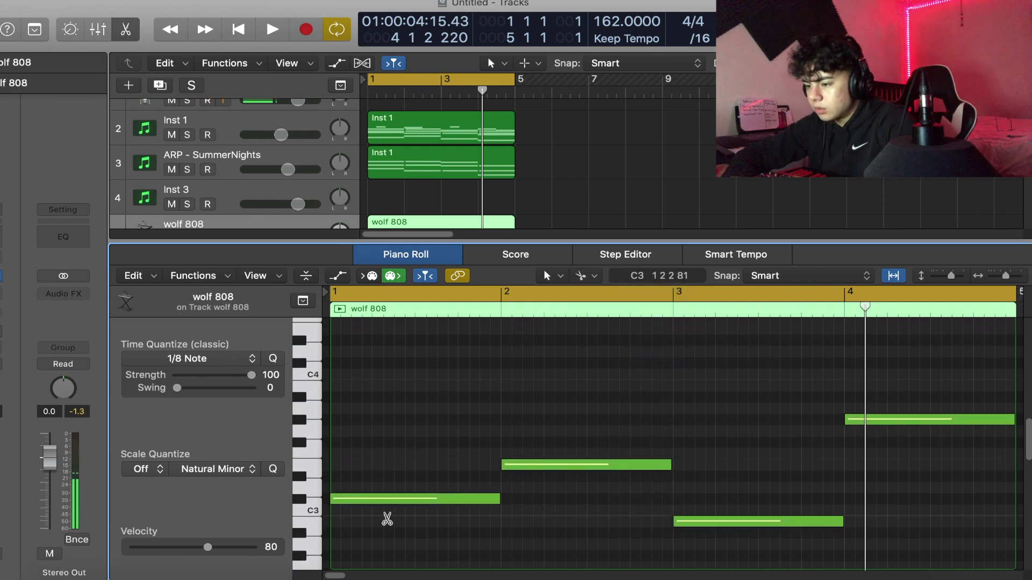
Step: Set the velocity of all four wolf 808 notes to 127
{"action": "key", "text": "super+a"}
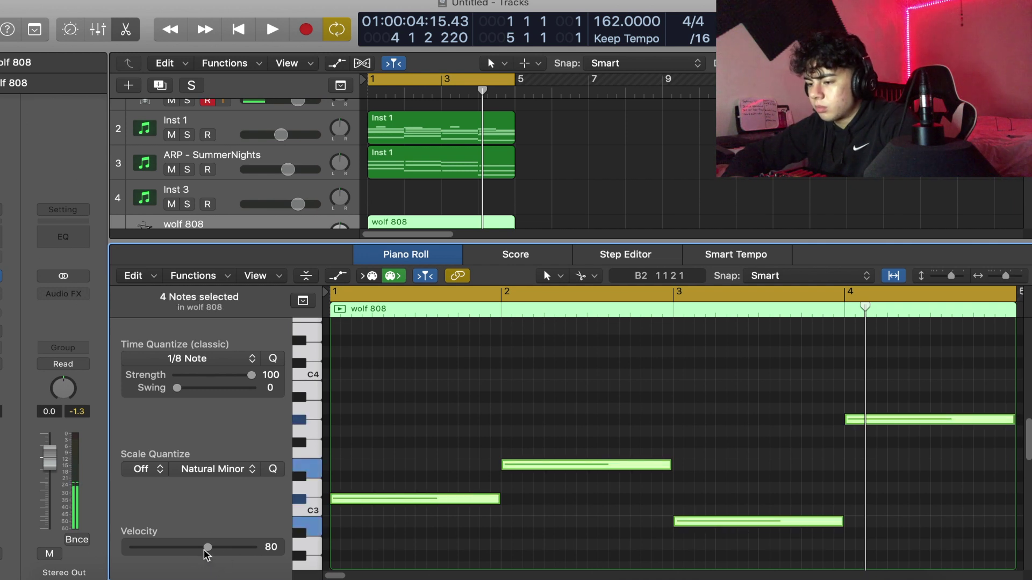
{"action": "left_click_drag", "start_coordinate": [206, 550], "coordinate": [253, 550]}
{"action": "left_click", "coordinate": [439, 560]}
Step: Play the loop to find the cut point and split the bar 1 note at 1 4 1
{"action": "key", "text": "space"}
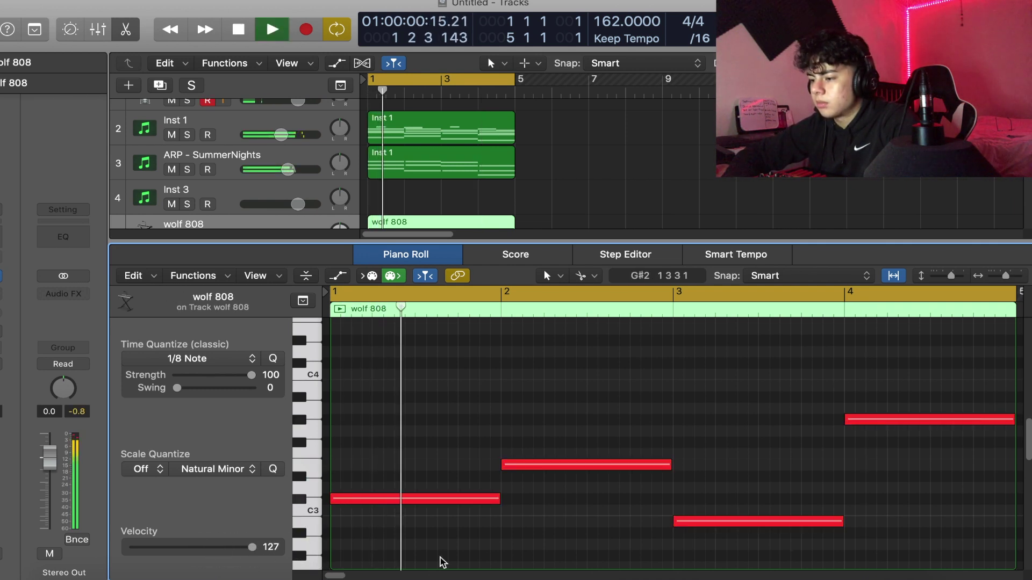
{"action": "scroll", "coordinate": [442, 561], "scroll_direction": "down", "scroll_amount": 2}
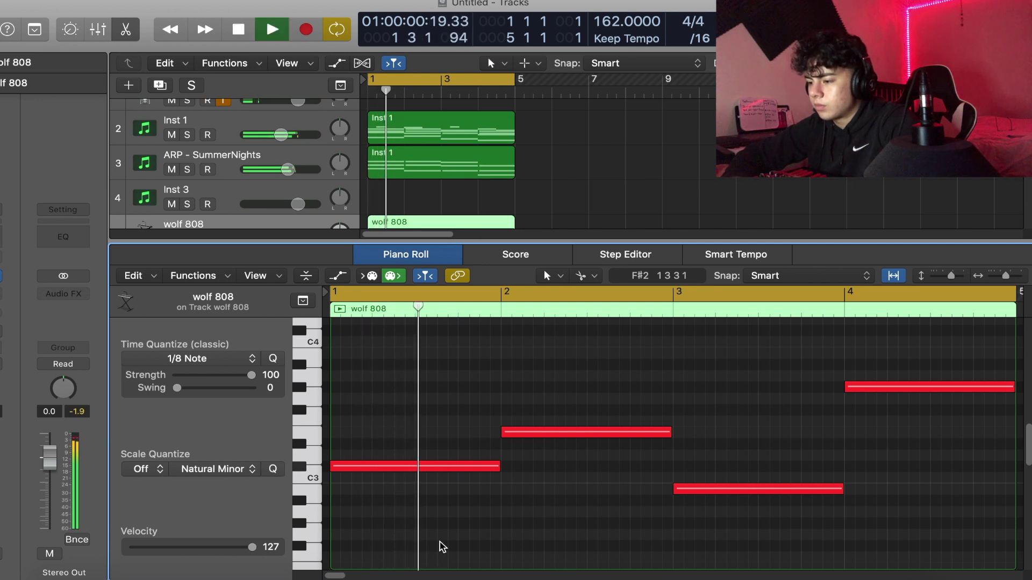
{"action": "key", "text": "space"}
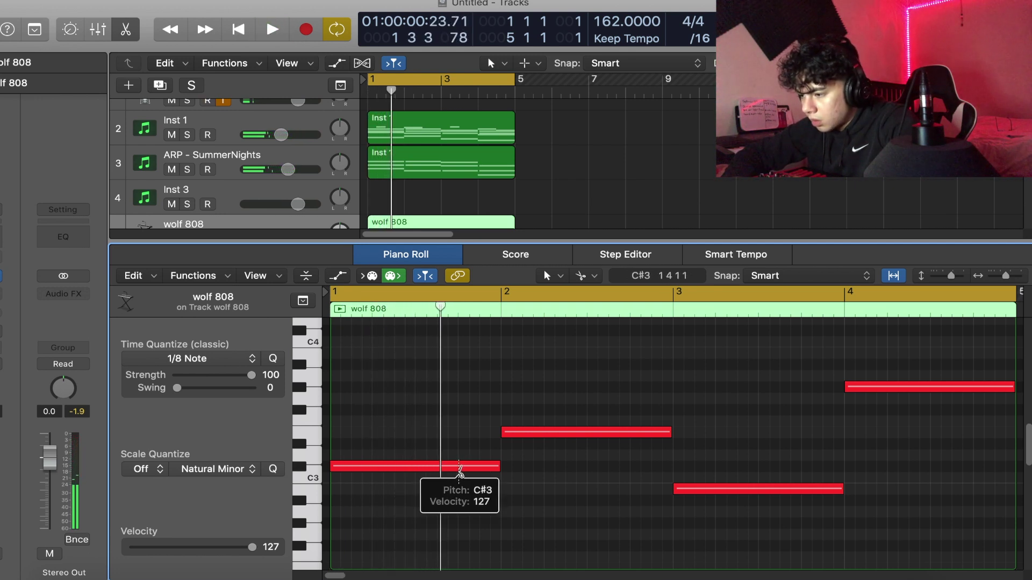
{"action": "left_click", "coordinate": [458, 467], "text": "super"}
Step: Trim the start of the bar 2 note to about 2 2 1 and extend the second bar 1 note to meet it
{"action": "key", "text": "space"}
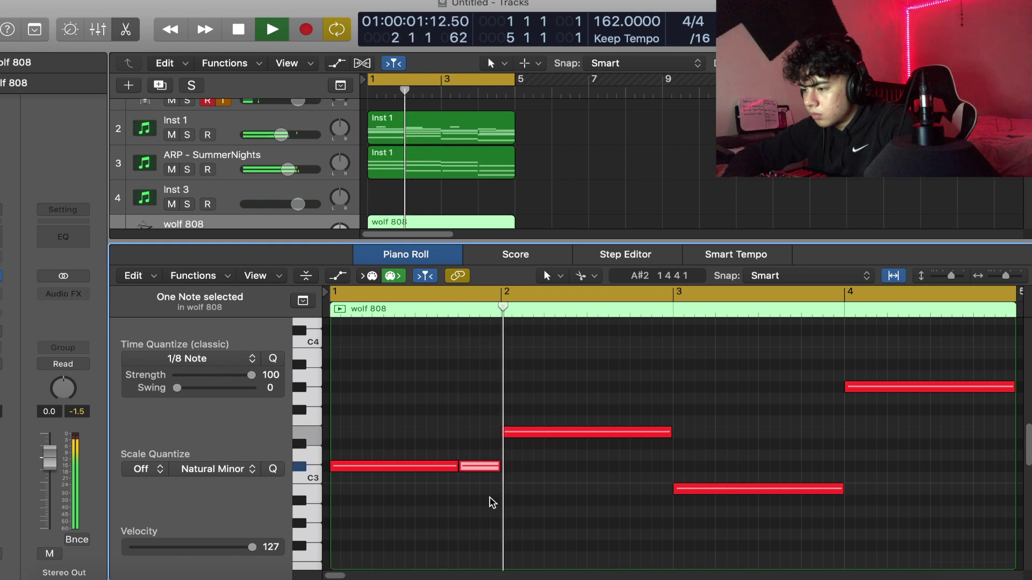
{"action": "key", "text": "space"}
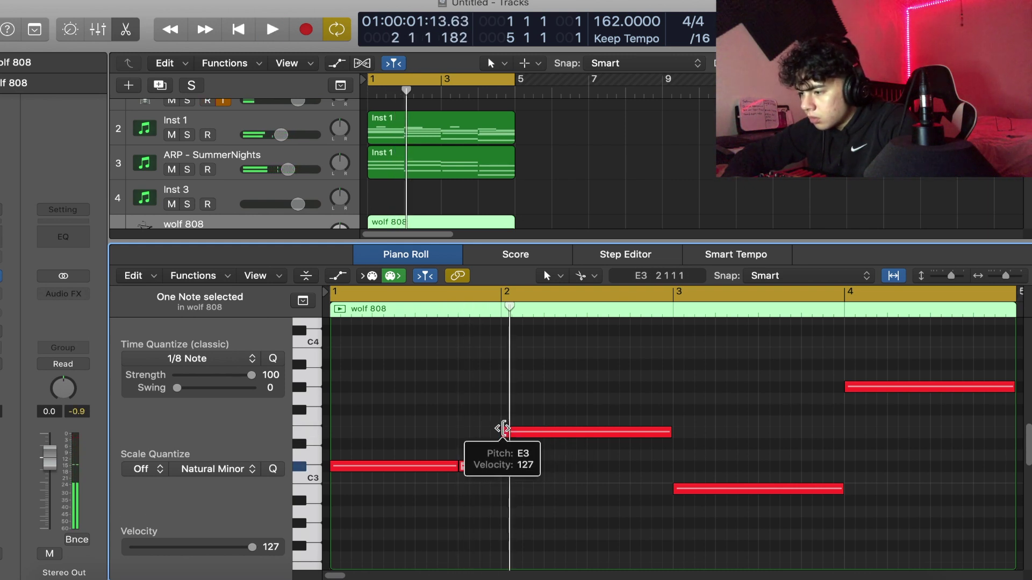
{"action": "left_click_drag", "start_coordinate": [504, 428], "coordinate": [545, 437]}
{"action": "key", "text": "space"}
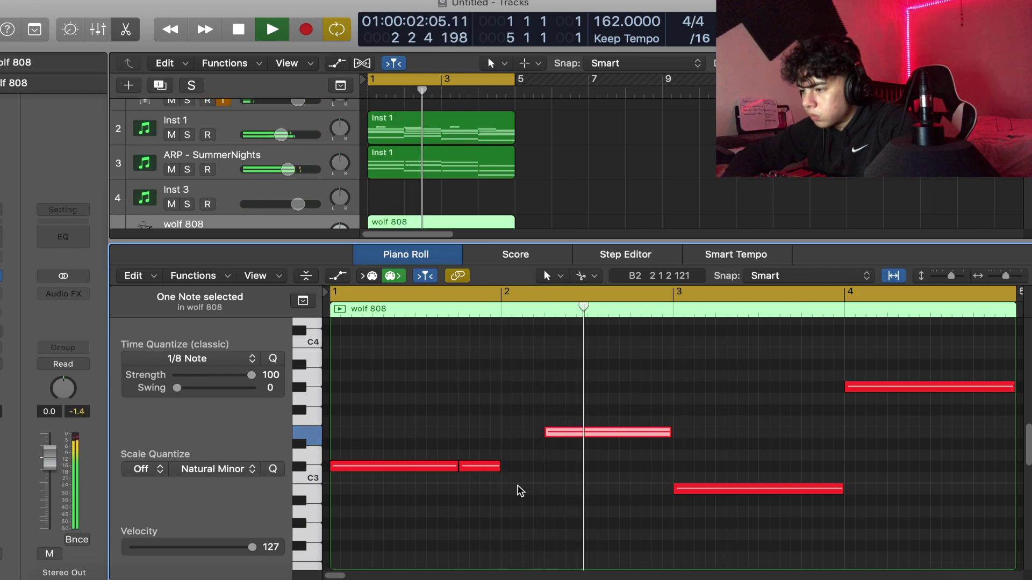
{"action": "key", "text": "space"}
{"action": "left_click_drag", "start_coordinate": [500, 469], "coordinate": [544, 478]}
Step: Play the loop and split the shortened bar 2 note in half at 2 3 3
{"action": "key", "text": "space"}
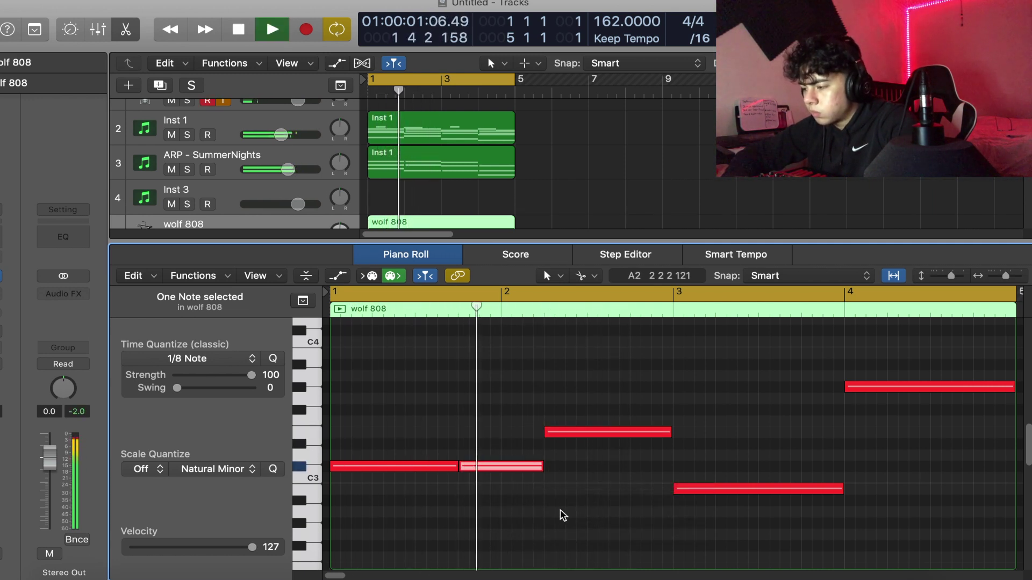
{"action": "key", "text": "space"}
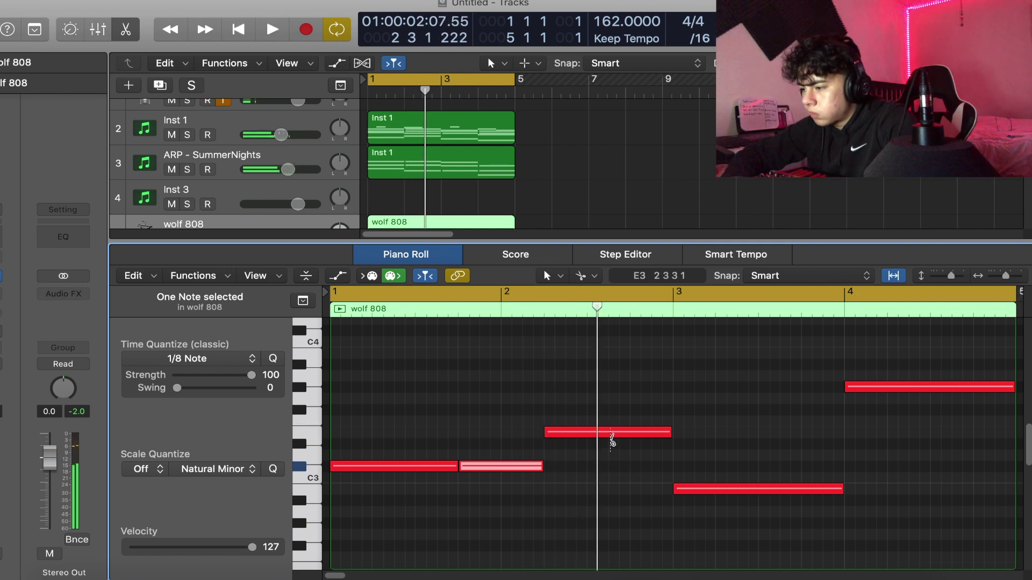
{"action": "left_click", "coordinate": [610, 433], "text": "super"}
Step: Try splitting the bar 3 note midway through its second beat, listen to it, and undo the split
{"action": "key", "text": "space"}
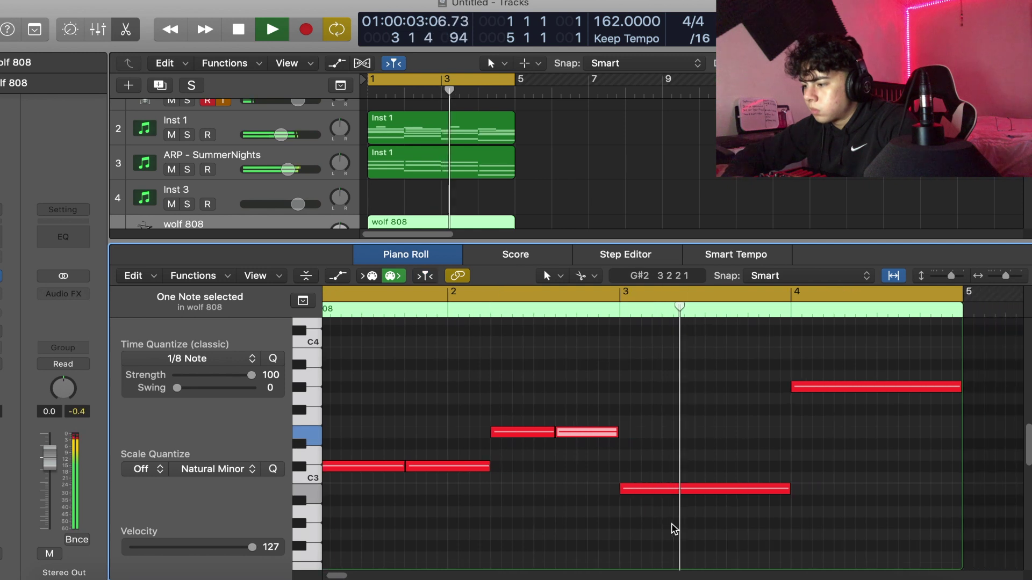
{"action": "key", "text": "space"}
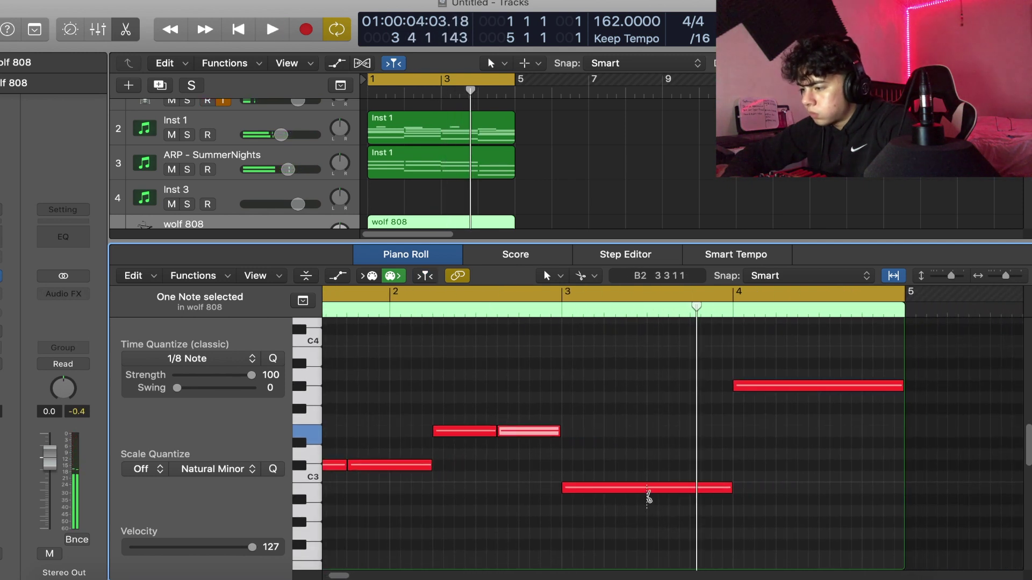
{"action": "left_click", "coordinate": [626, 488], "text": "super"}
{"action": "key", "text": "space"}
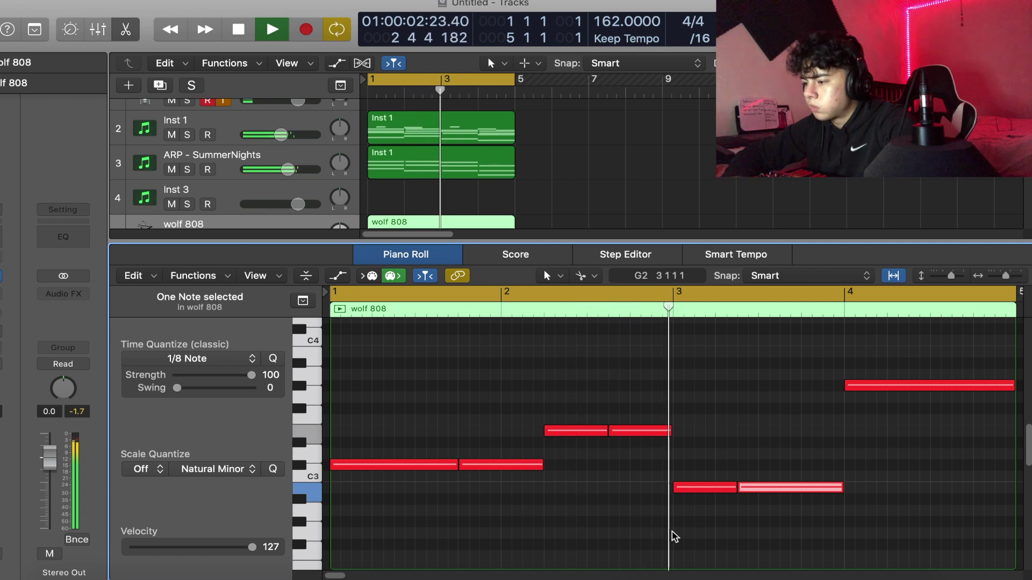
{"action": "key", "text": "space"}
{"action": "key", "text": "super+z"}
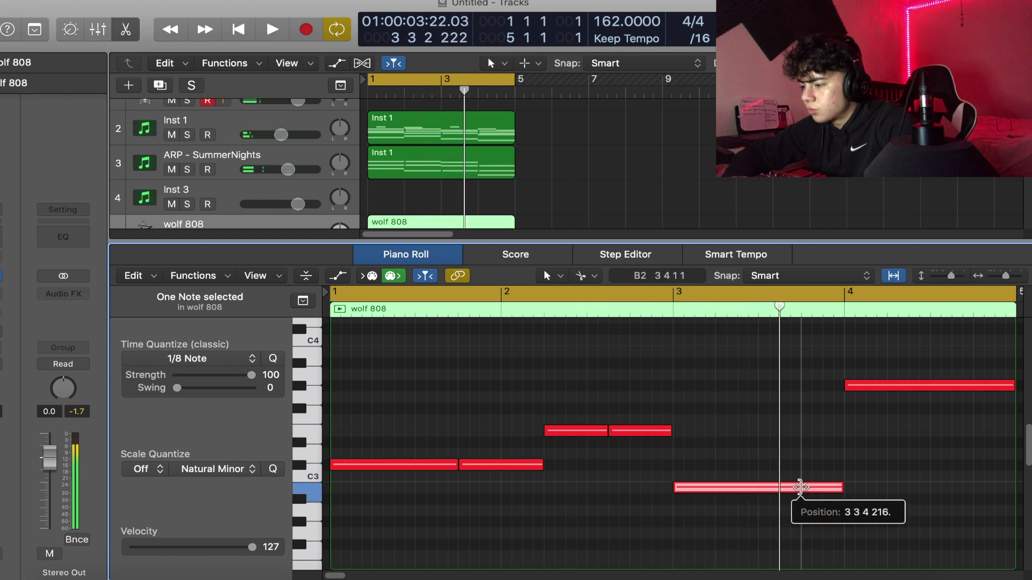
Step: Split the bar 3 note at about 3 4 1 and play the loop to check the rhythm
{"action": "left_click", "coordinate": [799, 488]}
{"action": "key", "text": "space"}
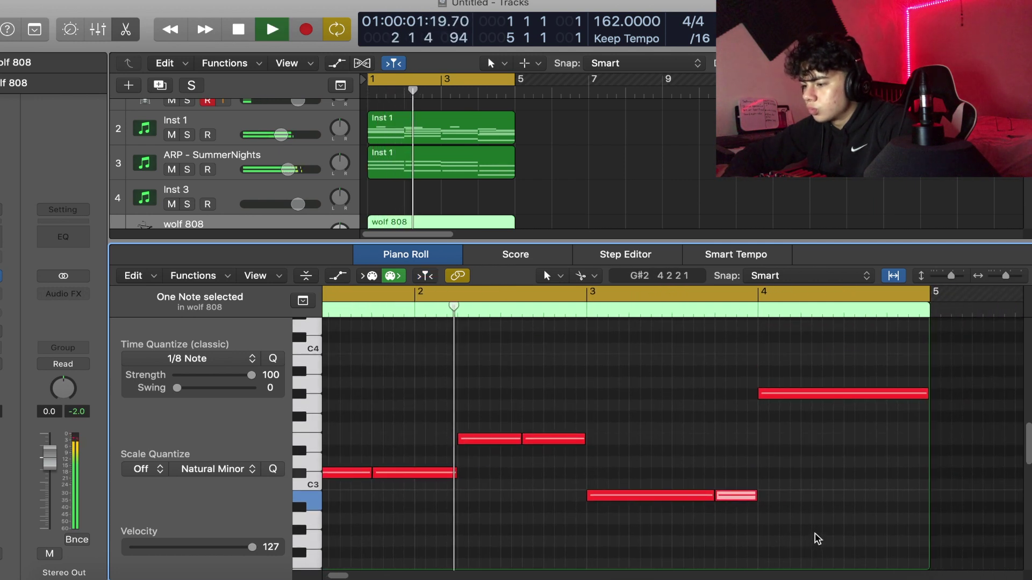
{"action": "scroll", "coordinate": [818, 539], "scroll_direction": "up", "scroll_amount": 1}
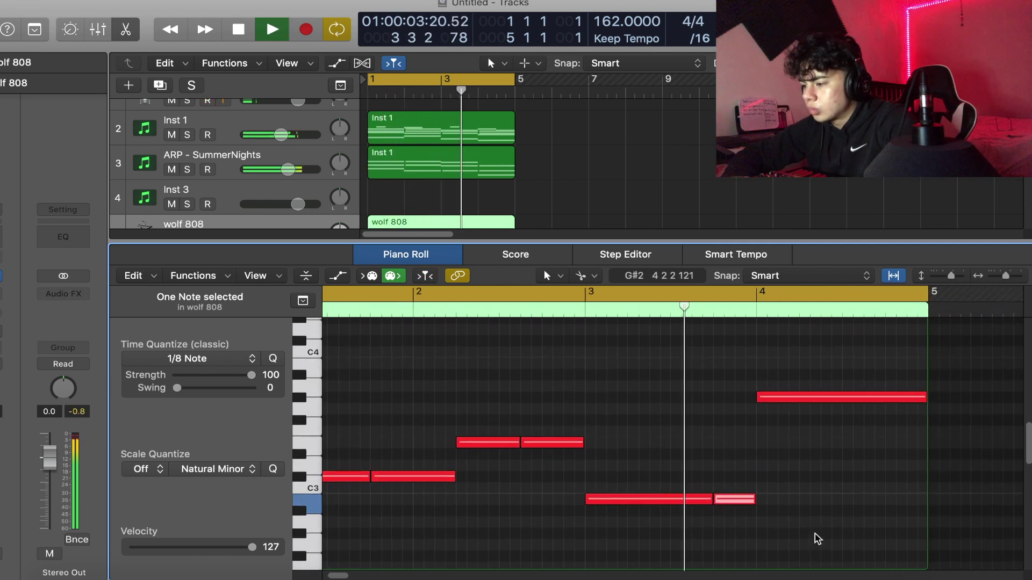
Step: Trim the start of the bar 4 note to about 4 2 1 and split the remainder in half at 4 3 3
{"action": "key", "text": "space"}
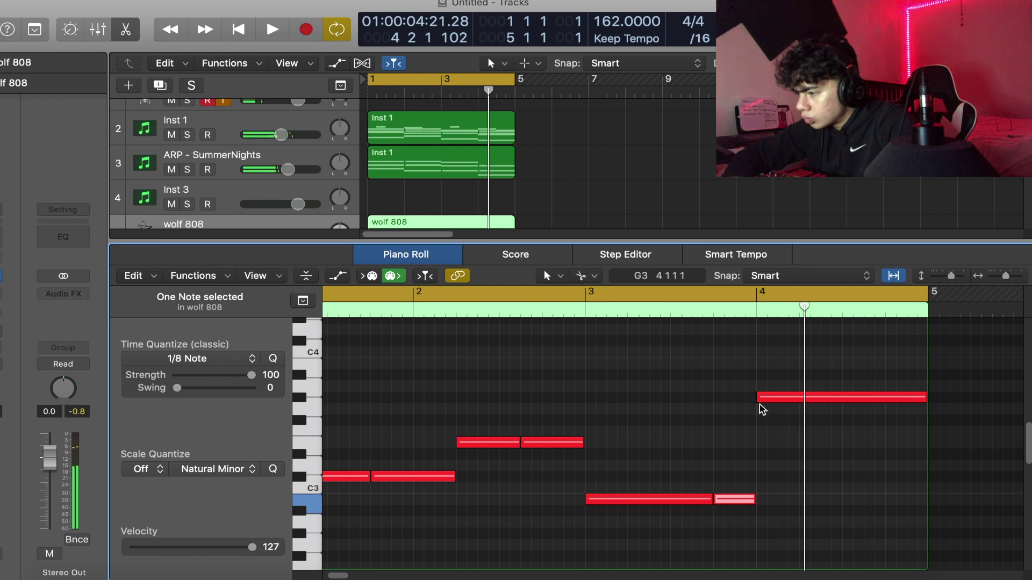
{"action": "left_click_drag", "start_coordinate": [760, 404], "coordinate": [802, 406]}
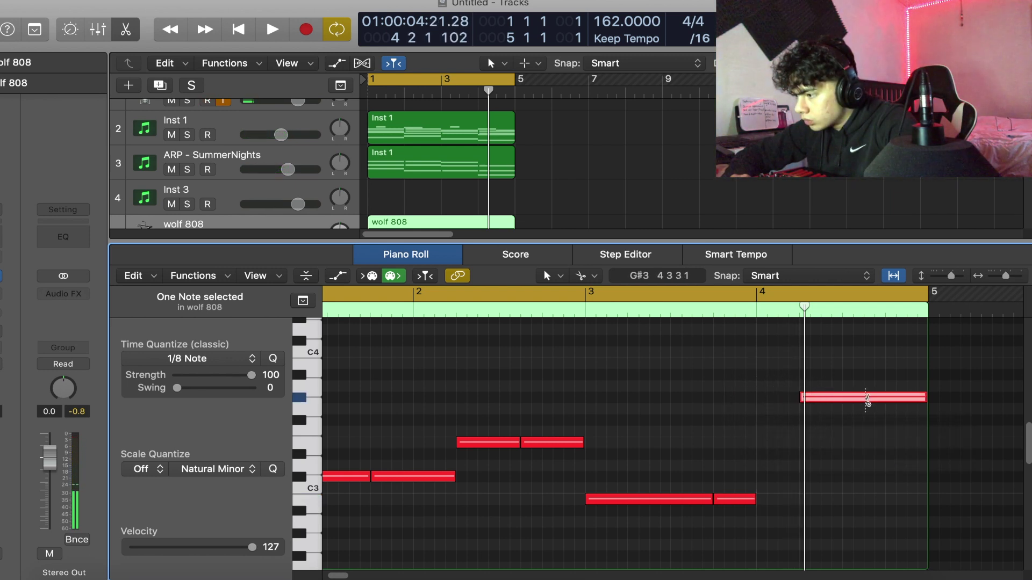
{"action": "left_click", "coordinate": [867, 400], "text": "super"}
Step: Extend the short second bar 3 note to the start of the first bar 4 note and play back the 808 pattern
{"action": "left_click", "coordinate": [740, 501]}
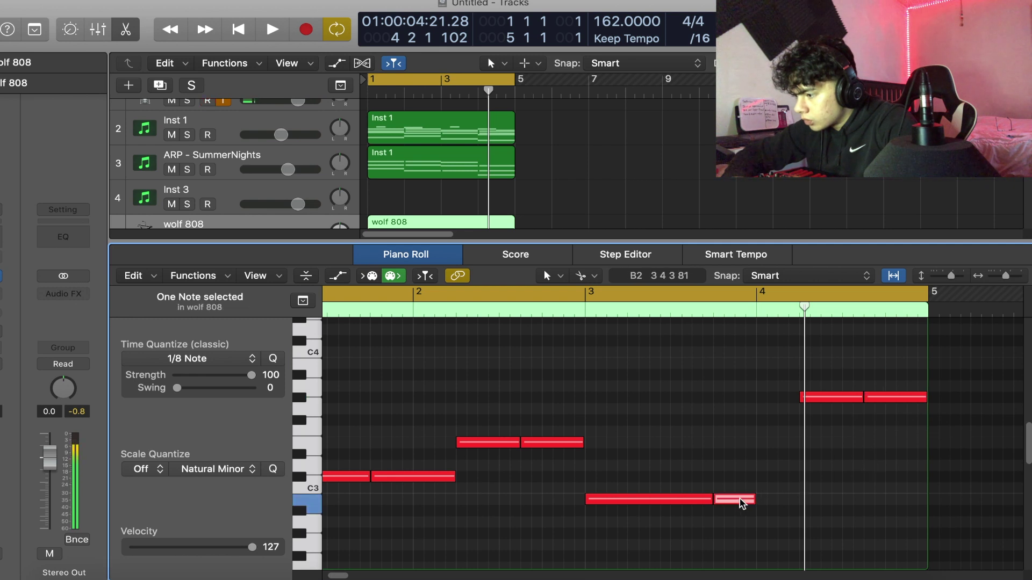
{"action": "scroll", "coordinate": [740, 502], "scroll_direction": "left", "scroll_amount": 2}
{"action": "left_click", "coordinate": [746, 468]}
{"action": "key", "text": "super+a"}
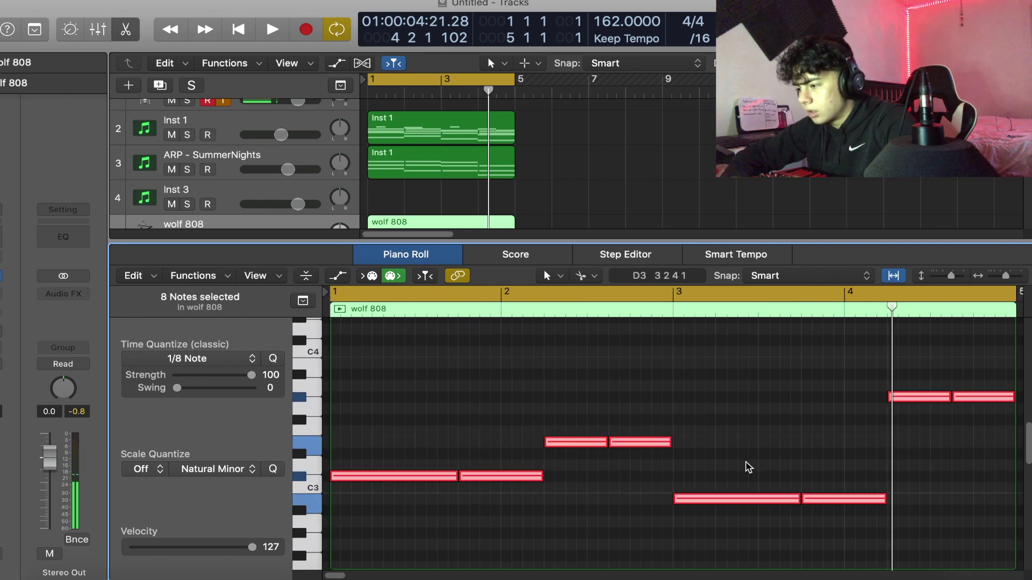
{"action": "key", "text": "space"}
{"action": "left_click", "coordinate": [742, 450]}
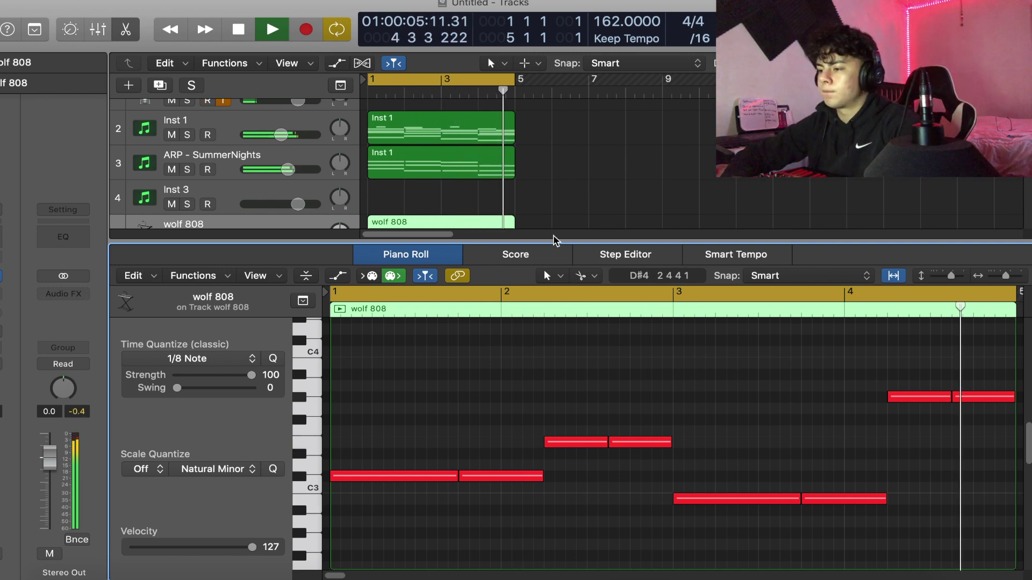
Step: Shrink the piano roll to reveal more tracks, stop playback, and lower the volume of the Inst 5 track
{"action": "left_click_drag", "start_coordinate": [512, 239], "coordinate": [512, 476]}
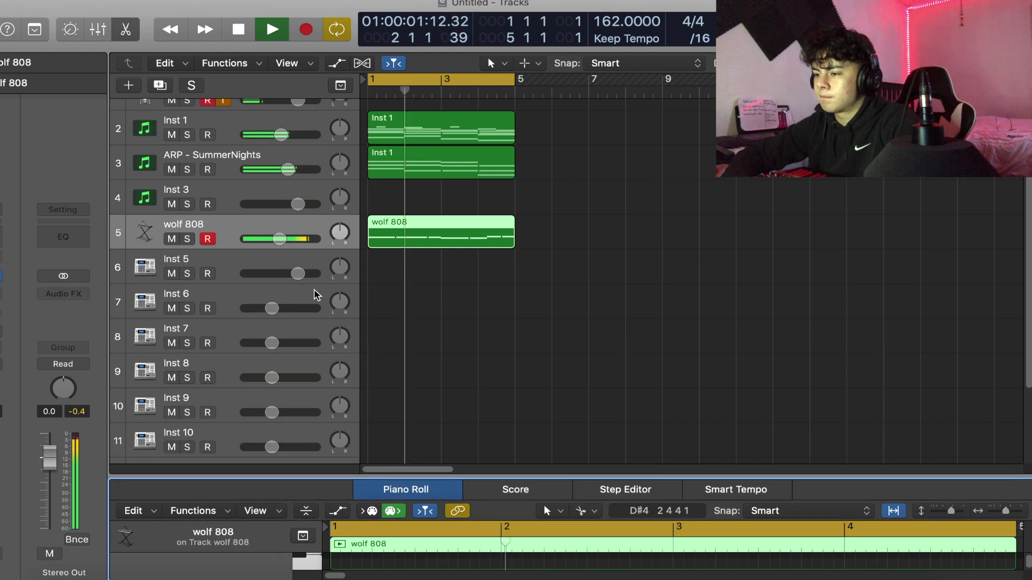
{"action": "key", "text": "space"}
{"action": "left_click", "coordinate": [260, 295]}
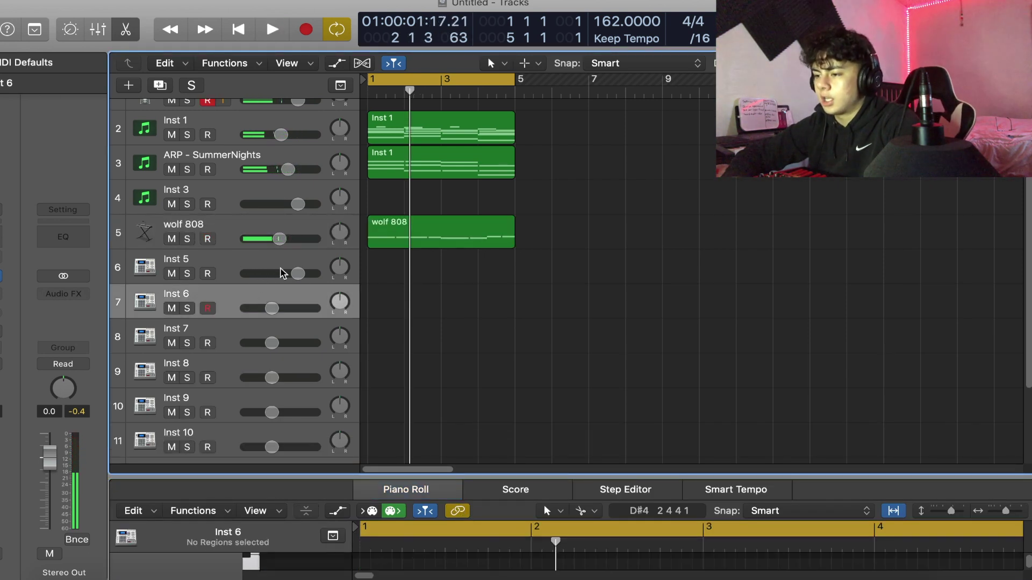
{"action": "left_click_drag", "start_coordinate": [285, 272], "coordinate": [264, 280]}
Step: Open the Ultrabeat instrument on the Inst 5 track and select voice 13
{"action": "left_click", "coordinate": [182, 266]}
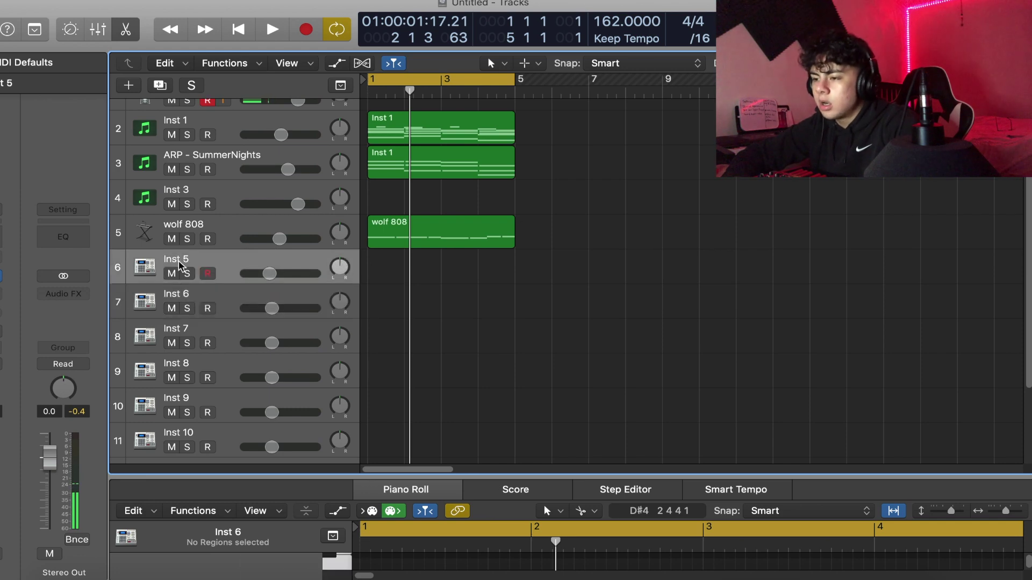
{"action": "left_click", "coordinate": [1, 276]}
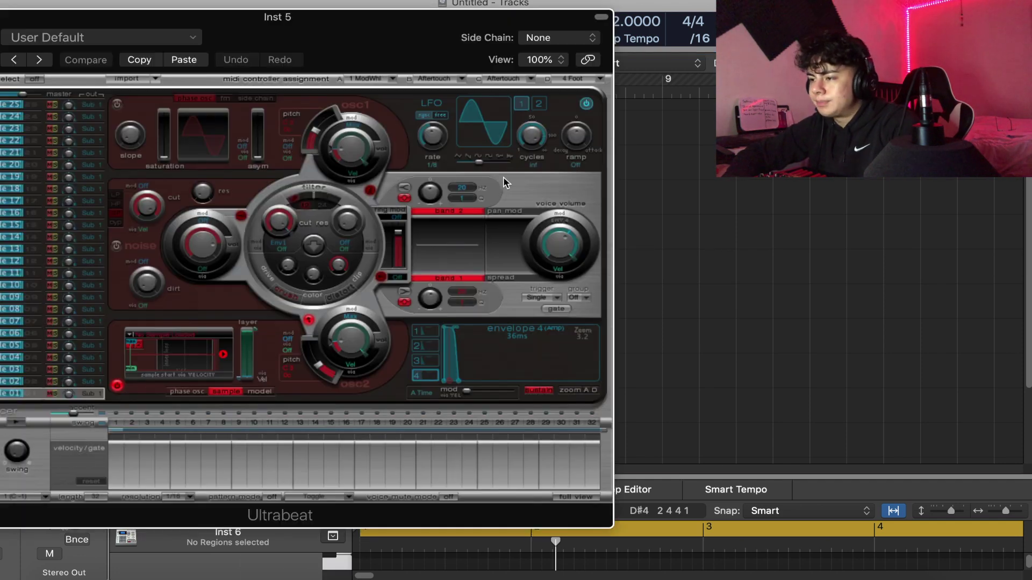
{"action": "left_click", "coordinate": [9, 248]}
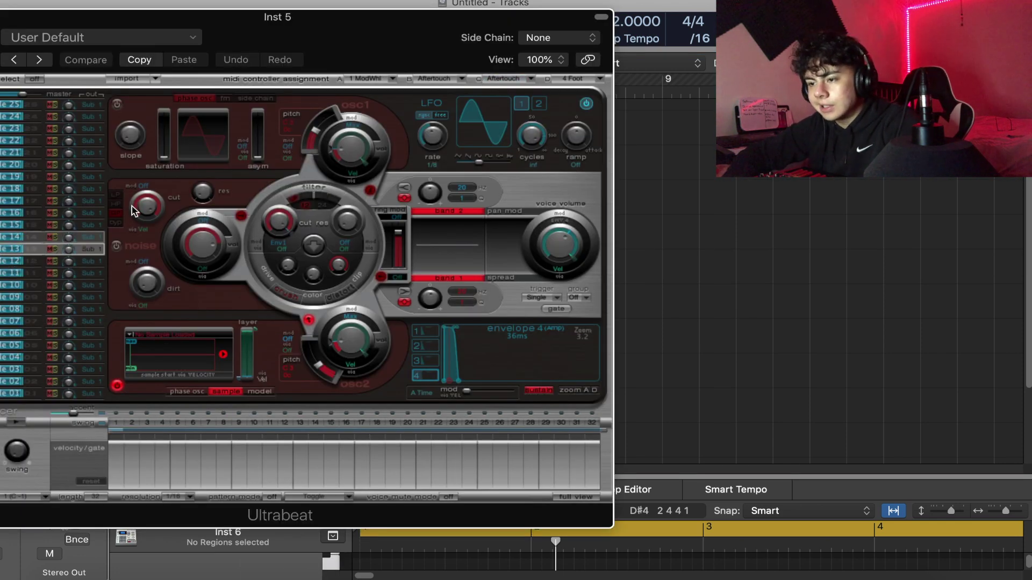
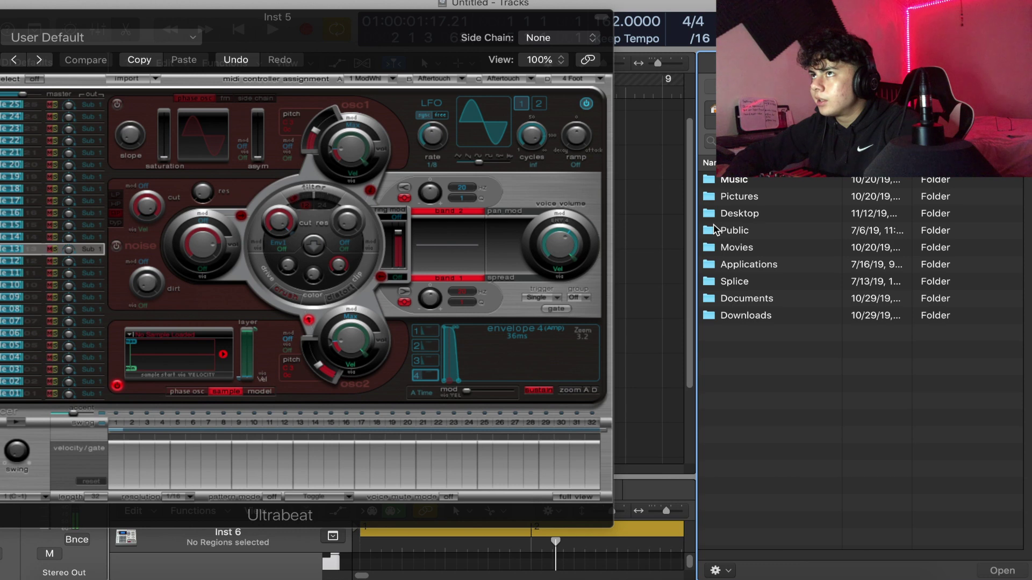
{"action": "left_click", "coordinate": [715, 230]}
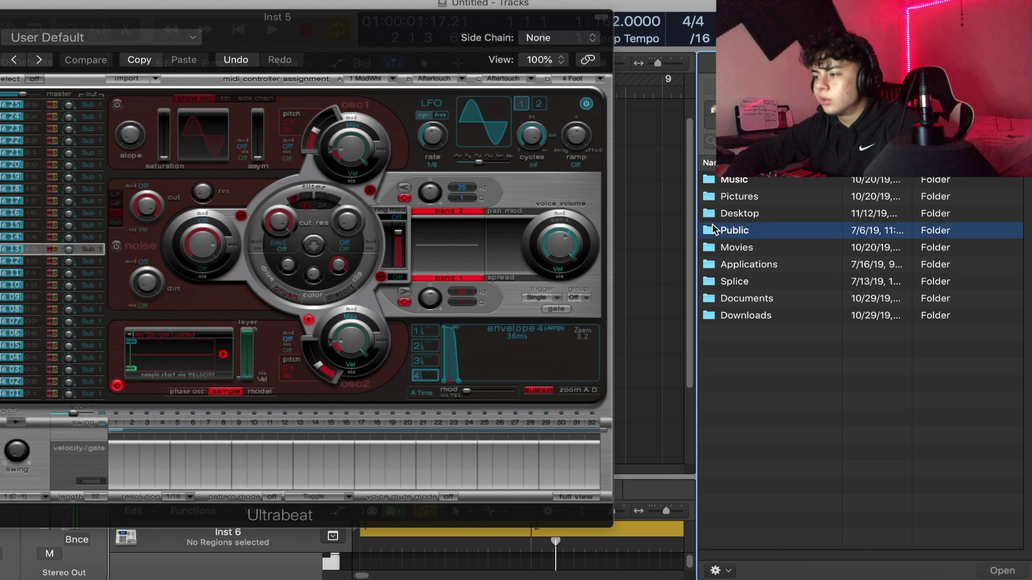
{"action": "double_click", "coordinate": [715, 230]}
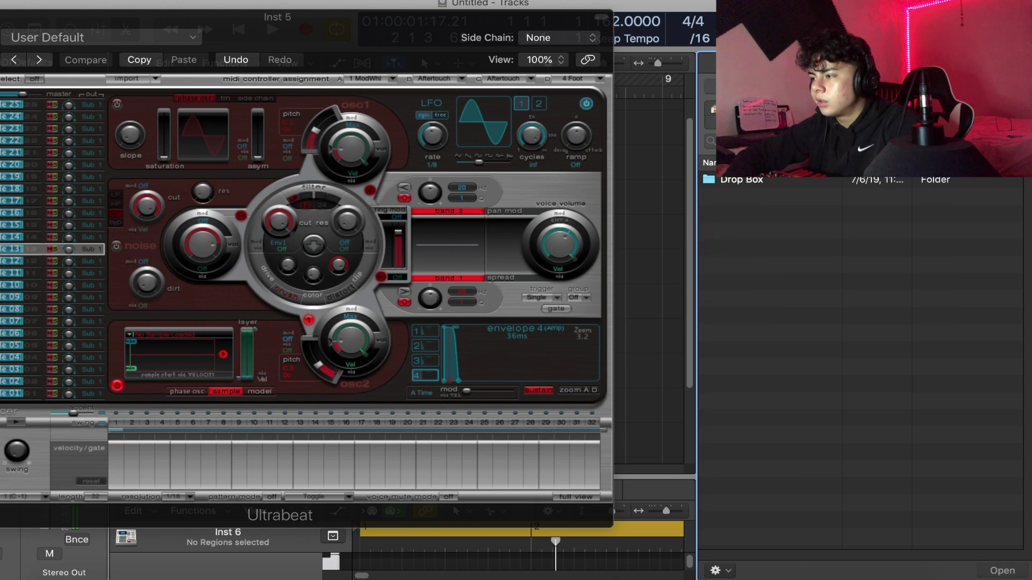
{"action": "left_click", "coordinate": [716, 86]}
Step: Load clap [ loud ].wav from the KBeaZy - Trap Galaxy kit in Desktop's DRUMS 2 USE folder into the selected Ultrabeat voice, and close the instrument
{"action": "double_click", "coordinate": [739, 216]}
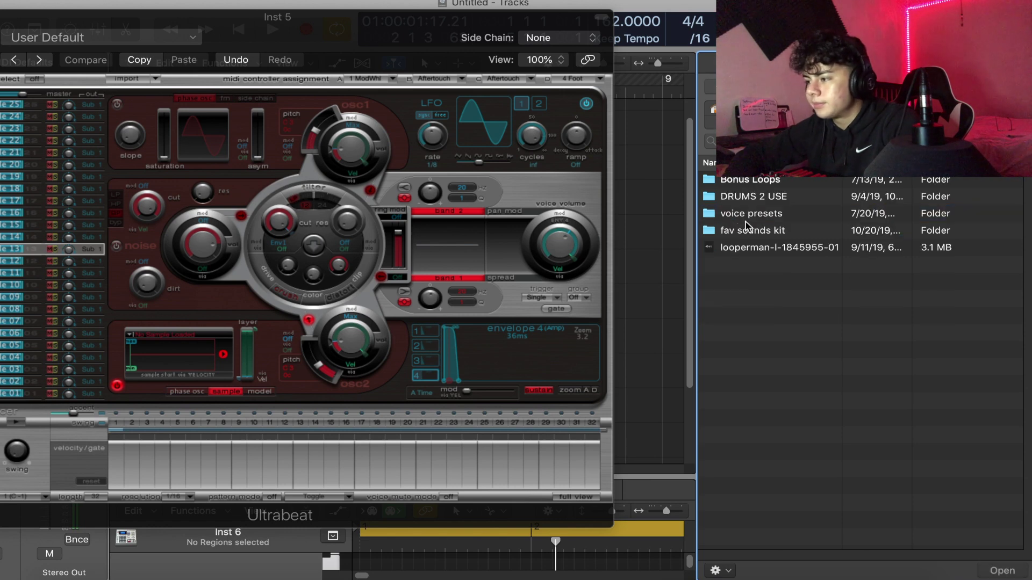
{"action": "double_click", "coordinate": [745, 202]}
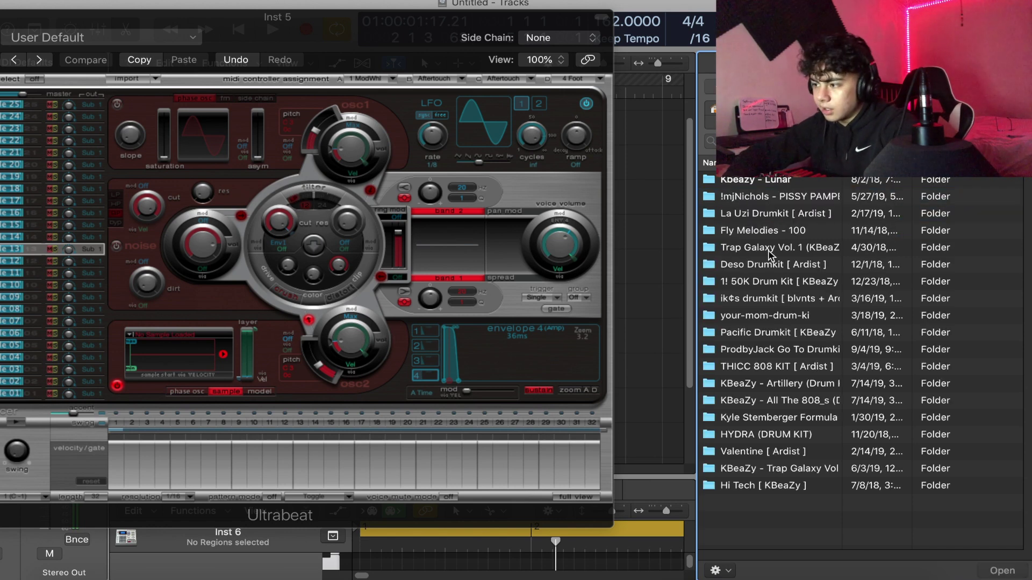
{"action": "double_click", "coordinate": [747, 468]}
{"action": "double_click", "coordinate": [736, 232]}
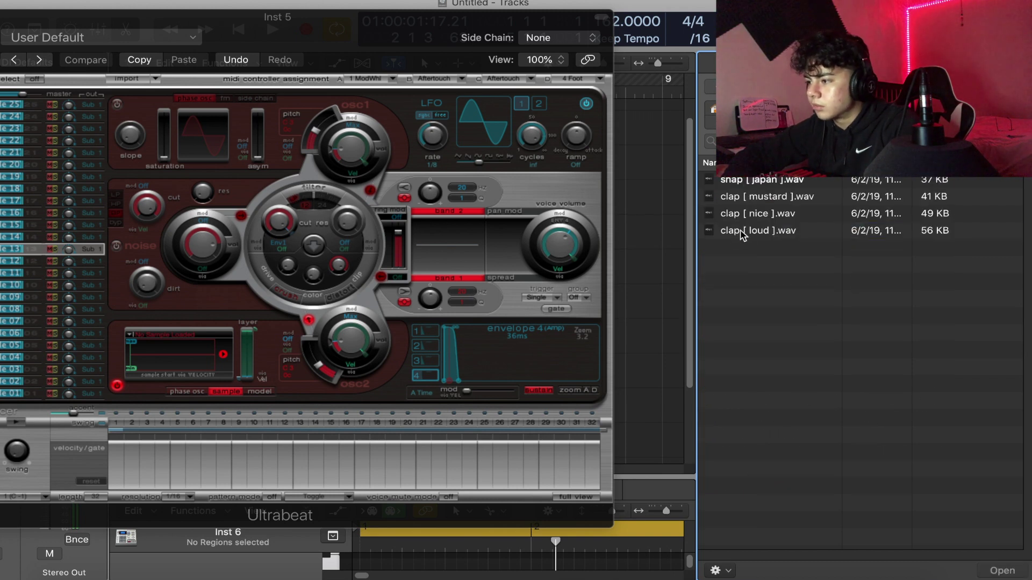
{"action": "left_click_drag", "start_coordinate": [740, 231], "coordinate": [206, 344]}
{"action": "left_click", "coordinate": [0, 17]}
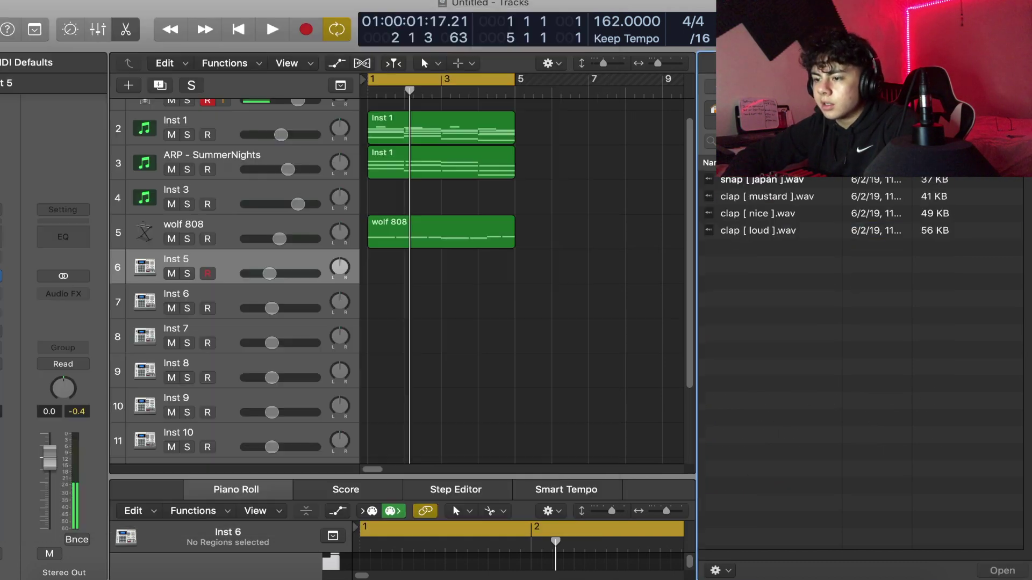
Step: Select the Inst 6 track and look through the Hi Hat samples of La Uzi Drumkit [ Ardist ], returning to the kit folders
{"action": "left_click", "coordinate": [259, 285]}
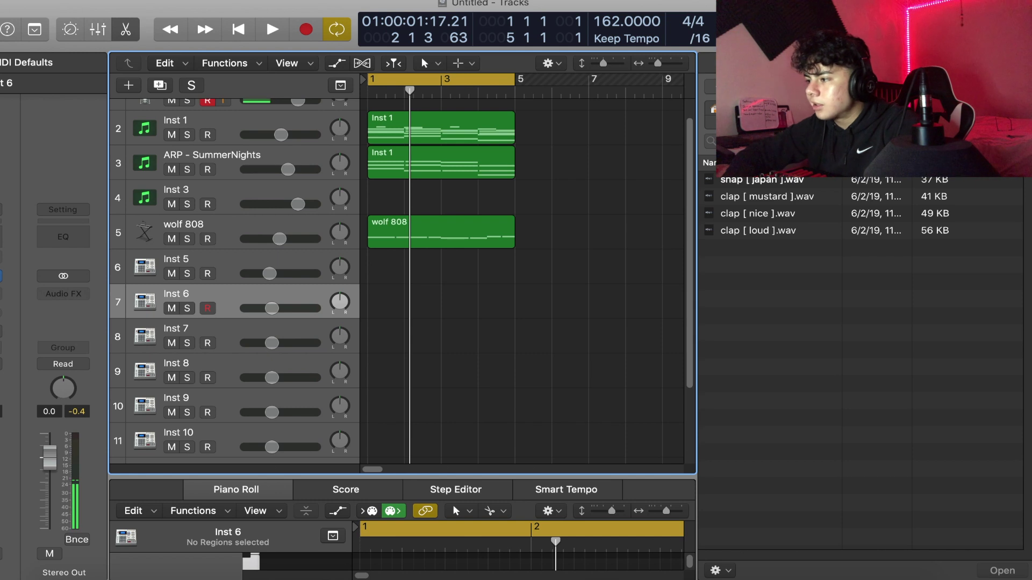
{"action": "left_click", "coordinate": [838, 113]}
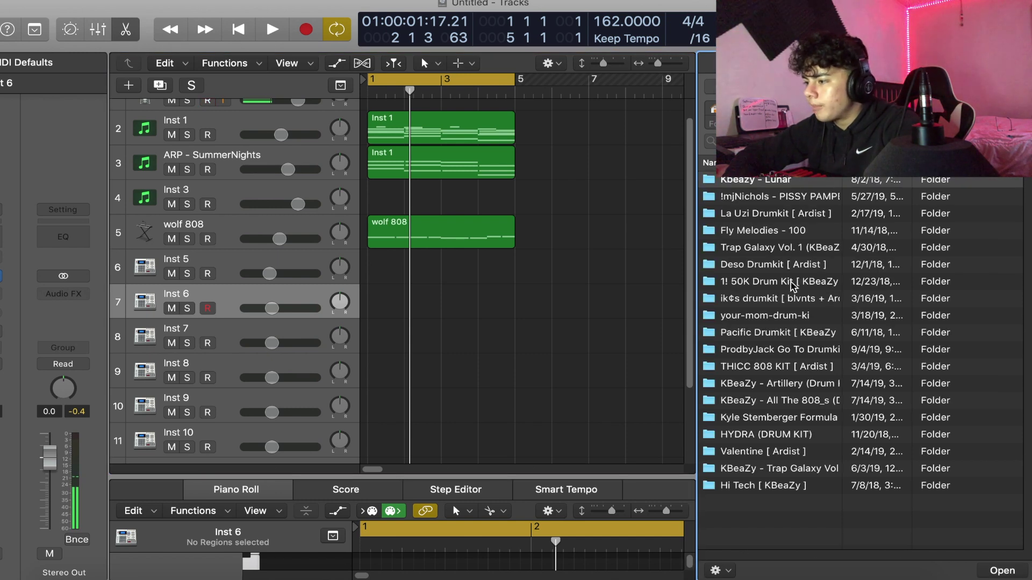
{"action": "double_click", "coordinate": [777, 213]}
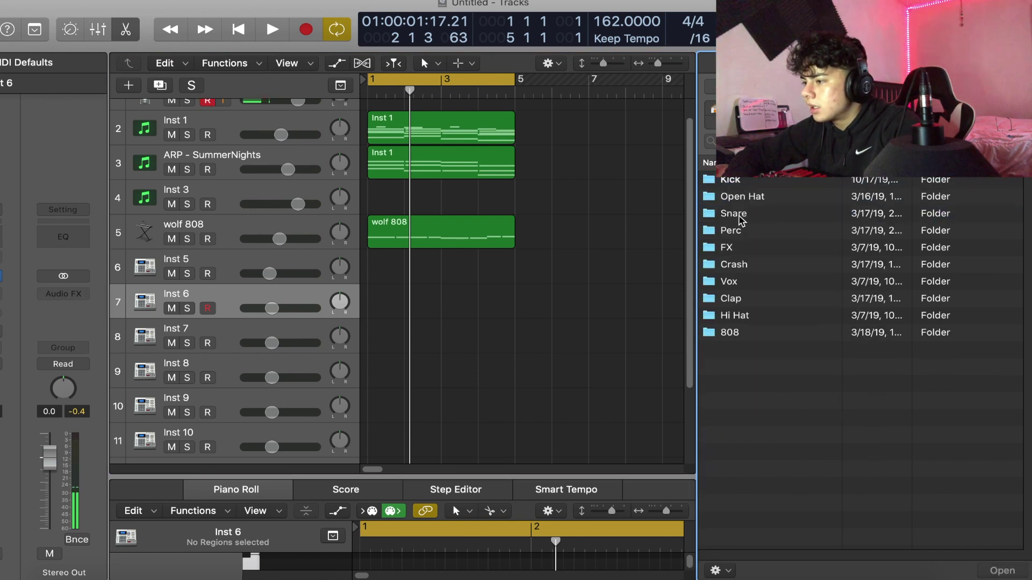
{"action": "double_click", "coordinate": [732, 316]}
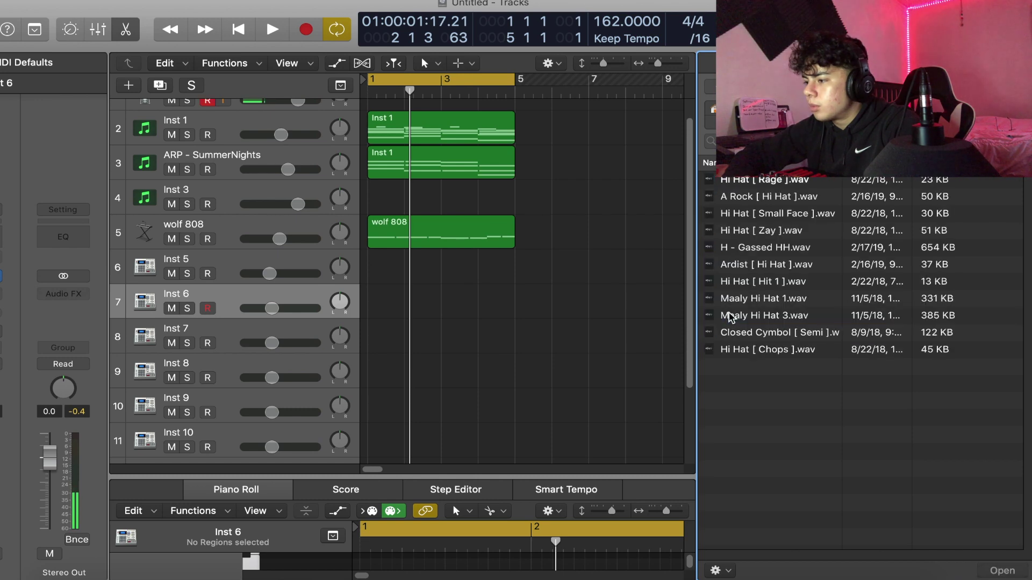
{"action": "left_click", "coordinate": [717, 86]}
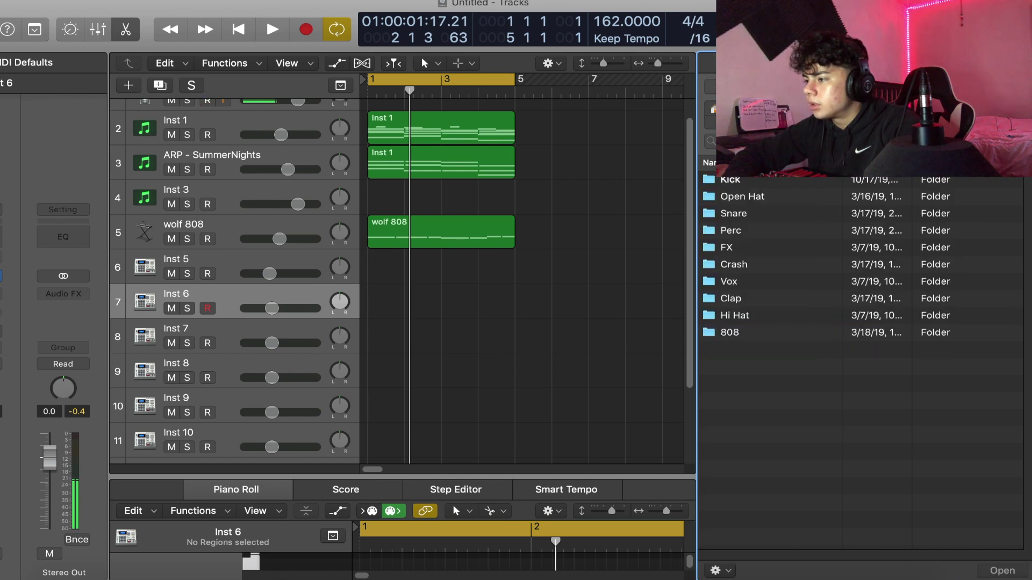
{"action": "left_click", "coordinate": [717, 86]}
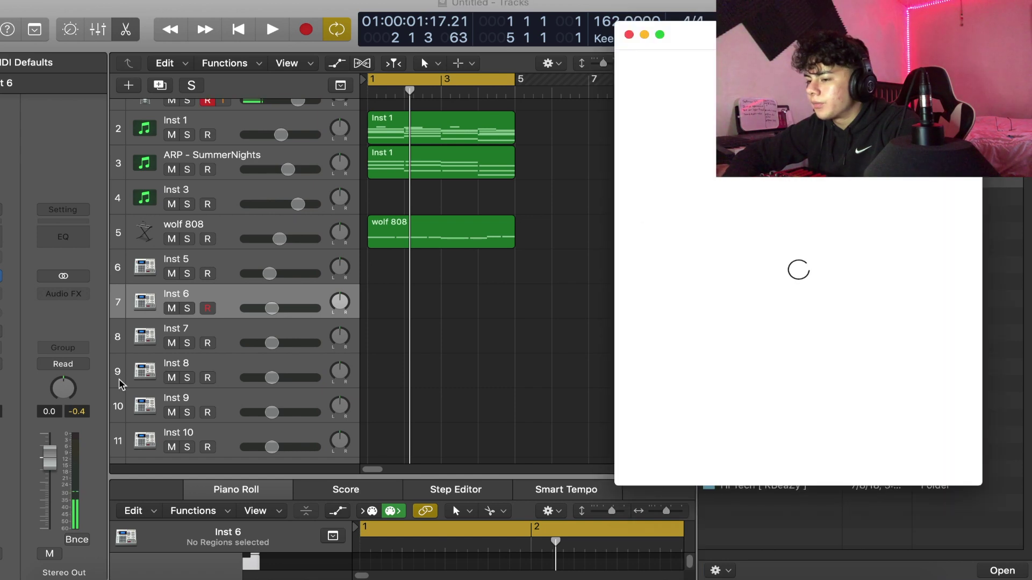
Step: Open the Ultrabeat instrument on the Inst 6 track and select voice 25
{"action": "key", "text": "super+Tab"}
{"action": "key", "text": "v"}
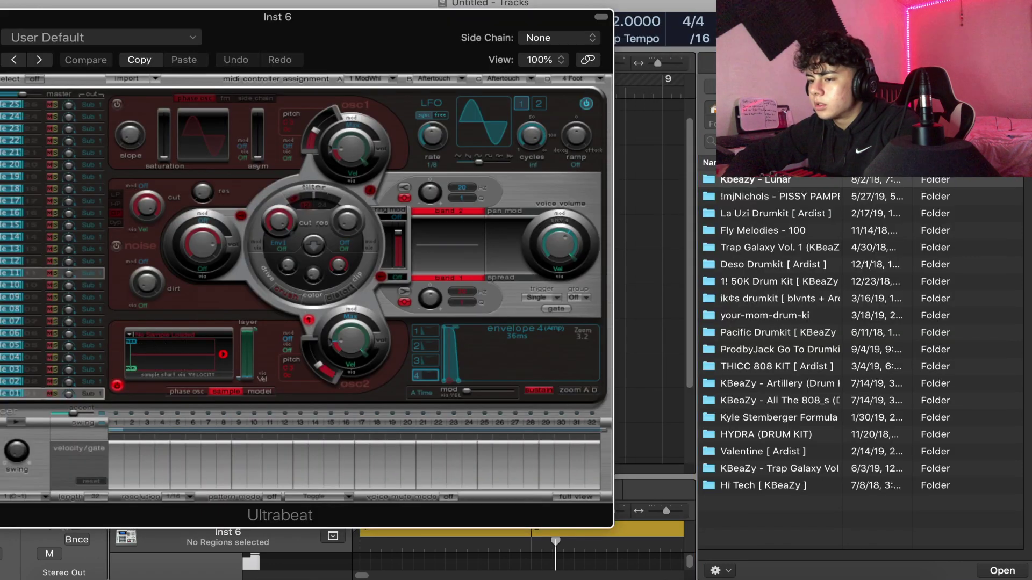
{"action": "left_click", "coordinate": [3, 104]}
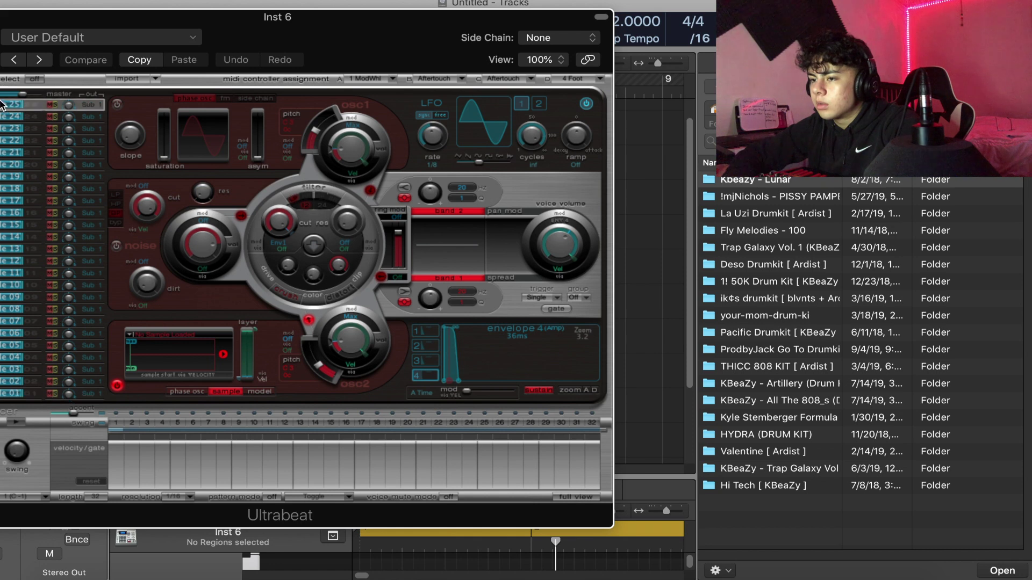
Step: Switch to Splice, list the drum samples in the library, and open the Dez Wright Space Cowboy Sample Pack
{"action": "key", "text": "super+Tab"}
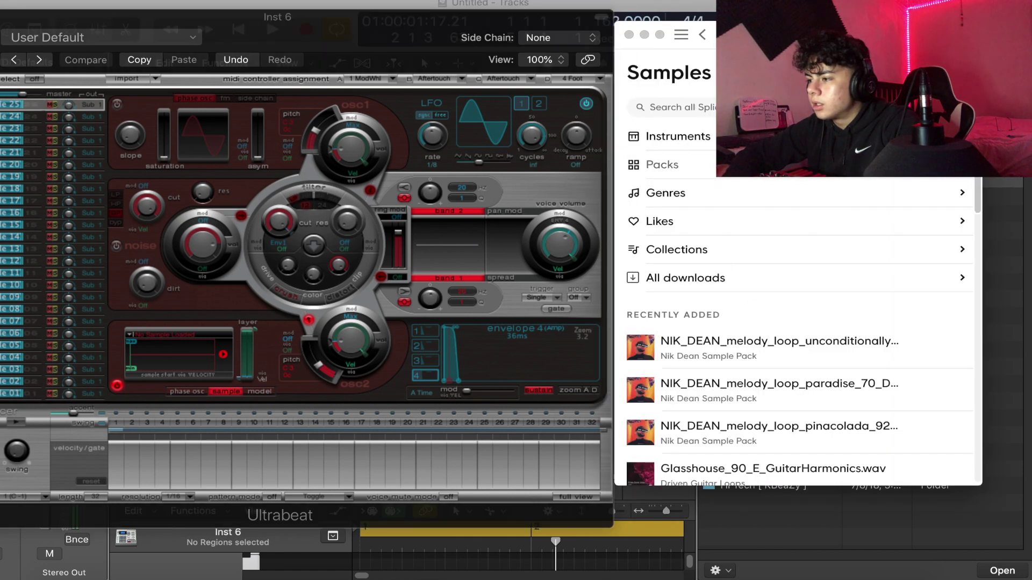
{"action": "left_click", "coordinate": [707, 171]}
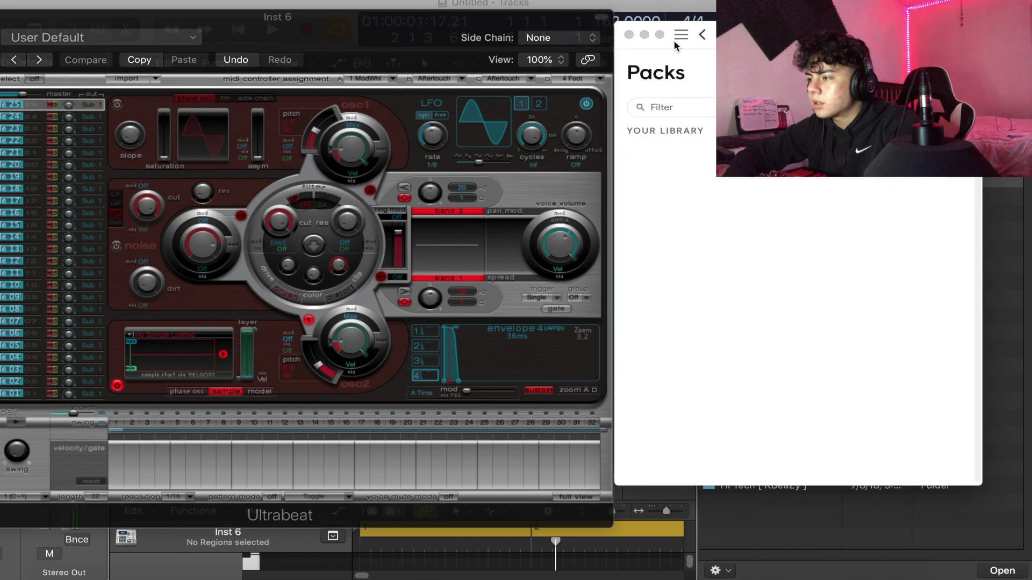
{"action": "left_click", "coordinate": [703, 35]}
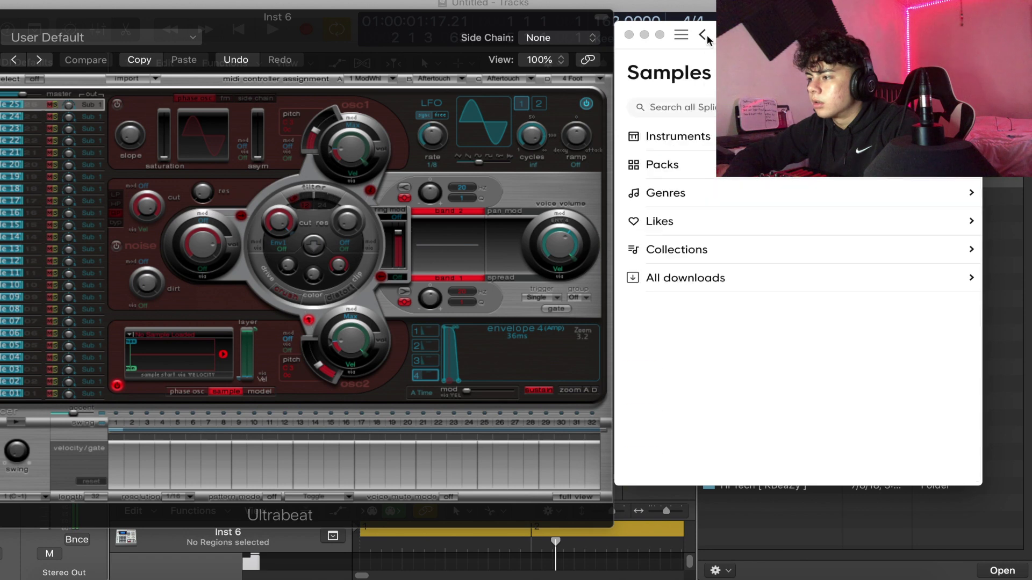
{"action": "left_click", "coordinate": [699, 137]}
{"action": "left_click", "coordinate": [690, 289]}
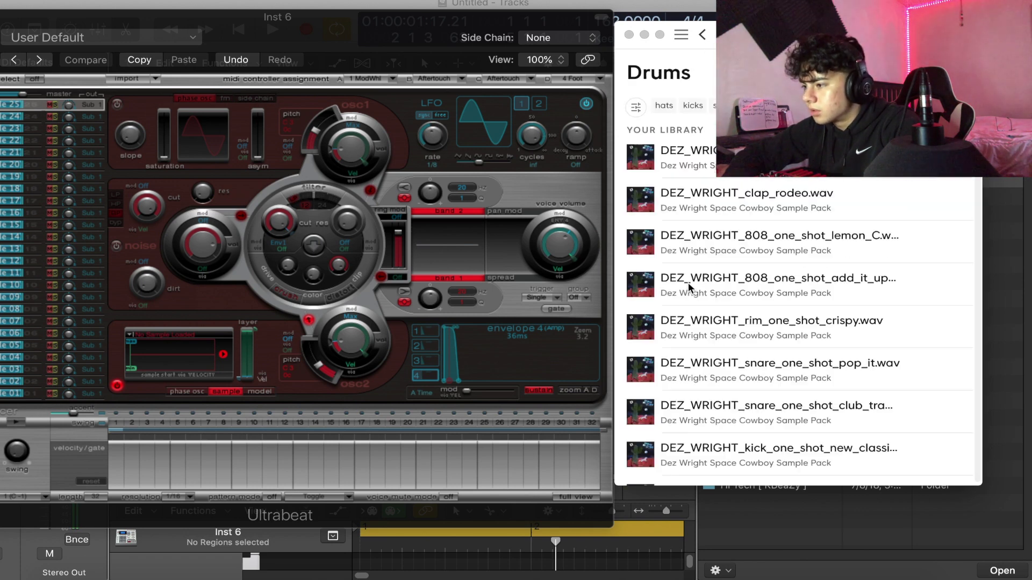
{"action": "left_click", "coordinate": [686, 166]}
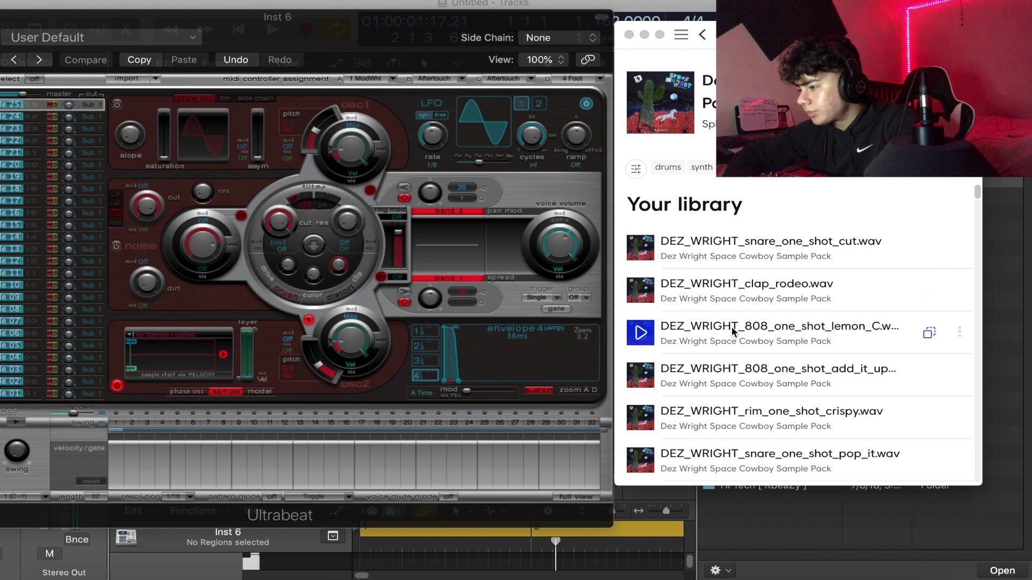
Step: Filter the pack to hats and load the DEZ_WRIGHT_hihat_one_shot_cleanest sample into the selected Ultrabeat voice
{"action": "scroll", "coordinate": [753, 301], "scroll_direction": "down", "scroll_amount": 10}
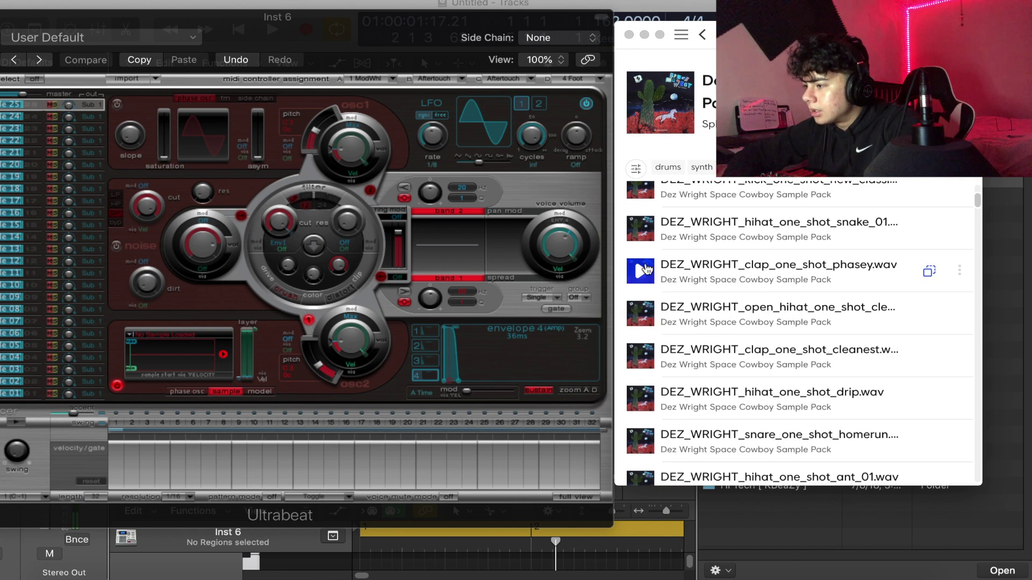
{"action": "scroll", "coordinate": [680, 358], "scroll_direction": "down", "scroll_amount": 5}
{"action": "scroll", "coordinate": [680, 359], "scroll_direction": "down", "scroll_amount": 1}
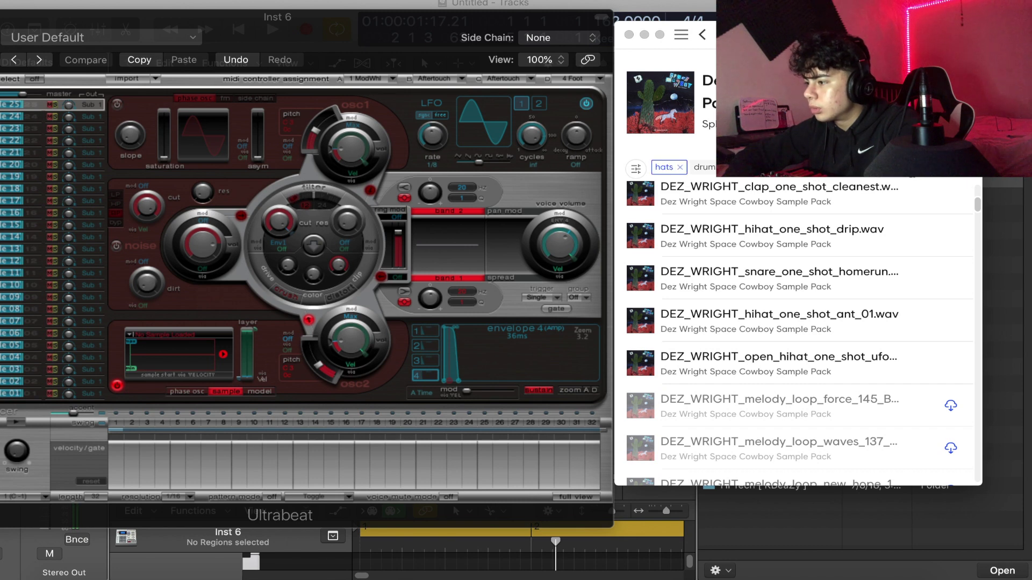
{"action": "scroll", "coordinate": [735, 376], "scroll_direction": "down", "scroll_amount": 3}
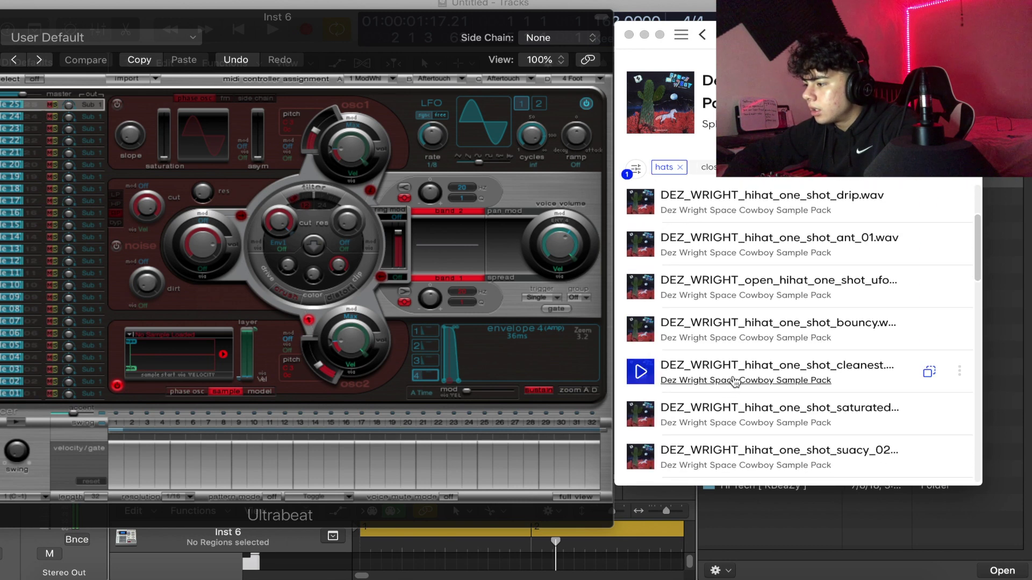
{"action": "scroll", "coordinate": [735, 381], "scroll_direction": "down", "scroll_amount": 1}
{"action": "left_click_drag", "start_coordinate": [720, 338], "coordinate": [194, 349]}
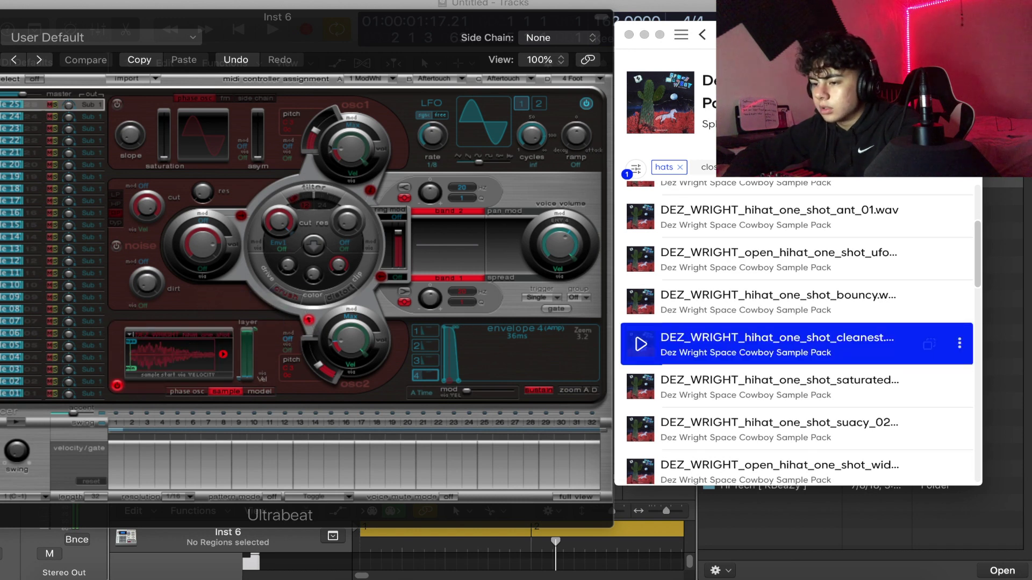
Step: Close the Ultrabeat and Splice windows and hide the file browser
{"action": "key", "text": "super+w"}
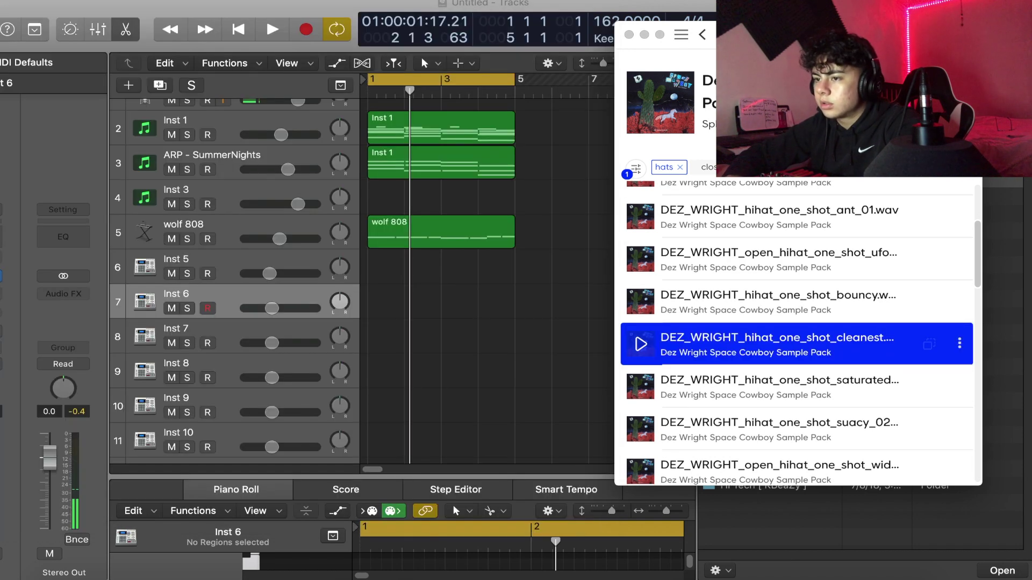
{"action": "left_click", "coordinate": [629, 35]}
{"action": "left_click", "coordinate": [422, 278]}
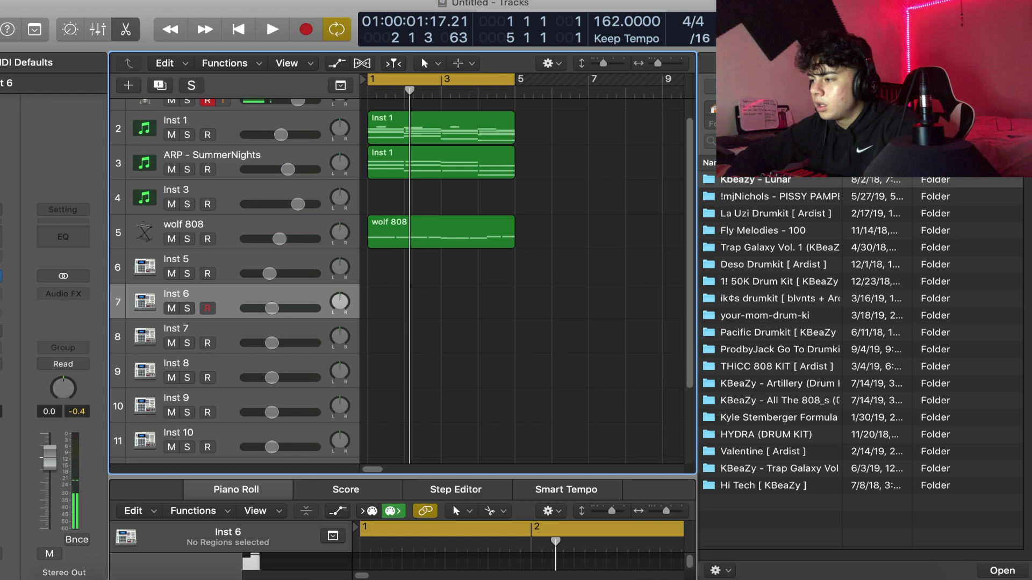
{"action": "key", "text": "f"}
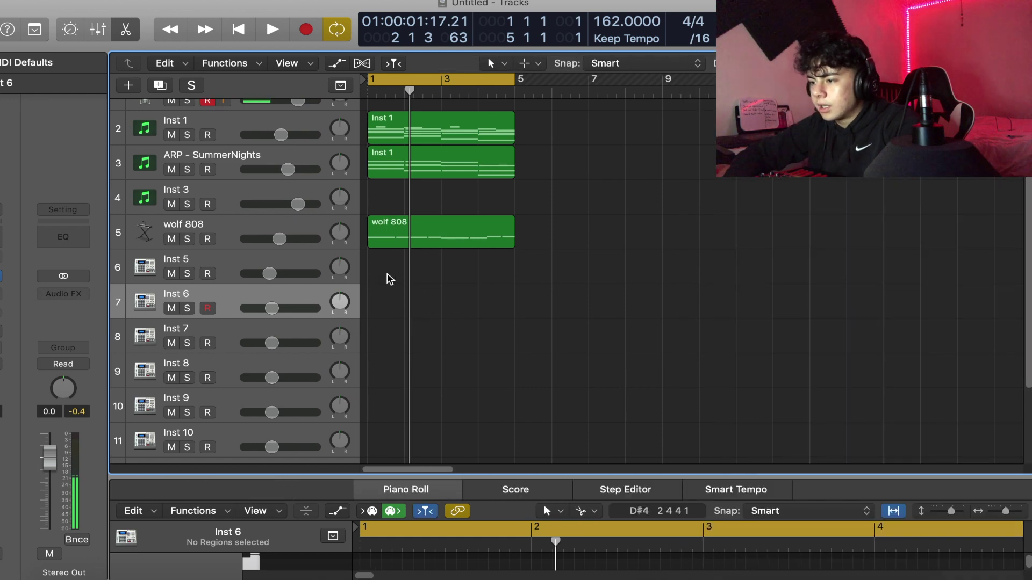
Step: Select the Inst 5 track, enlarge the piano roll, and paint a C3 note on beat 3 of bar 1 with the Brush Tool
{"action": "left_click", "coordinate": [289, 265]}
{"action": "left_click_drag", "start_coordinate": [426, 488], "coordinate": [490, 296]}
{"action": "left_click", "coordinate": [586, 300]}
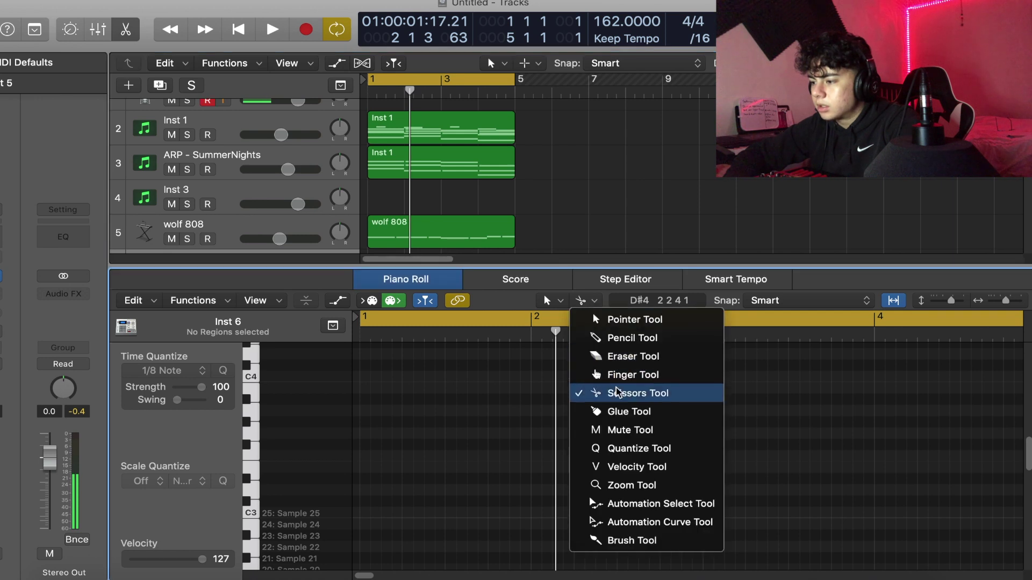
{"action": "left_click", "coordinate": [626, 540]}
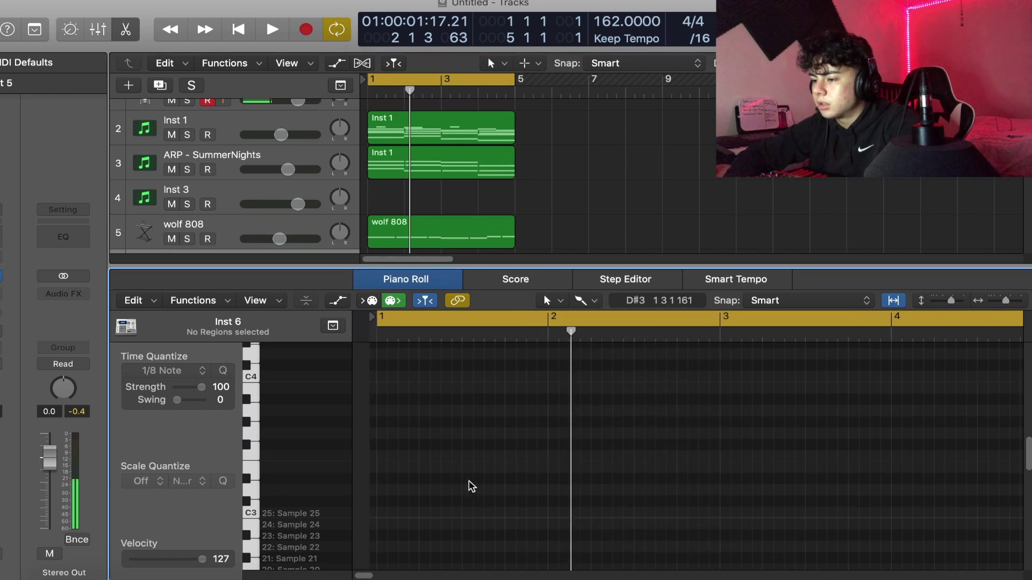
{"action": "scroll", "coordinate": [423, 509], "scroll_direction": "down", "scroll_amount": 1}
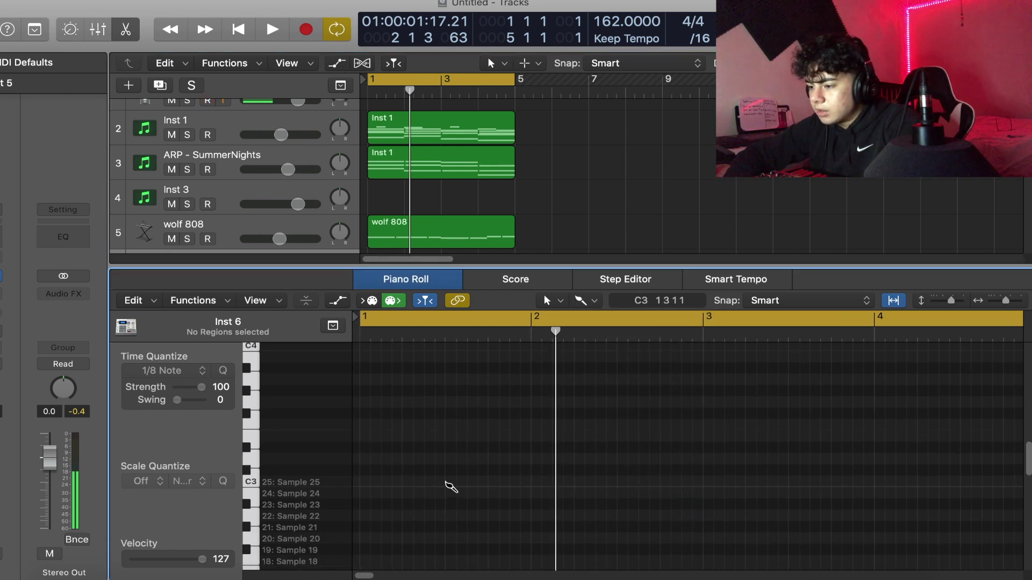
{"action": "left_click", "coordinate": [465, 482]}
Step: Repeat the one-bar Inst 5 region three times to fill bars 1 to 4 and play back the result briefly
{"action": "left_click", "coordinate": [373, 221]}
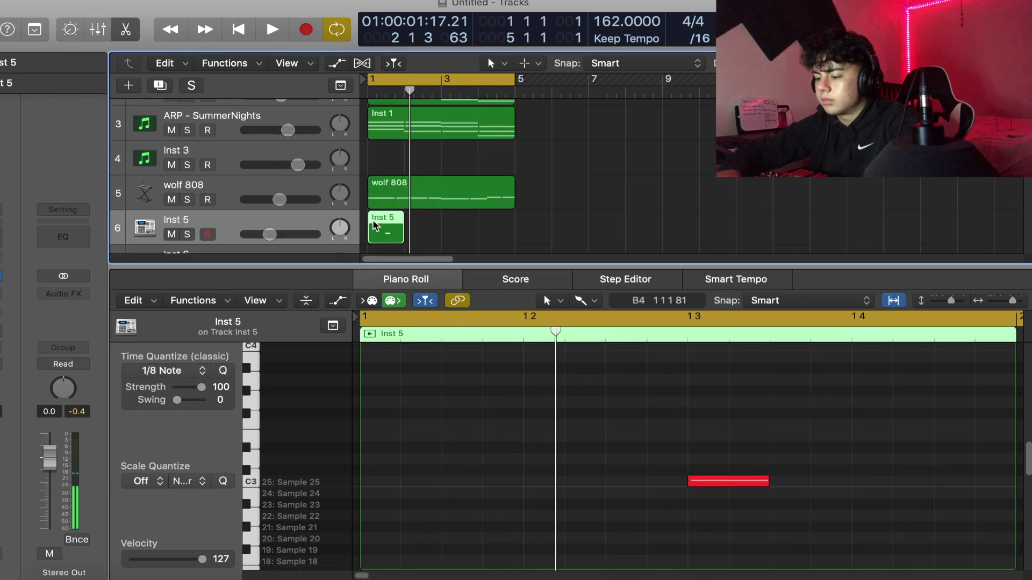
{"action": "key", "text": "super+r"}
{"action": "key", "text": "super+r"}
{"action": "key", "text": "super+r"}
{"action": "key", "text": "space"}
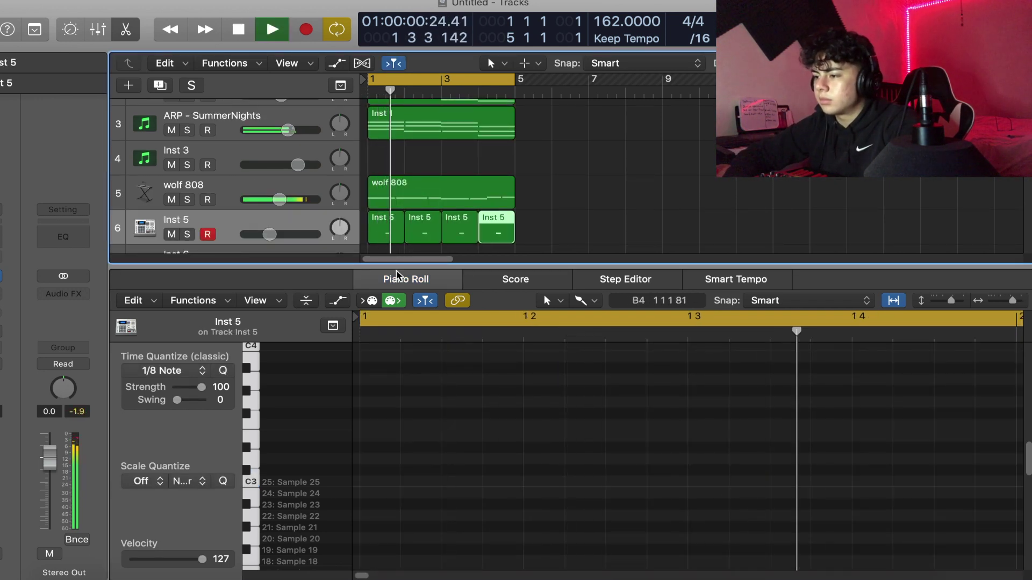
{"action": "key", "text": "space"}
Step: Check the clap's voice in the Inst 5 Ultrabeat, and join the four Inst 5 regions into one four-bar region
{"action": "scroll", "coordinate": [419, 454], "scroll_direction": "down", "scroll_amount": 8}
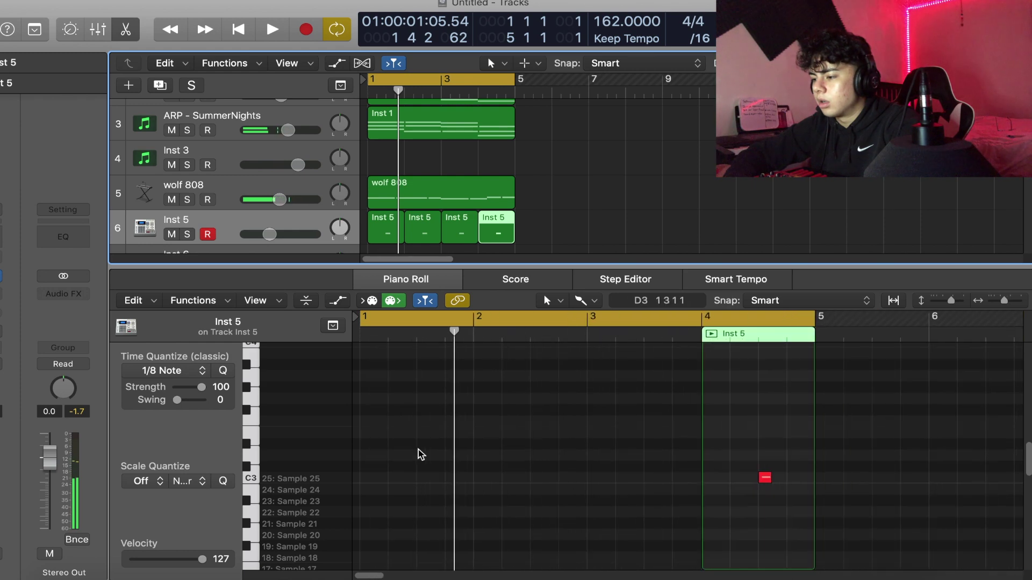
{"action": "scroll", "coordinate": [420, 455], "scroll_direction": "up", "scroll_amount": 2}
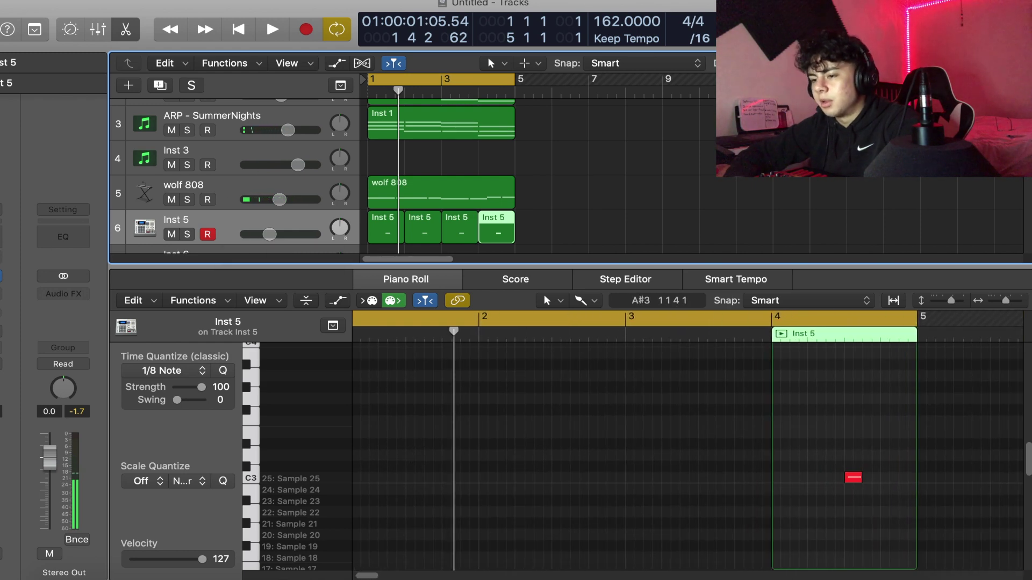
{"action": "left_click", "coordinate": [1, 277]}
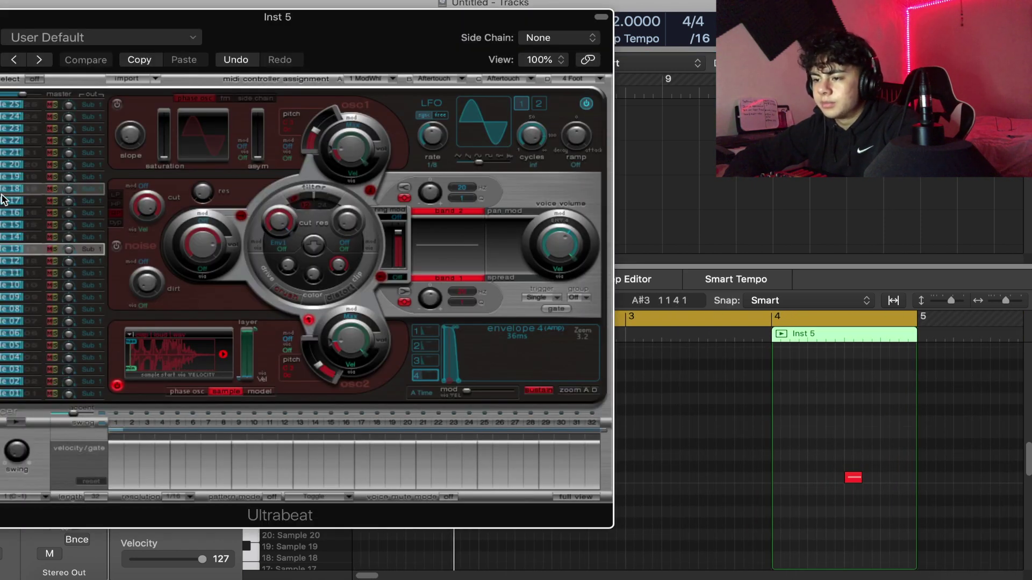
{"action": "left_click", "coordinate": [0, 16]}
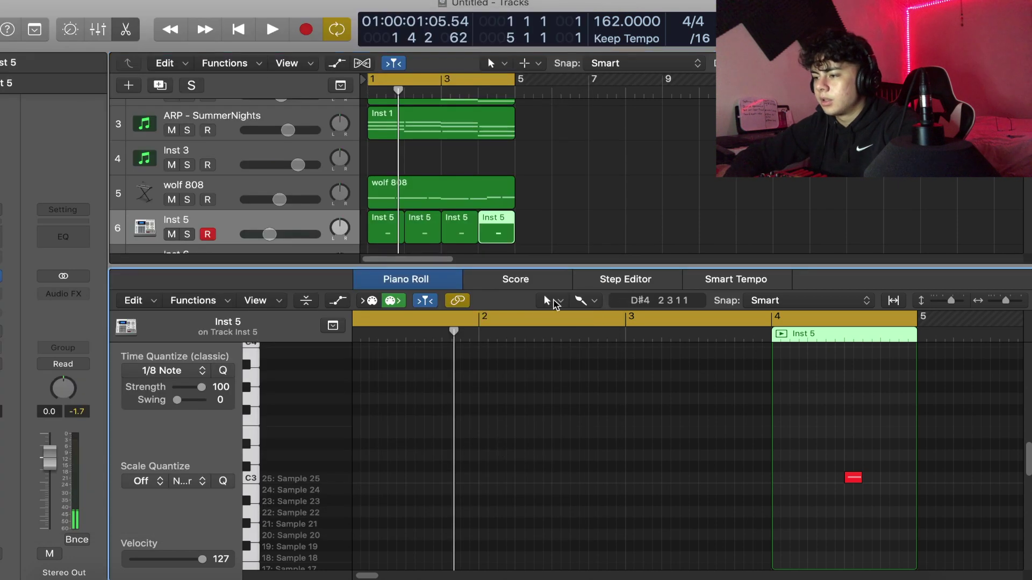
{"action": "left_click_drag", "start_coordinate": [537, 237], "coordinate": [369, 233]}
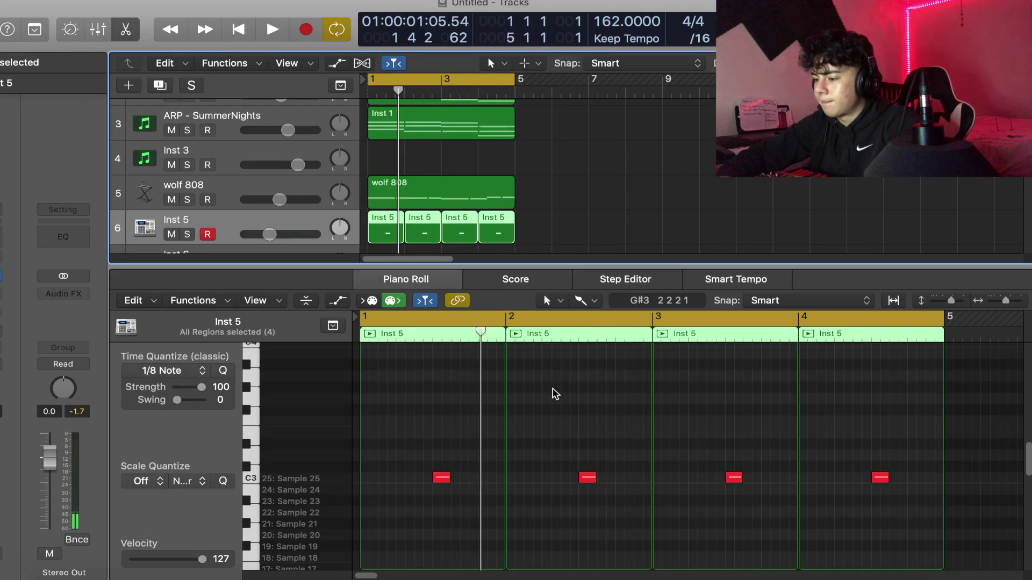
{"action": "key", "text": "super+j"}
Step: Transpose all four notes of the Inst 5 region down an octave to the clap's Ultrabeat voice 13
{"action": "left_click", "coordinate": [554, 462]}
{"action": "key", "text": "super+a"}
{"action": "key", "text": "alt+shift+Up"}
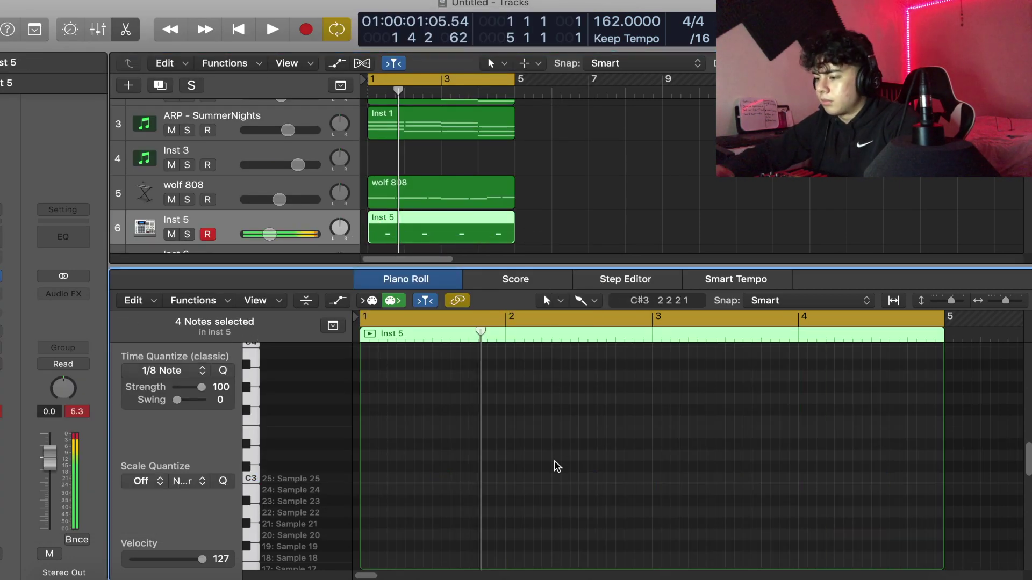
Step: Play back the beat and lower the Inst 5 track's volume slightly
{"action": "key", "text": "space"}
{"action": "left_click_drag", "start_coordinate": [270, 233], "coordinate": [267, 233]}
{"action": "scroll", "coordinate": [271, 239], "scroll_direction": "down", "scroll_amount": 2}
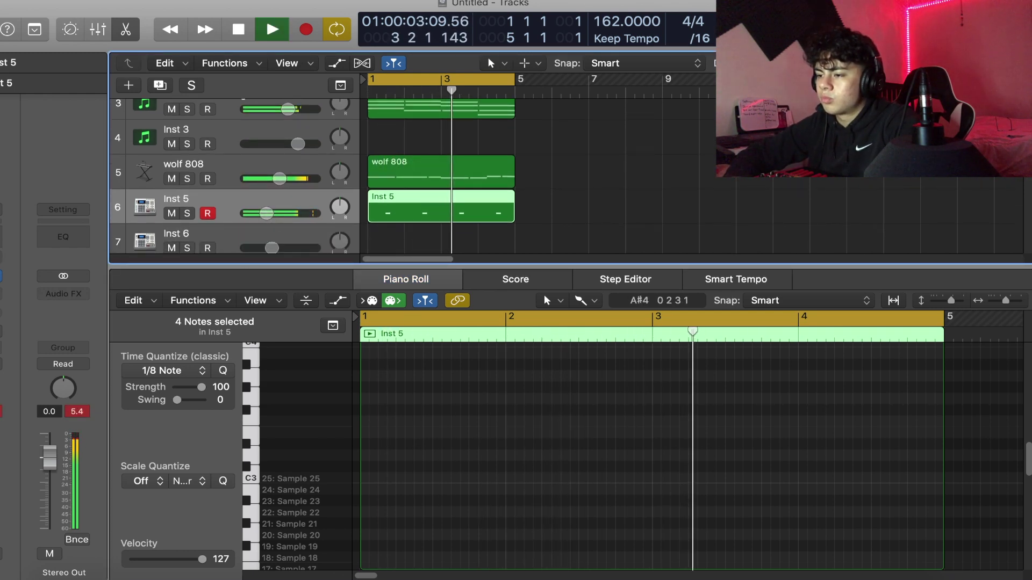
Step: Try several claps from HYDRA (DRUM KIT), including HYDRA-CLAP (Slap) and (Luger), in the Inst 5 Ultrabeat's voice 13 over playback
{"action": "double_click", "coordinate": [132, 209]}
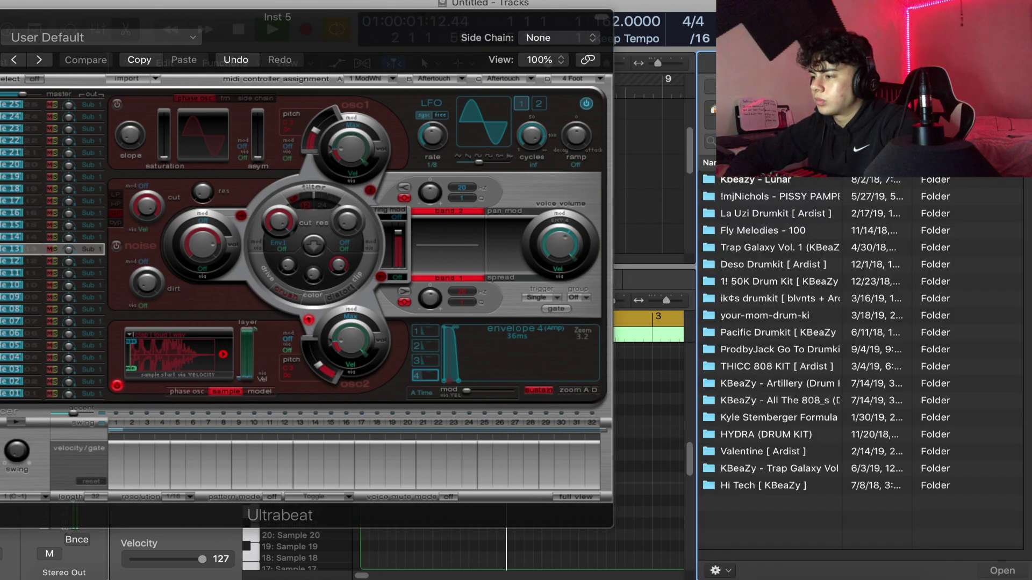
{"action": "key", "text": "space"}
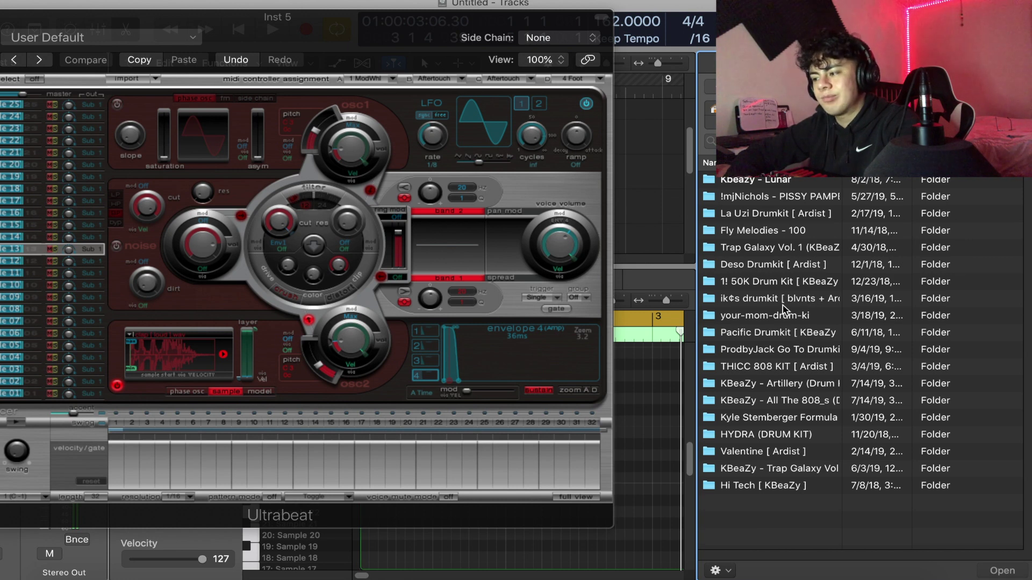
{"action": "double_click", "coordinate": [779, 435]}
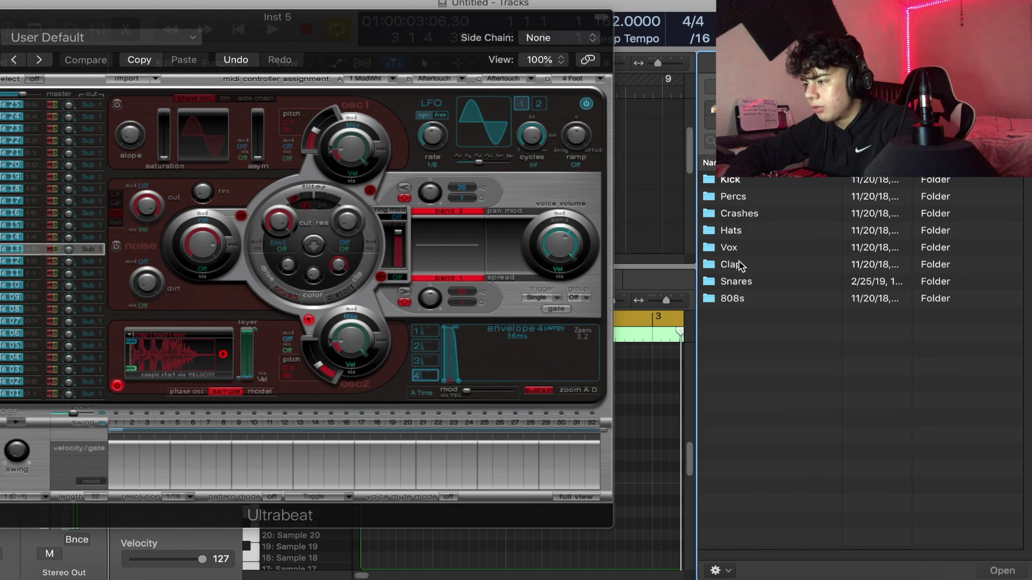
{"action": "double_click", "coordinate": [732, 277]}
{"action": "left_click", "coordinate": [713, 86]}
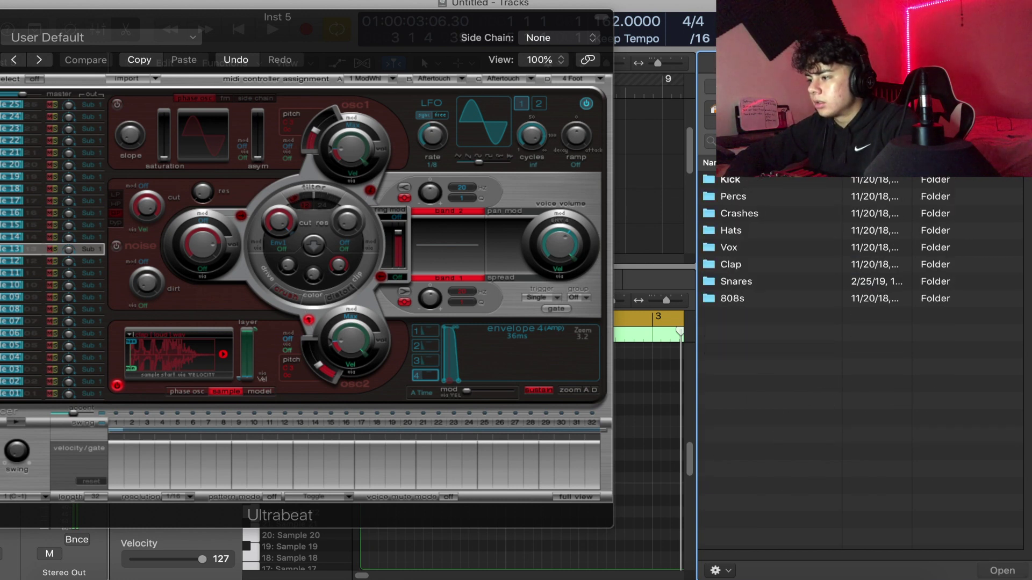
{"action": "double_click", "coordinate": [736, 271]}
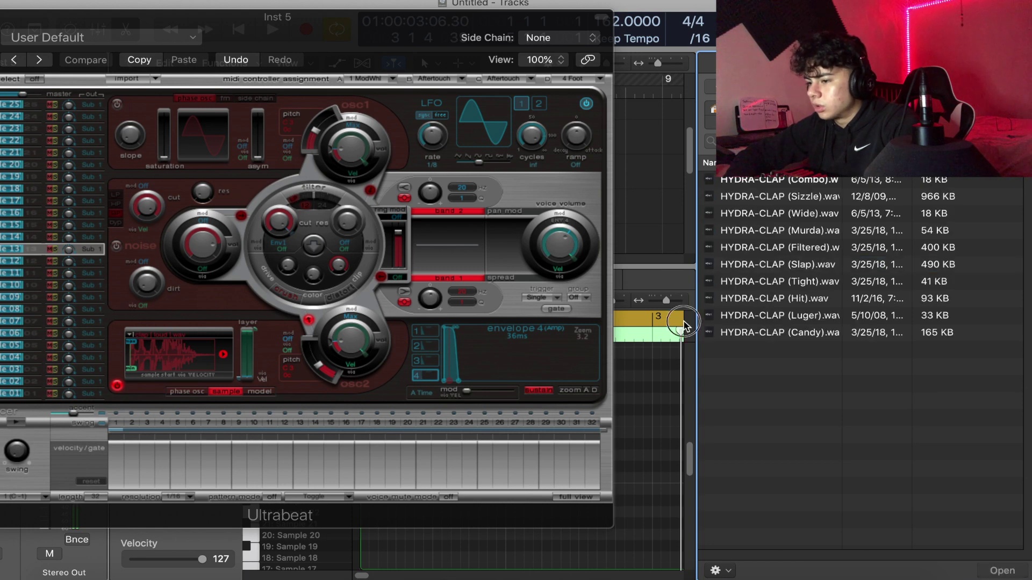
{"action": "left_click_drag", "start_coordinate": [684, 323], "coordinate": [169, 358]}
{"action": "key", "text": "space"}
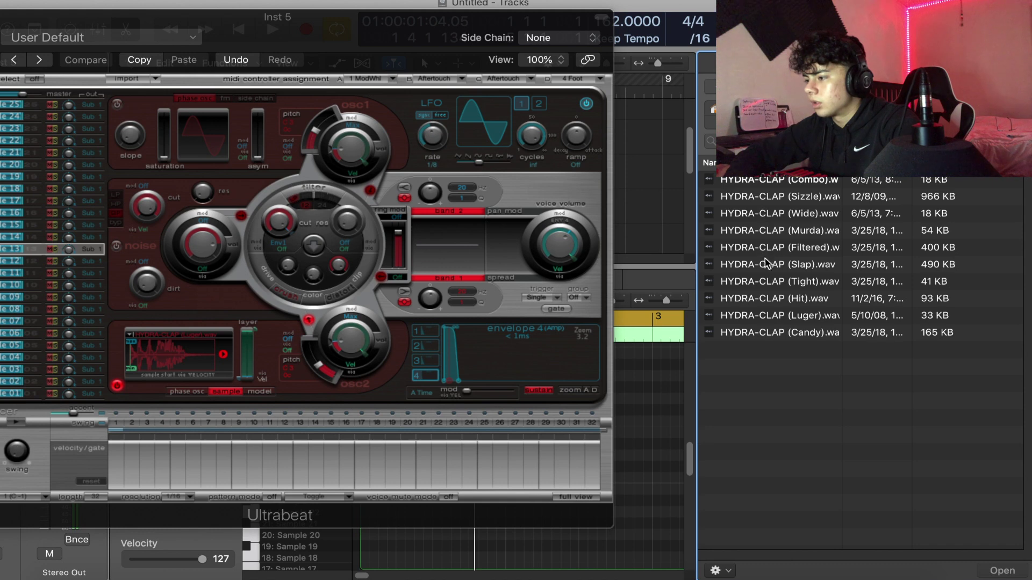
{"action": "left_click_drag", "start_coordinate": [766, 263], "coordinate": [231, 352]}
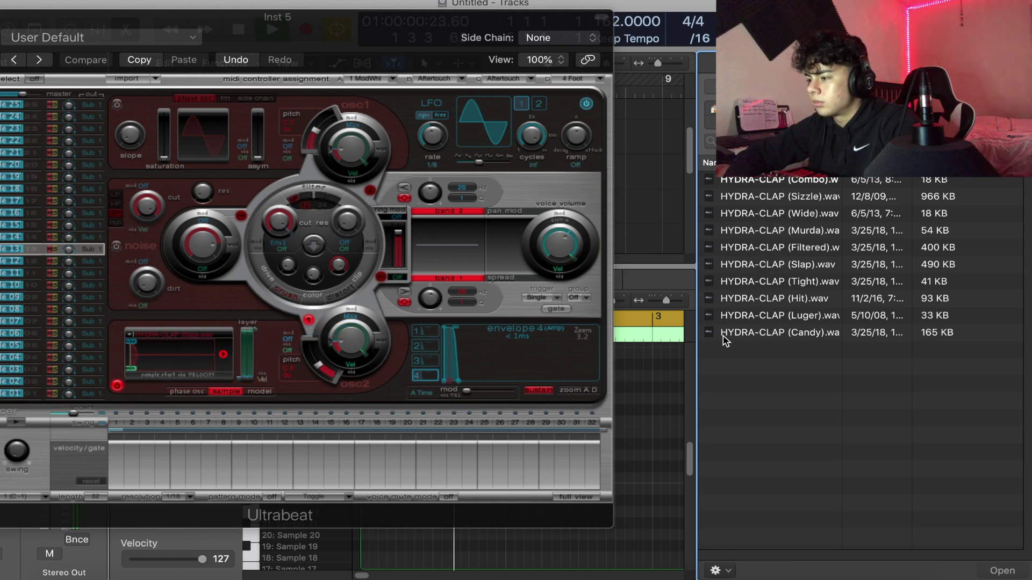
{"action": "left_click_drag", "start_coordinate": [760, 314], "coordinate": [193, 351]}
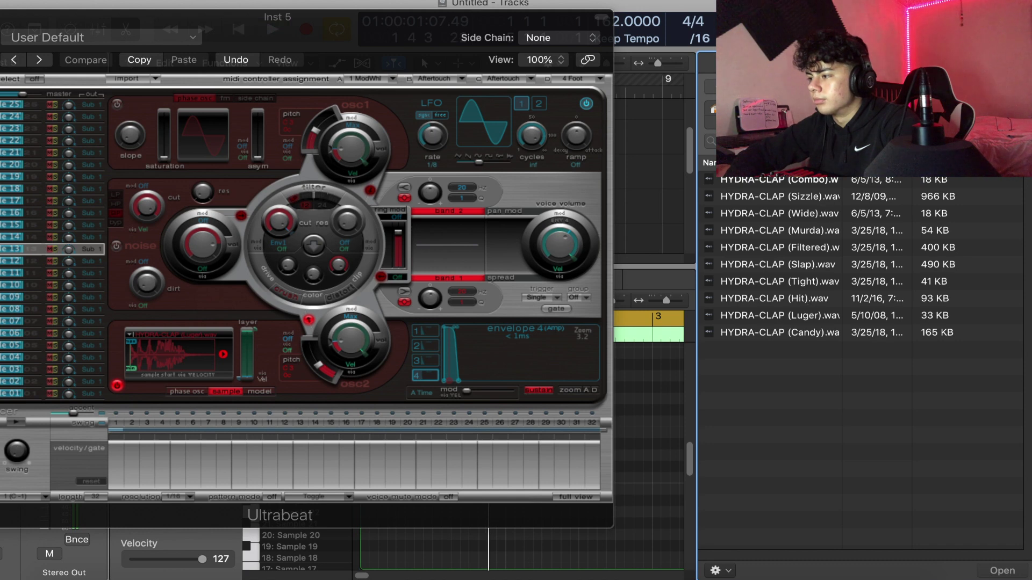
Step: Audition Pierre and Bad Business claps from Trap Galaxy Vol. 1 in the Inst 5 Ultrabeat and settle on Clap [ Luger Slap ].wav
{"action": "left_click", "coordinate": [721, 86]}
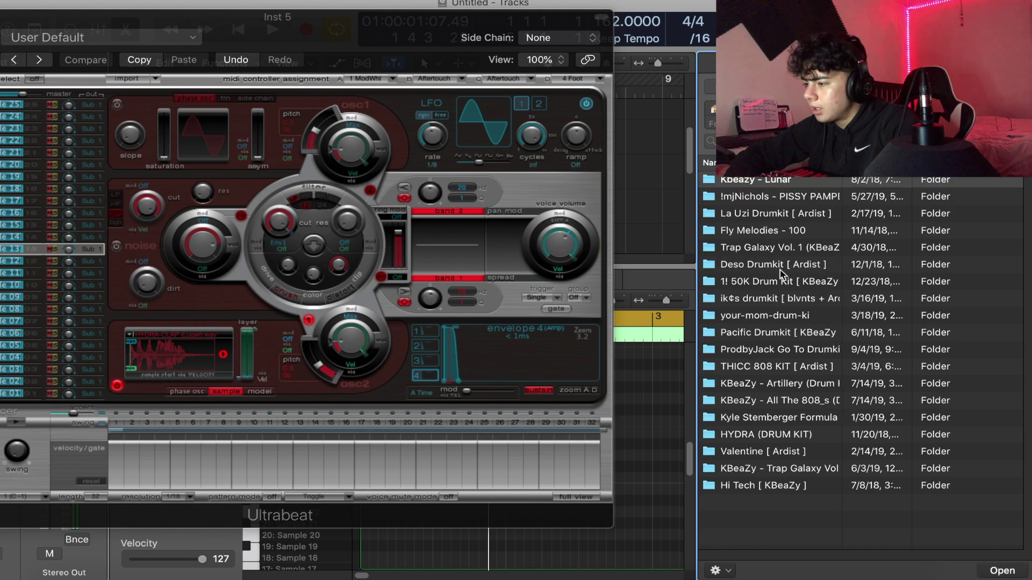
{"action": "double_click", "coordinate": [784, 252]}
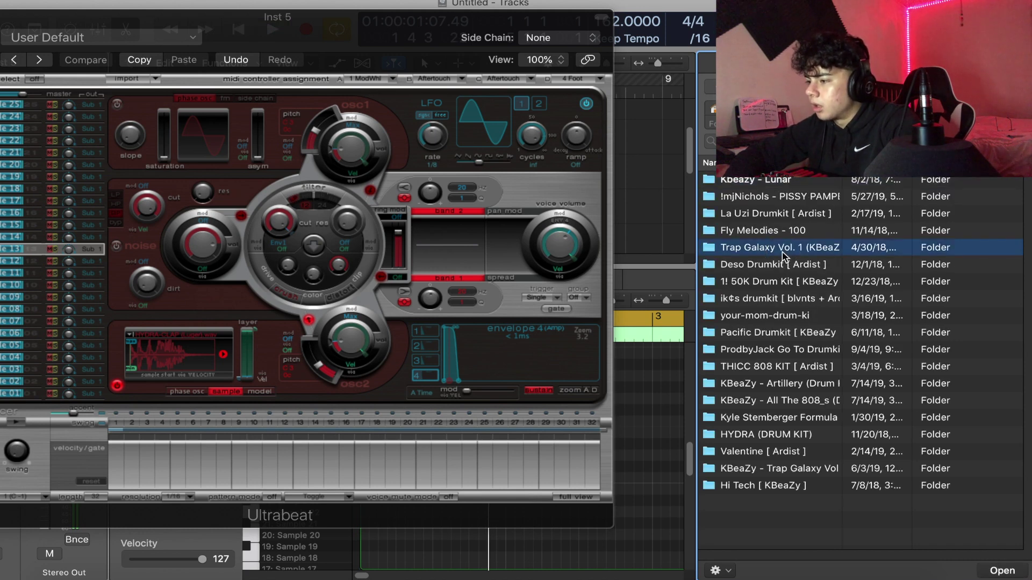
{"action": "double_click", "coordinate": [747, 272]}
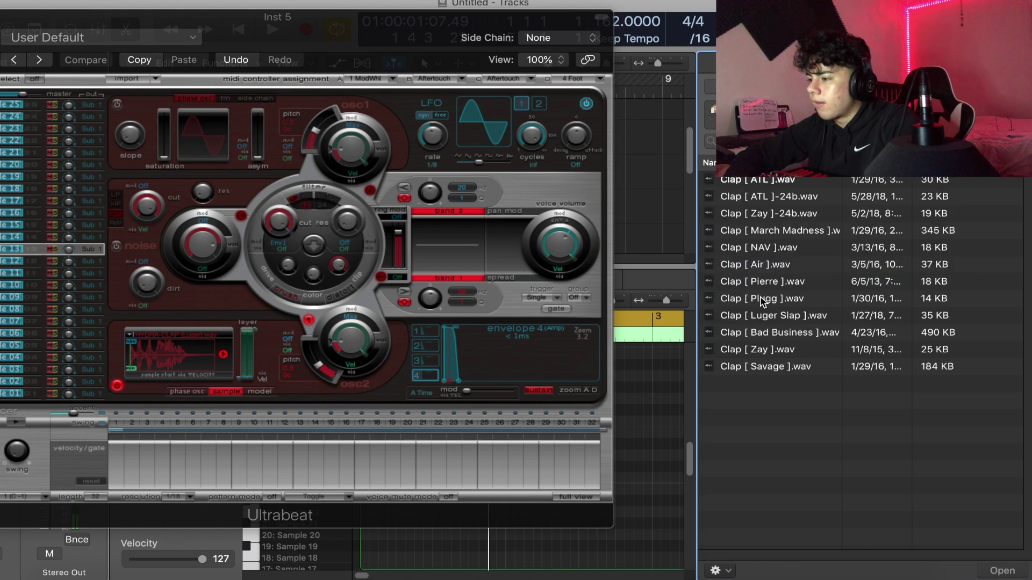
{"action": "left_click_drag", "start_coordinate": [760, 286], "coordinate": [206, 356]}
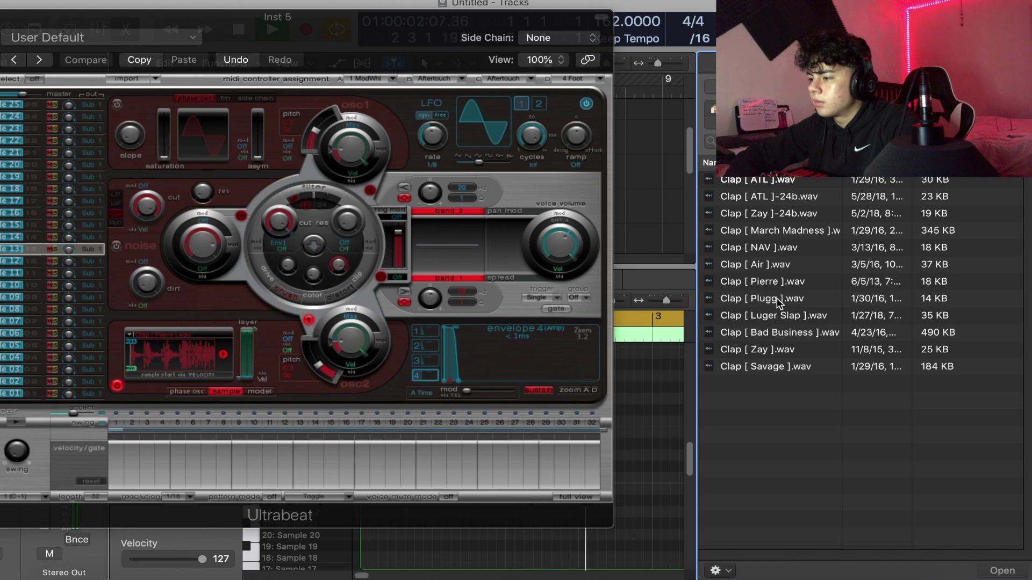
{"action": "left_click_drag", "start_coordinate": [772, 325], "coordinate": [179, 357]}
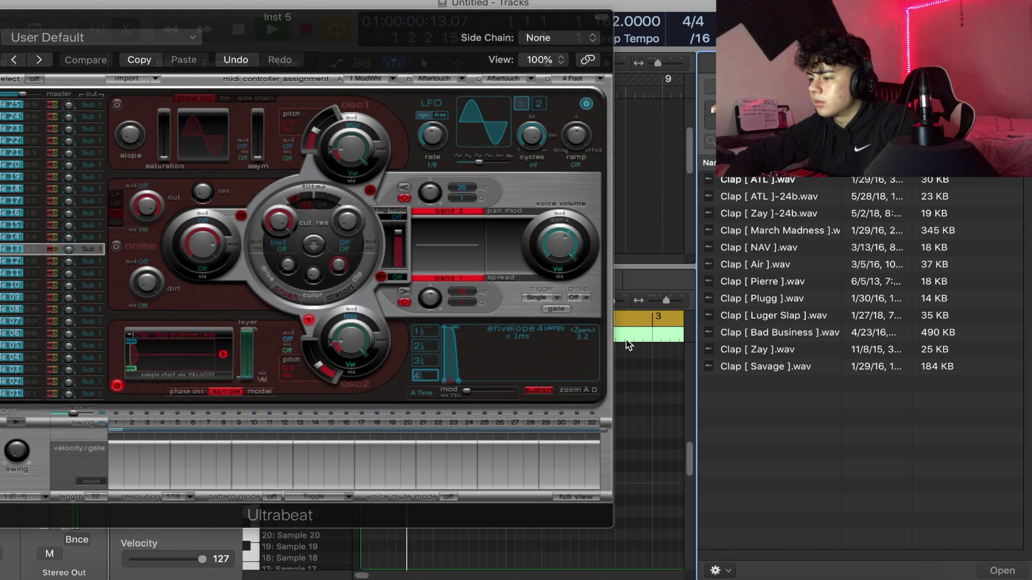
{"action": "left_click_drag", "start_coordinate": [741, 319], "coordinate": [196, 363]}
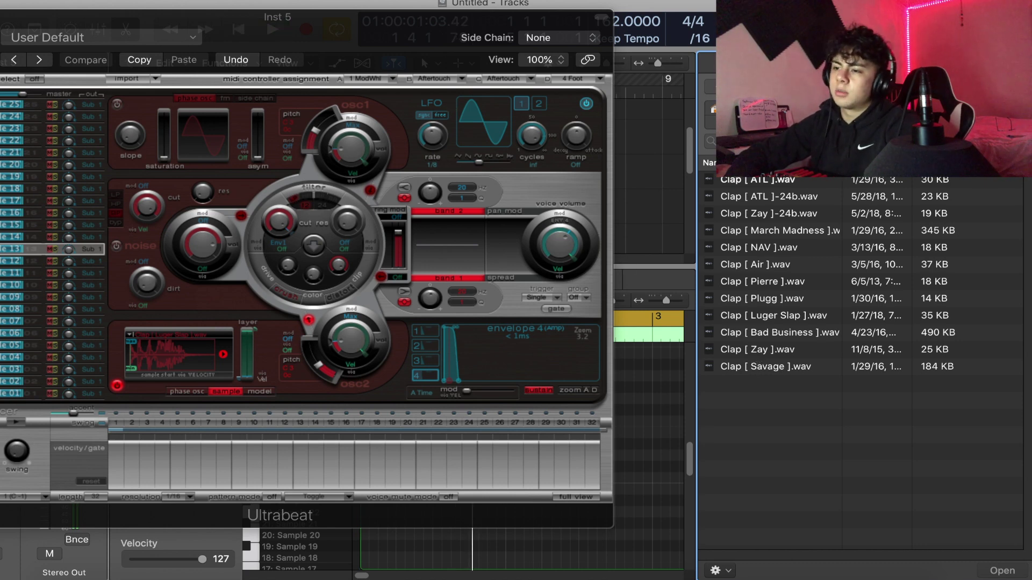
{"action": "left_click", "coordinate": [0, 16]}
Step: Draw two consecutive eighth-note hi-hats on C3 at the start of the Inst 6 track and set the second note's velocity to 119
{"action": "left_click", "coordinate": [541, 199]}
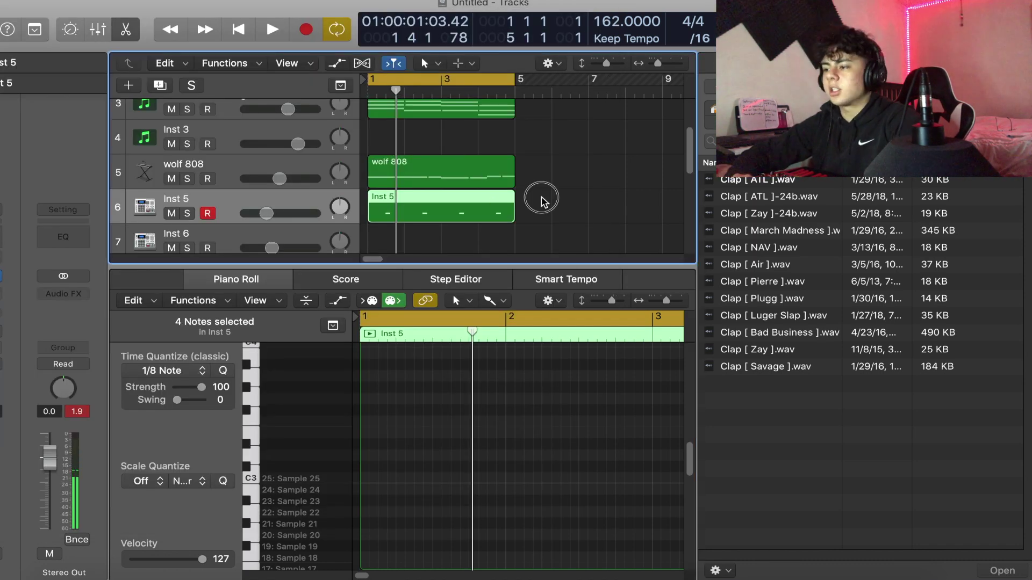
{"action": "scroll", "coordinate": [542, 200], "scroll_direction": "down", "scroll_amount": 2}
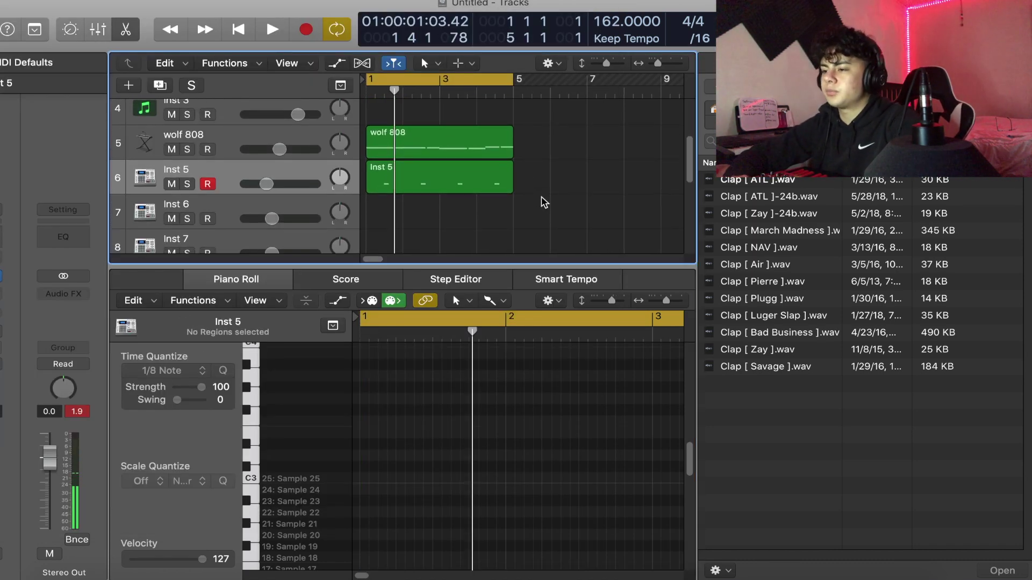
{"action": "left_click", "coordinate": [290, 208]}
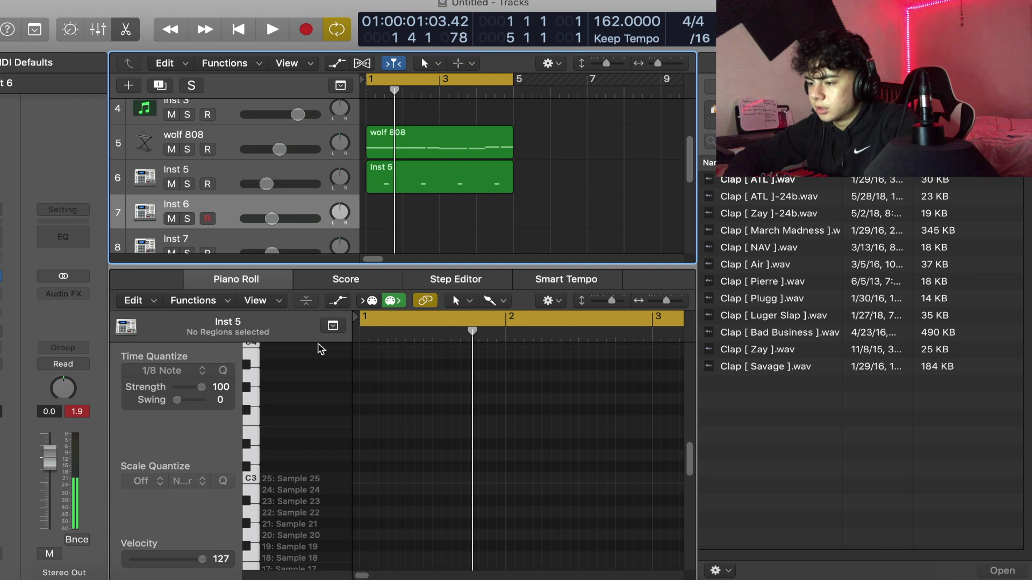
{"action": "left_click", "coordinate": [371, 479]}
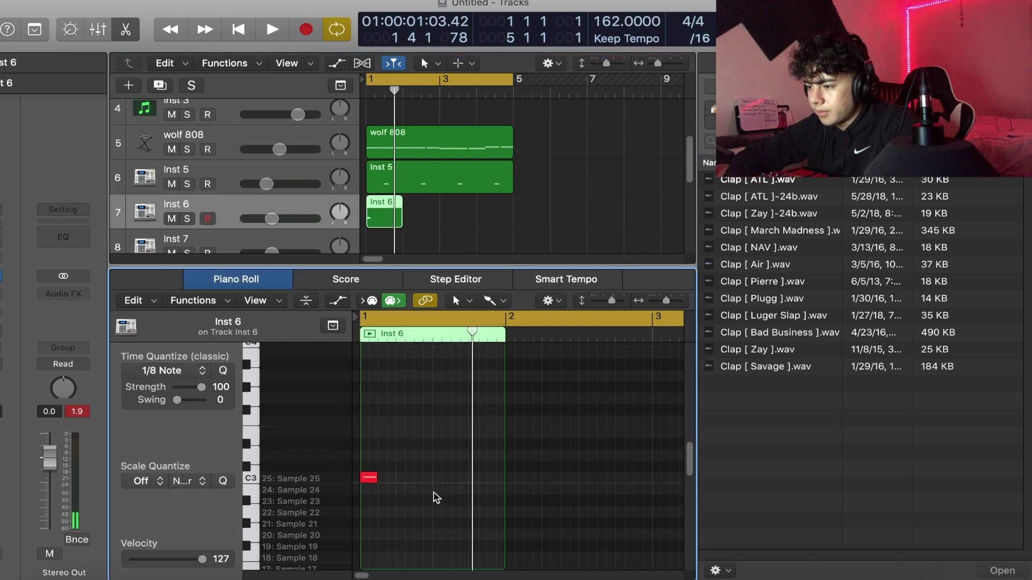
{"action": "key", "text": "space"}
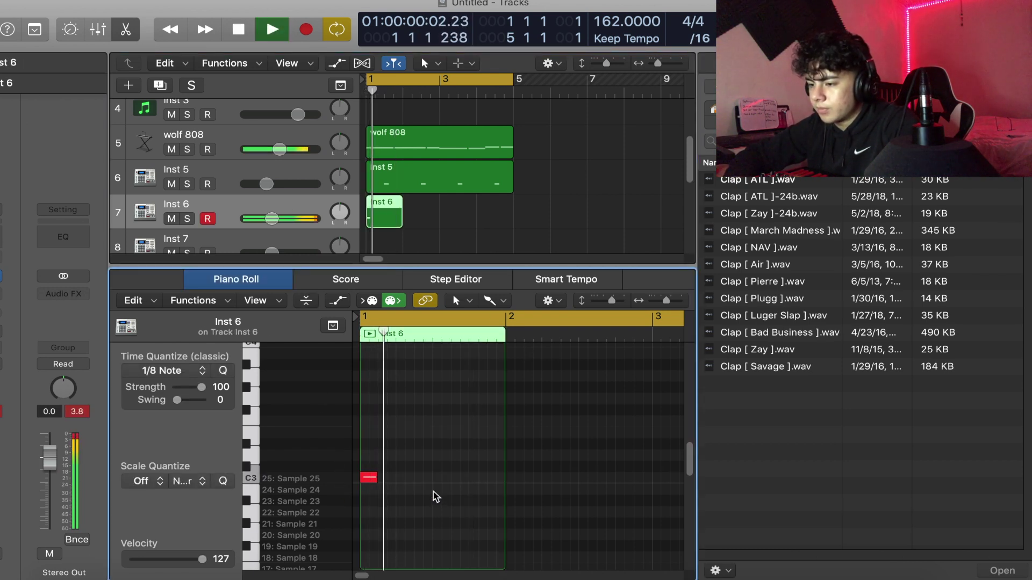
{"action": "key", "text": "space"}
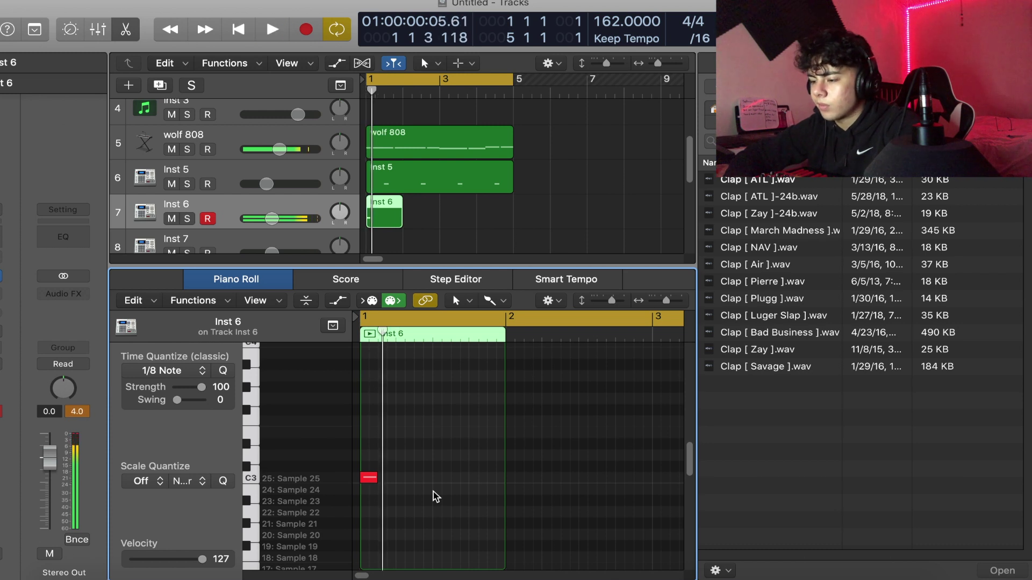
{"action": "left_click", "coordinate": [387, 477]}
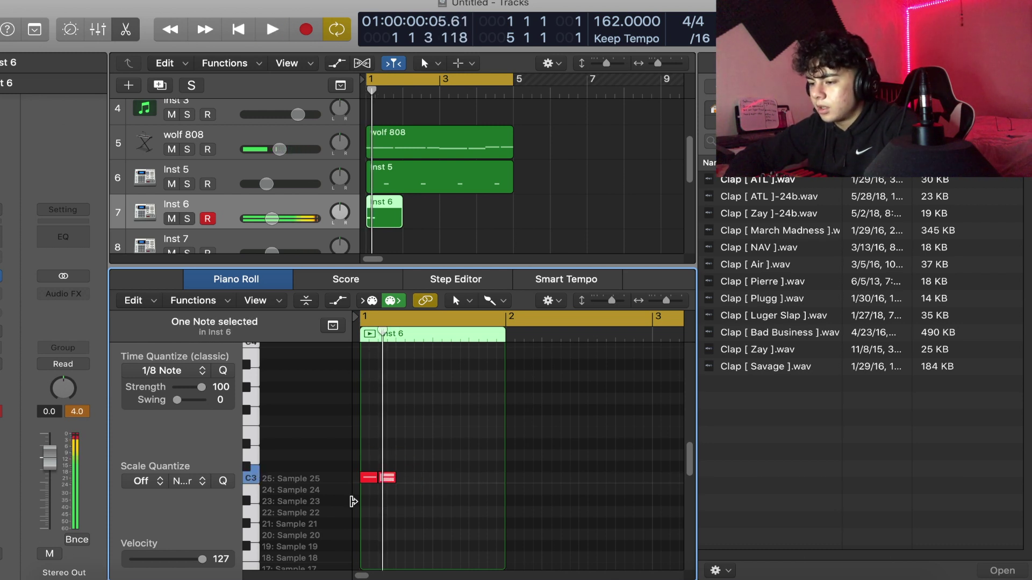
{"action": "left_click_drag", "start_coordinate": [201, 560], "coordinate": [197, 566]}
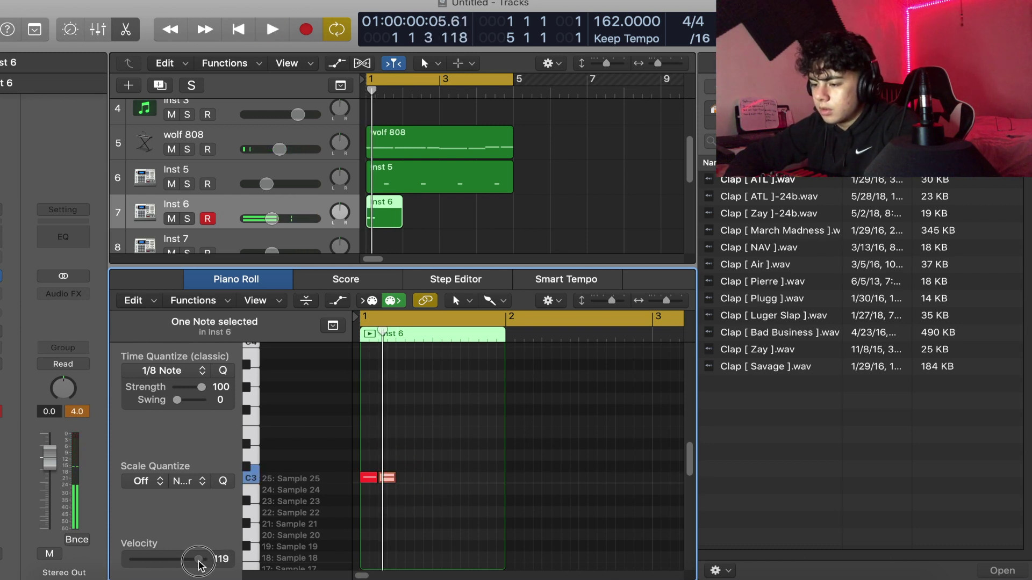
Step: Repeat the pair of Inst 6 hi-hat notes three times to fill bar 1, and start playback
{"action": "left_click_drag", "start_coordinate": [417, 479], "coordinate": [350, 475]}
{"action": "key", "text": "super+r"}
{"action": "key", "text": "super+r"}
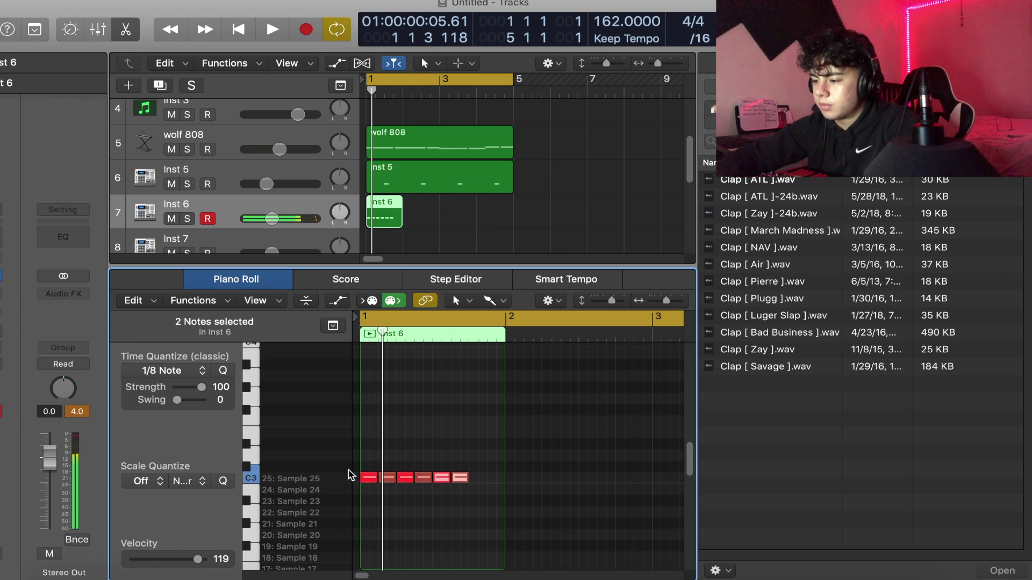
{"action": "key", "text": "super+r"}
{"action": "key", "text": "space"}
Step: Repeat the one-bar Inst 6 region three times to fill bars 1 to 4, and lower the track's volume to about -14 dB
{"action": "left_click", "coordinate": [382, 215]}
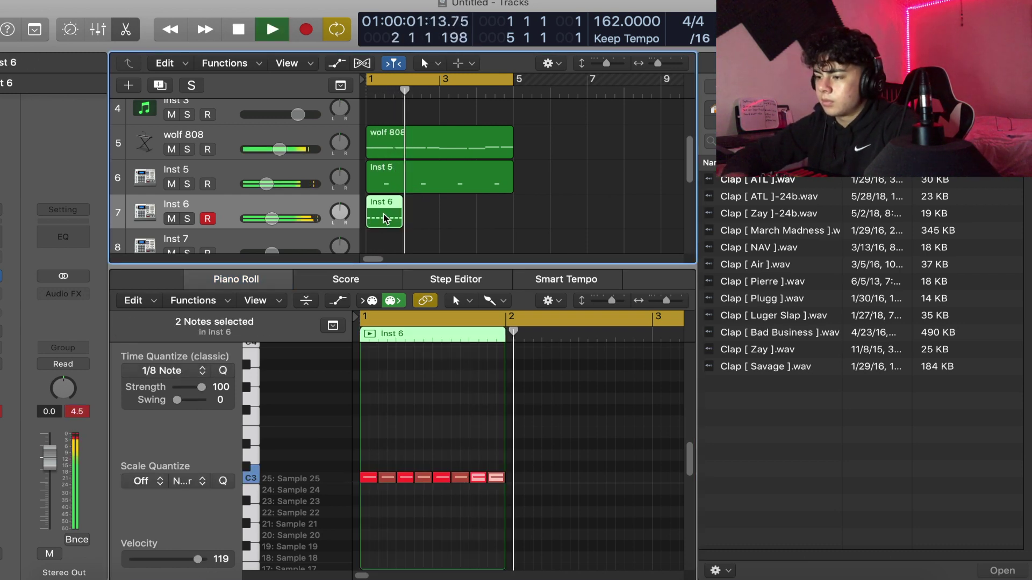
{"action": "key", "text": "super+r"}
{"action": "key", "text": "super+r"}
{"action": "key", "text": "super+r"}
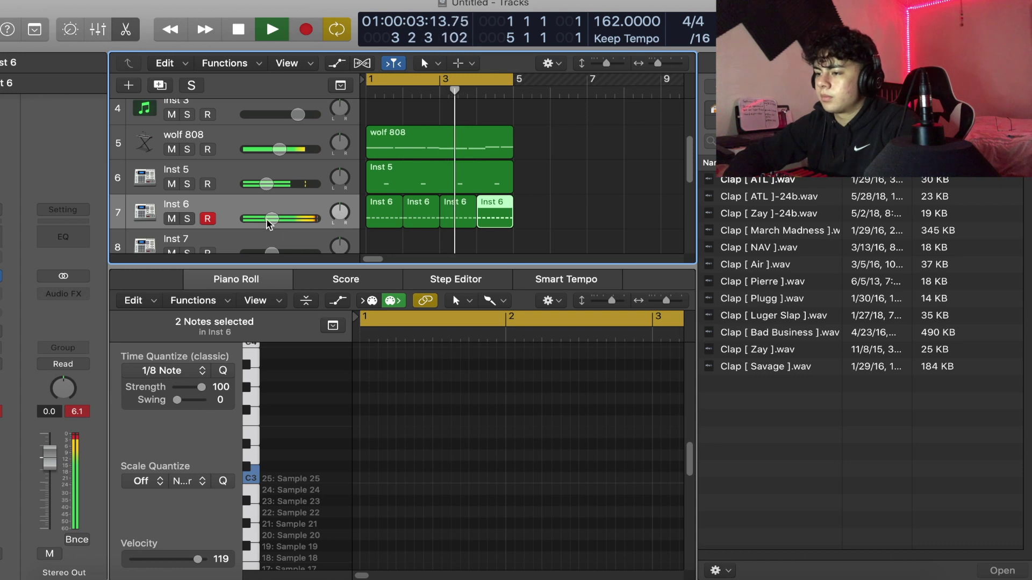
{"action": "left_click_drag", "start_coordinate": [262, 218], "coordinate": [264, 222]}
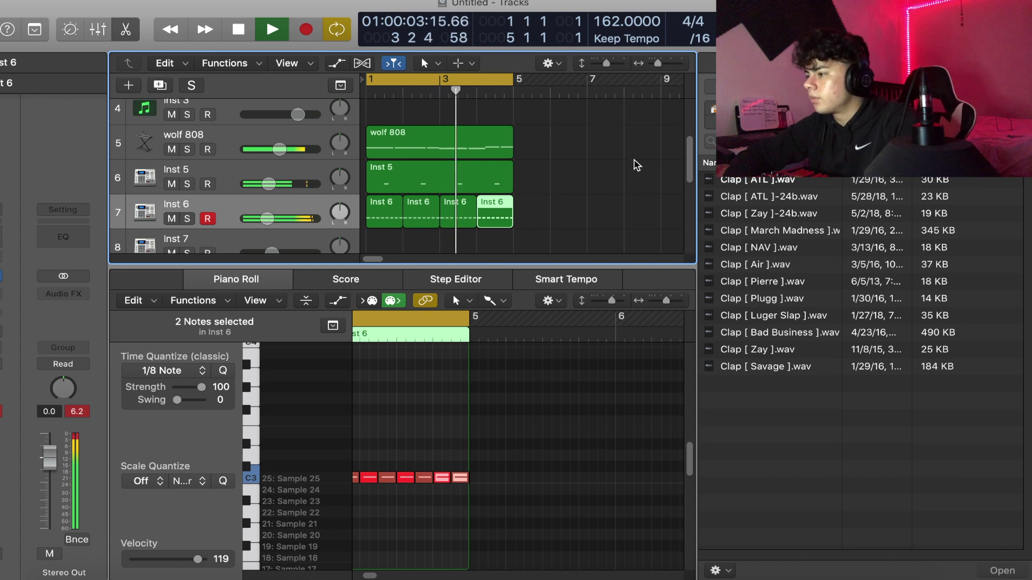
{"action": "scroll", "coordinate": [359, 172], "scroll_direction": "down", "scroll_amount": 2}
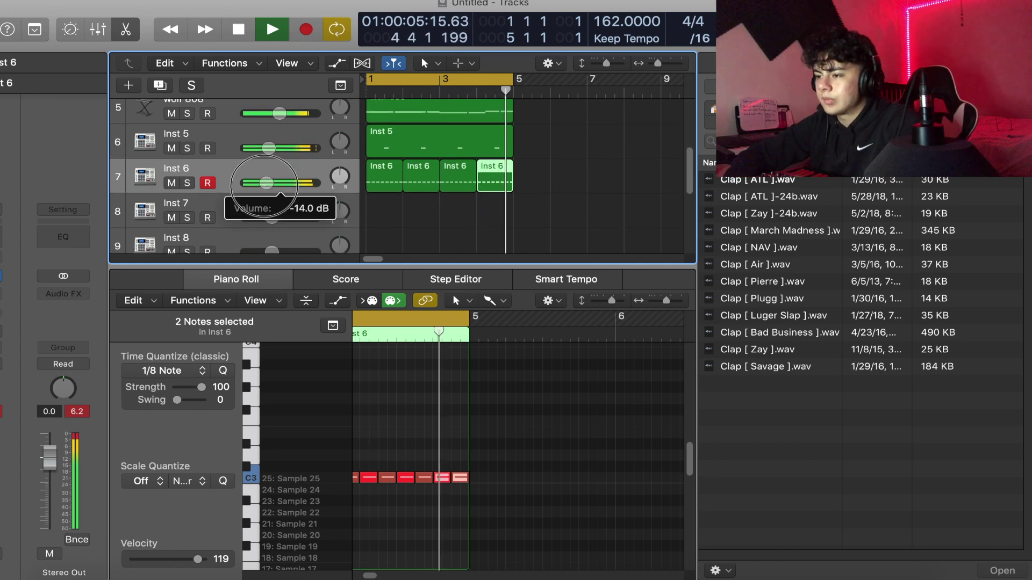
Step: Load Kick [ Big ].wav from the La Uzi Drumkit into voice 13 of the Inst 7 track's Ultrabeat
{"action": "left_click", "coordinate": [260, 205]}
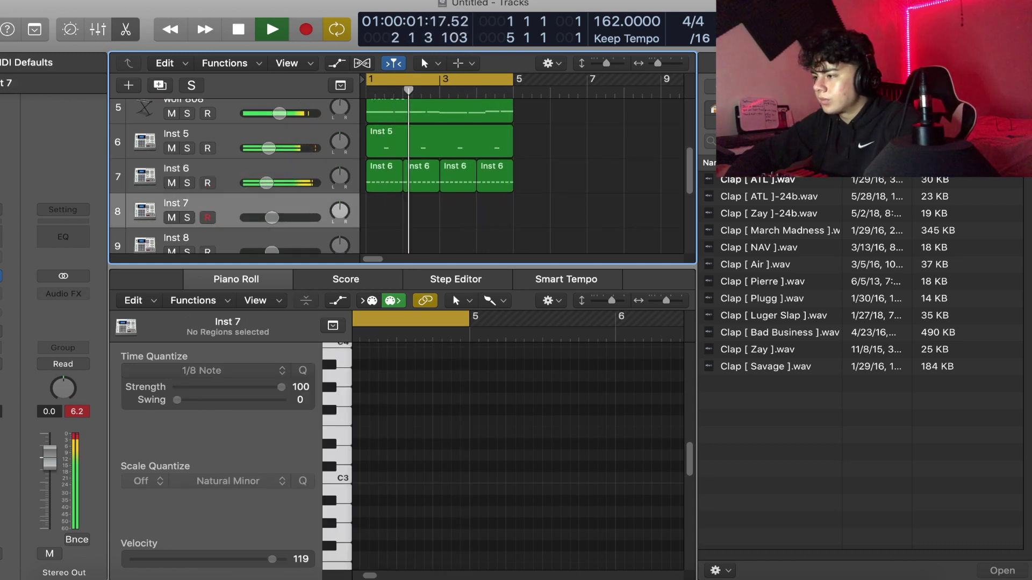
{"action": "key", "text": "space"}
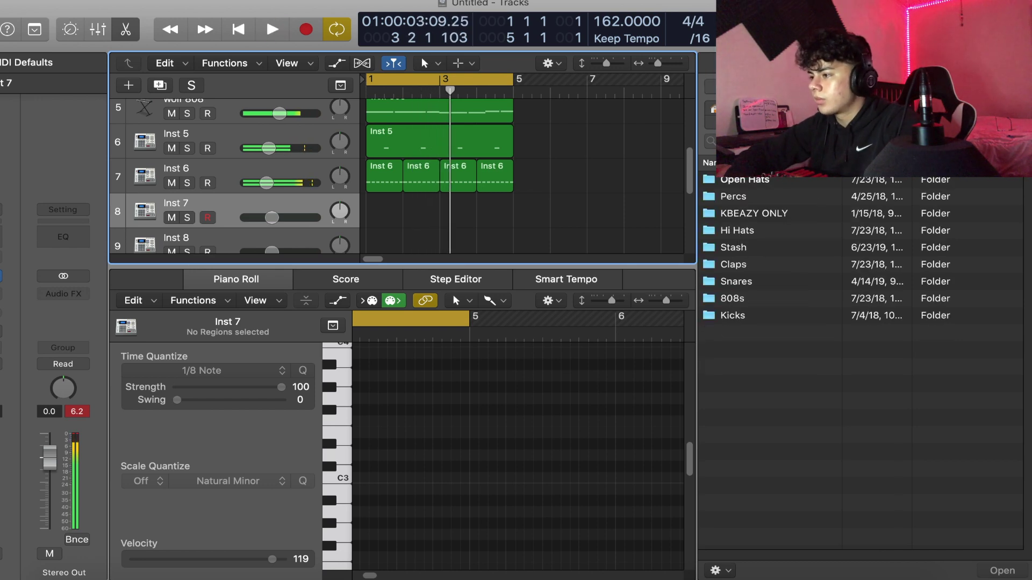
{"action": "left_click", "coordinate": [713, 87]}
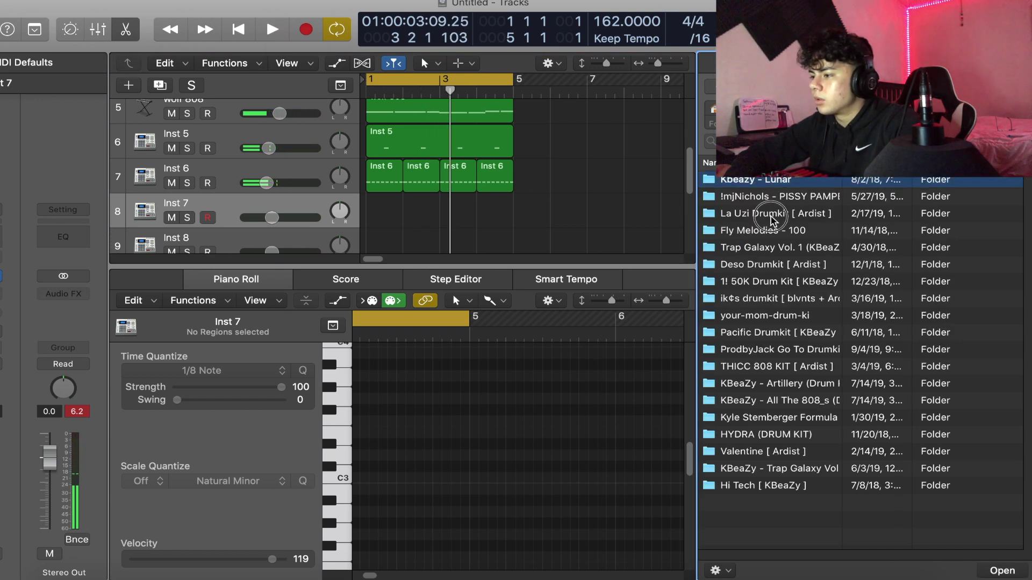
{"action": "double_click", "coordinate": [769, 215]}
{"action": "double_click", "coordinate": [731, 182]}
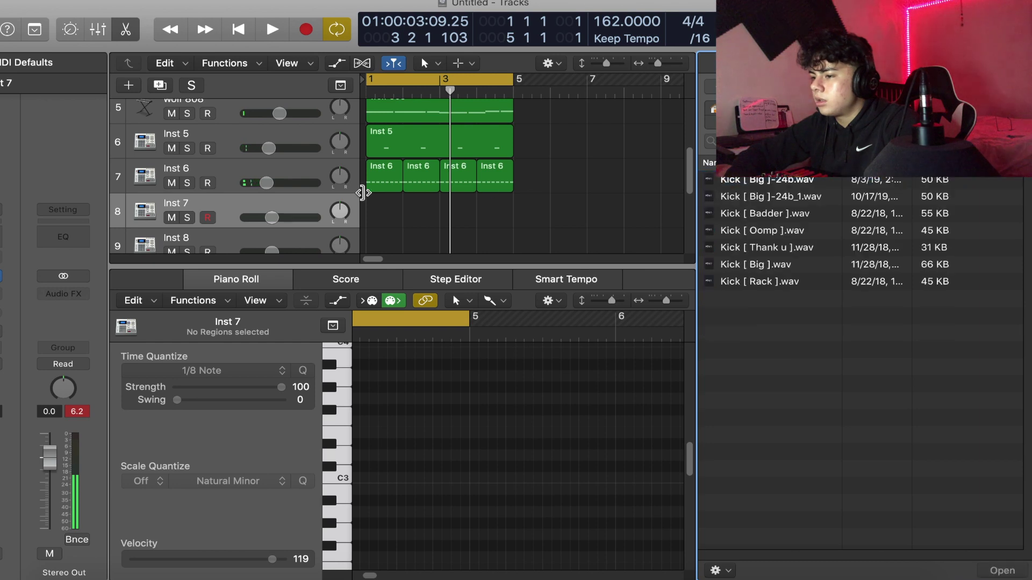
{"action": "left_click", "coordinate": [1, 276]}
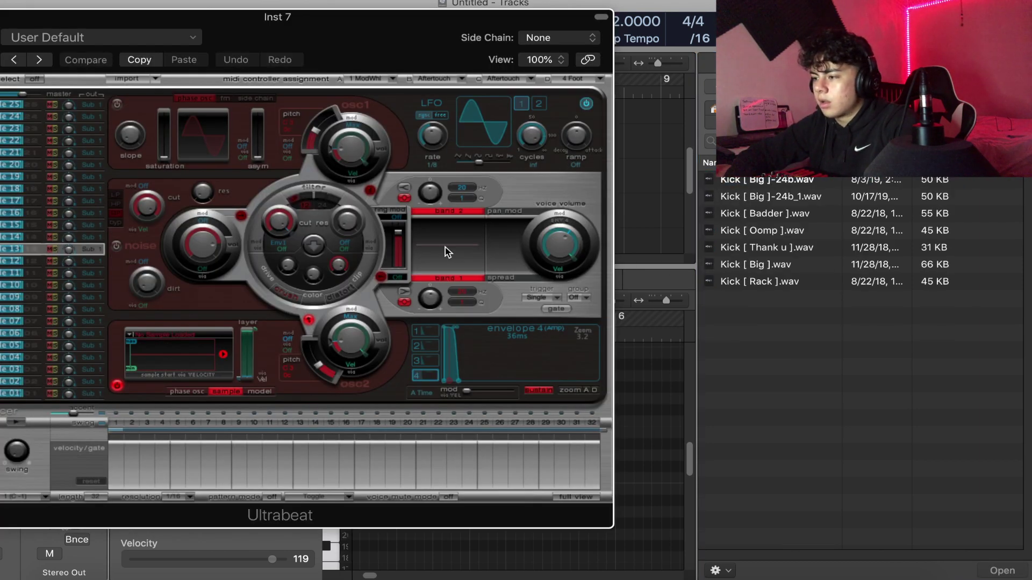
{"action": "left_click_drag", "start_coordinate": [790, 264], "coordinate": [155, 343]}
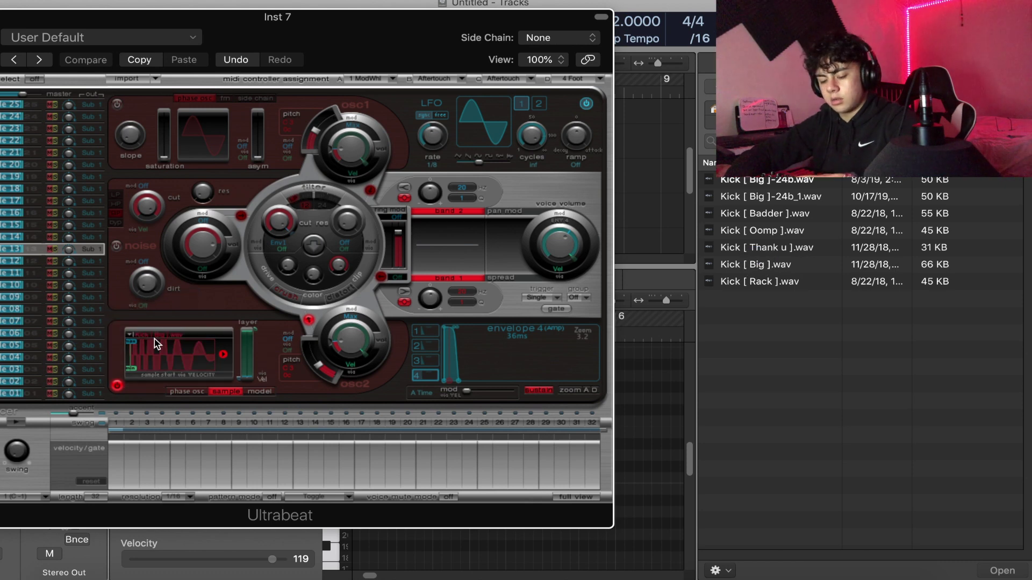
{"action": "left_click", "coordinate": [0, 17]}
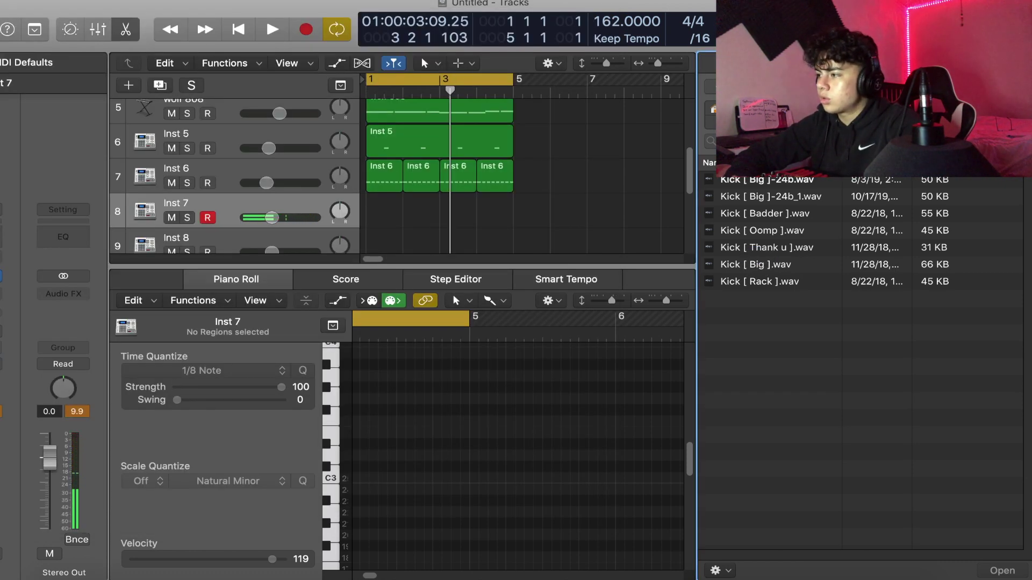
Step: Record a kick pattern on C2 across bars 1 to 4 of the Inst 7 track
{"action": "key", "text": "f"}
{"action": "scroll", "coordinate": [689, 145], "scroll_direction": "up", "scroll_amount": 2}
{"action": "key", "text": "space"}
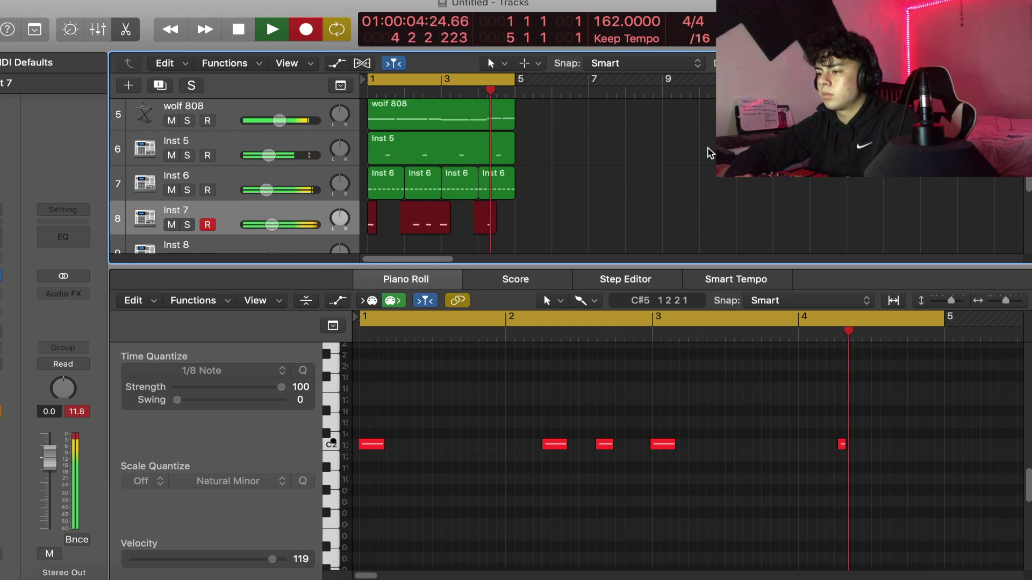
{"action": "key", "text": "space"}
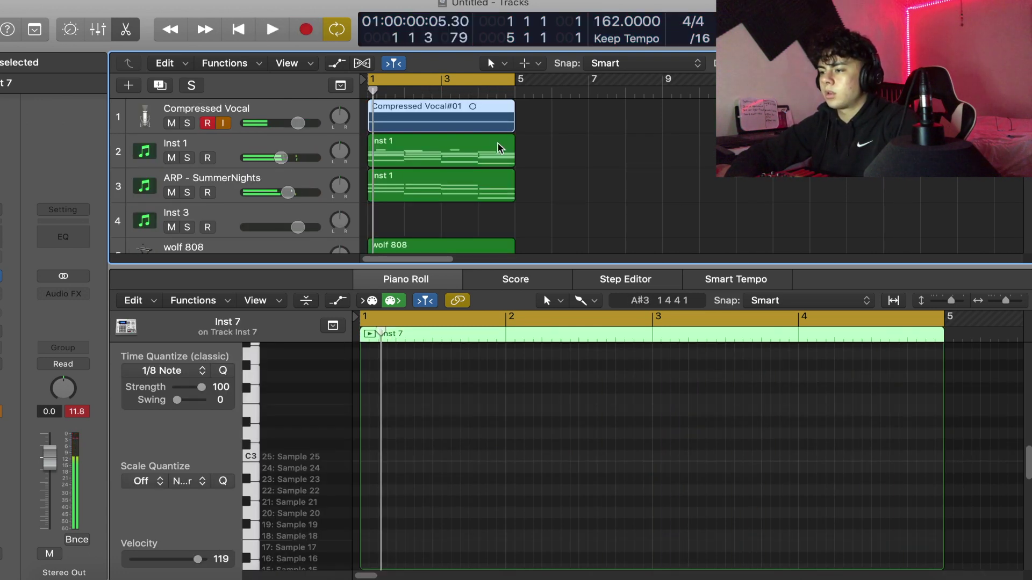
Step: Delete the stray Compressed Vocal#01 recording from the Compressed Vocal track, removing its audio file from disk as well
{"action": "left_click", "coordinate": [367, 118]}
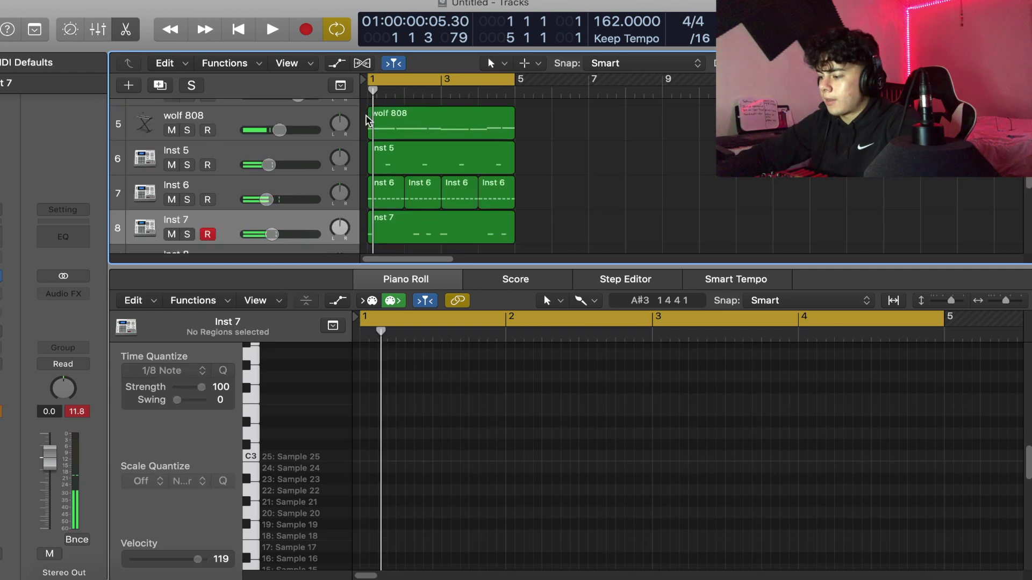
{"action": "scroll", "coordinate": [444, 132], "scroll_direction": "up", "scroll_amount": 5}
{"action": "left_click", "coordinate": [438, 127]}
{"action": "key", "text": "Delete"}
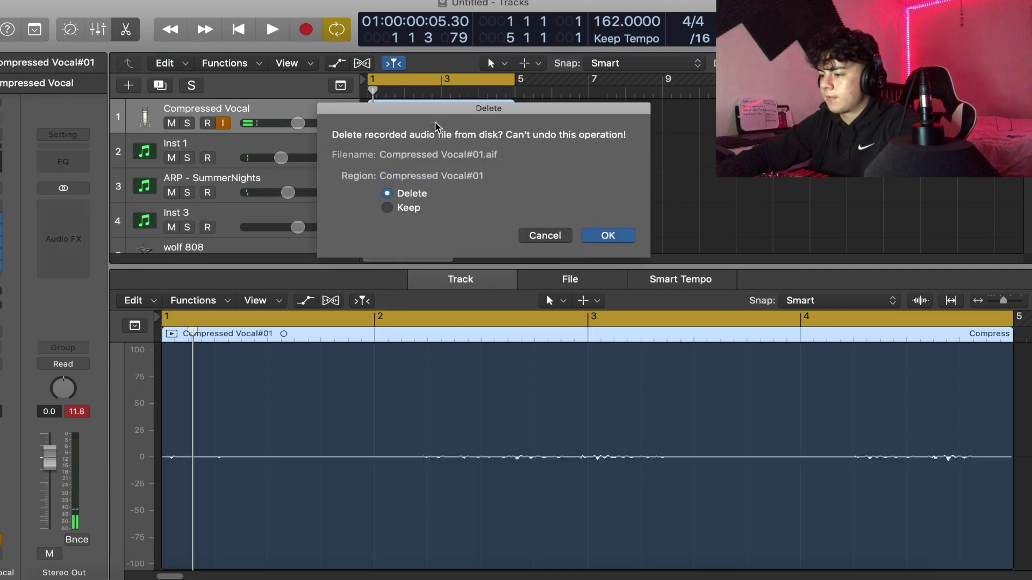
{"action": "key", "text": "Return"}
{"action": "scroll", "coordinate": [403, 145], "scroll_direction": "down", "scroll_amount": 8}
{"action": "scroll", "coordinate": [368, 171], "scroll_direction": "up", "scroll_amount": 4}
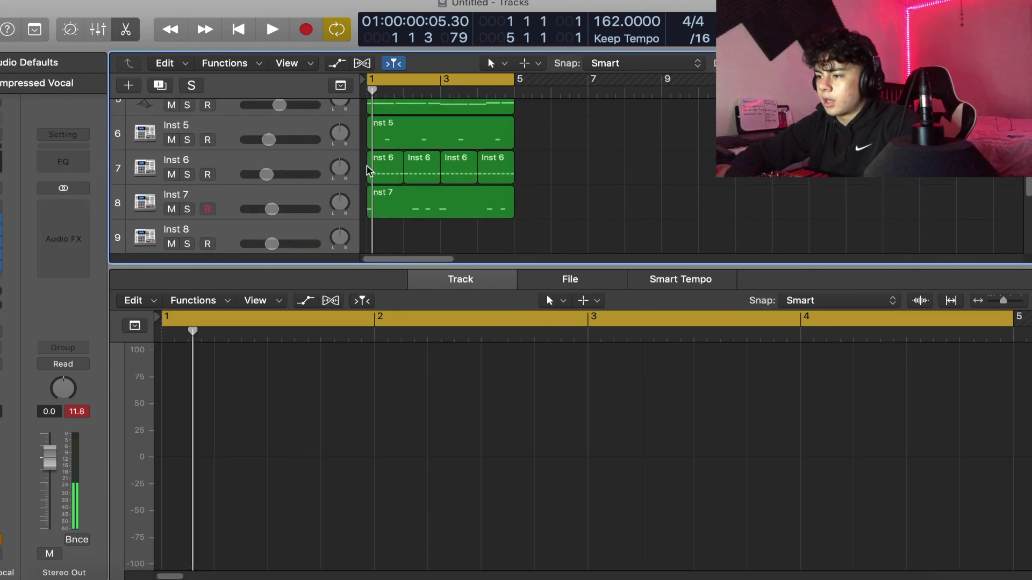
Step: Select all the kick notes in the Inst 7 region and quantize them to 1/8 notes
{"action": "left_click", "coordinate": [291, 203]}
{"action": "key", "text": "super+a"}
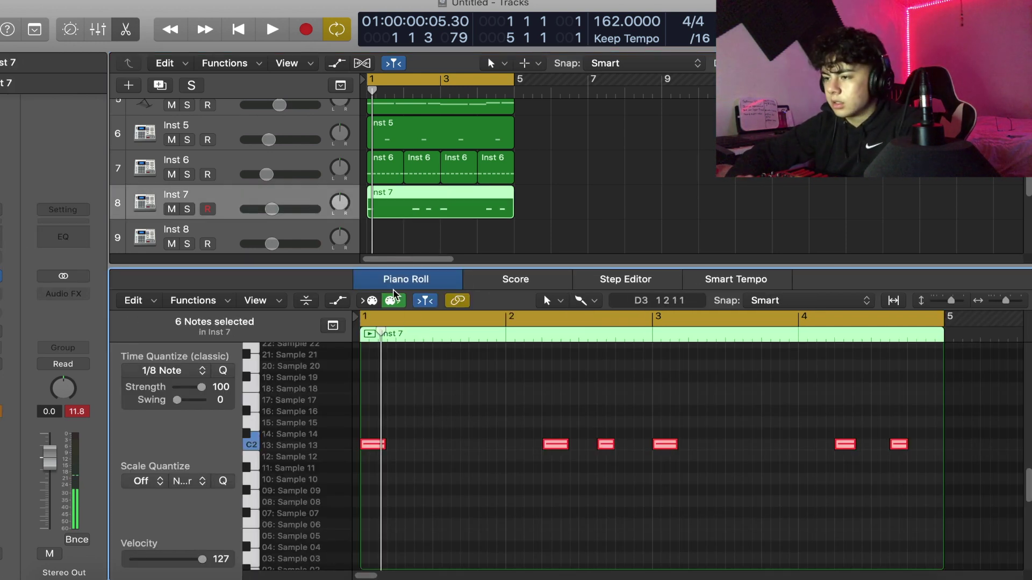
{"action": "scroll", "coordinate": [290, 111], "scroll_direction": "up", "scroll_amount": 4}
{"action": "left_click", "coordinate": [290, 111]}
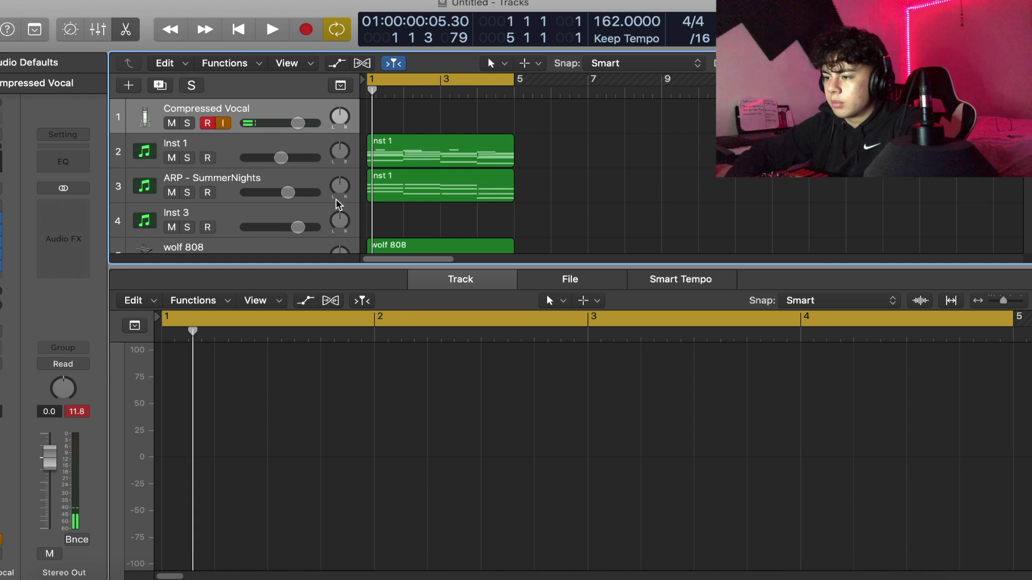
{"action": "scroll", "coordinate": [338, 204], "scroll_direction": "down", "scroll_amount": 4}
{"action": "scroll", "coordinate": [337, 204], "scroll_direction": "down", "scroll_amount": 2}
{"action": "left_click", "coordinate": [321, 142]}
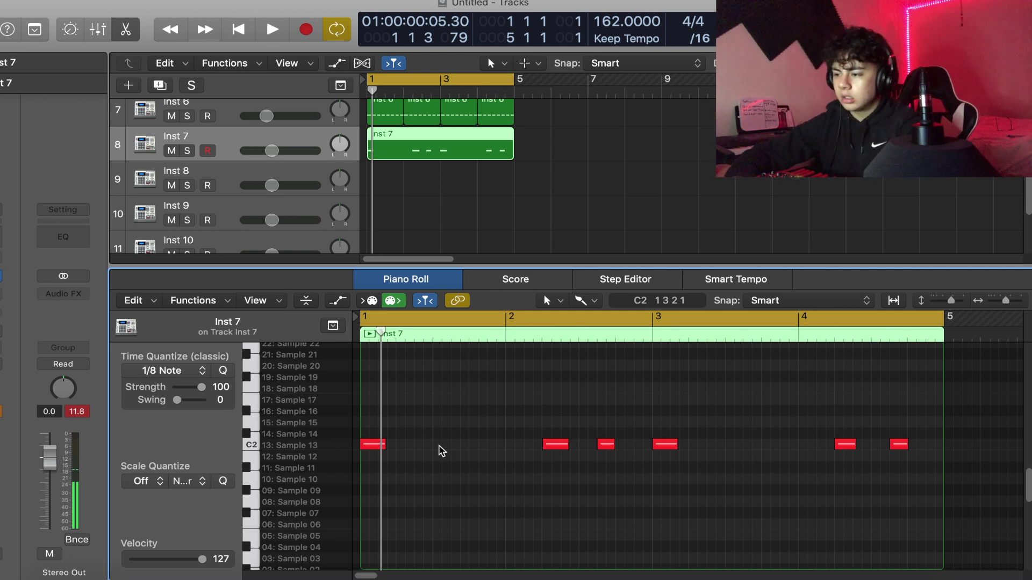
Step: Start the loop playing, select the Inst 8 track, and open the Snares folder of the Trap Galaxy Vol. 1 kit
{"action": "key", "text": "space"}
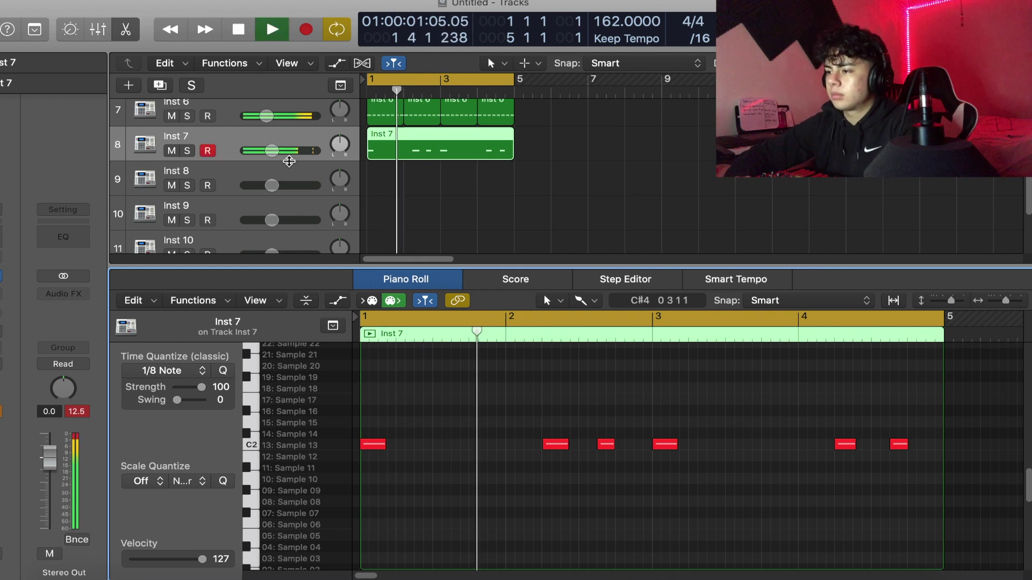
{"action": "left_click", "coordinate": [275, 159]}
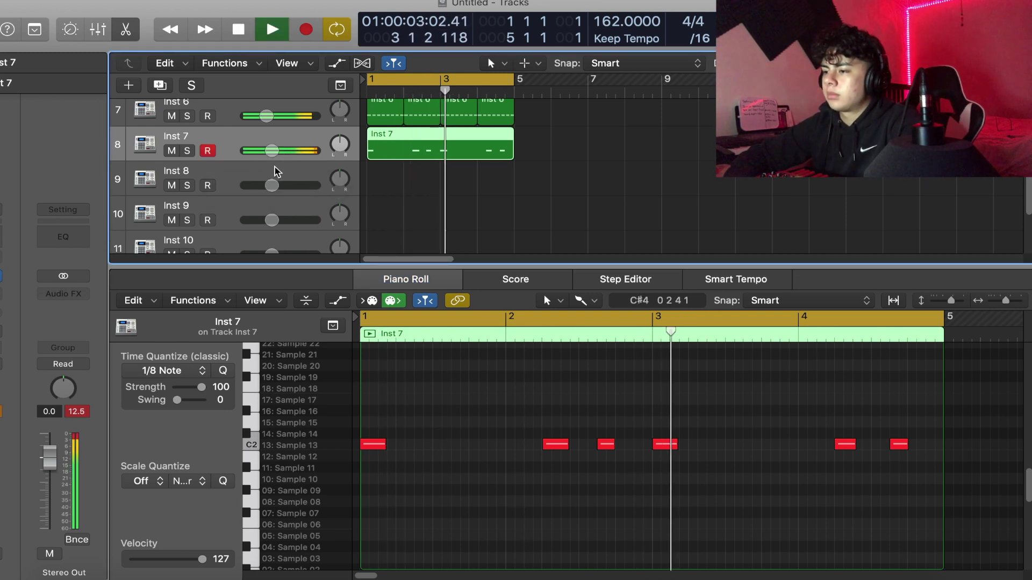
{"action": "left_click", "coordinate": [276, 171]}
{"action": "left_click", "coordinate": [1015, 30]}
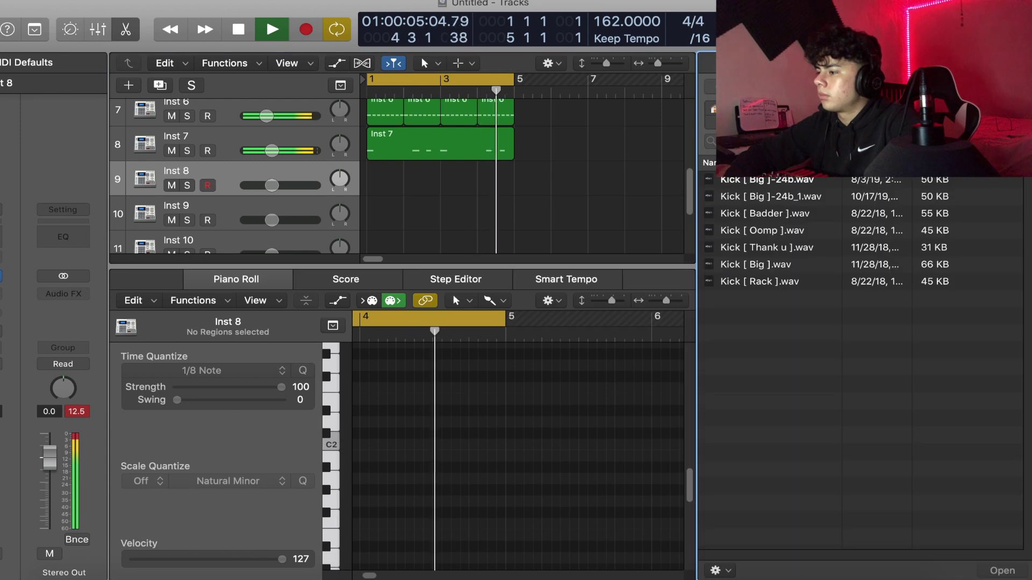
{"action": "left_click", "coordinate": [722, 113]}
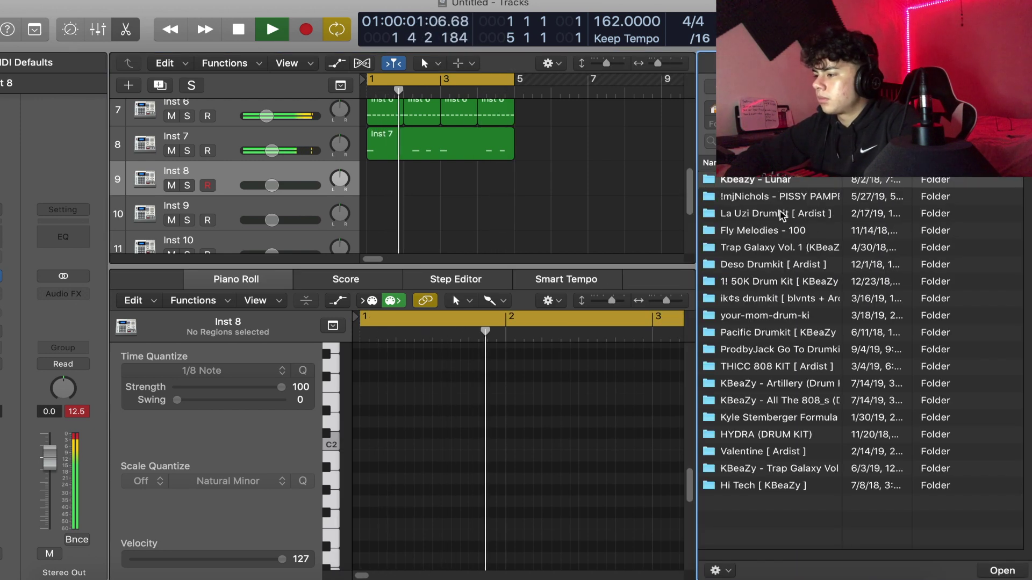
{"action": "double_click", "coordinate": [771, 248]}
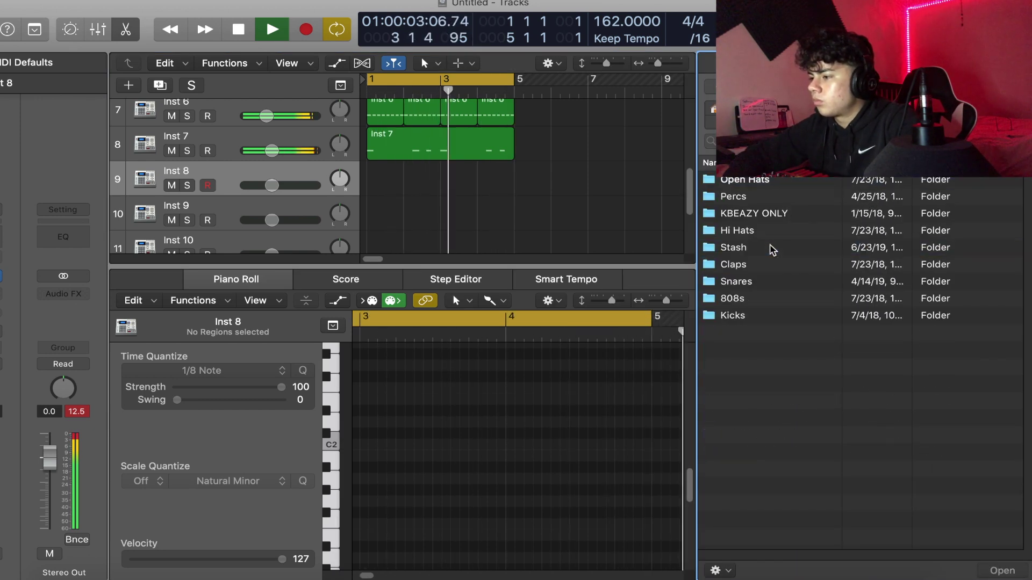
{"action": "left_click", "coordinate": [741, 285]}
{"action": "double_click", "coordinate": [740, 282]}
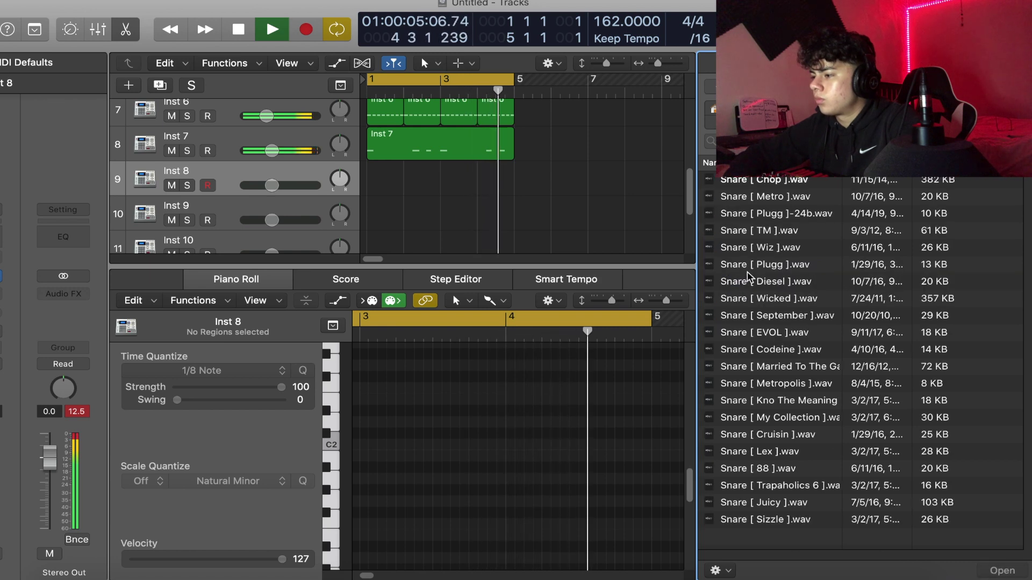
Step: Preview Snare [ Plugg ].wav and load it into voice 13 of the Inst 8 track's Ultrabeat
{"action": "left_click", "coordinate": [715, 264]}
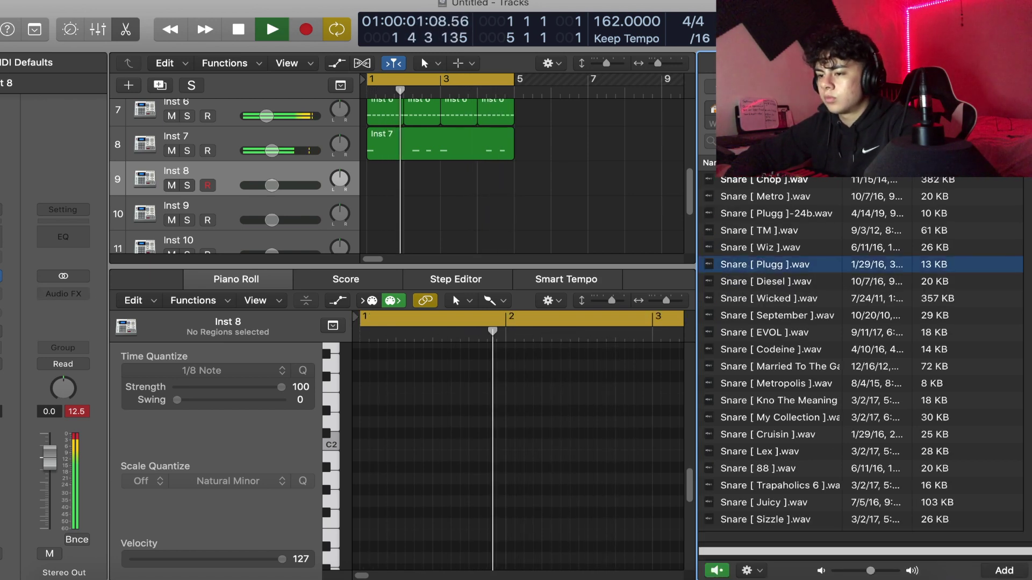
{"action": "left_click", "coordinate": [3, 276]}
{"action": "left_click", "coordinate": [9, 249]}
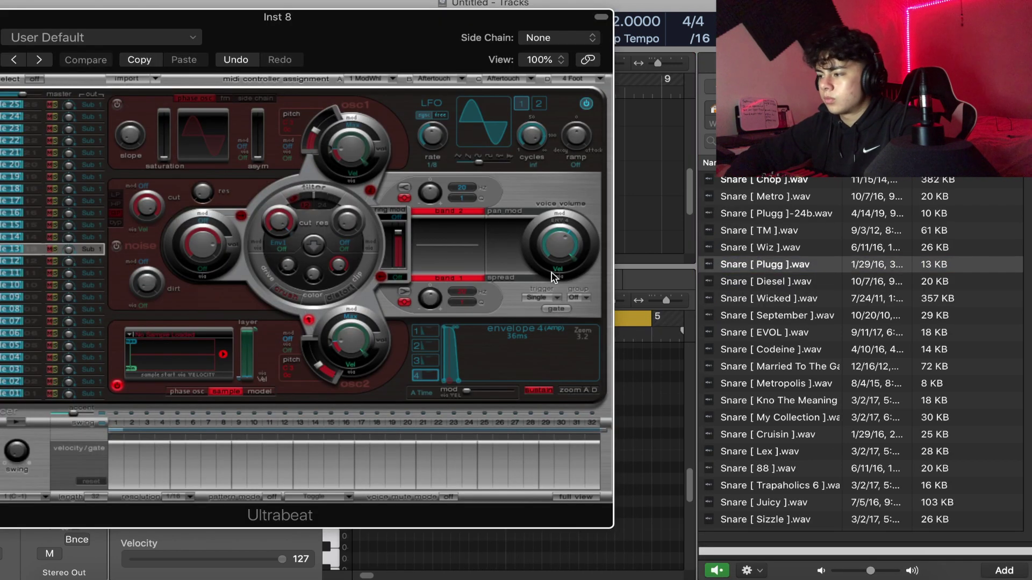
{"action": "left_click_drag", "start_coordinate": [756, 268], "coordinate": [225, 355]}
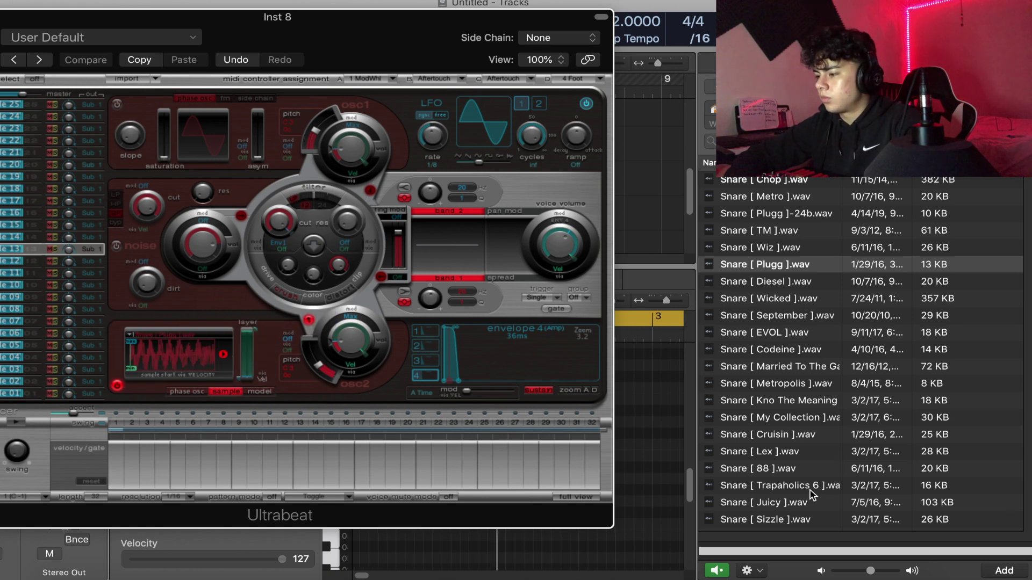
Step: Try the Sizzle, Codeine, EVOL and Diesel snare samples one after another in voice 13 of Inst 8's Ultrabeat
{"action": "left_click_drag", "start_coordinate": [785, 520], "coordinate": [228, 356]}
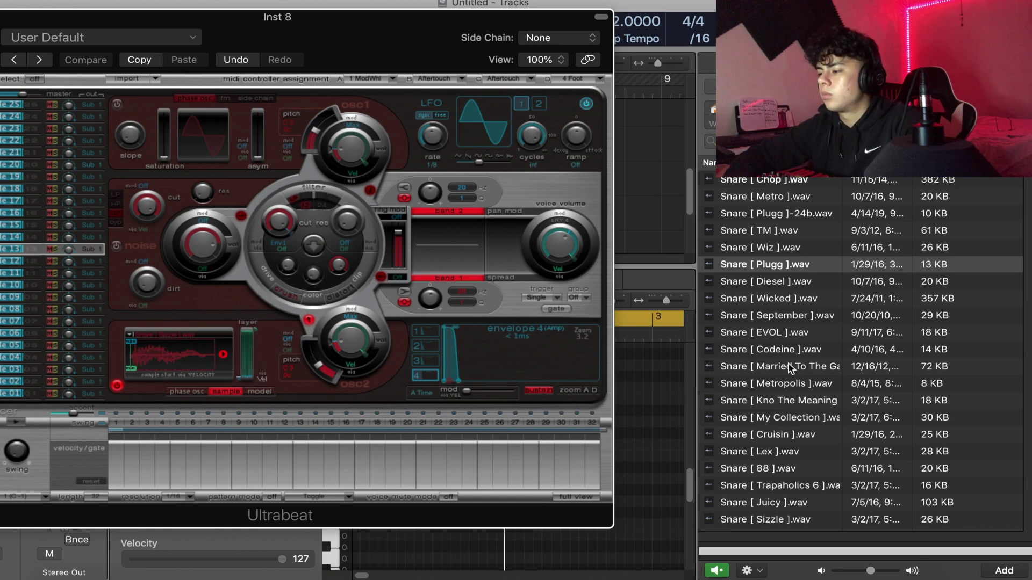
{"action": "left_click_drag", "start_coordinate": [788, 349], "coordinate": [149, 338]}
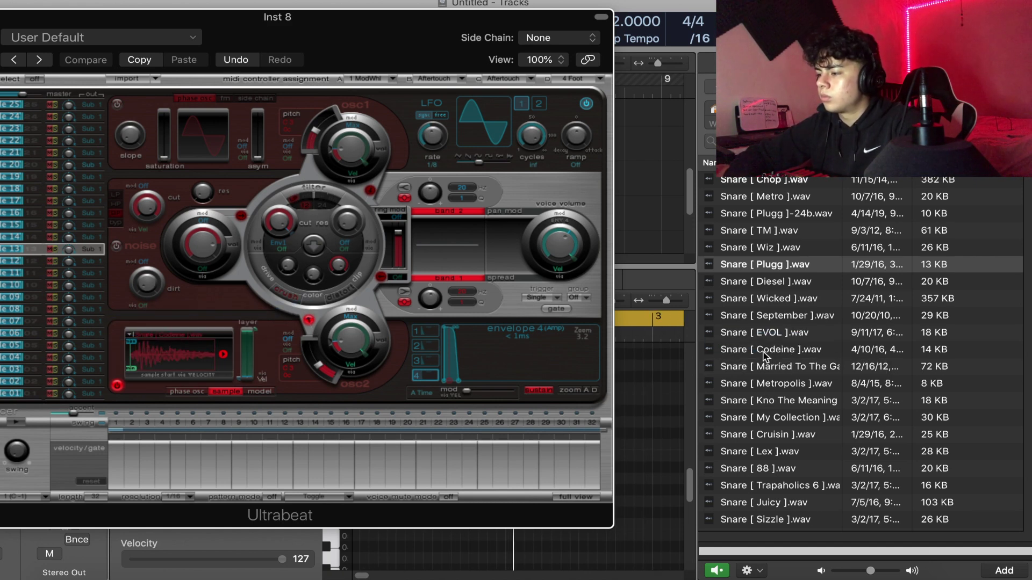
{"action": "left_click_drag", "start_coordinate": [763, 336], "coordinate": [250, 359]}
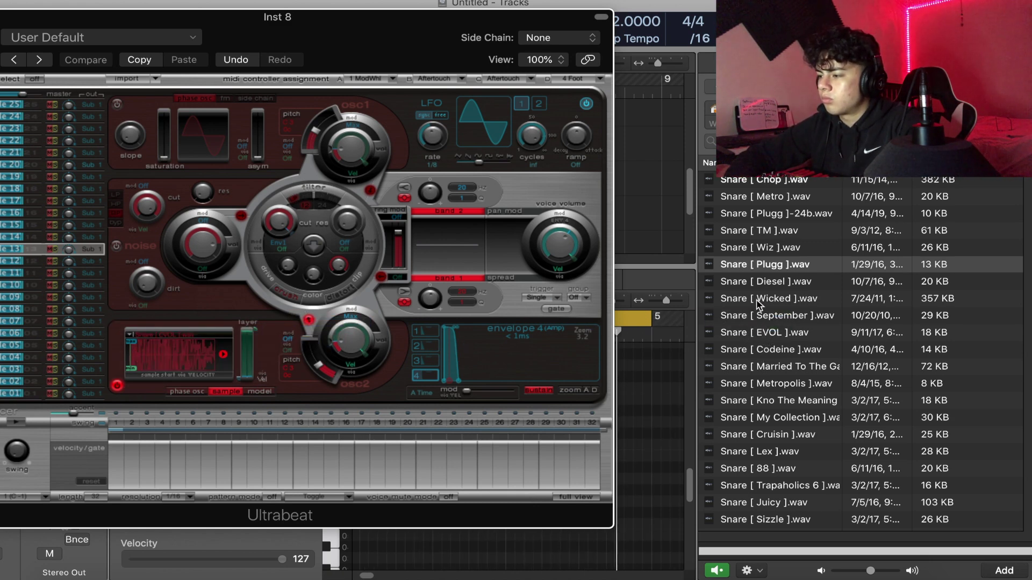
{"action": "left_click_drag", "start_coordinate": [756, 281], "coordinate": [178, 354]}
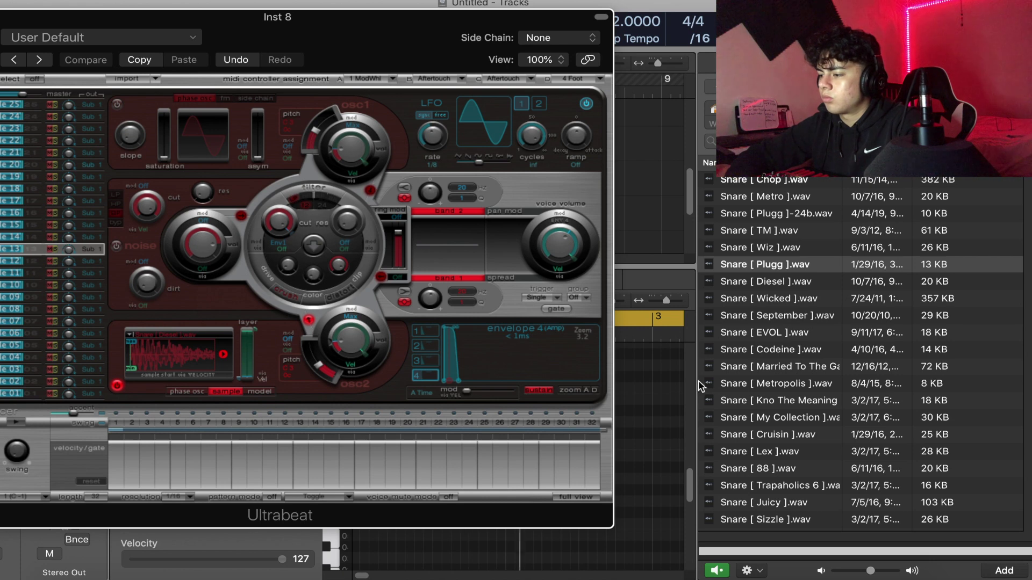
Step: Load Snare [ 88 ].wav into voice 13 of Inst 8's Ultrabeat and close the instrument window
{"action": "left_click_drag", "start_coordinate": [776, 468], "coordinate": [223, 358]}
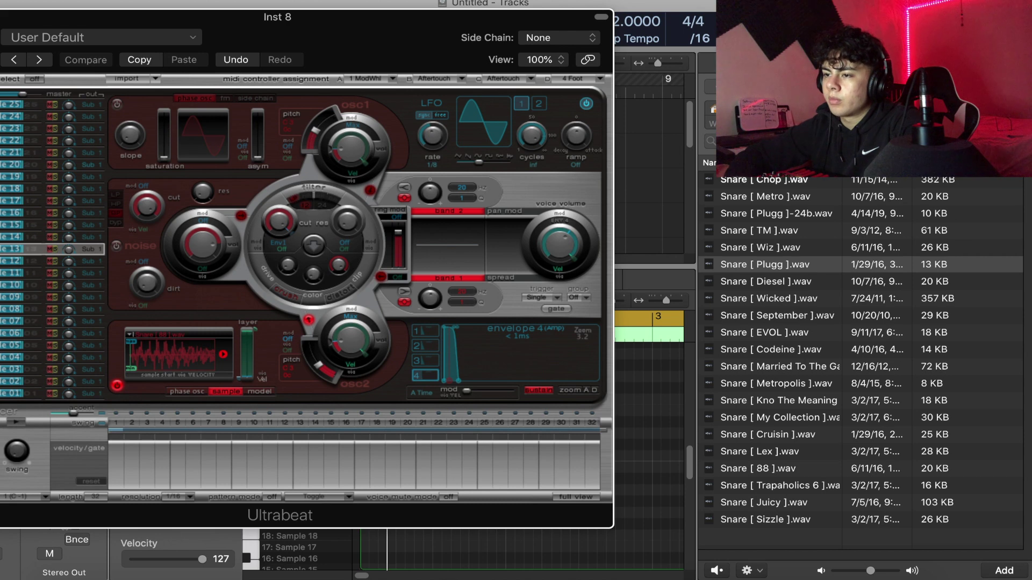
{"action": "key", "text": "super+w"}
Step: Delete the unwanted take folder from the Compressed Vocal track
{"action": "left_click", "coordinate": [410, 111]}
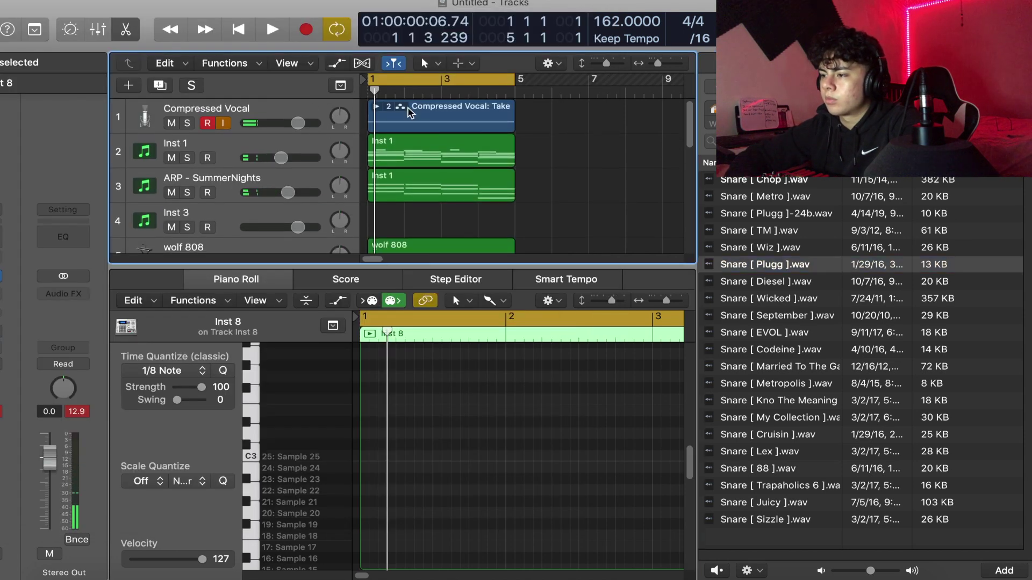
{"action": "key", "text": "BackSpace"}
{"action": "key", "text": "Return"}
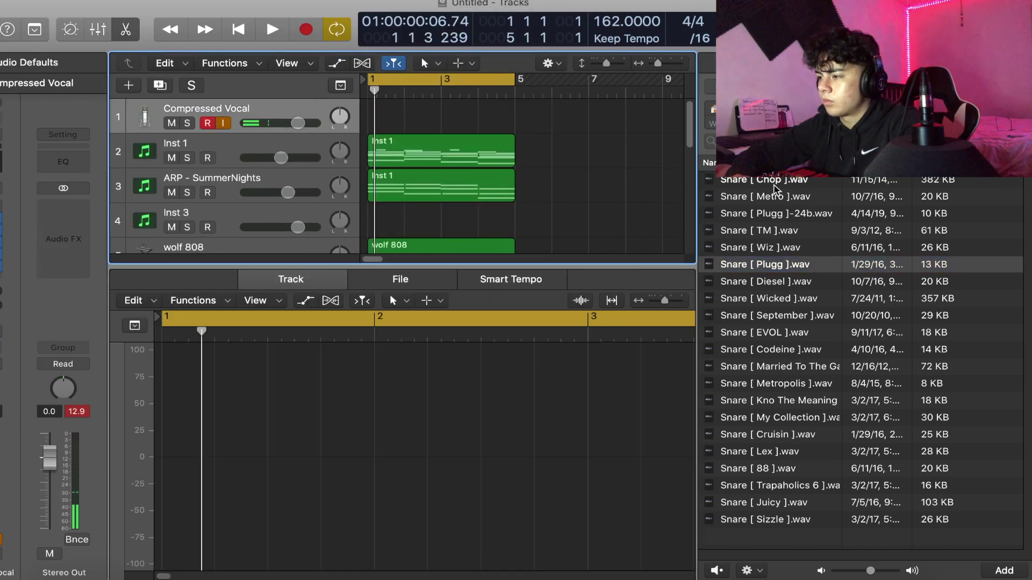
Step: With the file browser hidden and the loop playing, quantize all the snare notes in the Inst 8 region to 1/8 notes
{"action": "key", "text": "f"}
{"action": "scroll", "coordinate": [489, 177], "scroll_direction": "down", "scroll_amount": 5}
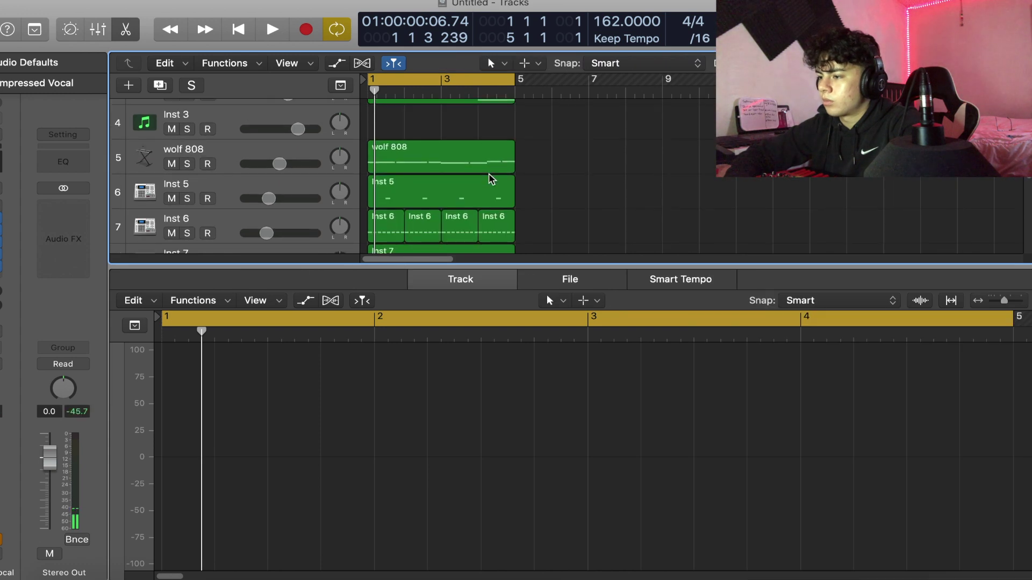
{"action": "key", "text": "space"}
{"action": "scroll", "coordinate": [491, 179], "scroll_direction": "down", "scroll_amount": 1}
{"action": "left_click", "coordinate": [446, 206]}
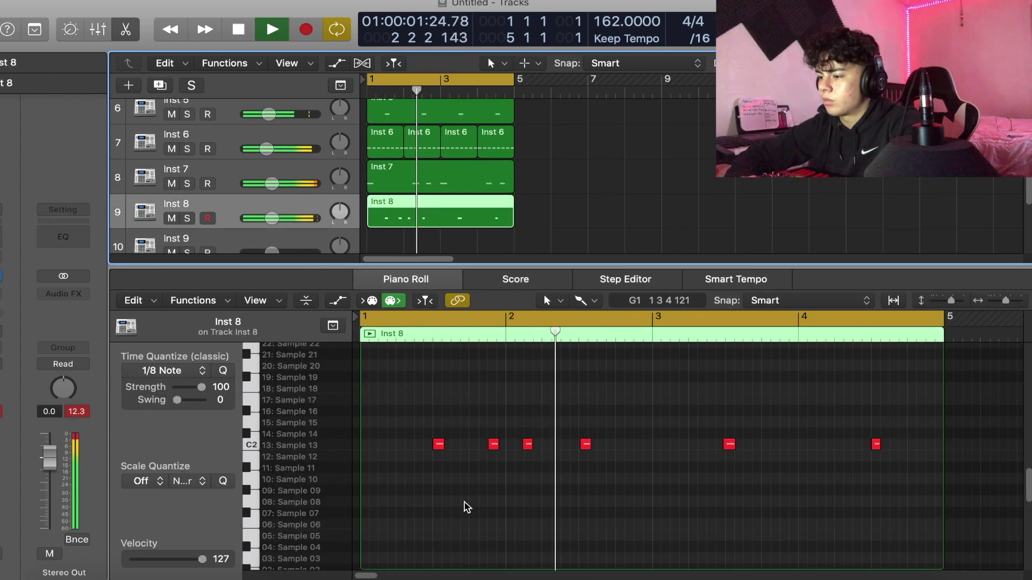
{"action": "left_click", "coordinate": [464, 504]}
{"action": "key", "text": "super+a"}
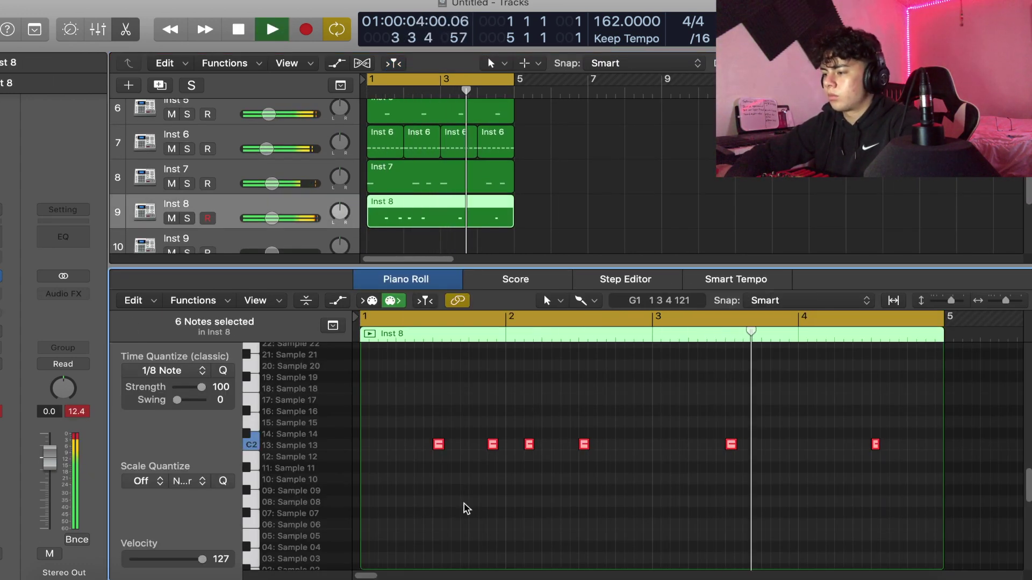
{"action": "left_click", "coordinate": [618, 511]}
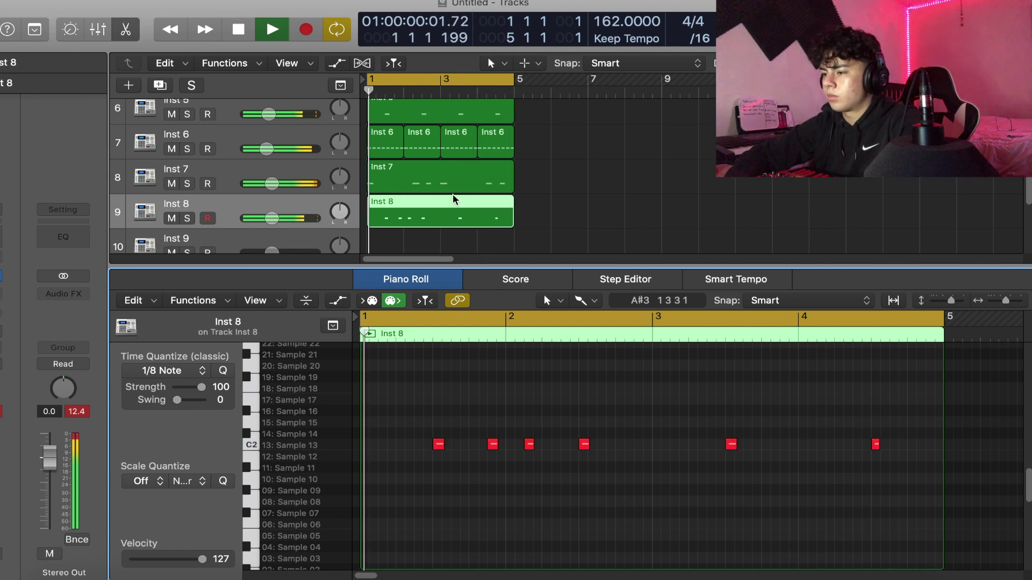
{"action": "scroll", "coordinate": [451, 207], "scroll_direction": "down", "scroll_amount": 1}
{"action": "left_click", "coordinate": [450, 224]}
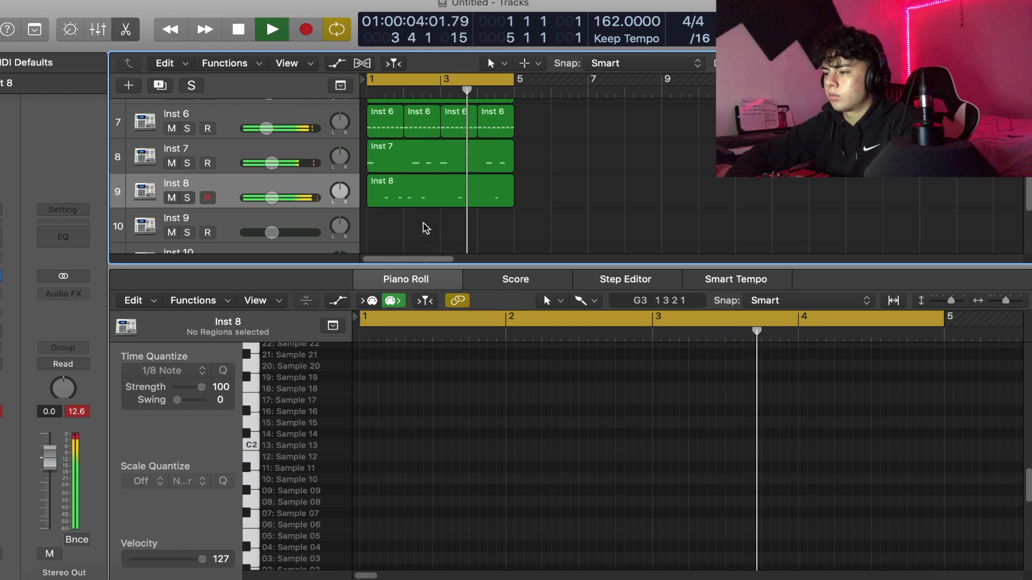
Step: Select the Inst 9 track, open the kit's Open Hats folder, and preview Open Hat [ 808 Mafia ].wav
{"action": "left_click", "coordinate": [306, 226]}
{"action": "key", "text": "f"}
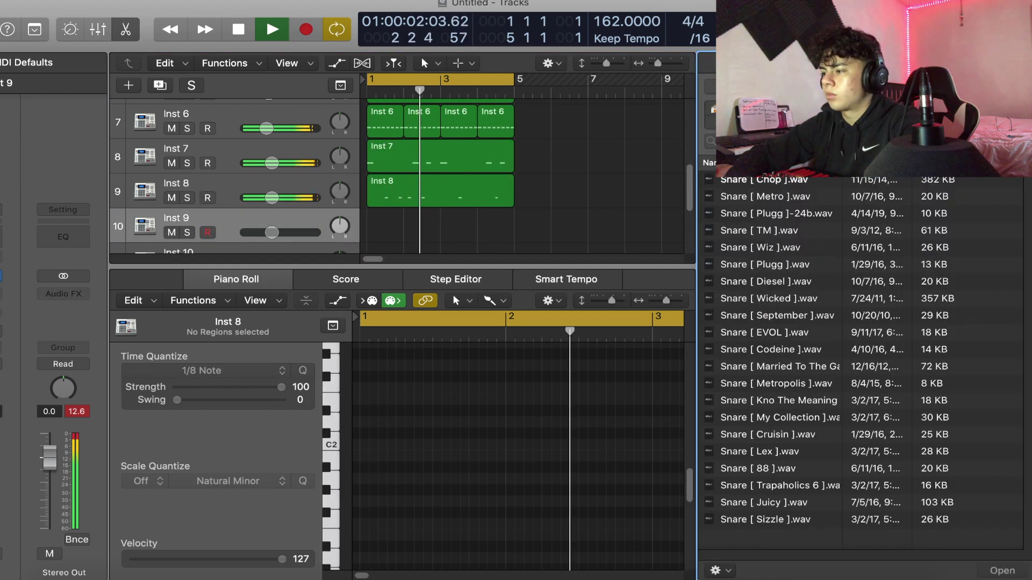
{"action": "left_click", "coordinate": [714, 83]}
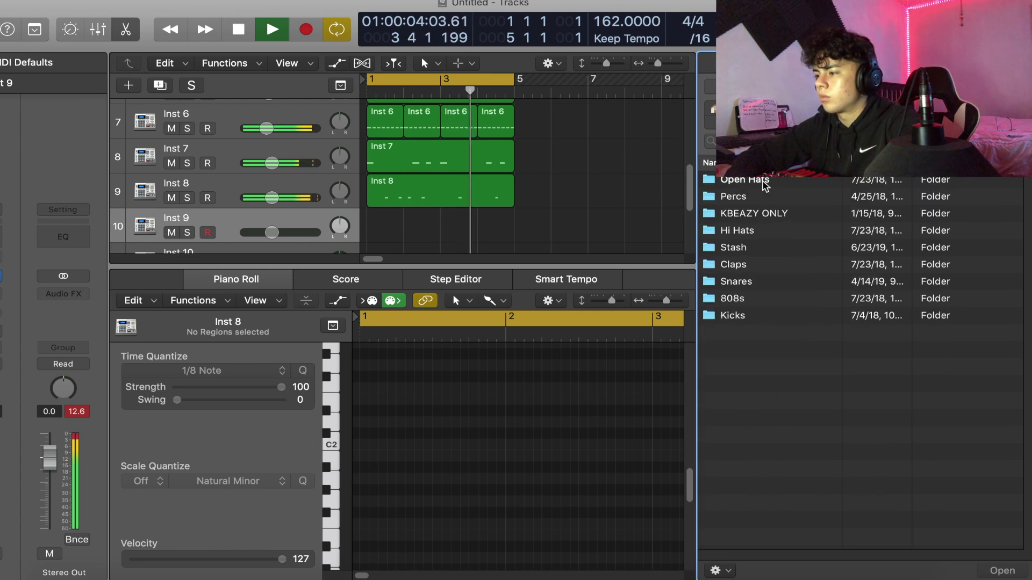
{"action": "double_click", "coordinate": [752, 180]}
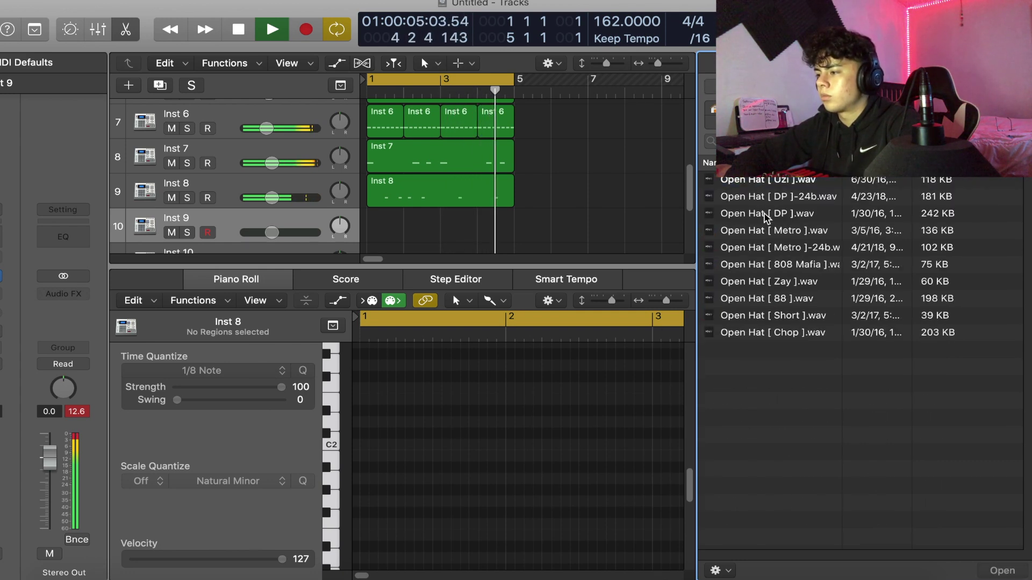
{"action": "left_click", "coordinate": [759, 265]}
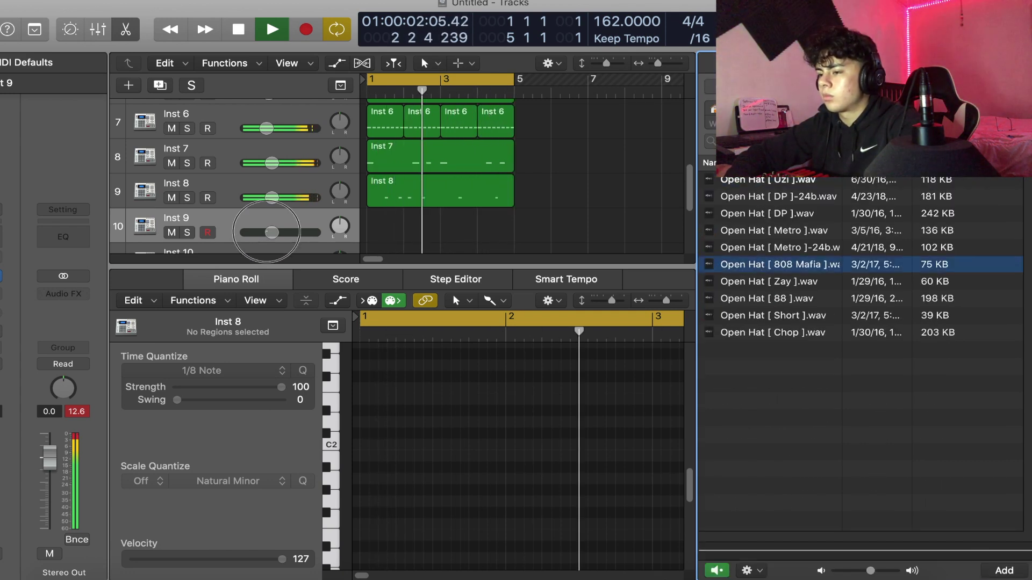
Step: Lower the Inst 9 track's volume slightly, load Open Hat [ 808 Mafia ].wav into its Ultrabeat sample slot, and close the instrument window
{"action": "left_click_drag", "start_coordinate": [272, 232], "coordinate": [269, 233]}
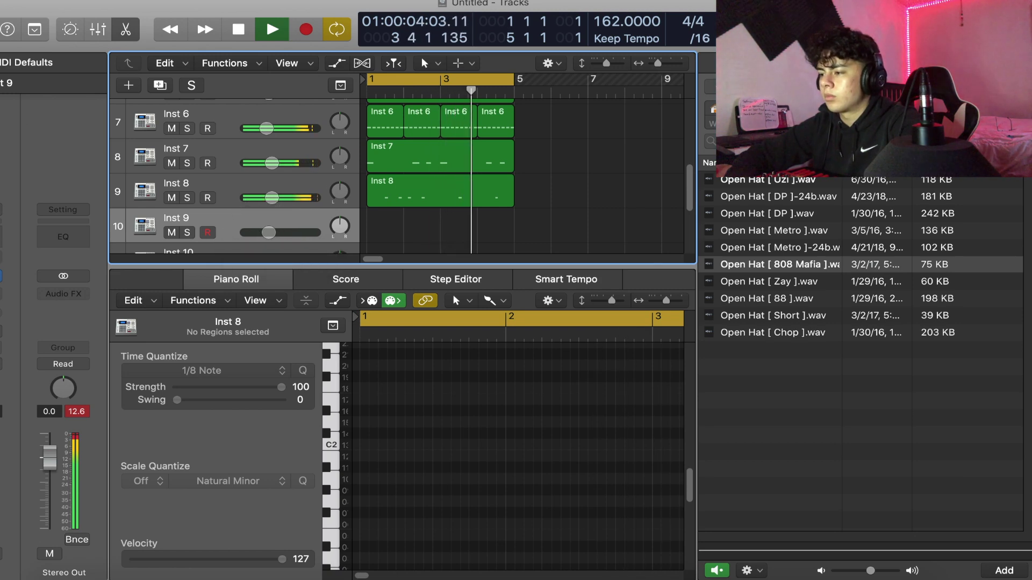
{"action": "key", "text": "v"}
{"action": "left_click", "coordinate": [11, 256]}
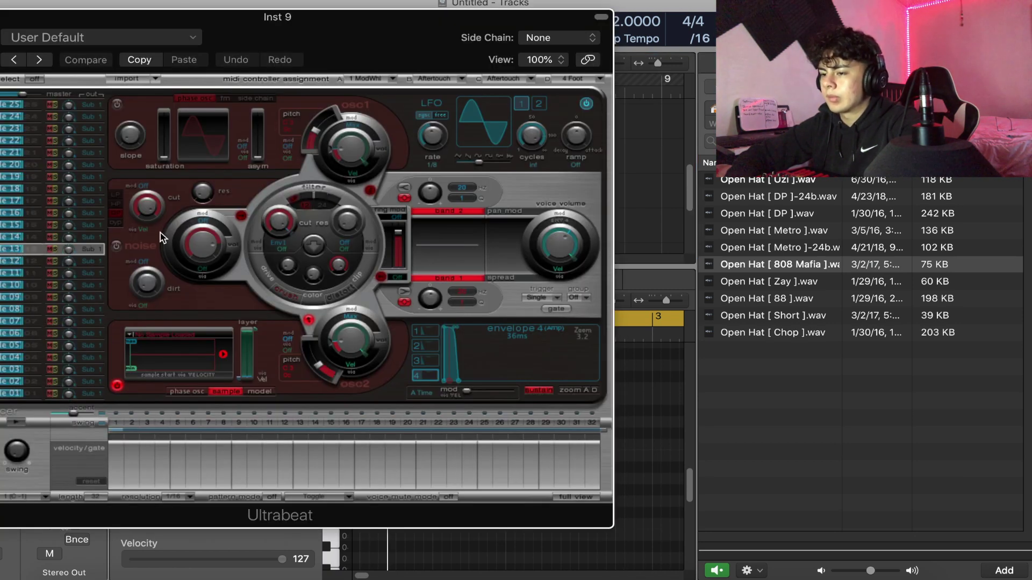
{"action": "left_click_drag", "start_coordinate": [795, 264], "coordinate": [238, 363]}
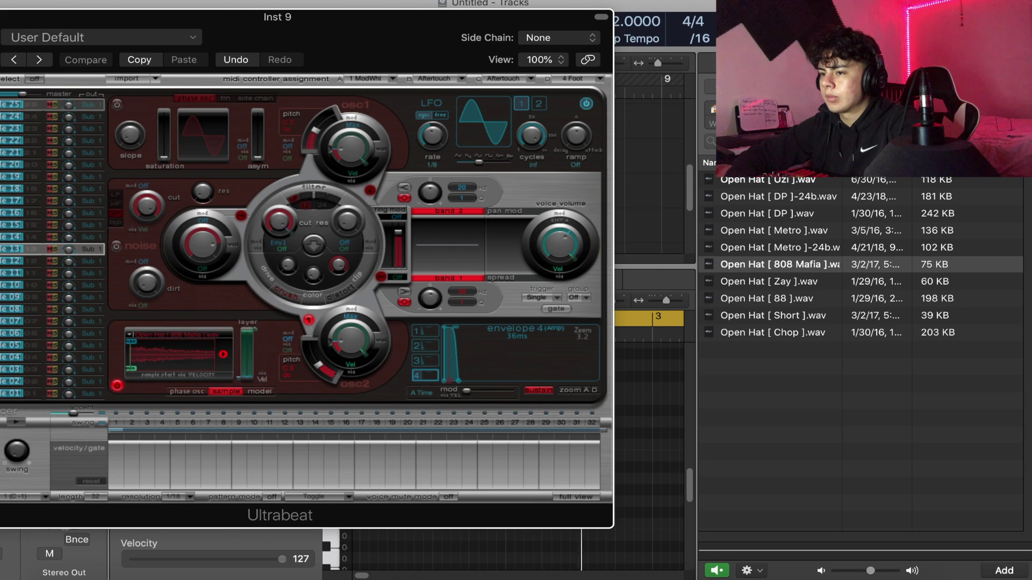
{"action": "key", "text": "v"}
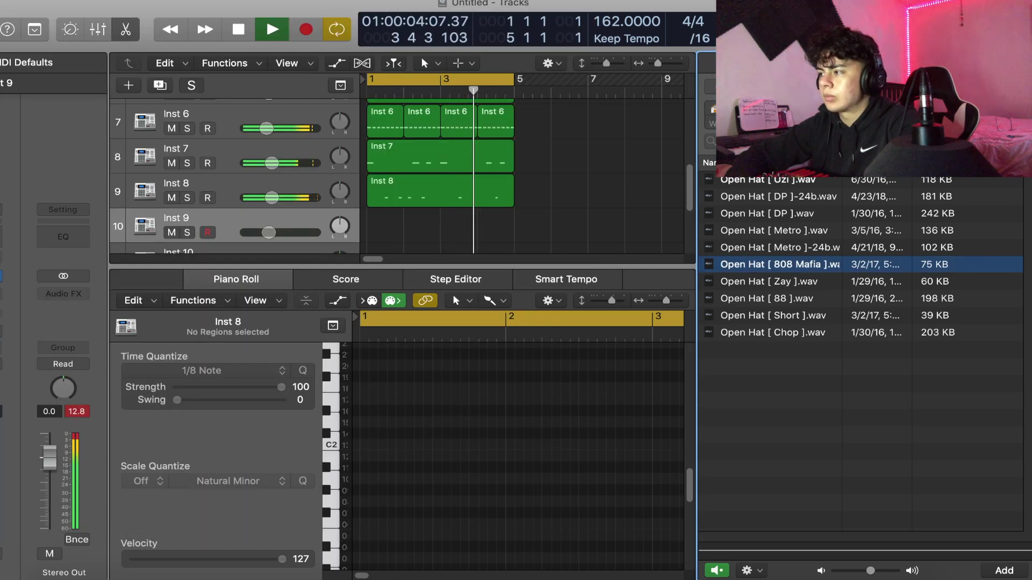
Step: Duplicate all arranged regions into bars 5 to 9, extend the cycle range to bar 9, and select the Inst 9 track
{"action": "left_click_drag", "start_coordinate": [639, 267], "coordinate": [596, 551]}
{"action": "scroll", "coordinate": [466, 401], "scroll_direction": "up", "scroll_amount": 2}
{"action": "left_click_drag", "start_coordinate": [394, 449], "coordinate": [491, 146]}
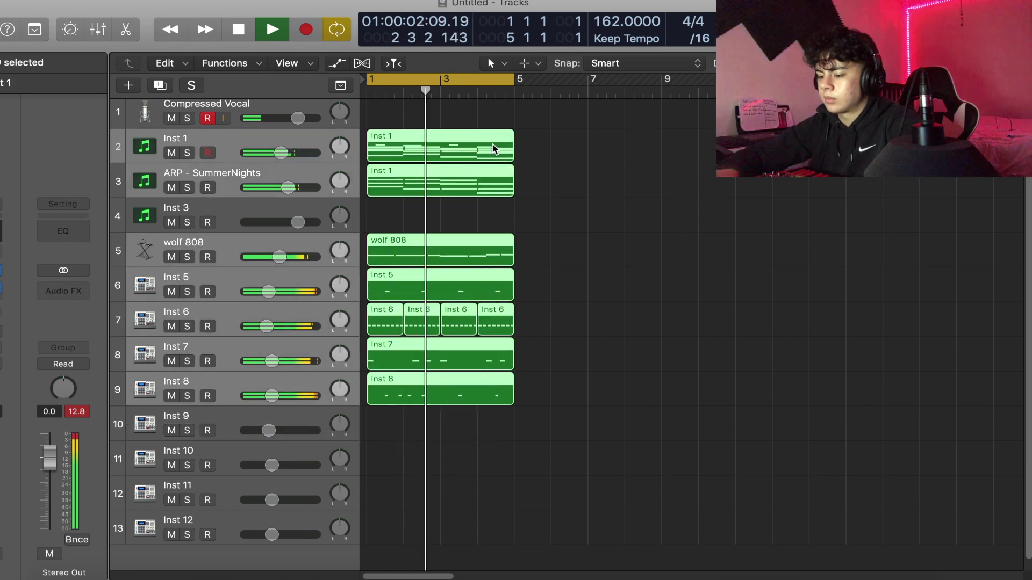
{"action": "key", "text": "super+r"}
{"action": "left_click_drag", "start_coordinate": [513, 80], "coordinate": [629, 123]}
{"action": "left_click", "coordinate": [279, 425]}
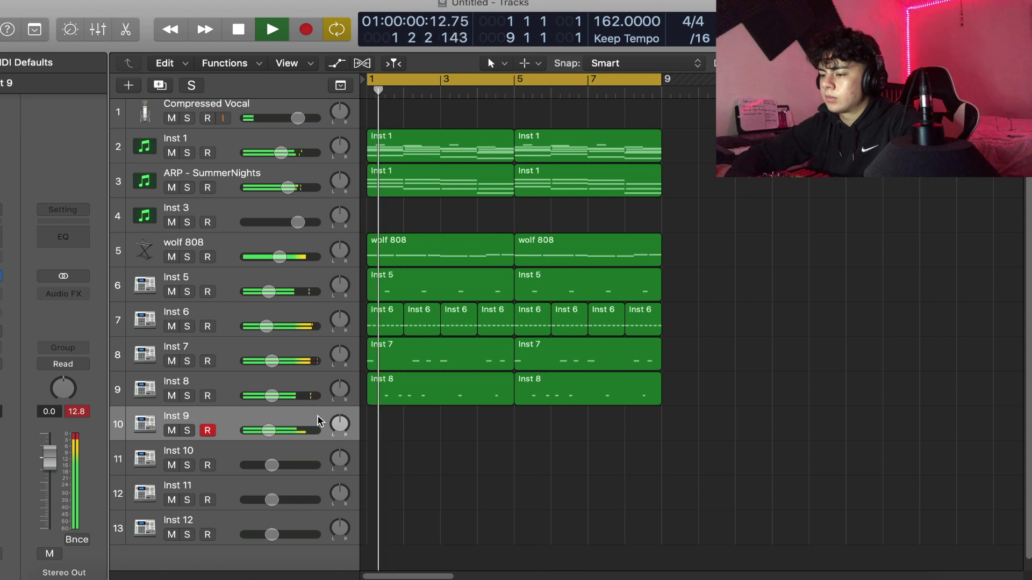
Step: Restart playback to rehearse the open hat, and record one hit on the Inst 9 track within bar 1
{"action": "key", "text": "Return"}
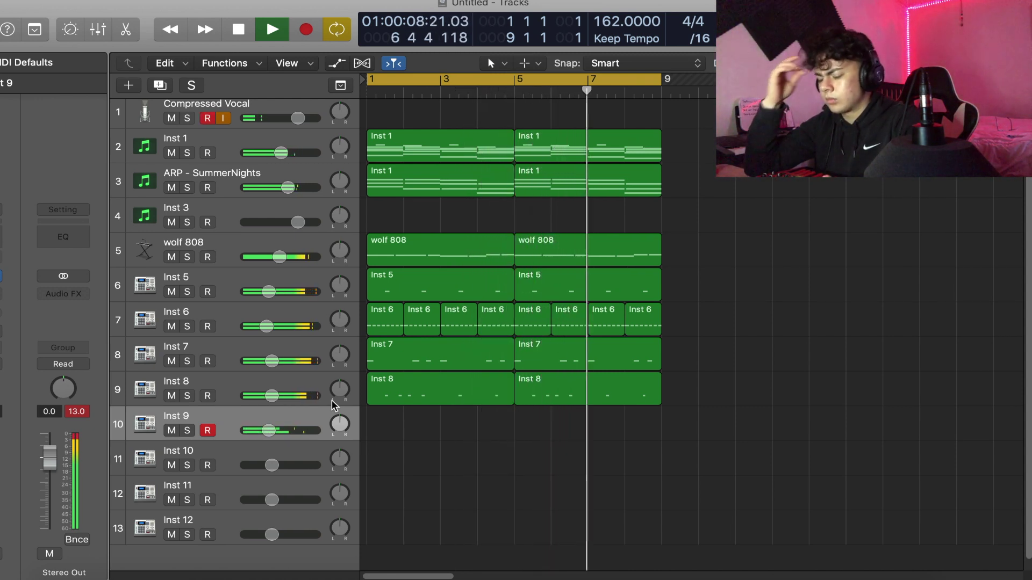
{"action": "key", "text": "Return"}
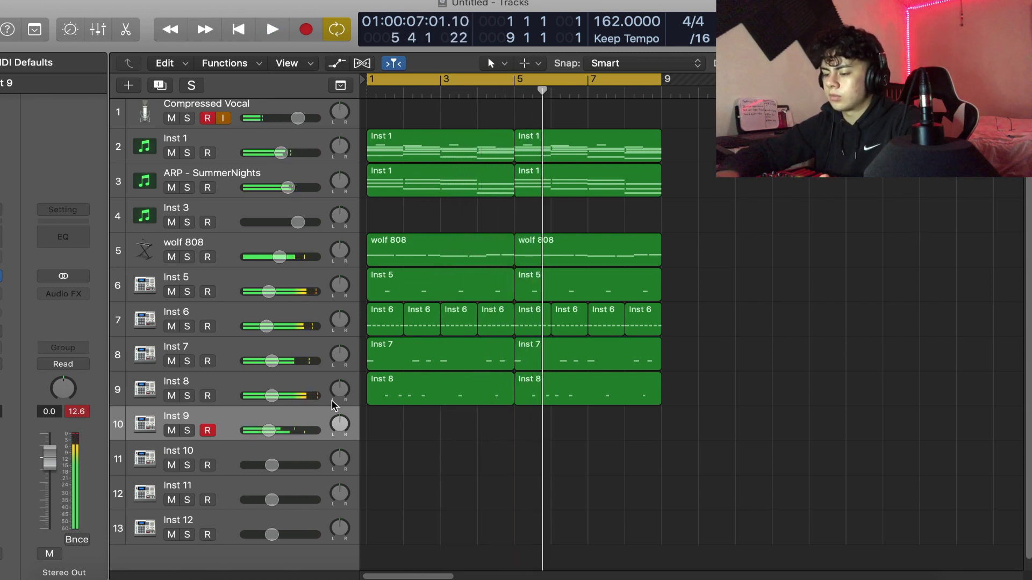
{"action": "key", "text": "r"}
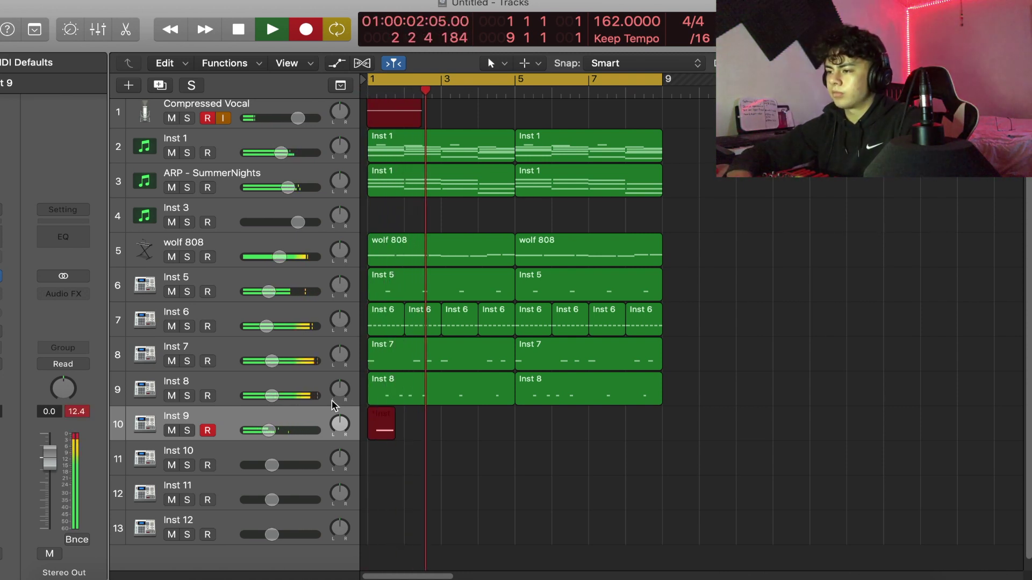
{"action": "key", "text": "space"}
Step: Delete the unwanted audio region just recorded on the Compressed Vocal track
{"action": "left_click", "coordinate": [400, 117]}
{"action": "key", "text": "Delete"}
{"action": "key", "text": "Return"}
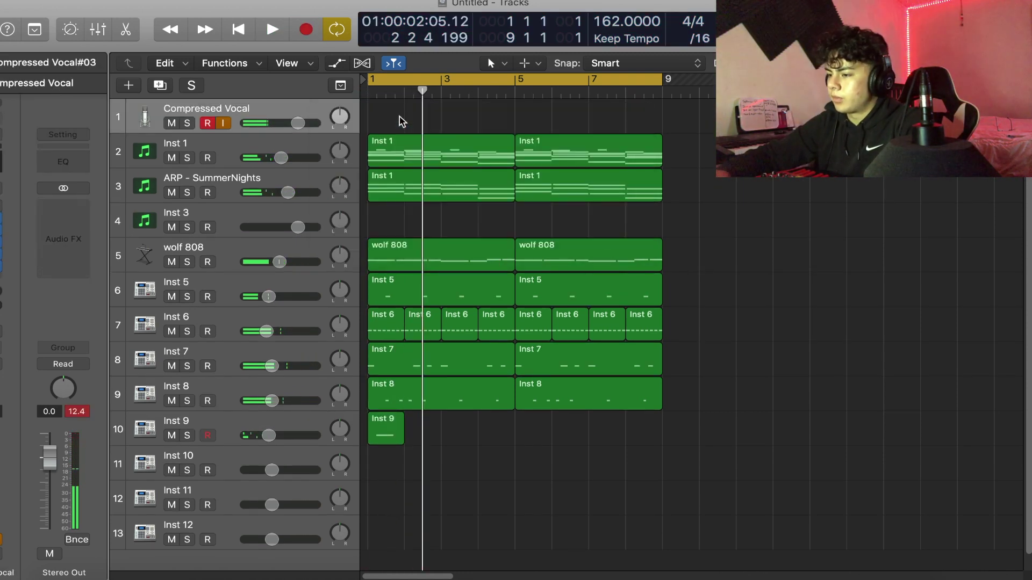
Step: Extend the Inst 9 region to bar 5, quantize its open-hat note to 1/8 notes, and play the loop
{"action": "left_click", "coordinate": [384, 430]}
{"action": "left_click_drag", "start_coordinate": [403, 436], "coordinate": [514, 452]}
{"action": "double_click", "coordinate": [457, 430]}
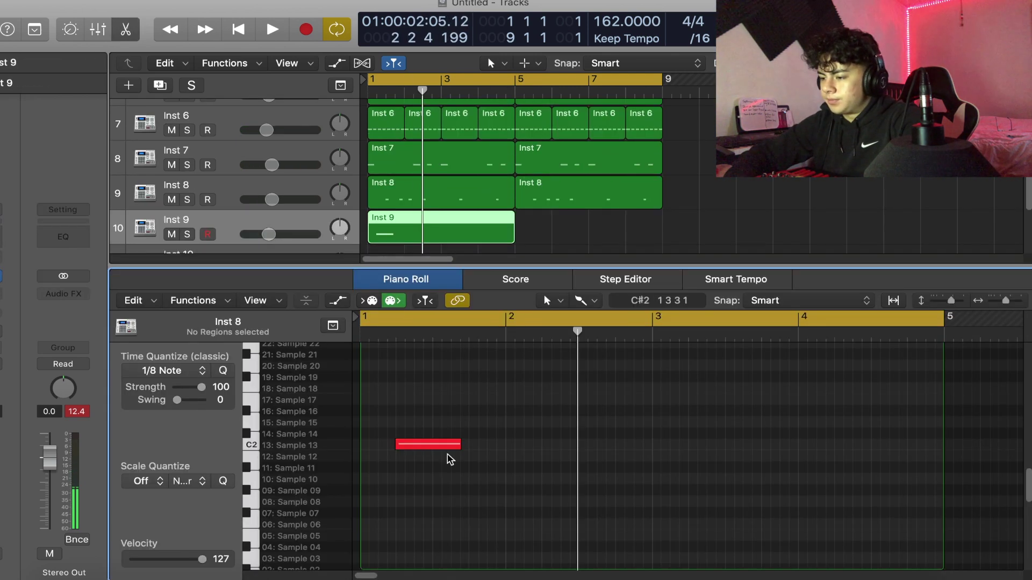
{"action": "key", "text": "super+a"}
{"action": "key", "text": "q"}
{"action": "key", "text": "space"}
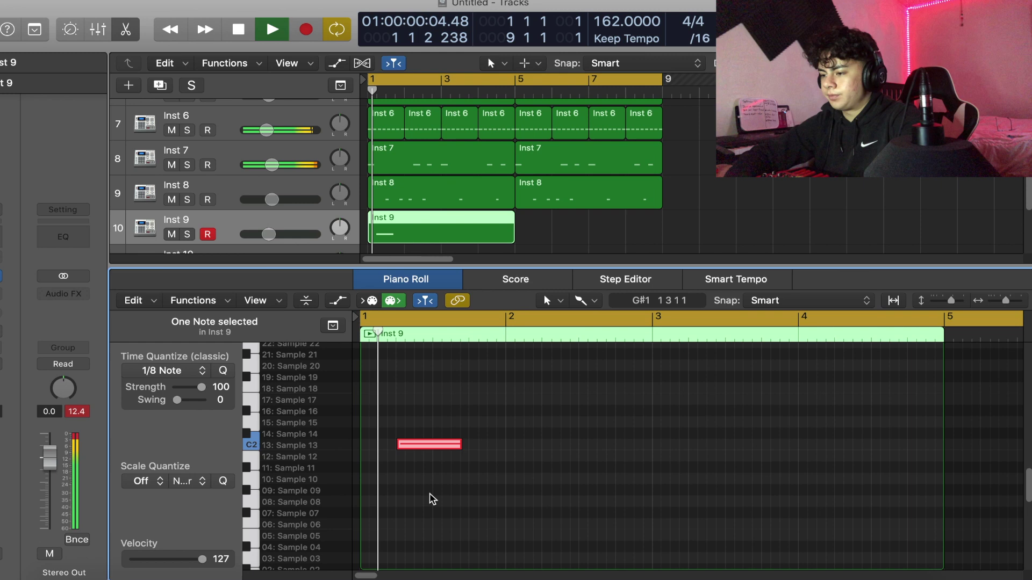
Step: Repeat the Inst 9 region over bars 5 to 9 and set the track's volume to about -14.0 dB
{"action": "left_click", "coordinate": [447, 237]}
{"action": "key", "text": "super+r"}
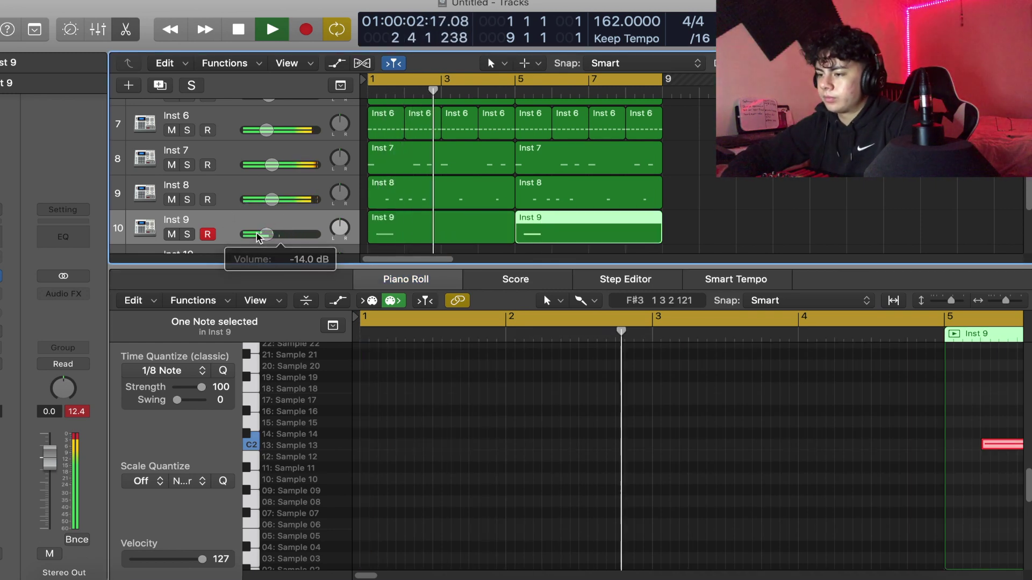
{"action": "left_click_drag", "start_coordinate": [340, 230], "coordinate": [352, 474]}
Step: Load a stereo ElectraX instrument on the empty Inst 3 track and open its patch browser
{"action": "scroll", "coordinate": [425, 367], "scroll_direction": "up", "scroll_amount": 4}
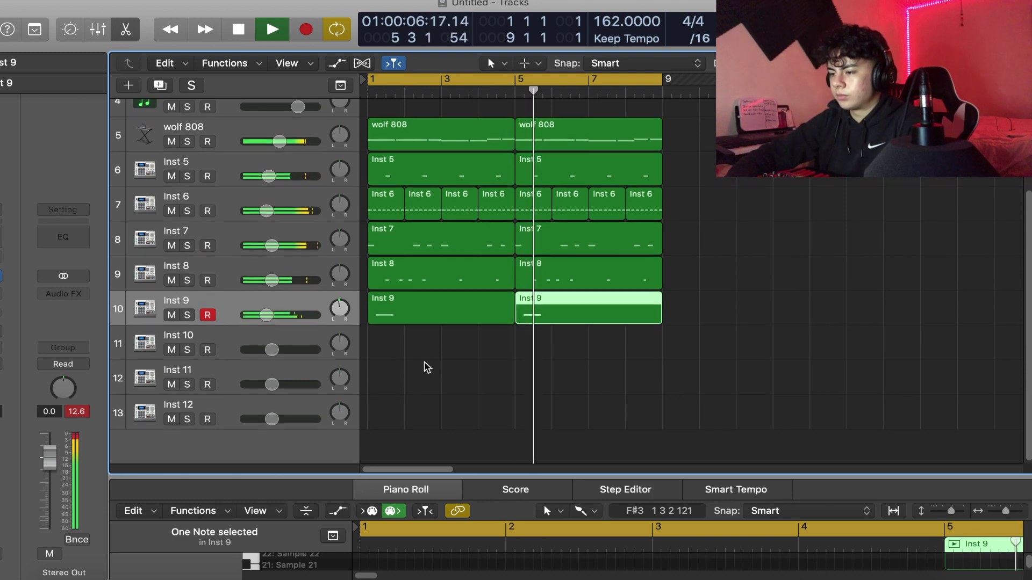
{"action": "scroll", "coordinate": [293, 215], "scroll_direction": "up", "scroll_amount": 3}
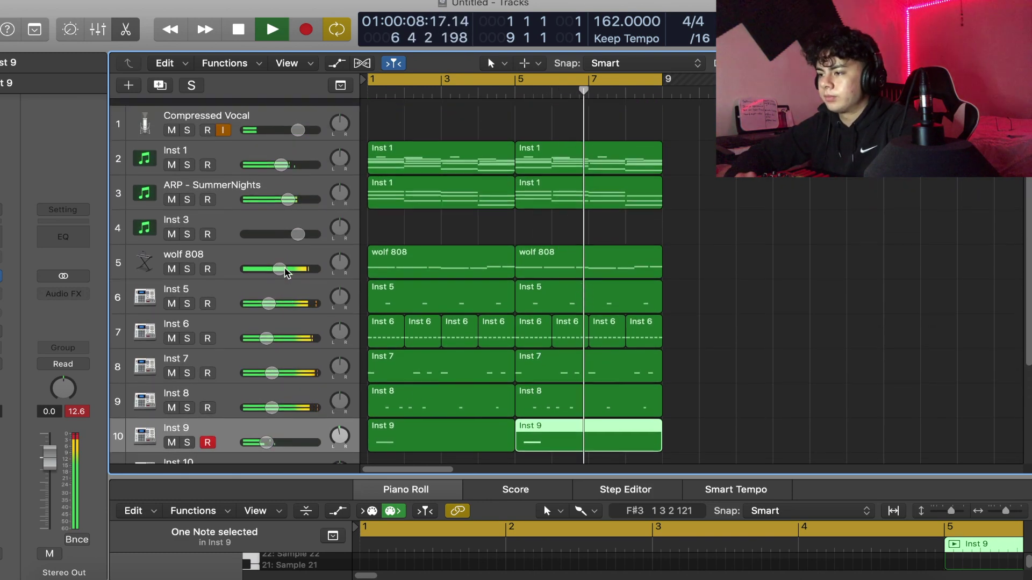
{"action": "left_click", "coordinate": [257, 221]}
{"action": "left_click", "coordinate": [1, 276]}
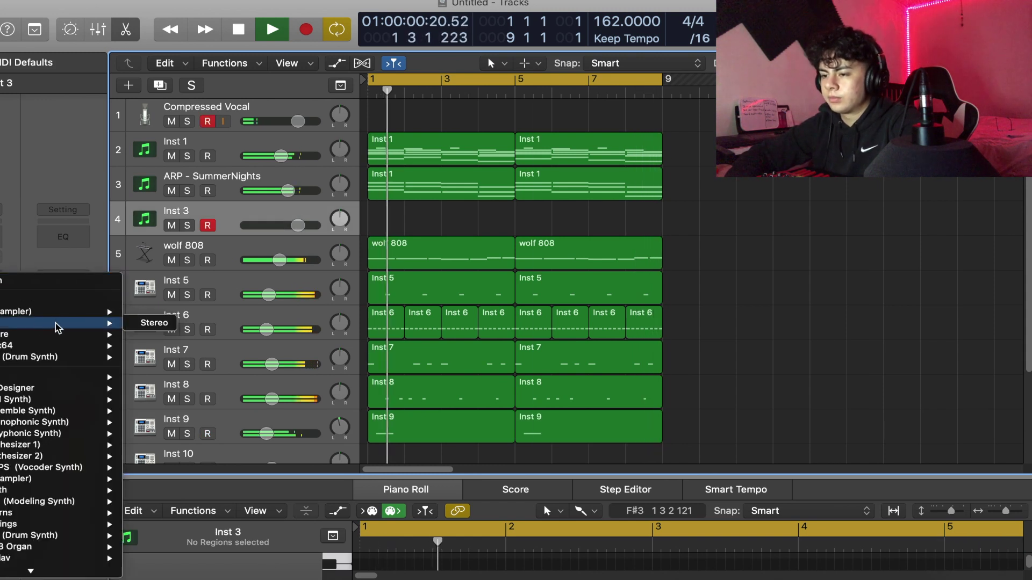
{"action": "mouse_move", "coordinate": [94, 323]}
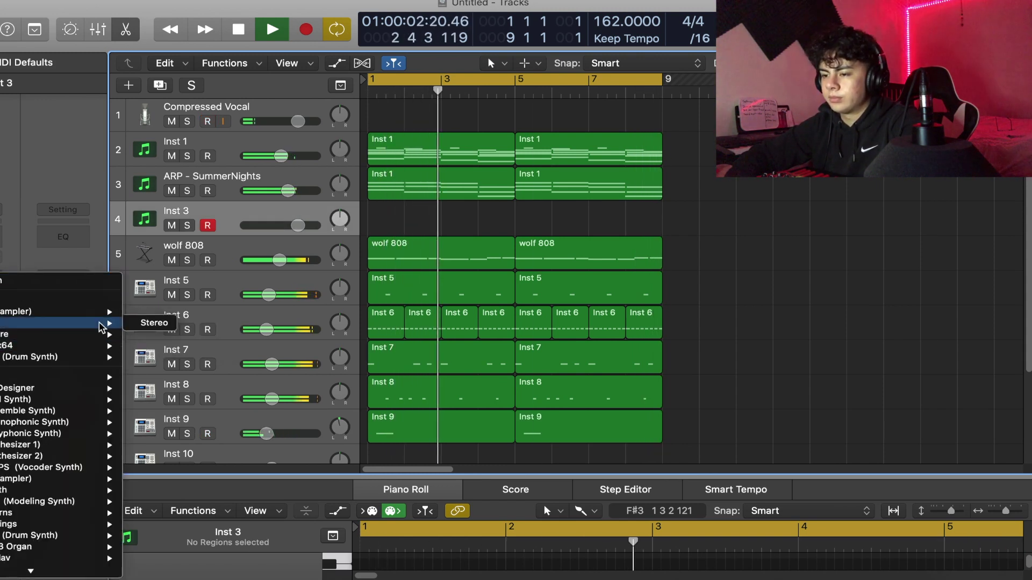
{"action": "left_click", "coordinate": [153, 324]}
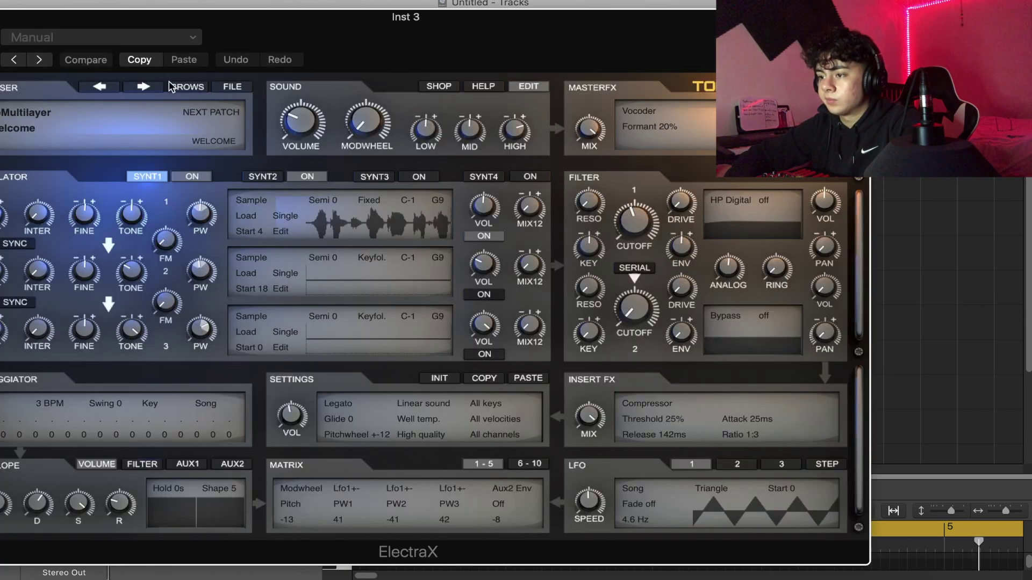
{"action": "left_click", "coordinate": [183, 86]}
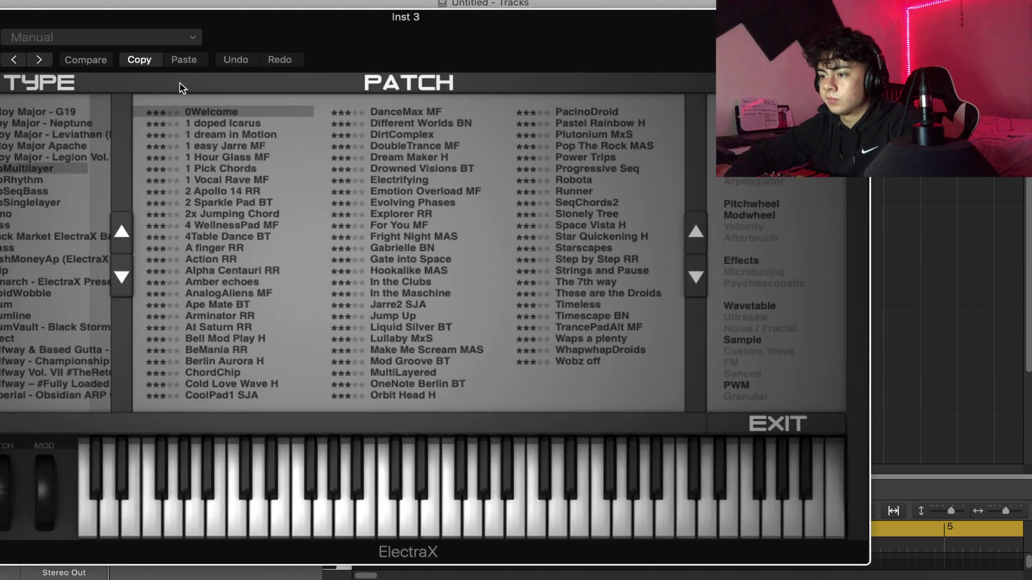
Step: Audition the bell patches in ElectraX's Major Apache bank, load Flute - All Seeing Eye, close the plug-in window and stop playback
{"action": "left_click", "coordinate": [57, 146]}
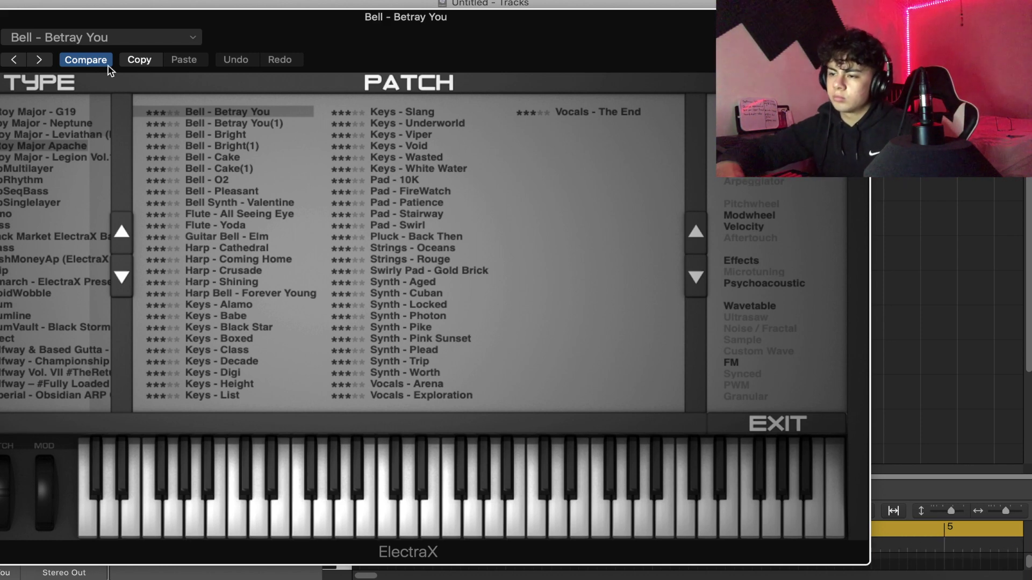
{"action": "left_click", "coordinate": [204, 123]}
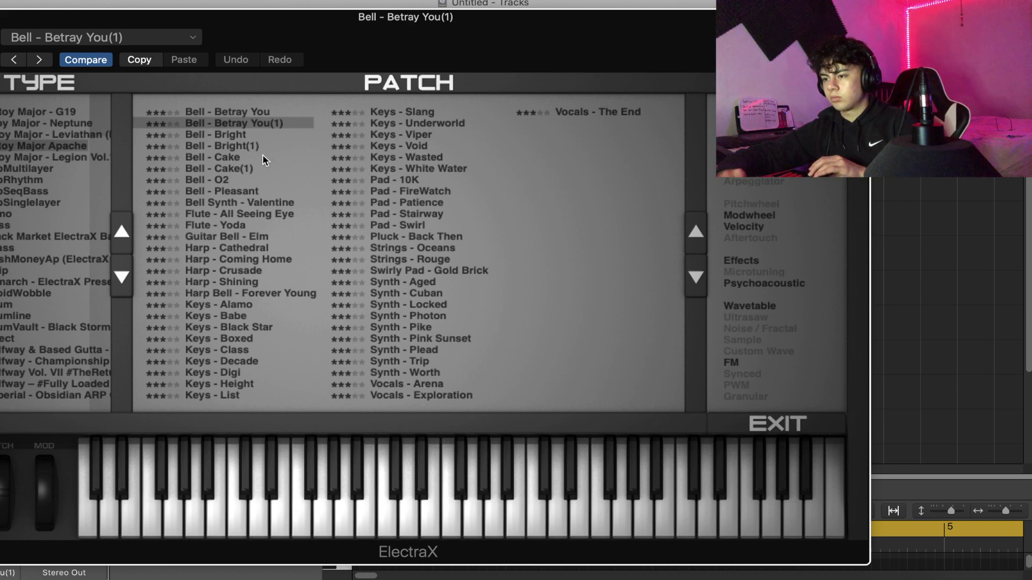
{"action": "left_click", "coordinate": [233, 138]}
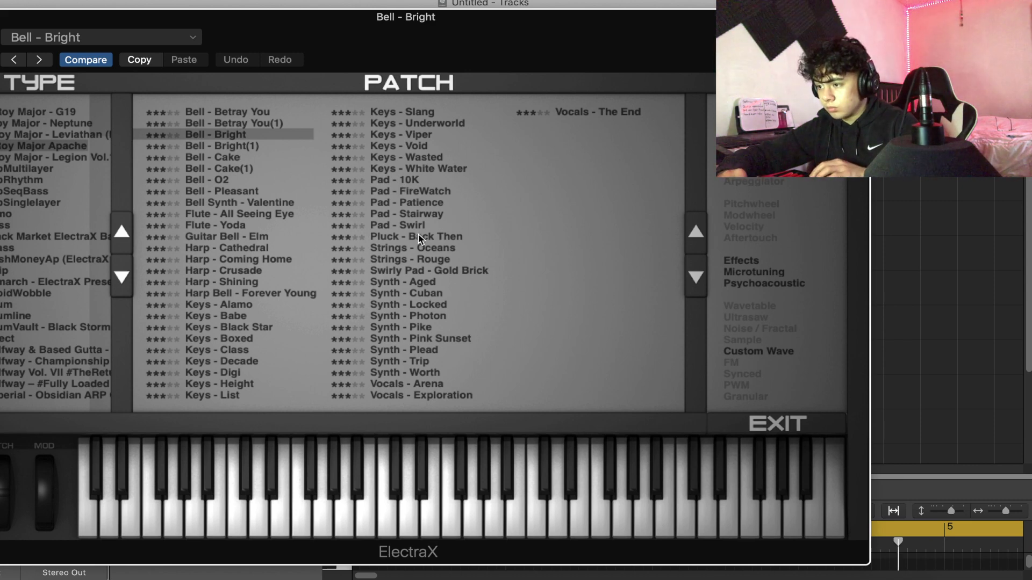
{"action": "left_click", "coordinate": [230, 161]}
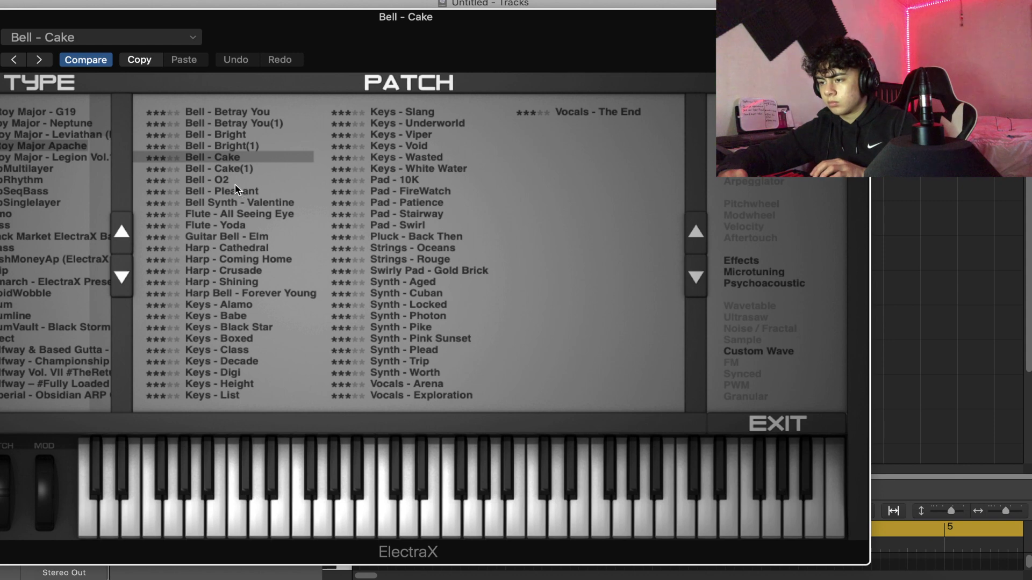
{"action": "left_click", "coordinate": [234, 183]}
{"action": "left_click", "coordinate": [234, 189]}
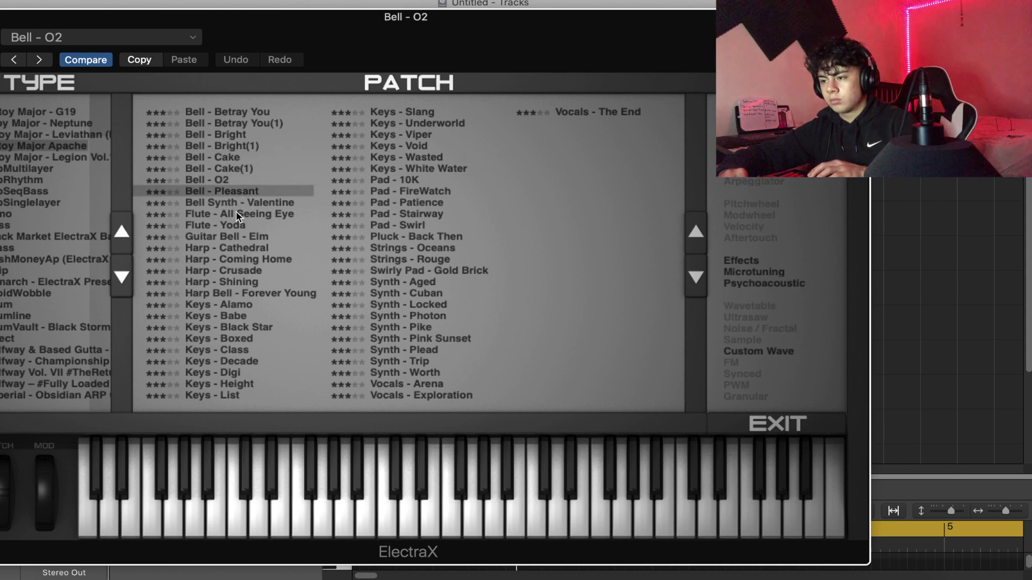
{"action": "left_click", "coordinate": [236, 213]}
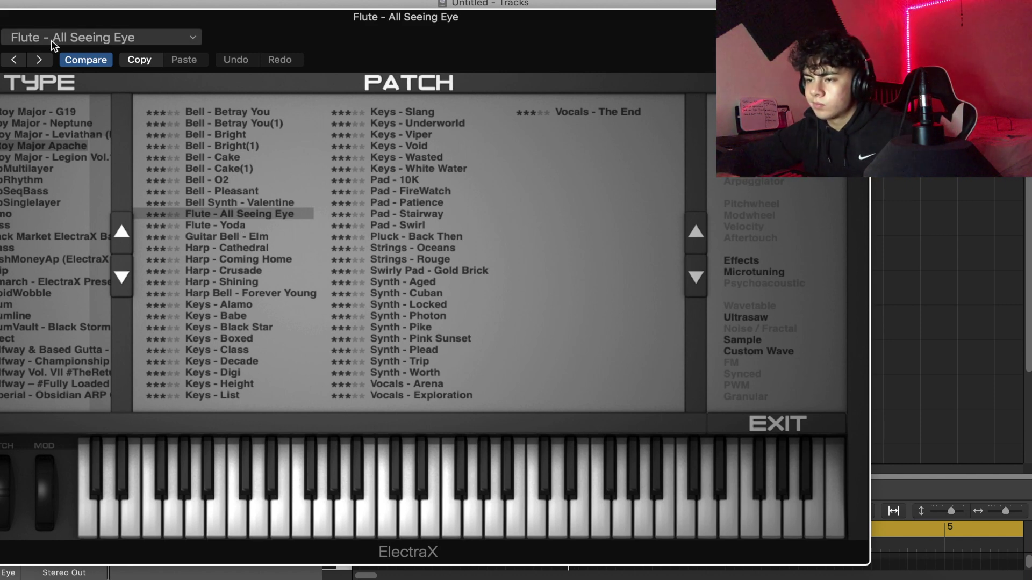
{"action": "left_click", "coordinate": [1, 17]}
{"action": "key", "text": "space"}
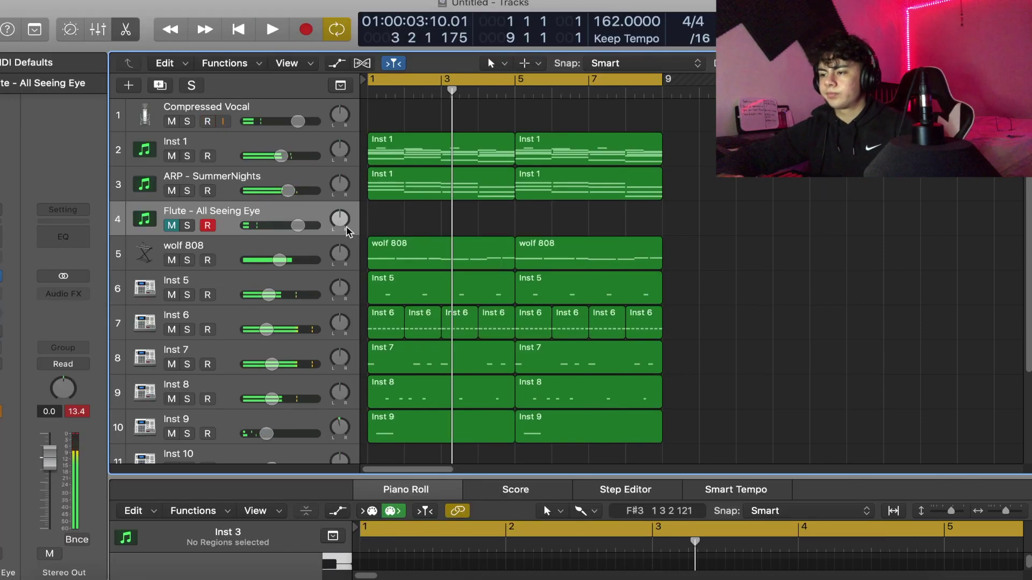
Step: Create an empty MIDI region at bar 1 of the Flute - All Seeing Eye track and extend it to bar 9
{"action": "left_click", "coordinate": [186, 225]}
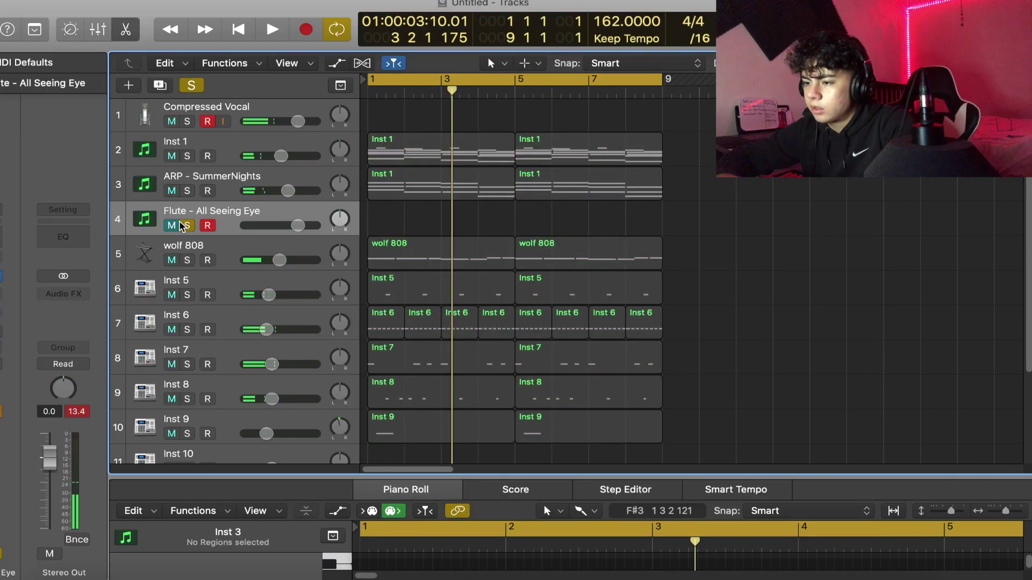
{"action": "left_click", "coordinate": [186, 225]}
{"action": "right_click", "coordinate": [400, 224]}
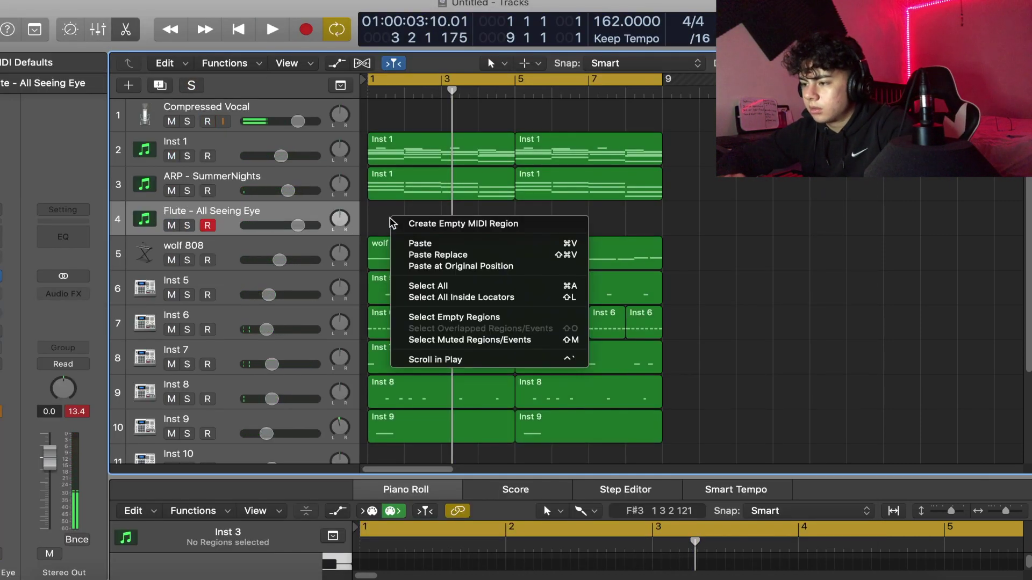
{"action": "left_click", "coordinate": [403, 223]}
{"action": "left_click_drag", "start_coordinate": [400, 225], "coordinate": [659, 223]}
Step: Copy the ARP - SummerNights region to bar 9 of the flute track and show it with the empty region in an enlarged Piano Roll
{"action": "left_click_drag", "start_coordinate": [591, 195], "coordinate": [737, 214]}
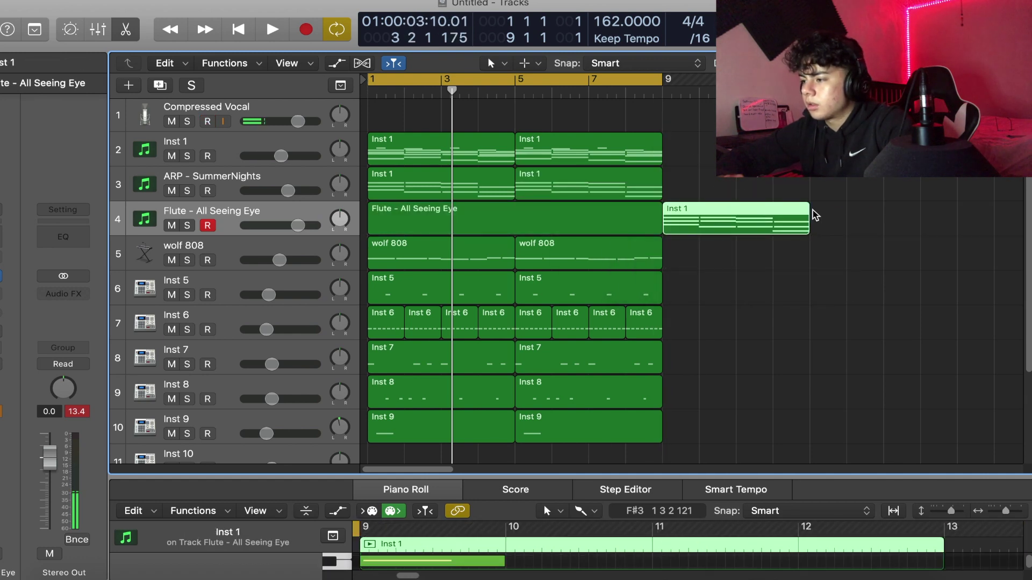
{"action": "left_click", "coordinate": [651, 215], "text": "shift"}
{"action": "left_click_drag", "start_coordinate": [652, 487], "coordinate": [666, 139]}
{"action": "scroll", "coordinate": [668, 357], "scroll_direction": "up", "scroll_amount": 5}
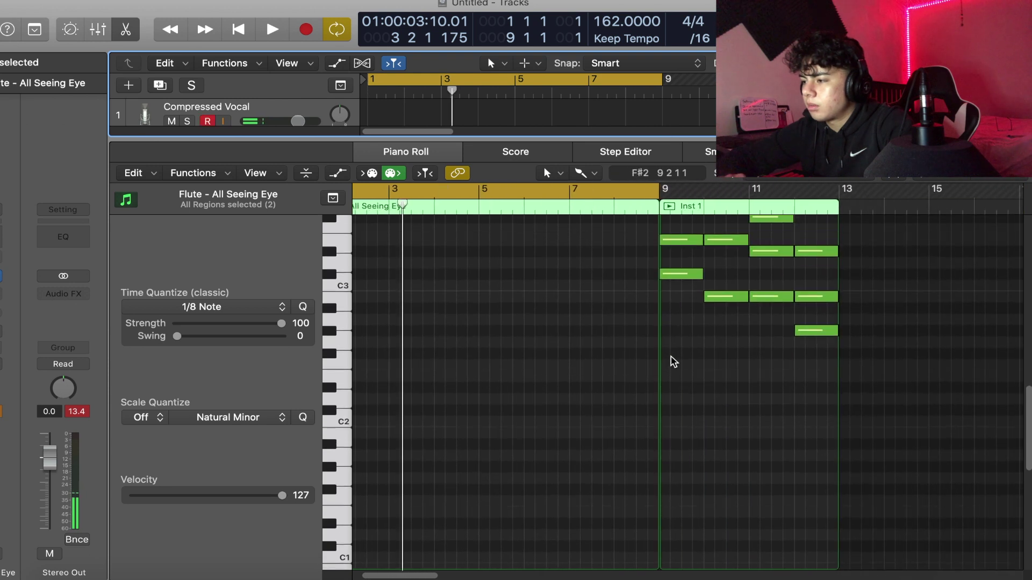
Step: Audition the pitches around D3 to F#3 on the Piano Roll keyboard with the flute sound
{"action": "left_click", "coordinate": [334, 381]}
{"action": "left_click", "coordinate": [335, 370]}
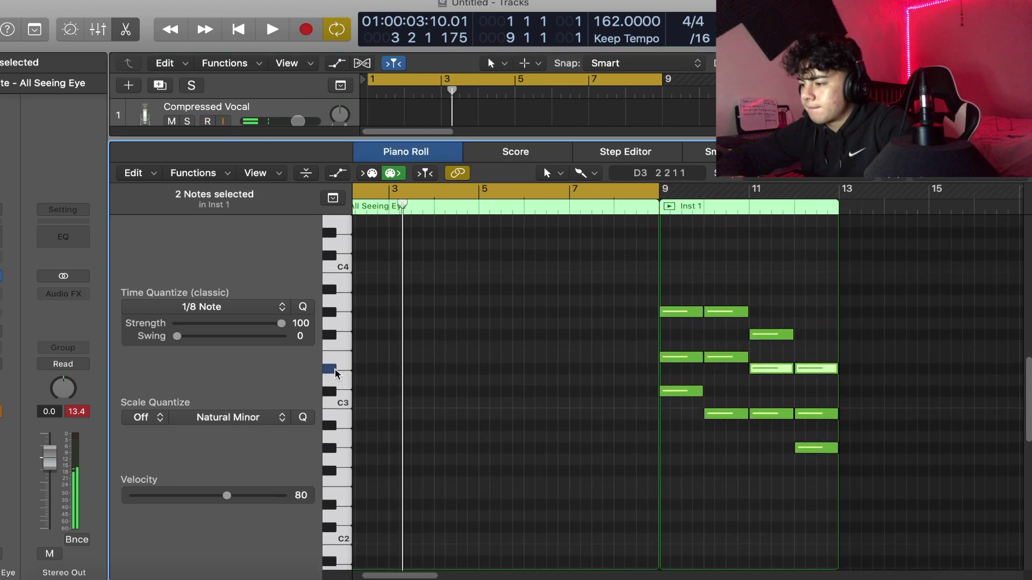
{"action": "left_click", "coordinate": [334, 363]}
{"action": "left_click", "coordinate": [333, 345]}
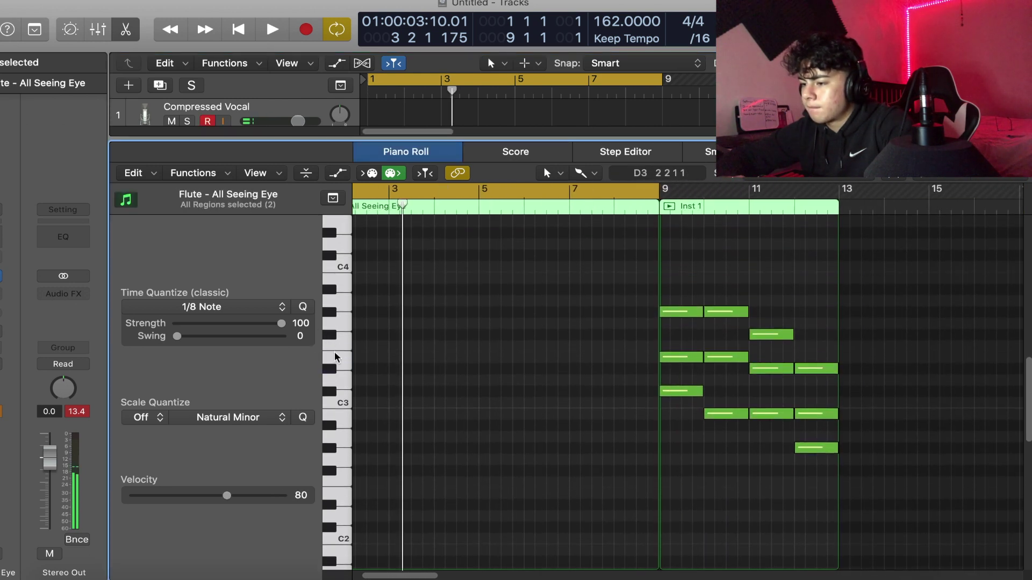
{"action": "left_click", "coordinate": [330, 336]}
{"action": "left_click", "coordinate": [330, 335]}
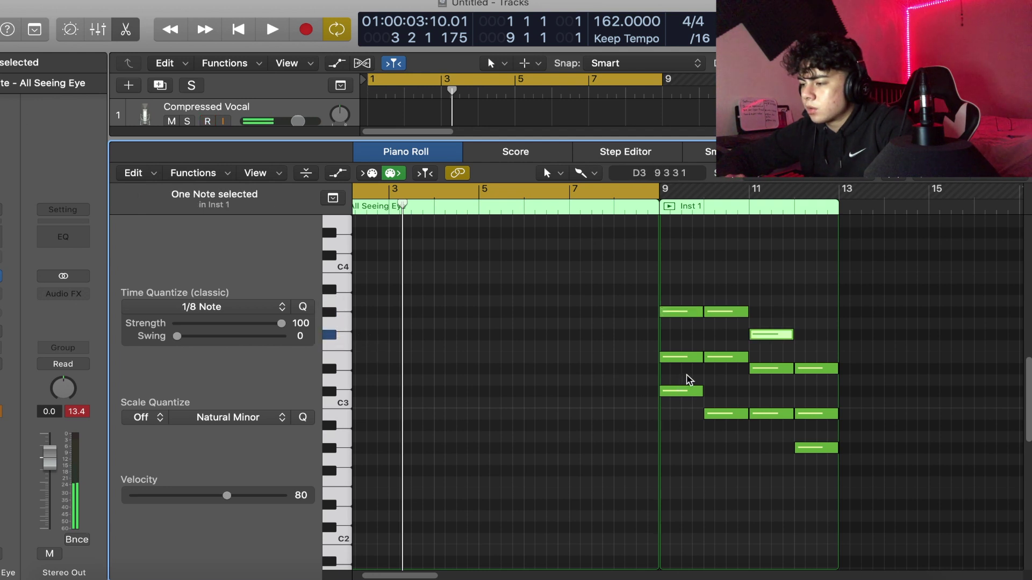
{"action": "left_click", "coordinate": [345, 353]}
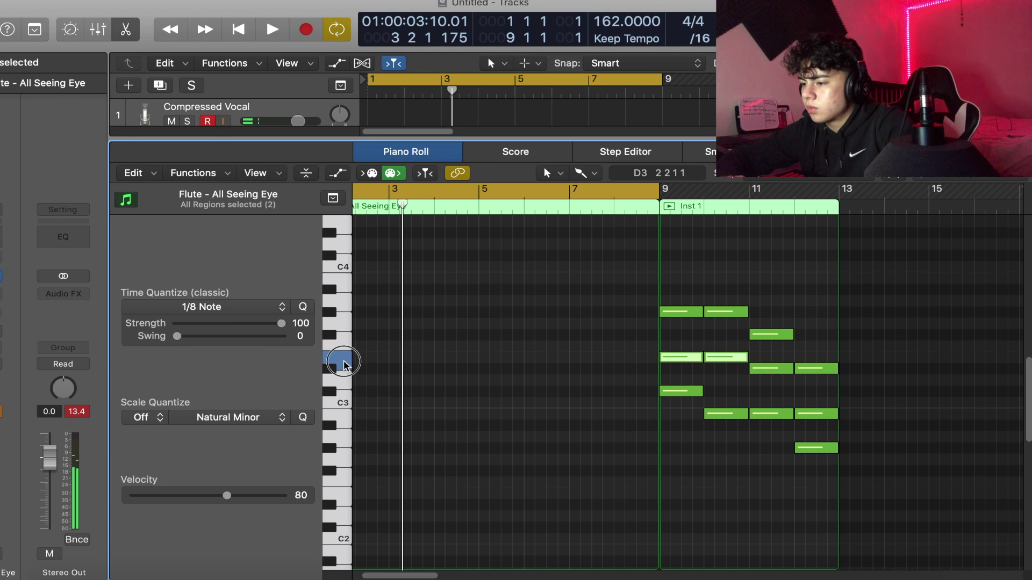
Step: Place a trial E3 note in bar 2, set the time quantize to 1/4 Note and undo the trial note
{"action": "left_click", "coordinate": [364, 358], "text": "super"}
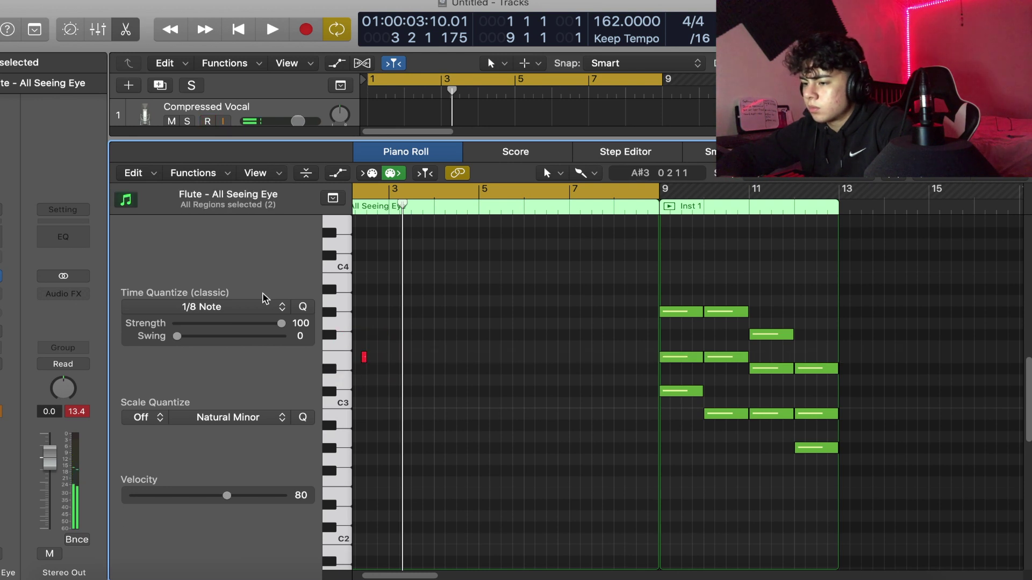
{"action": "left_click", "coordinate": [264, 306]}
{"action": "left_click", "coordinate": [237, 376]}
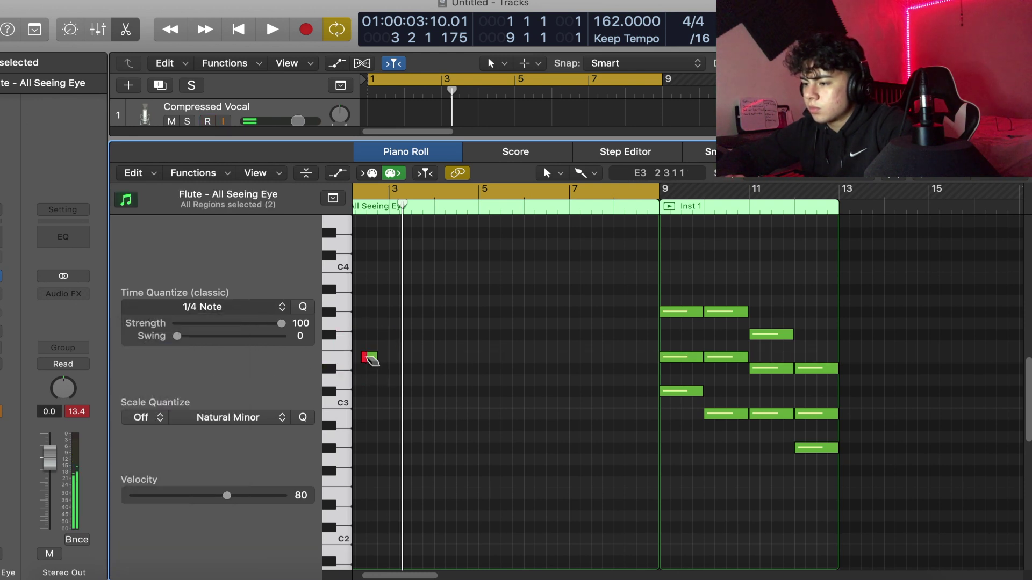
{"action": "left_click", "coordinate": [367, 357]}
{"action": "key", "text": "super+z"}
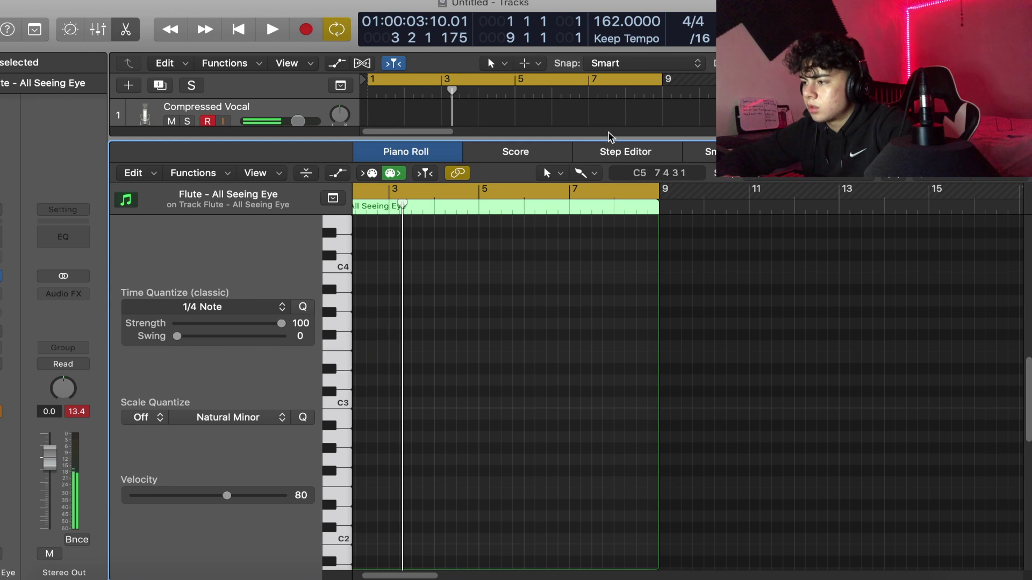
Step: Show both flute track regions in the Piano Roll, add an E3 note at bar 1 and raise it an octave to E4
{"action": "scroll", "coordinate": [608, 131], "scroll_direction": "down", "scroll_amount": 5}
{"action": "scroll", "coordinate": [608, 132], "scroll_direction": "down", "scroll_amount": 4}
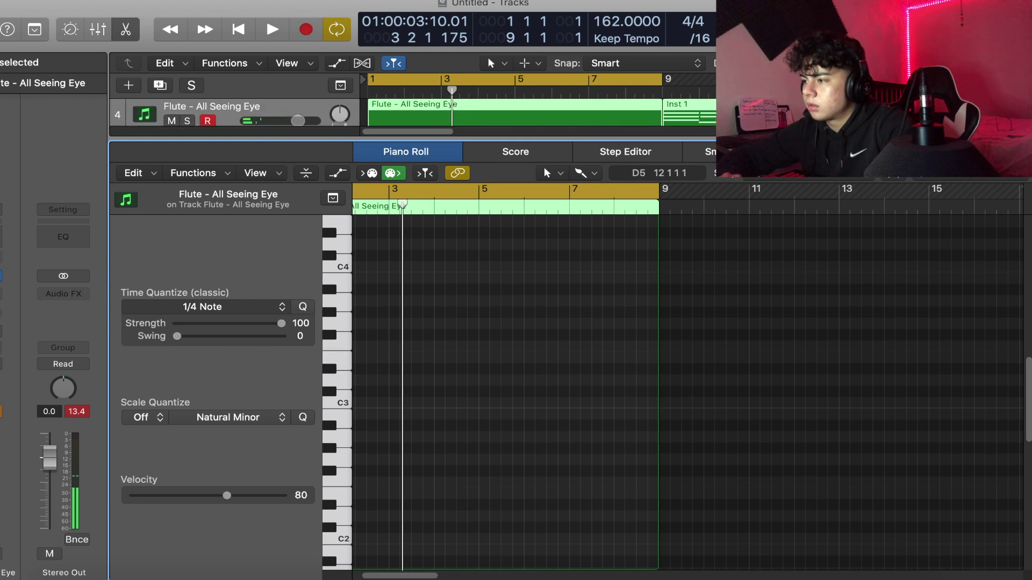
{"action": "left_click_drag", "start_coordinate": [831, 110], "coordinate": [647, 143]}
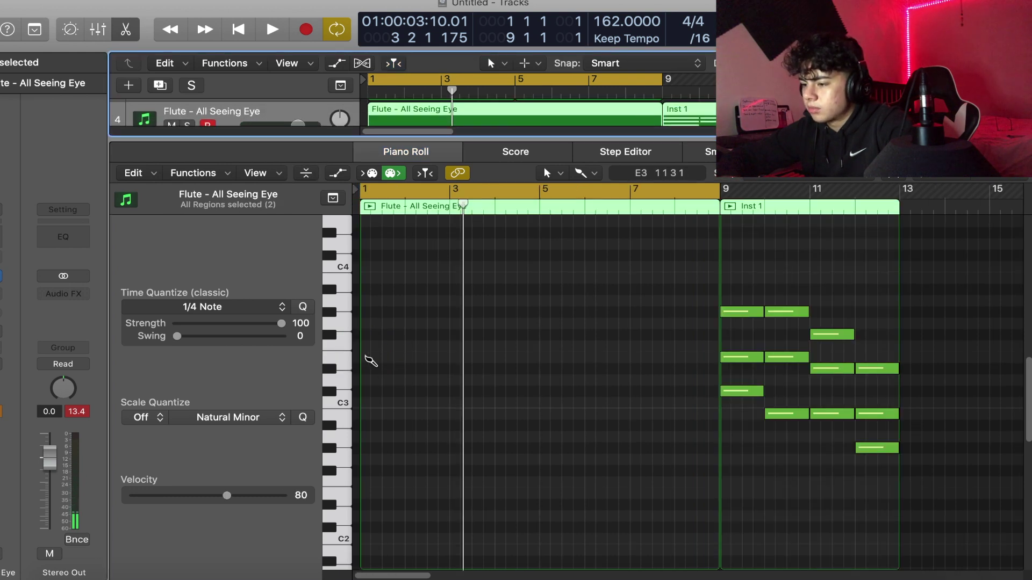
{"action": "left_click", "coordinate": [368, 357]}
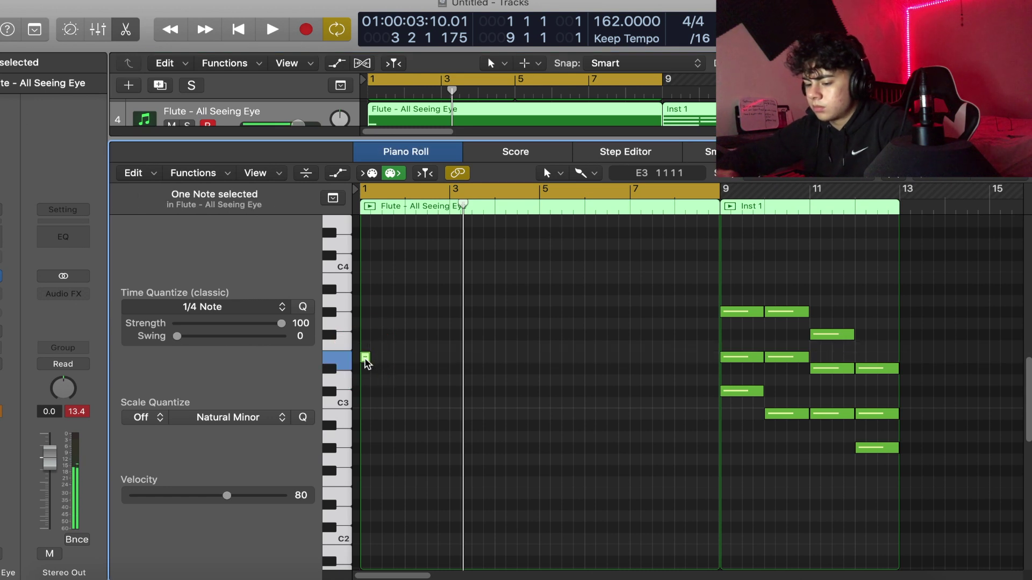
{"action": "key", "text": "space"}
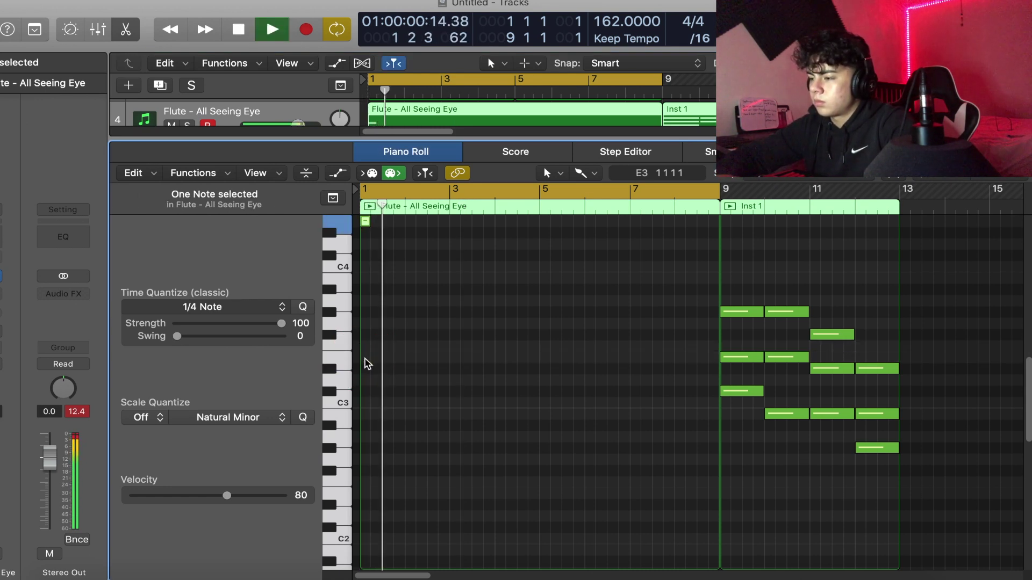
{"action": "key", "text": "space"}
Step: Adjust the E4 note at bar 1 to a length of one bar and check it in playback
{"action": "scroll", "coordinate": [366, 333], "scroll_direction": "up", "scroll_amount": 3}
{"action": "left_click_drag", "start_coordinate": [368, 293], "coordinate": [445, 295]}
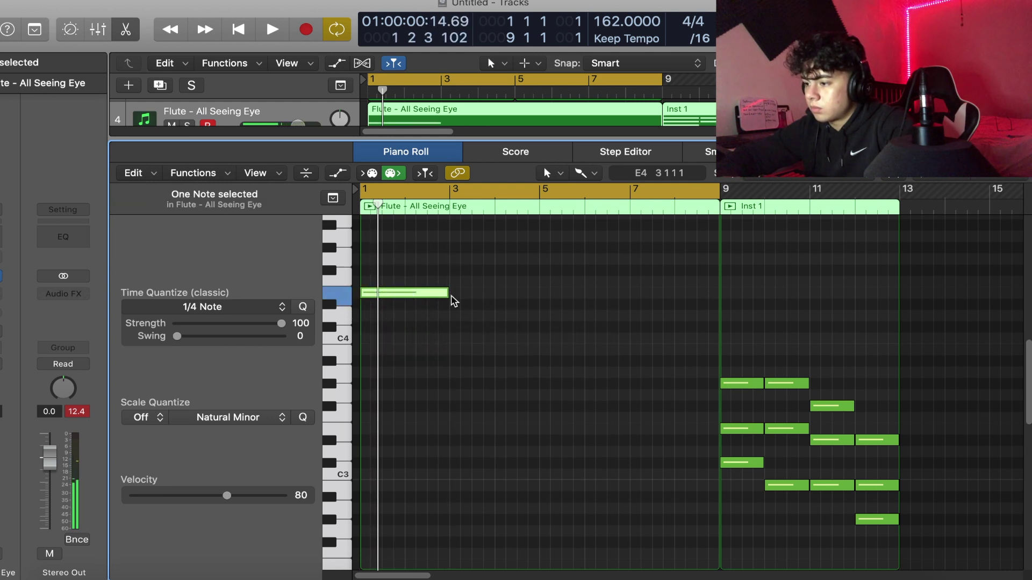
{"action": "left_click", "coordinate": [444, 295]}
{"action": "key", "text": "space"}
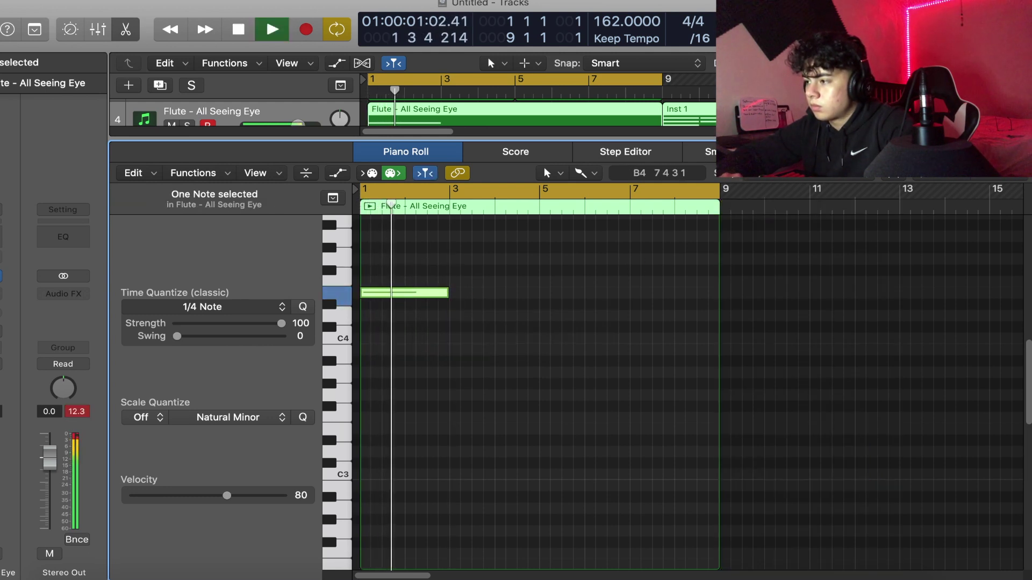
{"action": "left_click", "coordinate": [703, 113]}
{"action": "key", "text": "super+a"}
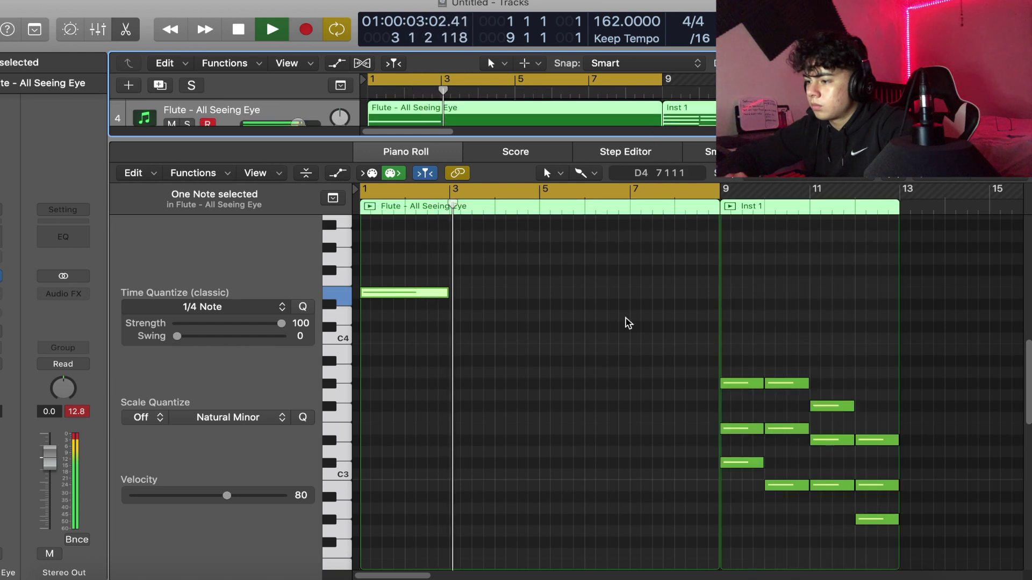
{"action": "left_click", "coordinate": [445, 295]}
{"action": "left_click_drag", "start_coordinate": [445, 295], "coordinate": [404, 295]}
{"action": "key", "text": "space"}
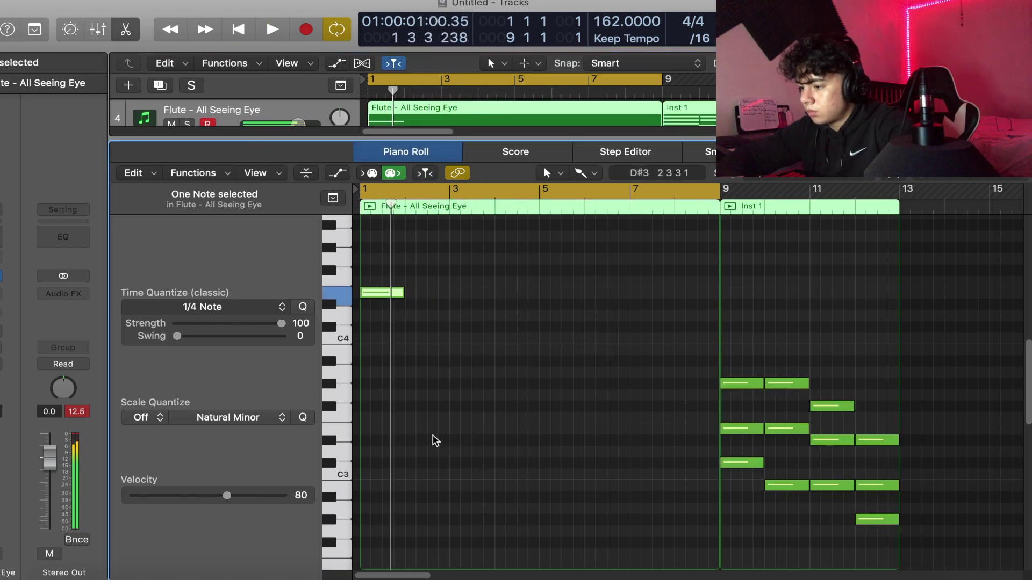
Step: Add a one-bar D#4 note at bar 2 of the flute region and check it in playback
{"action": "left_click", "coordinate": [410, 305]}
{"action": "key", "text": "space"}
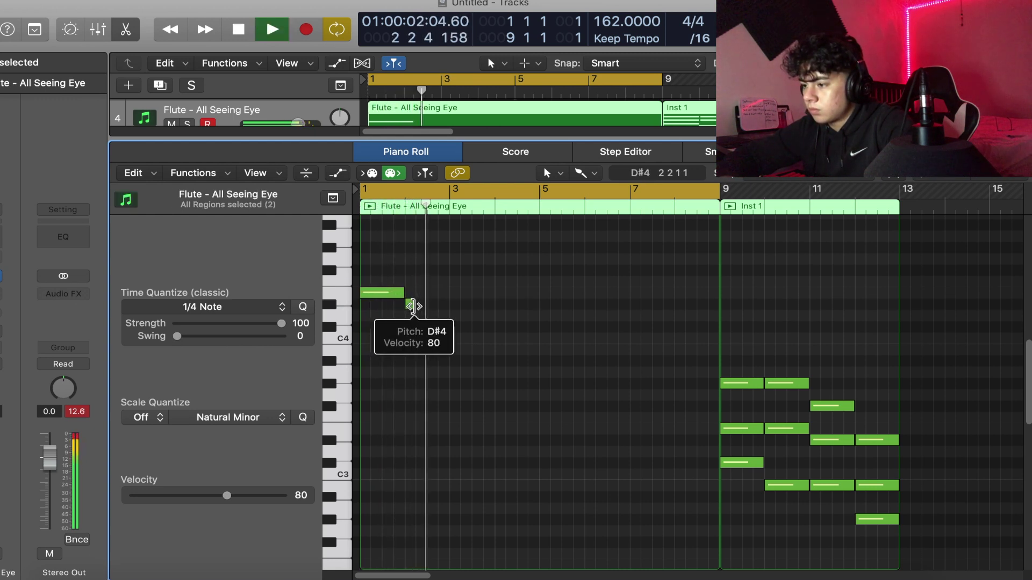
{"action": "left_click_drag", "start_coordinate": [413, 305], "coordinate": [446, 310]}
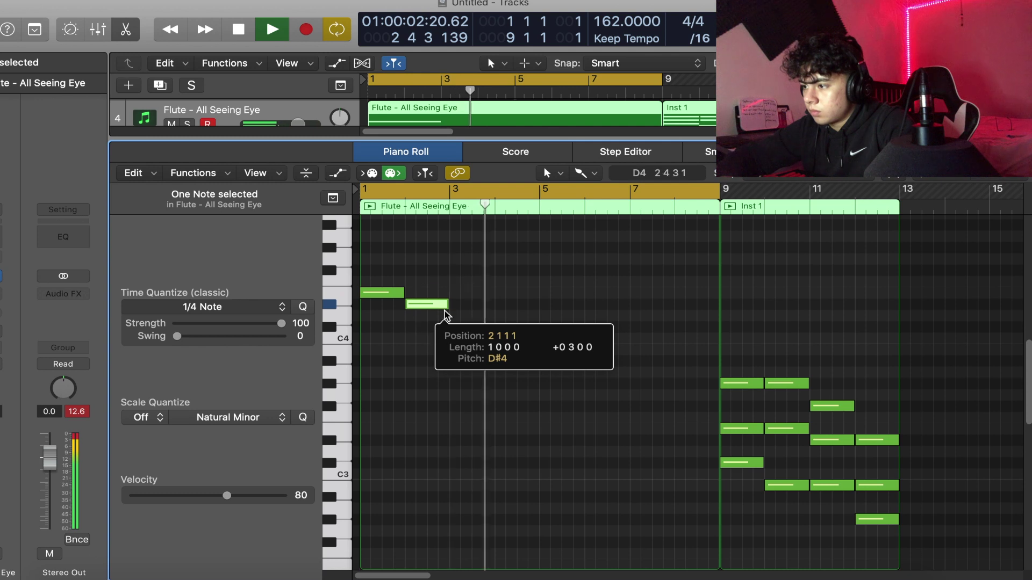
{"action": "key", "text": "space"}
{"action": "key", "text": "space"}
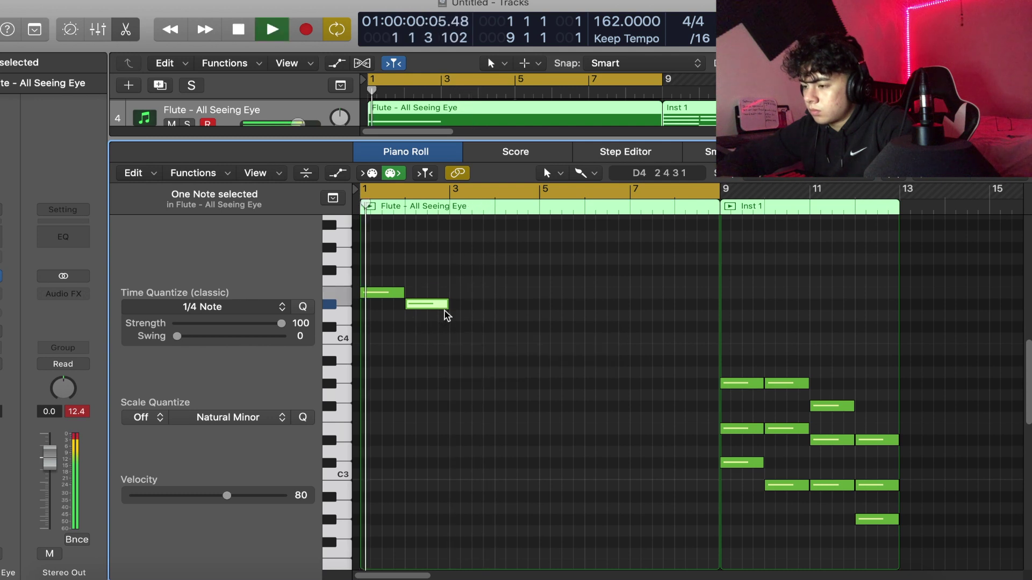
{"action": "key", "text": "space"}
Step: Add a B3 note at bar 3 of the flute region, make it two bars long and check it in playback
{"action": "left_click", "coordinate": [465, 336], "text": "super"}
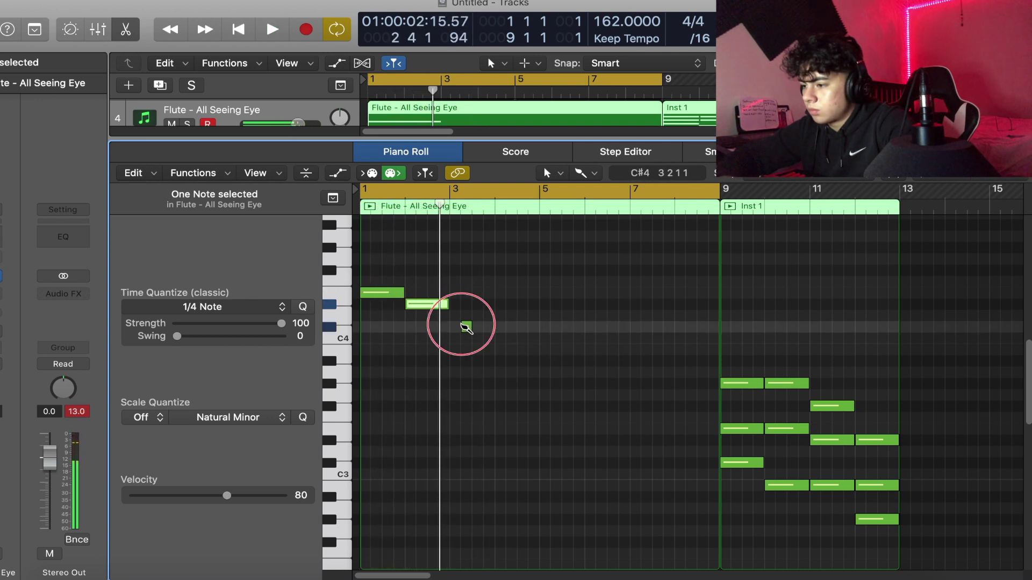
{"action": "left_click_drag", "start_coordinate": [463, 334], "coordinate": [461, 342]}
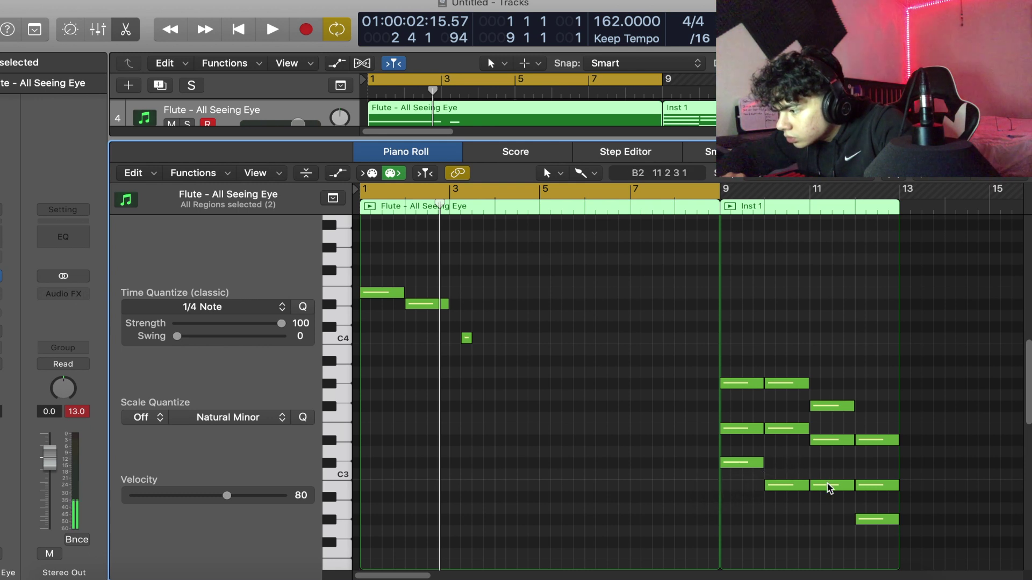
{"action": "left_click", "coordinate": [466, 338]}
{"action": "left_click_drag", "start_coordinate": [467, 340], "coordinate": [517, 357]}
{"action": "left_click", "coordinate": [456, 350]}
{"action": "key", "text": "space"}
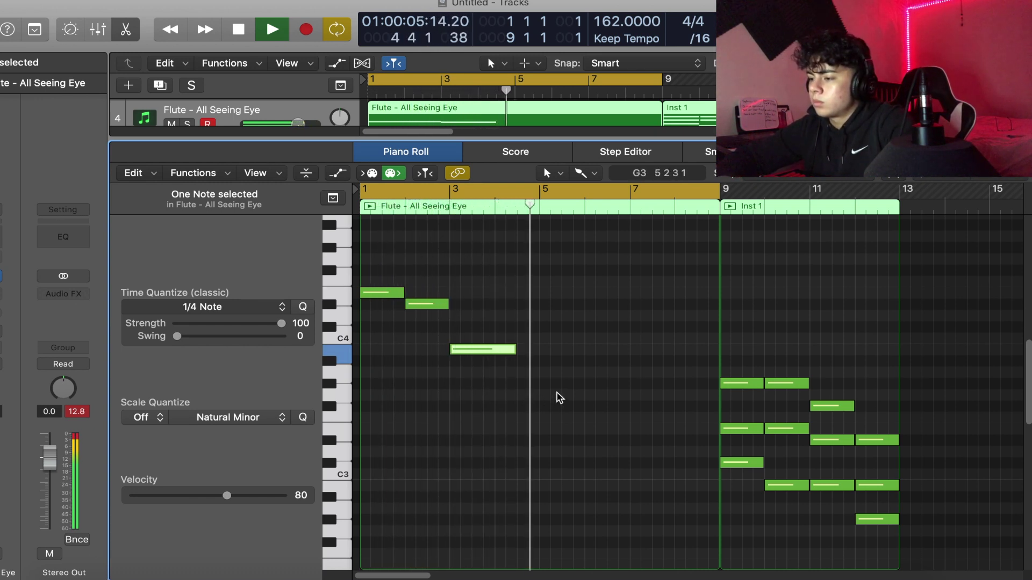
{"action": "key", "text": "space"}
{"action": "left_click_drag", "start_coordinate": [515, 350], "coordinate": [537, 349]}
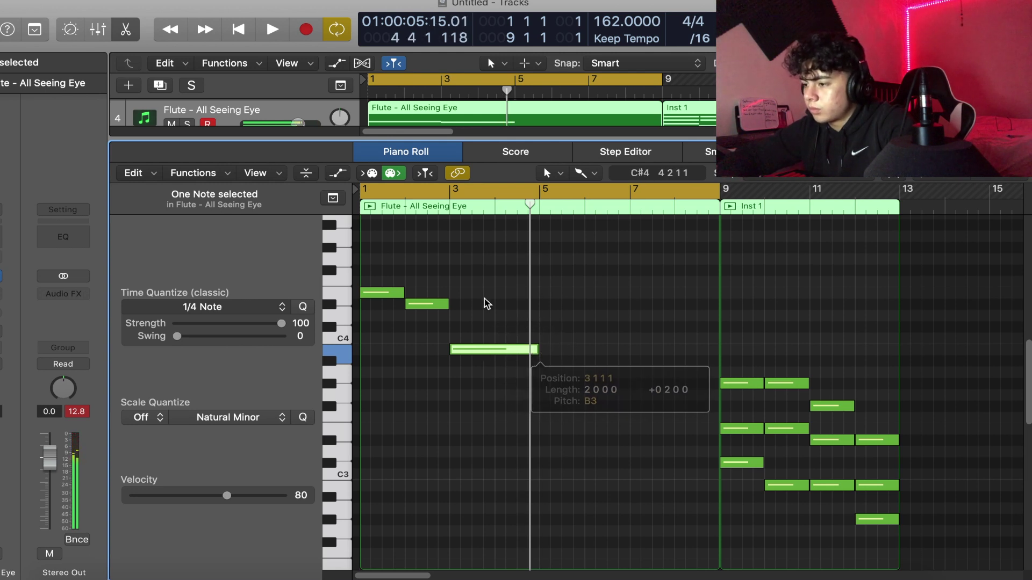
Step: Repeat the three flute notes from bar 5 to bar 9 and listen to the phrase
{"action": "left_click_drag", "start_coordinate": [548, 272], "coordinate": [390, 363]}
{"action": "key", "text": "super+r"}
{"action": "key", "text": "space"}
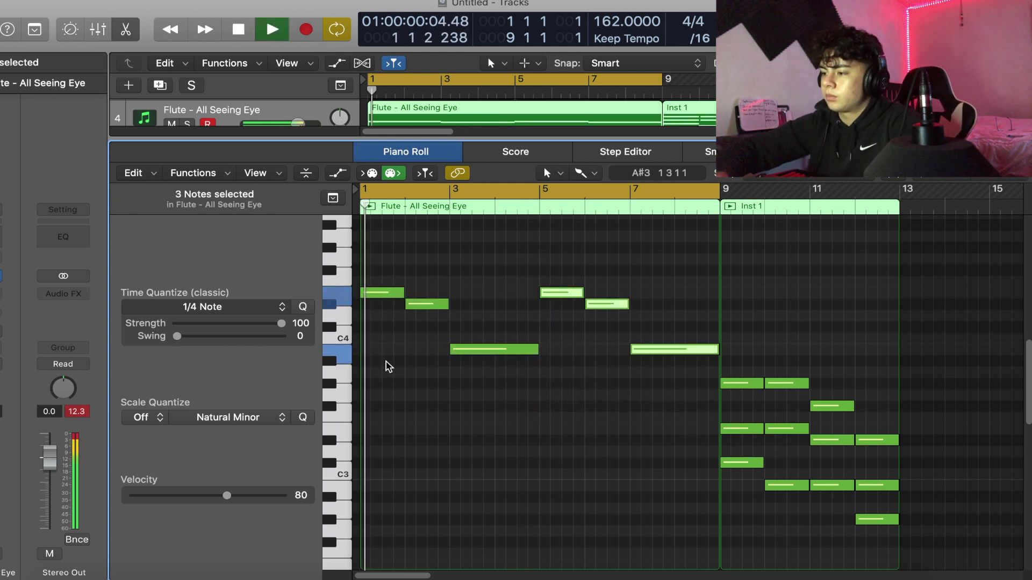
{"action": "left_click", "coordinate": [445, 371]}
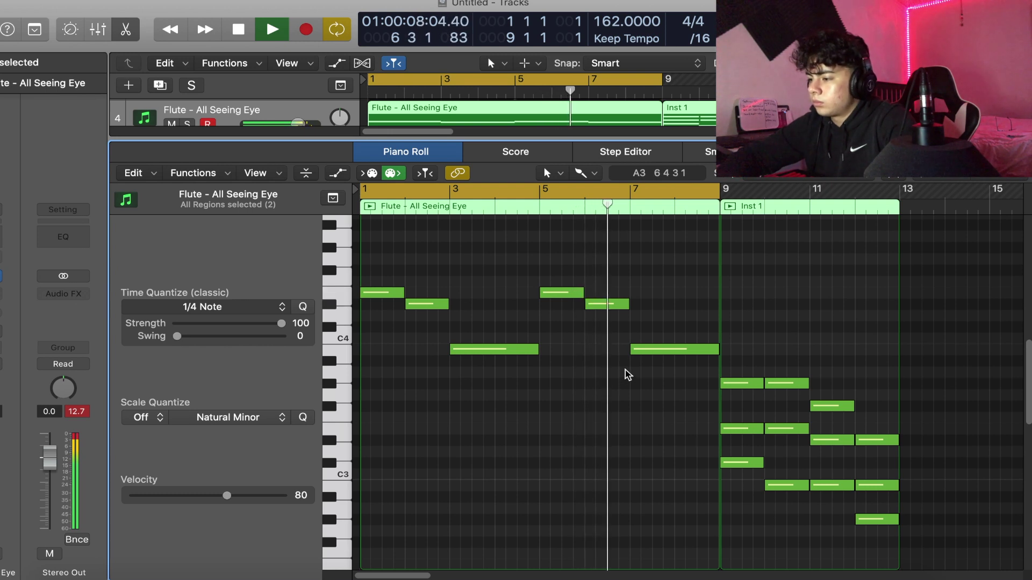
{"action": "key", "text": "space"}
Step: Try the long note at bar 7 as G#4, by lowering it to G#3 and raising it an octave, and play the phrase
{"action": "left_click", "coordinate": [649, 350]}
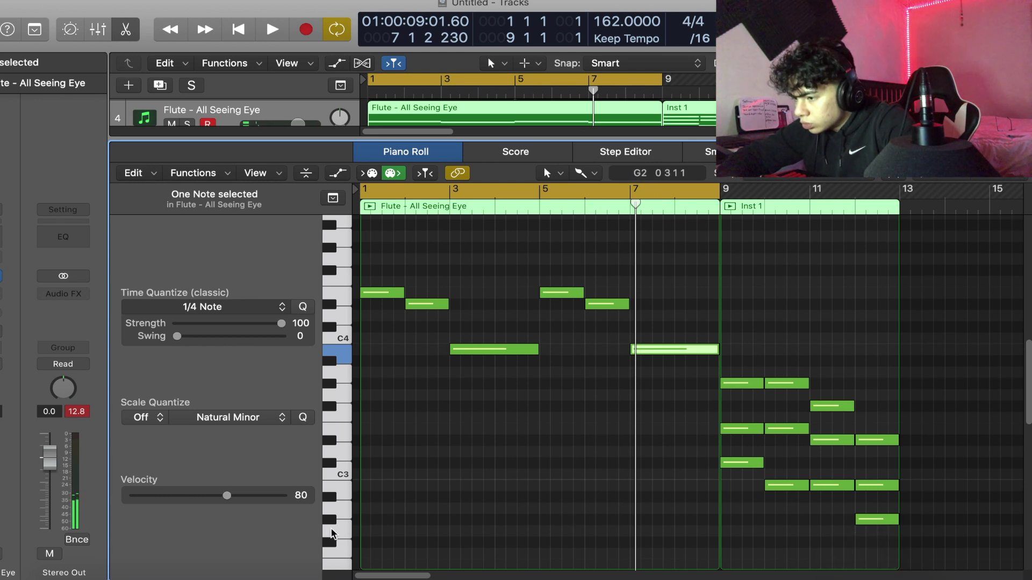
{"action": "left_click_drag", "start_coordinate": [681, 351], "coordinate": [682, 386]}
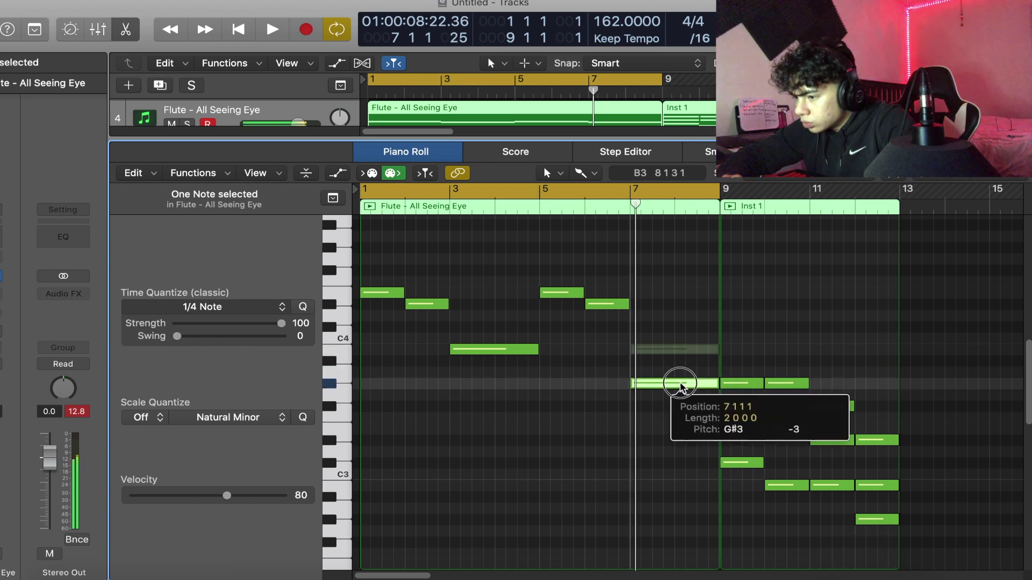
{"action": "key", "text": "alt+shift+Up"}
{"action": "key", "text": "space"}
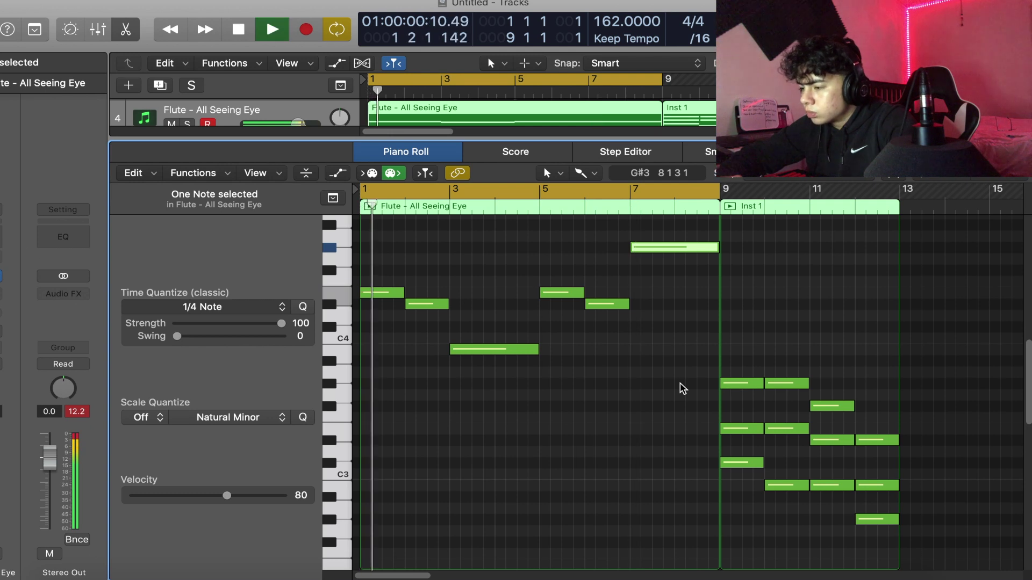
{"action": "scroll", "coordinate": [680, 383], "scroll_direction": "up", "scroll_amount": 3}
{"action": "left_click", "coordinate": [680, 383]}
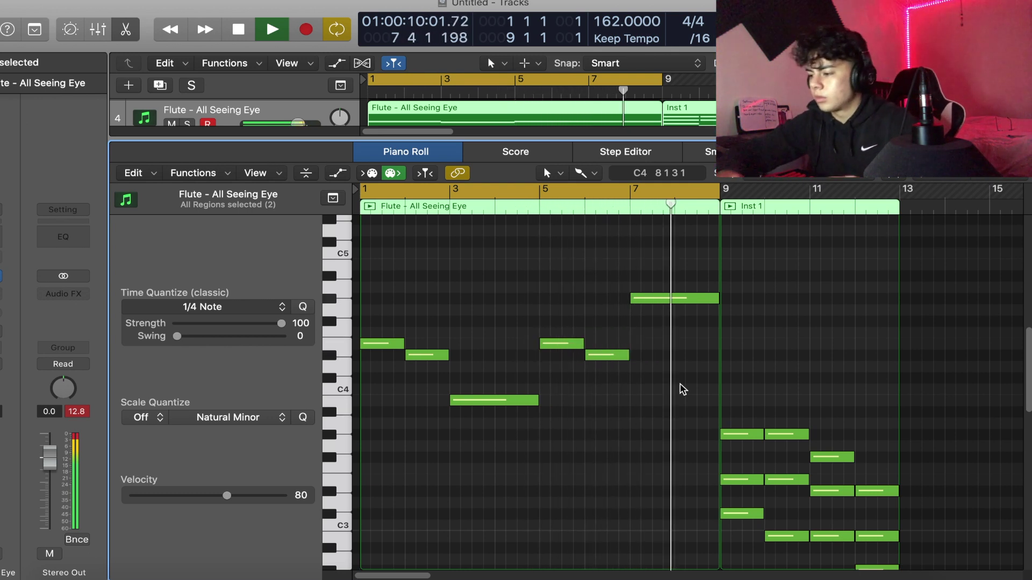
{"action": "key", "text": "space"}
Step: Reopen the flute region in the Piano Roll and try the long note at bar 7 as G4 in playback
{"action": "key", "text": "e"}
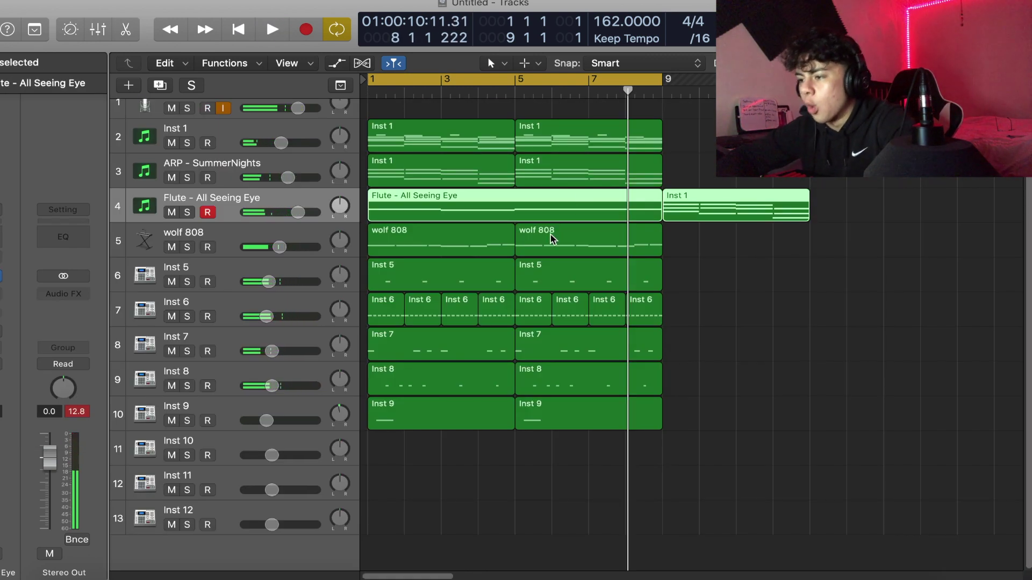
{"action": "double_click", "coordinate": [584, 211]}
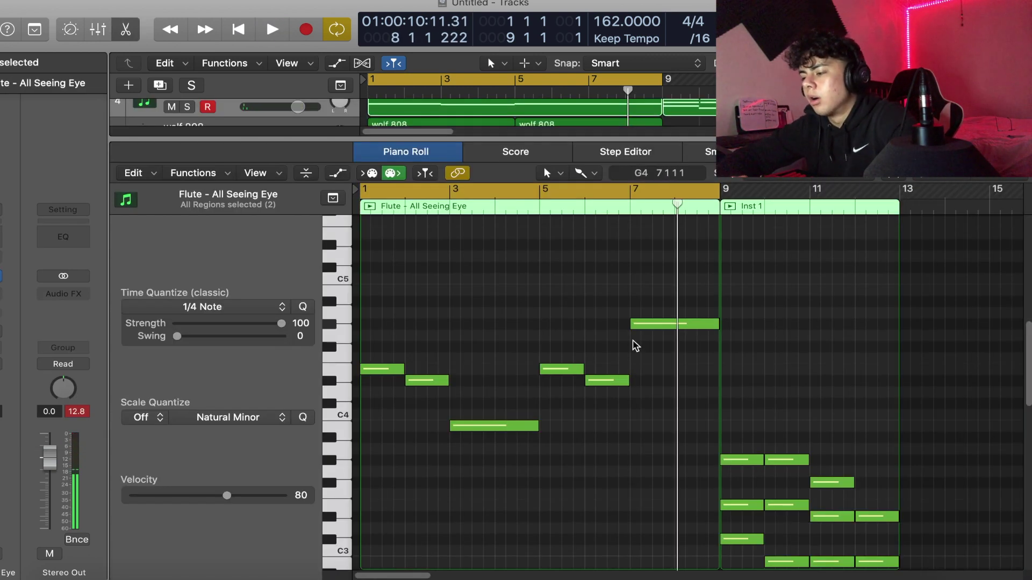
{"action": "scroll", "coordinate": [634, 344], "scroll_direction": "down", "scroll_amount": 3}
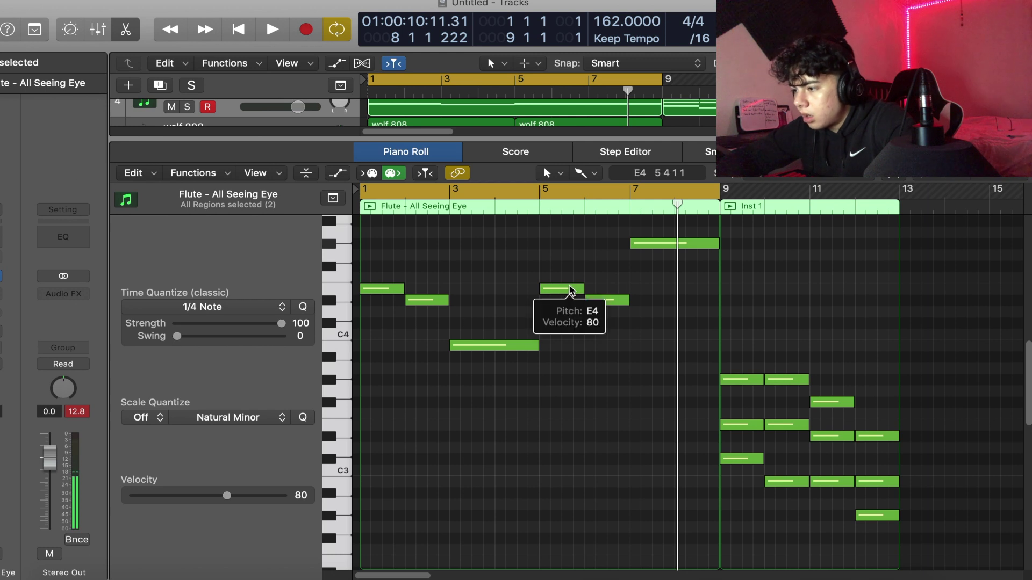
{"action": "left_click_drag", "start_coordinate": [642, 244], "coordinate": [641, 257]}
{"action": "key", "text": "space"}
{"action": "left_click", "coordinate": [641, 257]}
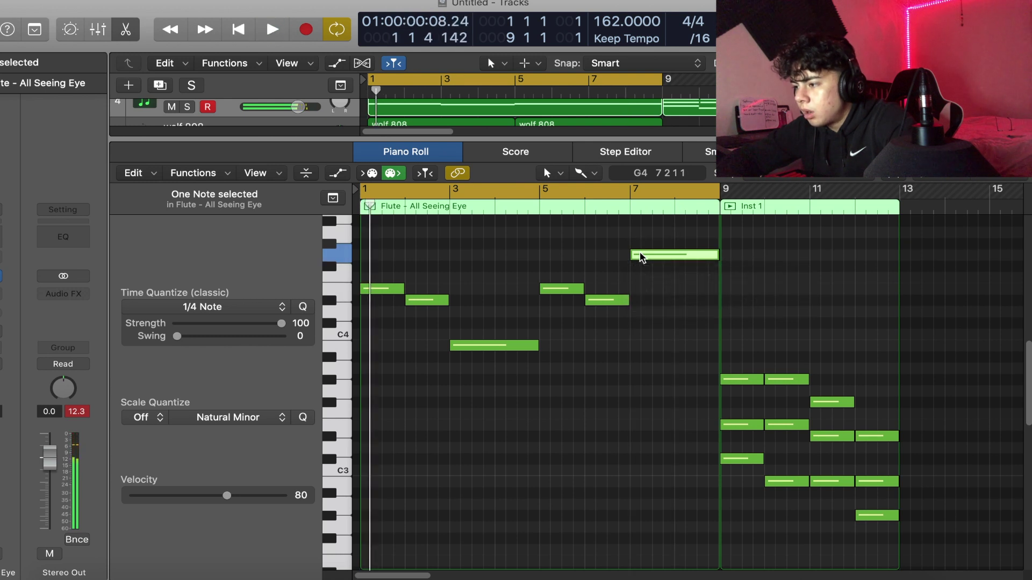
{"action": "left_click", "coordinate": [641, 257]}
{"action": "left_click", "coordinate": [641, 257]}
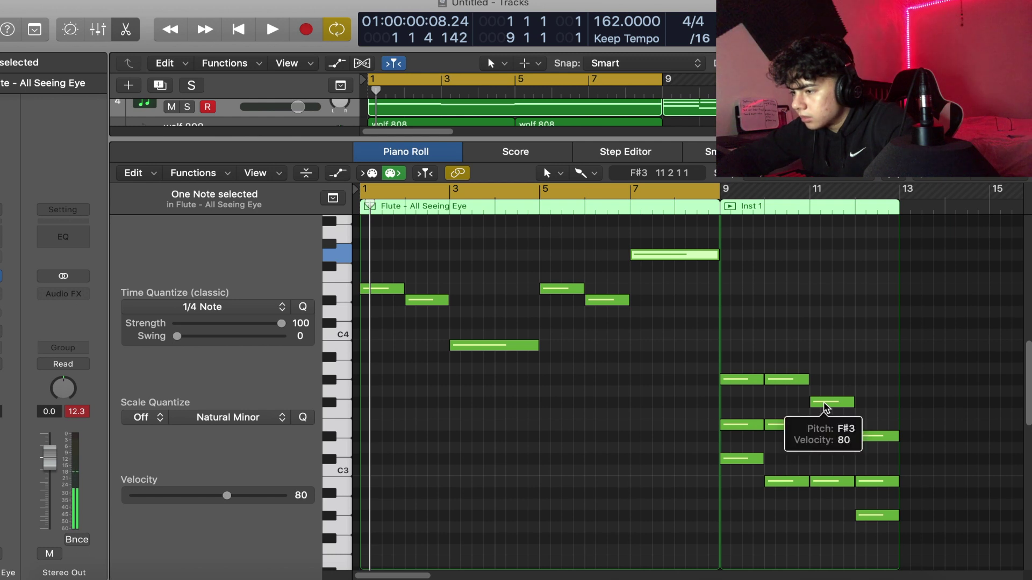
Step: Lower the long note at bar 7 to F#4 and listen to the flute phrase
{"action": "left_click_drag", "start_coordinate": [686, 256], "coordinate": [680, 267]}
{"action": "key", "text": "space"}
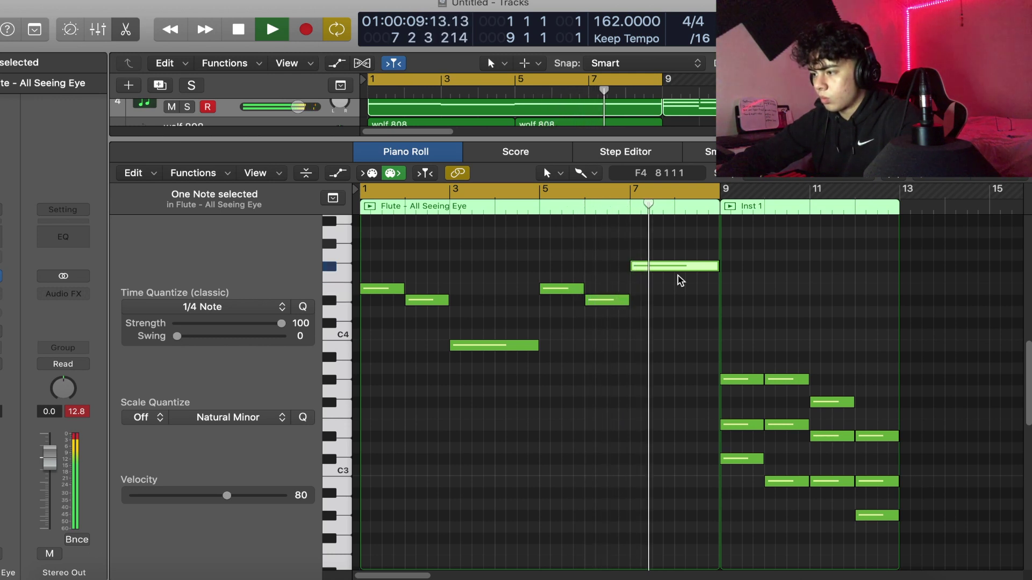
{"action": "key", "text": "space"}
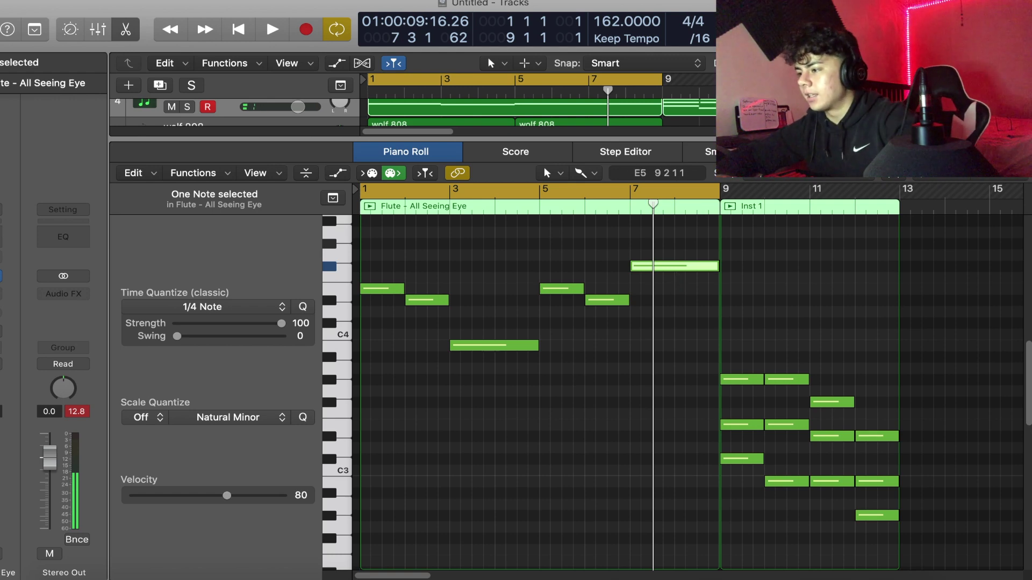
Step: Enlarge the track area and delete the leftover Inst 1 region starting at bar 9 on the flute track
{"action": "left_click_drag", "start_coordinate": [730, 140], "coordinate": [691, 564]}
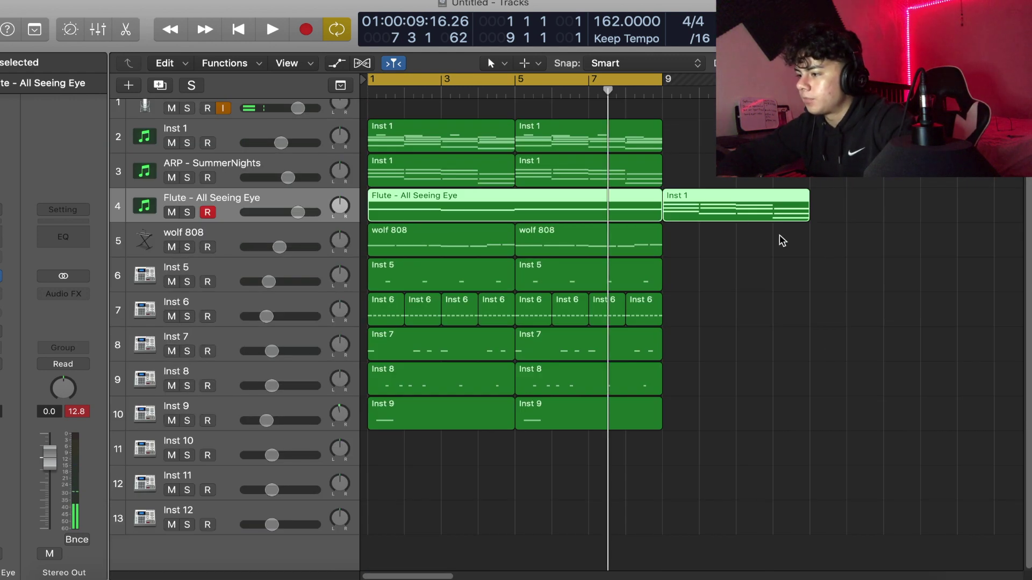
{"action": "left_click", "coordinate": [780, 237]}
{"action": "left_click", "coordinate": [785, 213]}
{"action": "key", "text": "Delete"}
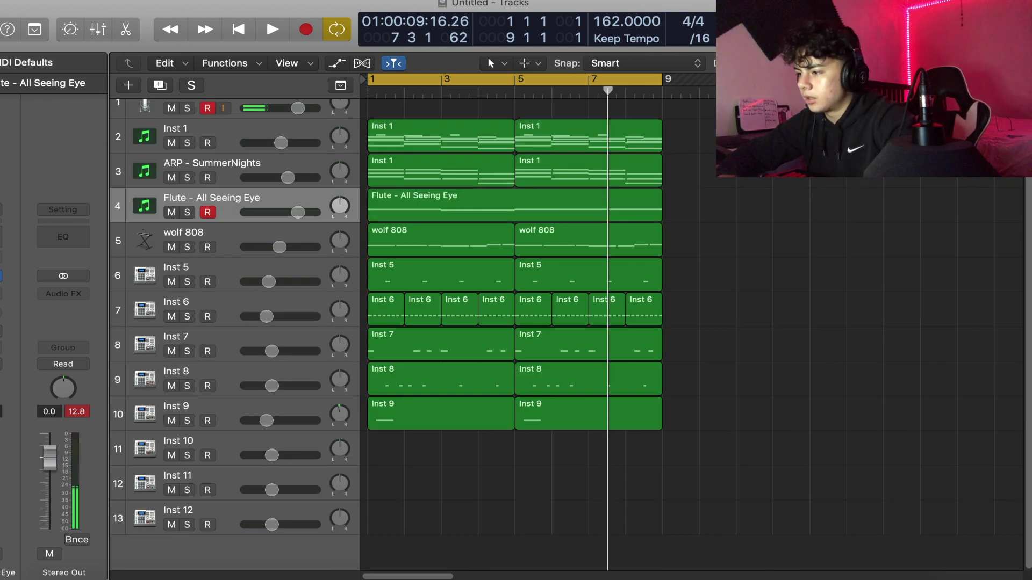
Step: Select all regions of the eight-bar loop across the tracks and repeat them twice
{"action": "left_click_drag", "start_coordinate": [737, 124], "coordinate": [377, 414]}
{"action": "key", "text": "super+r"}
{"action": "key", "text": "super+r"}
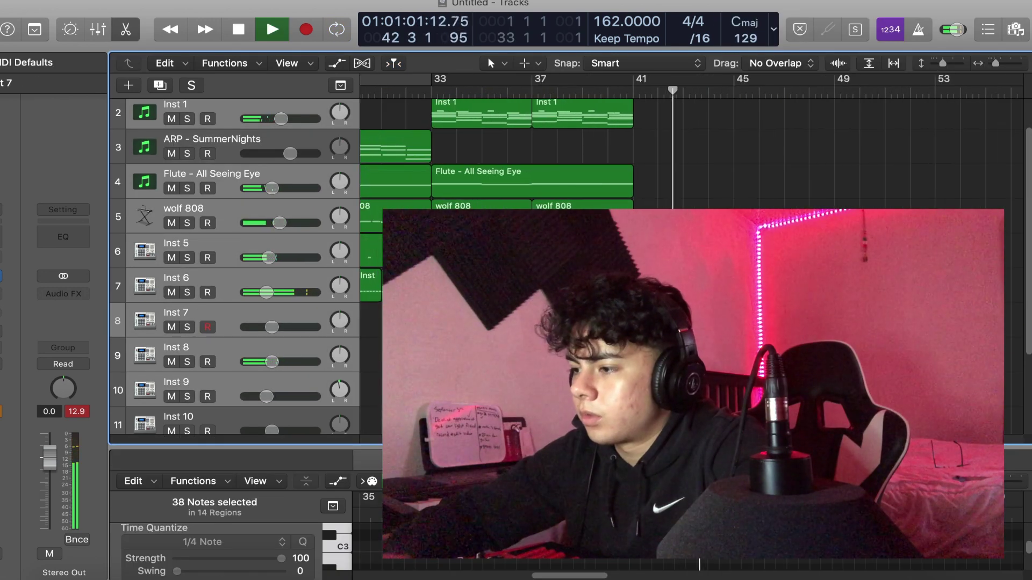
Step: Fit the arrangement in view, repeat all regions of the 40-bar section twice, and stop playback
{"action": "left_click", "coordinate": [178, 277]}
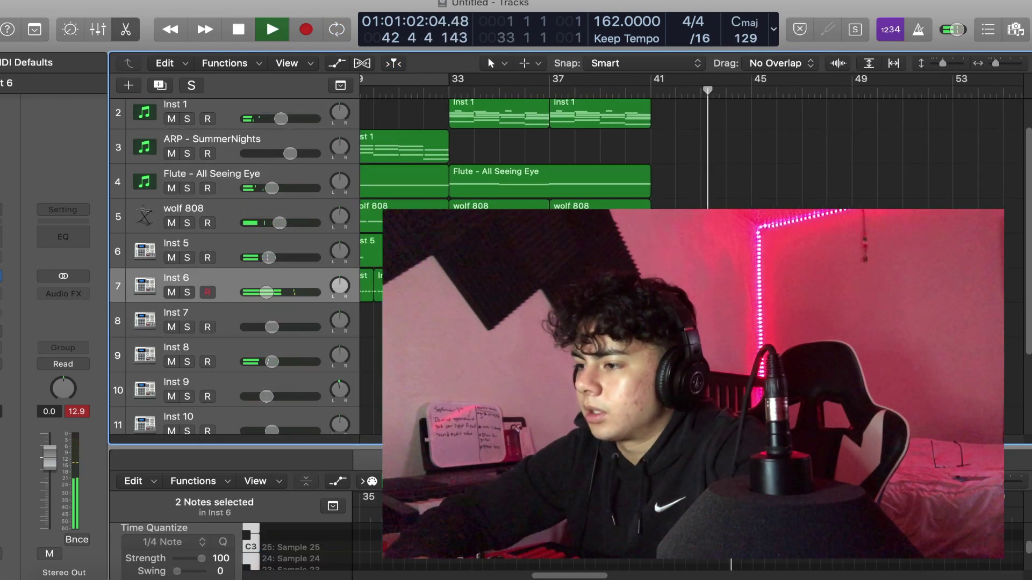
{"action": "key", "text": "z"}
{"action": "key", "text": "super+a"}
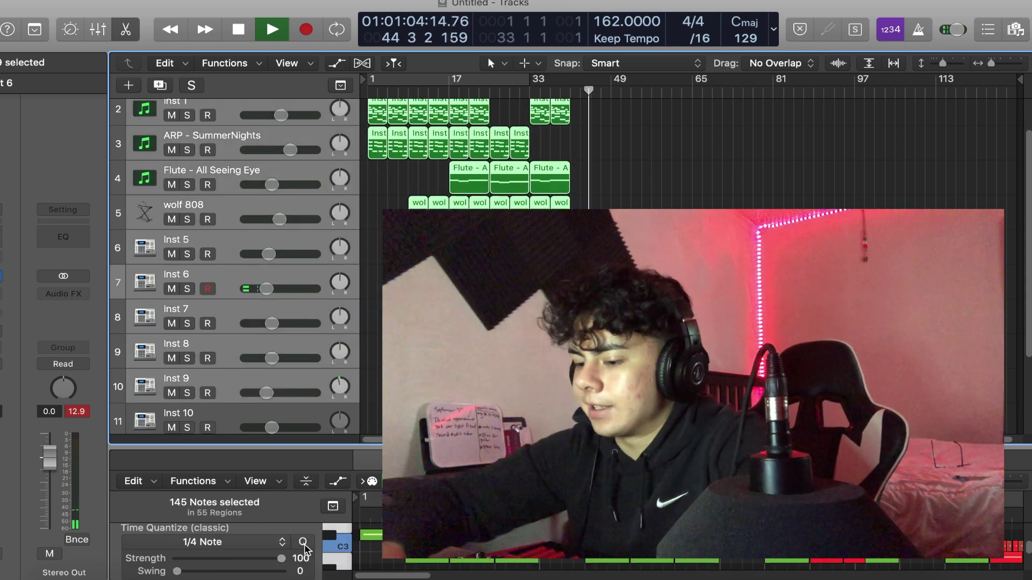
{"action": "key", "text": "super+r"}
{"action": "key", "text": "super+r"}
{"action": "left_click", "coordinate": [591, 206]}
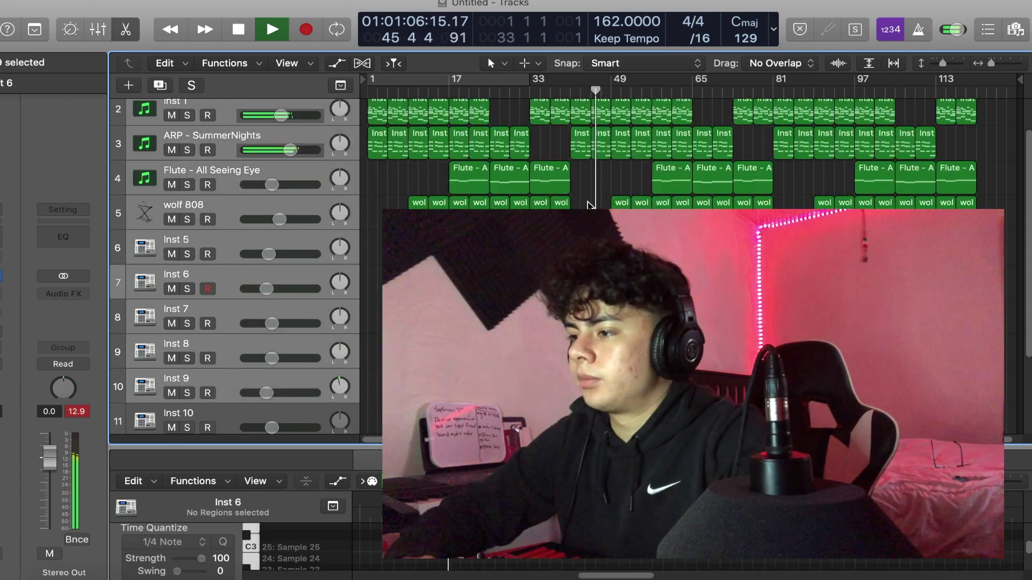
{"action": "scroll", "coordinate": [591, 205], "scroll_direction": "up", "scroll_amount": 2}
{"action": "key", "text": "space"}
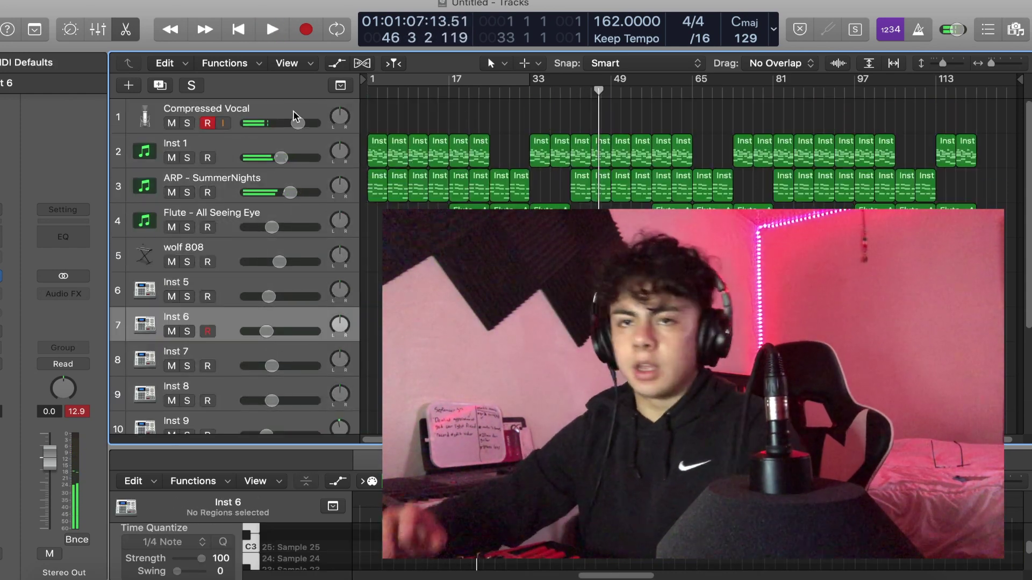